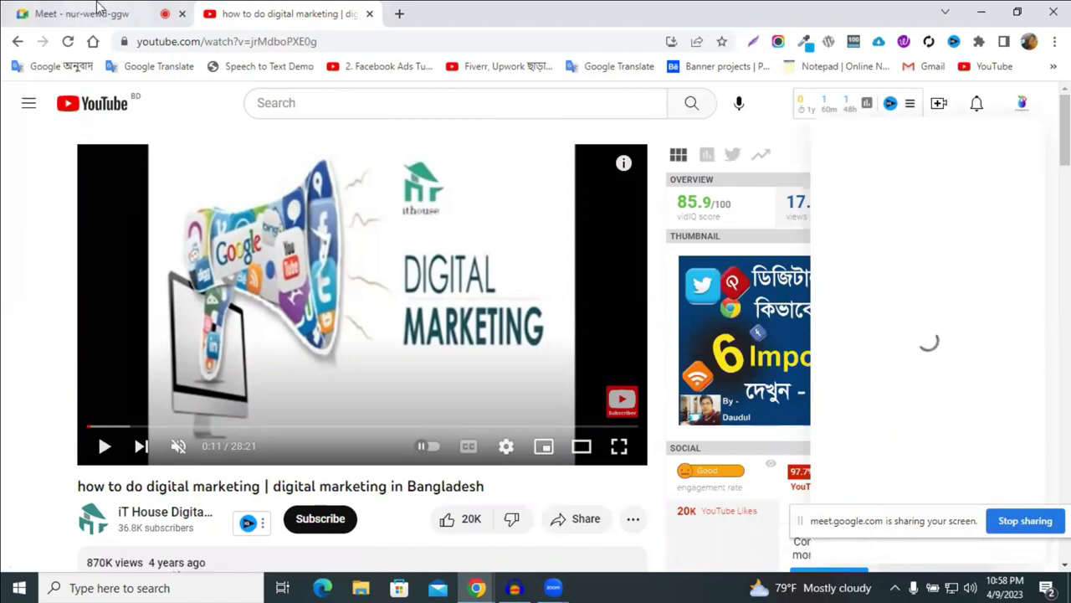
click(98, 12)
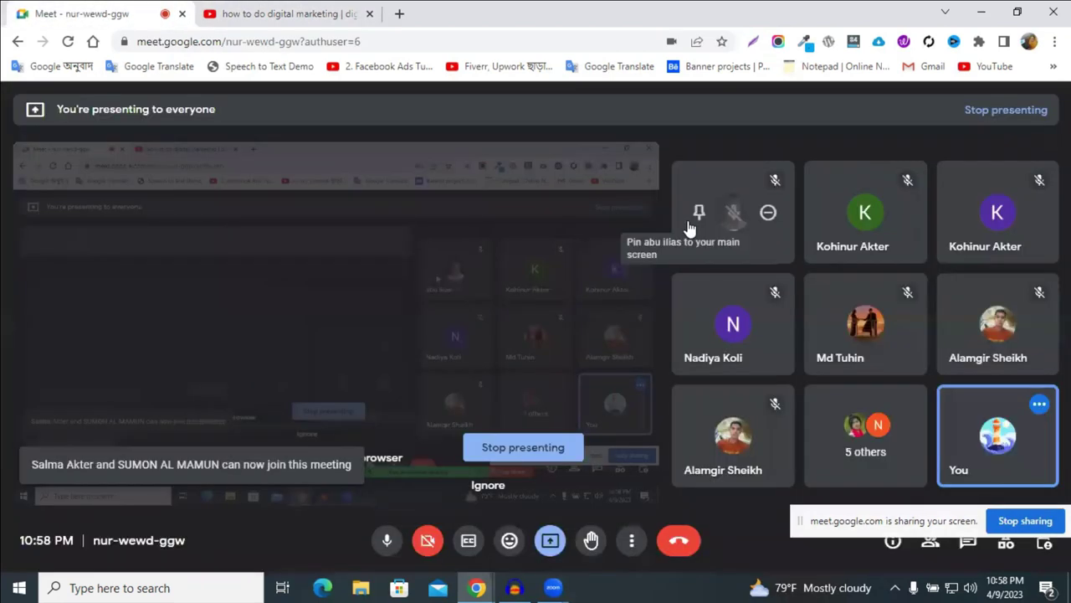
key(ctrl+Tab)
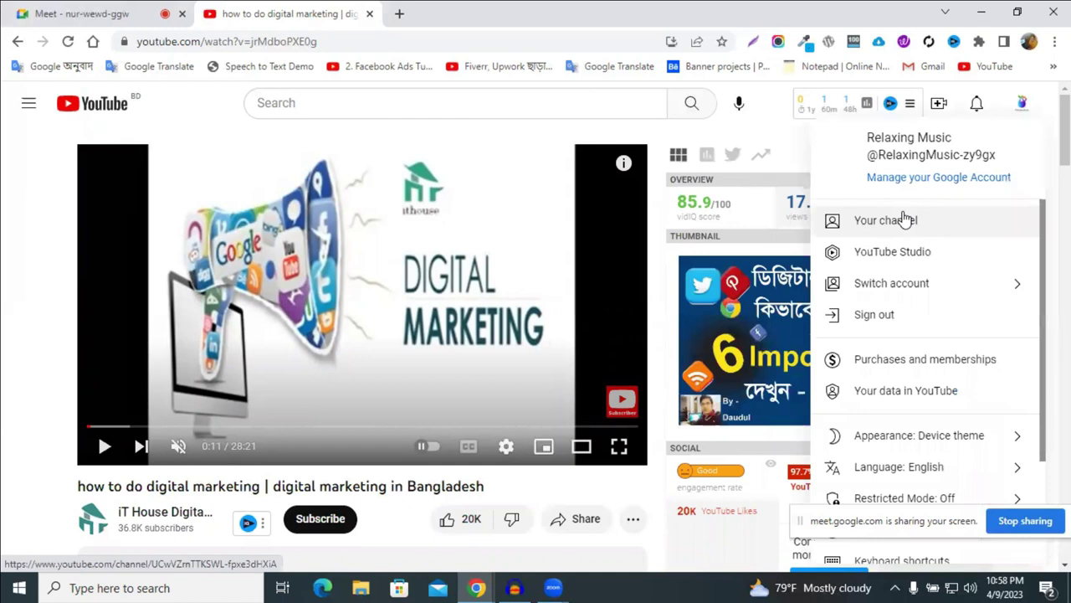
Open your own Relaxing Music channel page, pause its featured video and look over the channel's videos.
click(904, 214)
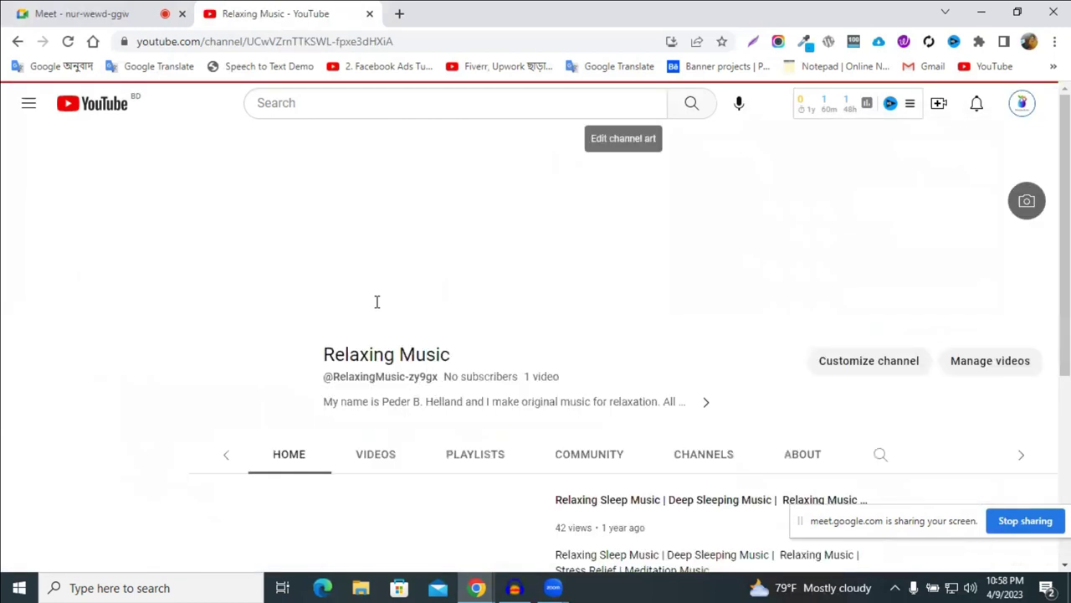
scroll(370, 400, down, 2)
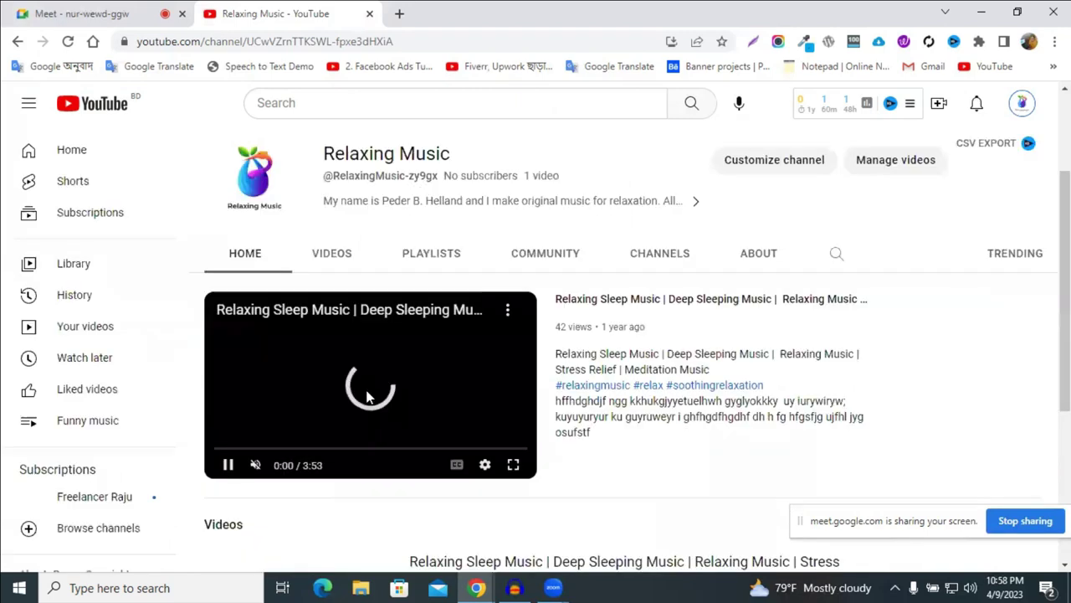
click(375, 391)
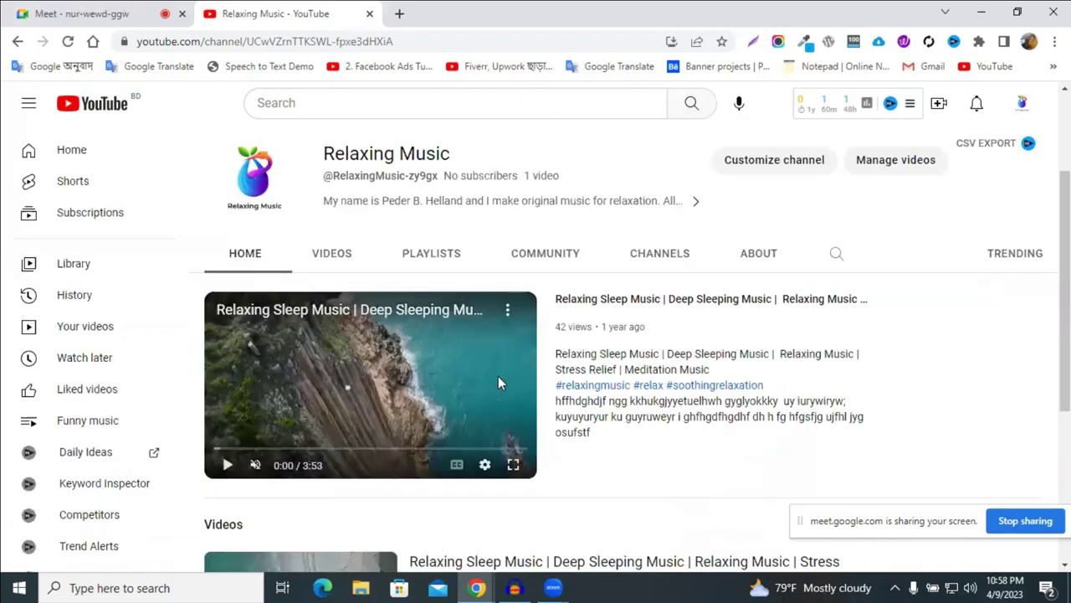
scroll(498, 383, down, 3)
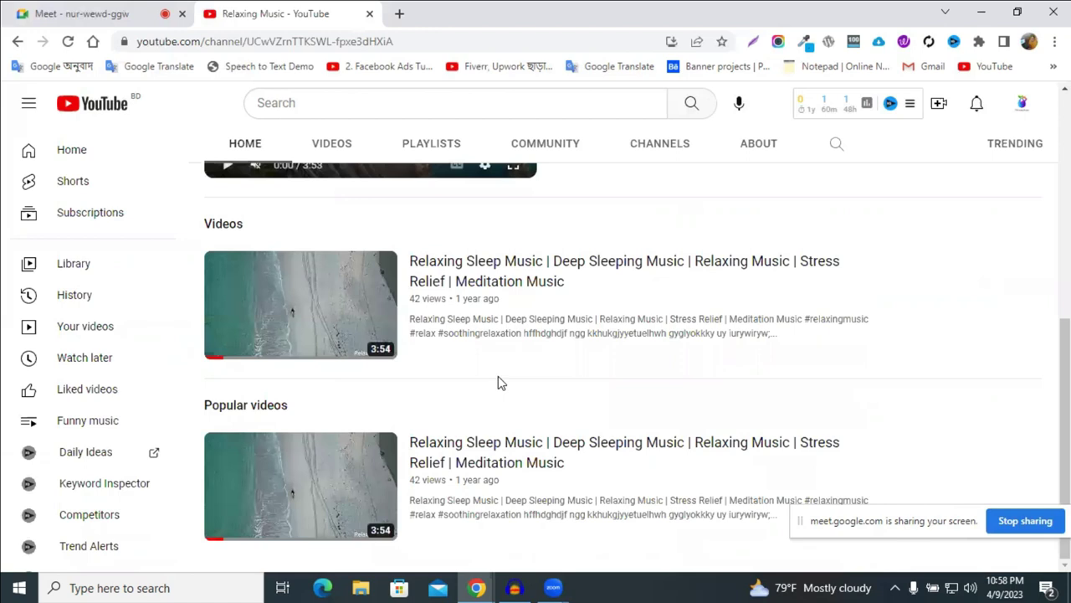
scroll(498, 382, up, 3)
scroll(543, 385, up, 2)
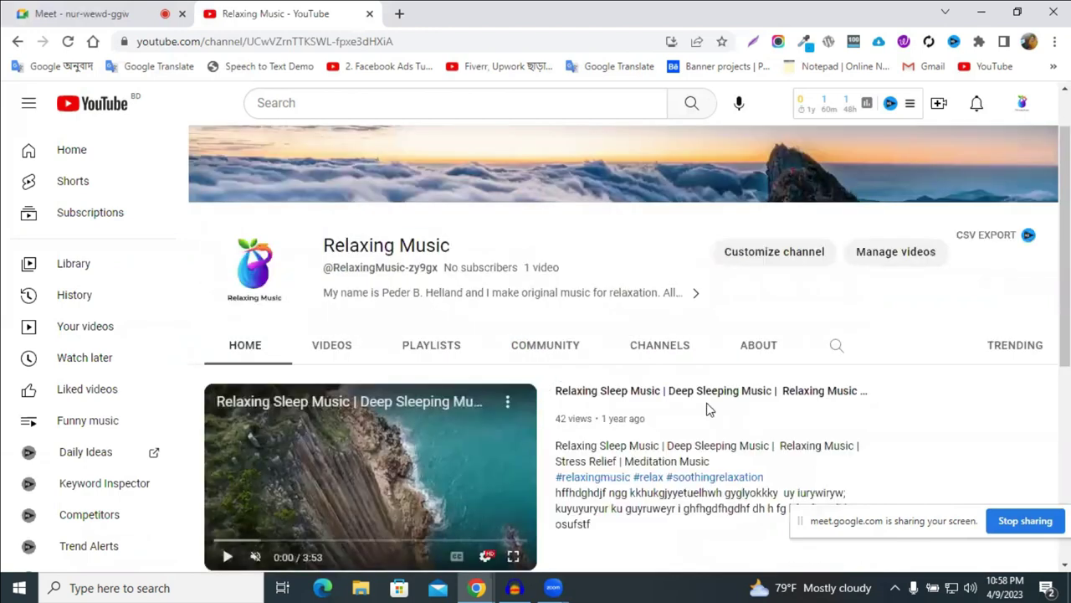
Start a new video upload to the channel using the Untitled design file from the Downloads folder.
click(939, 107)
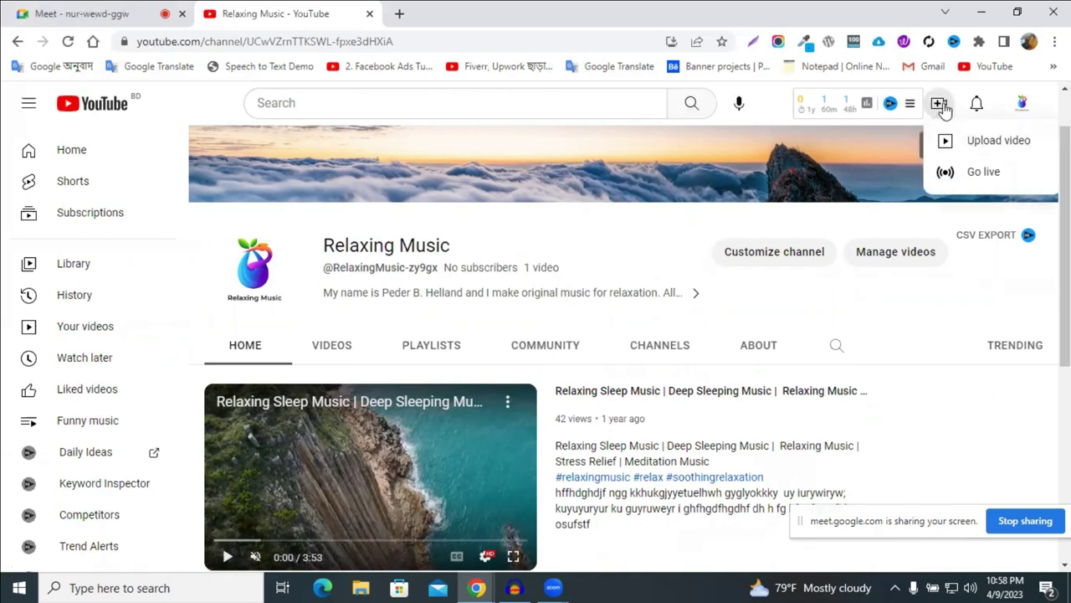
click(977, 144)
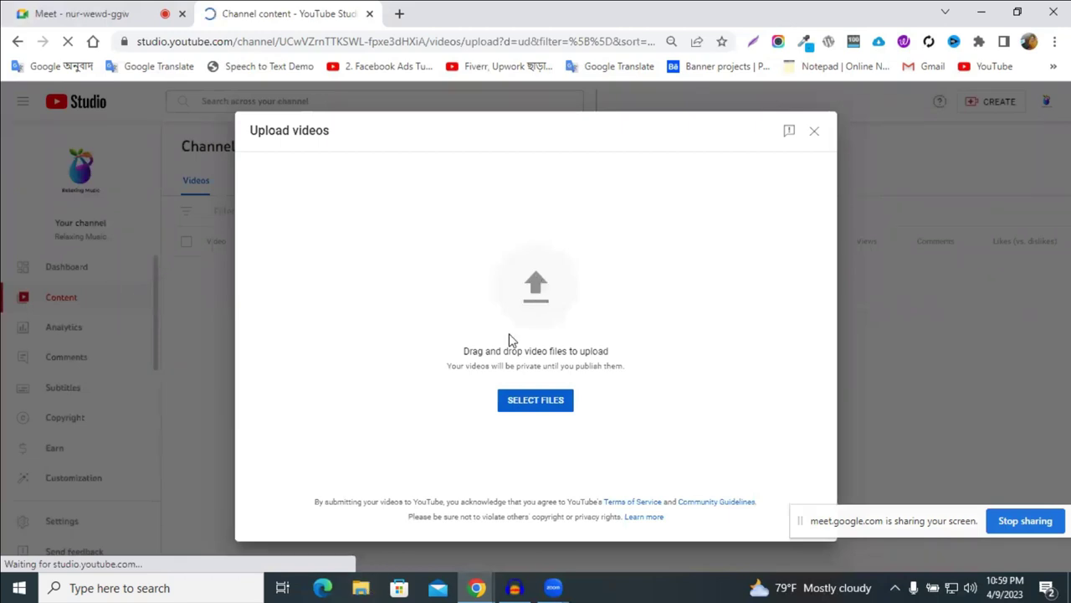
click(540, 253)
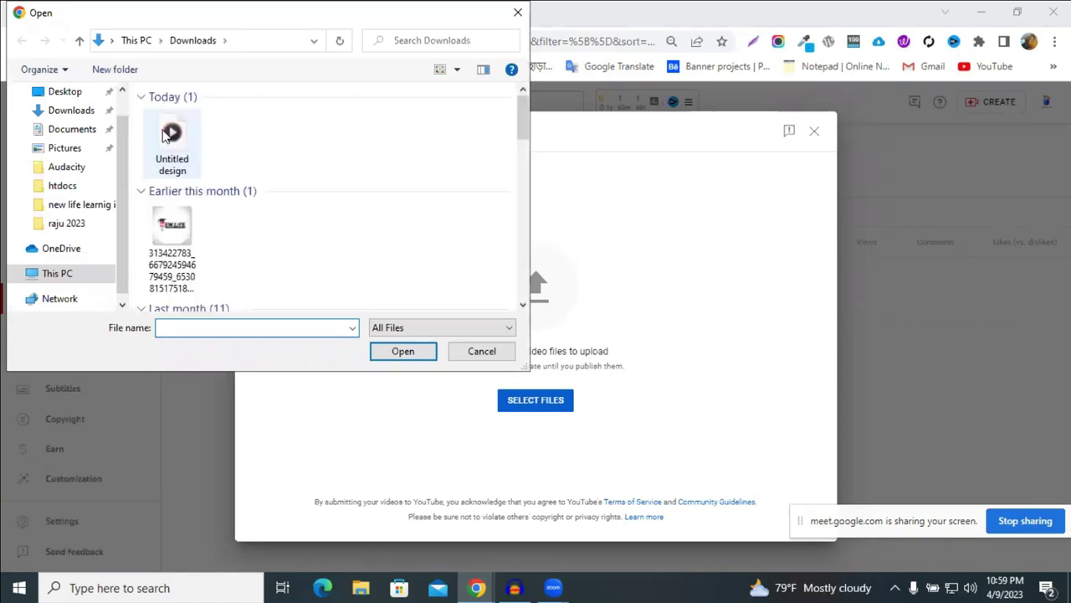
click(173, 135)
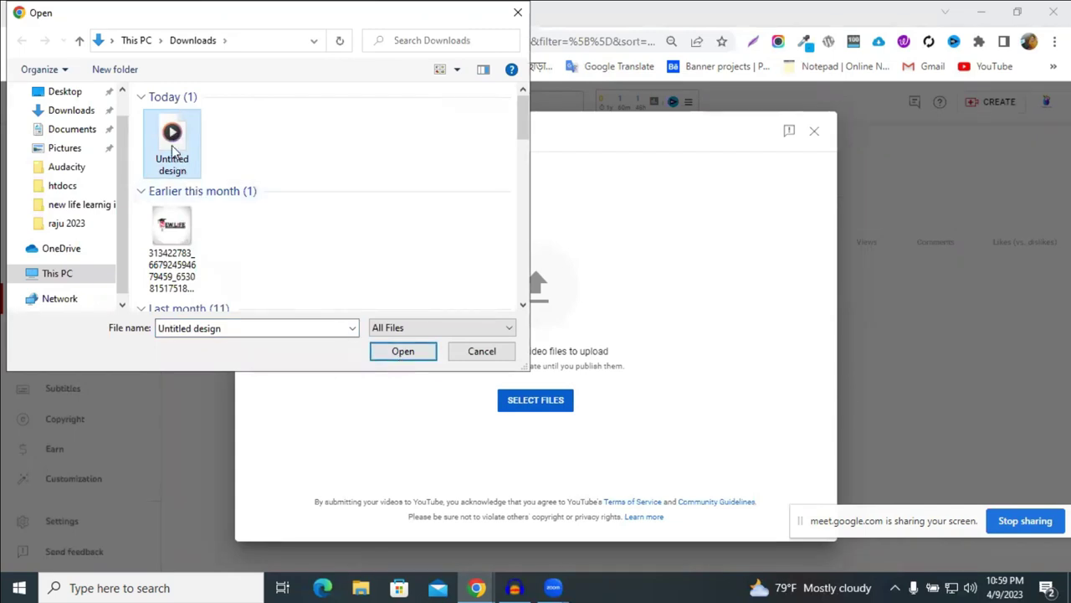
drag(177, 151, 561, 298)
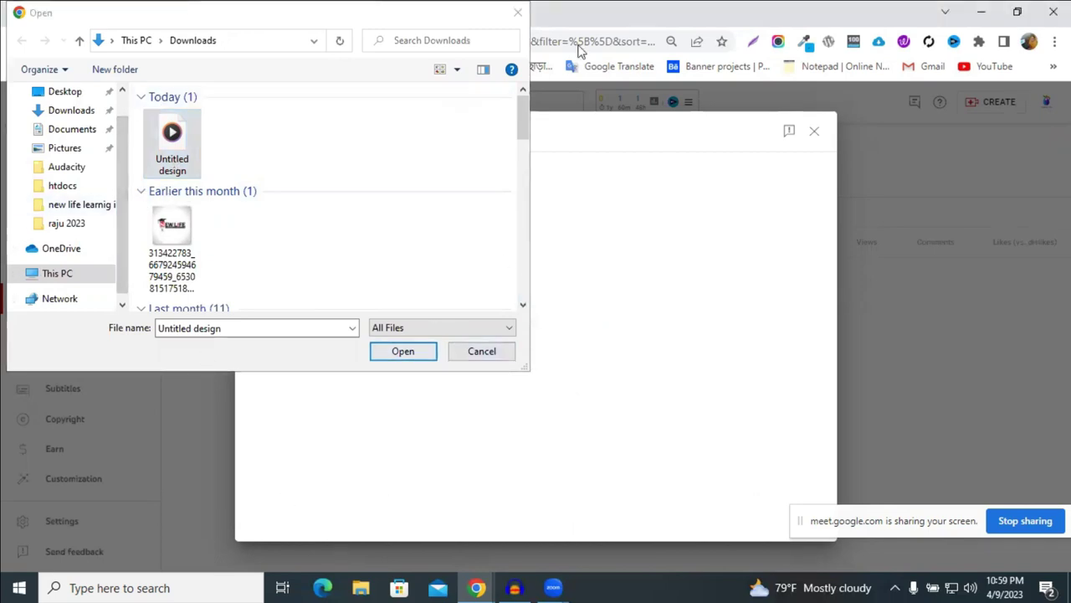
click(517, 14)
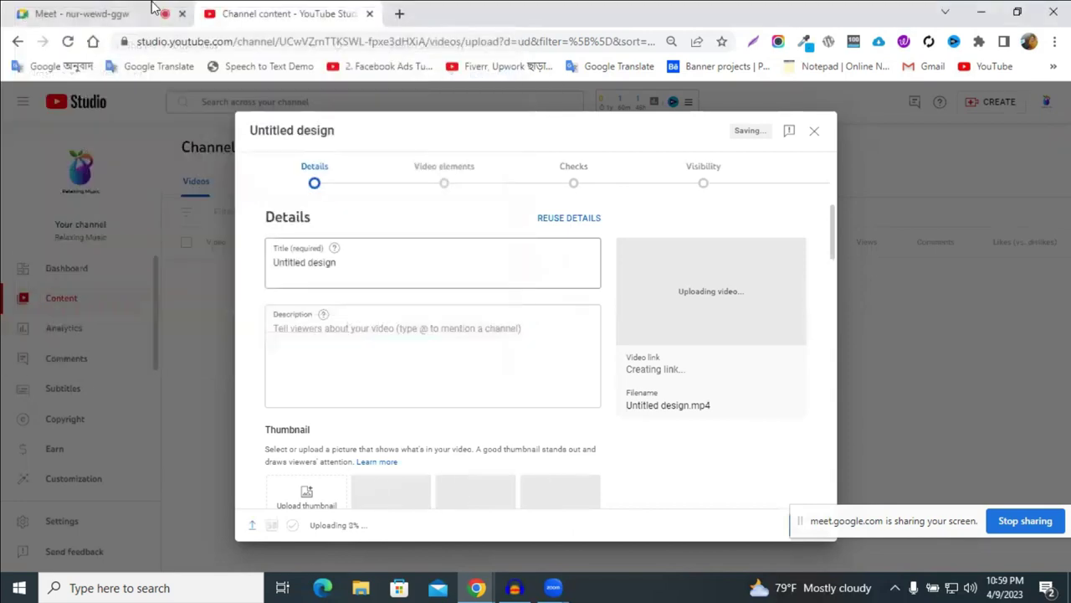
Open YouTube in a new browser tab while the video uploads.
click(401, 13)
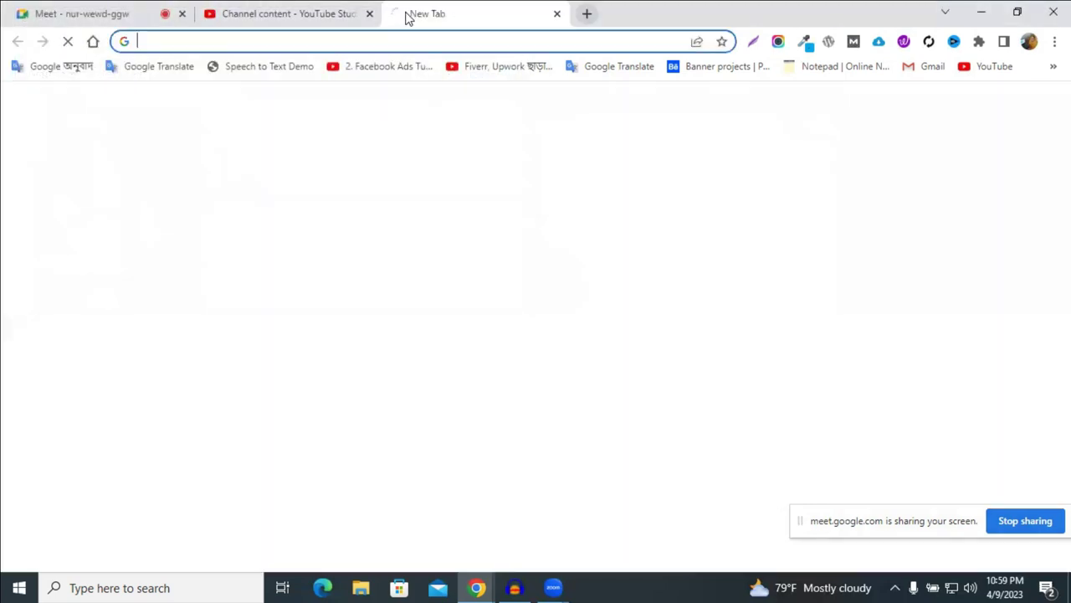
click(318, 8)
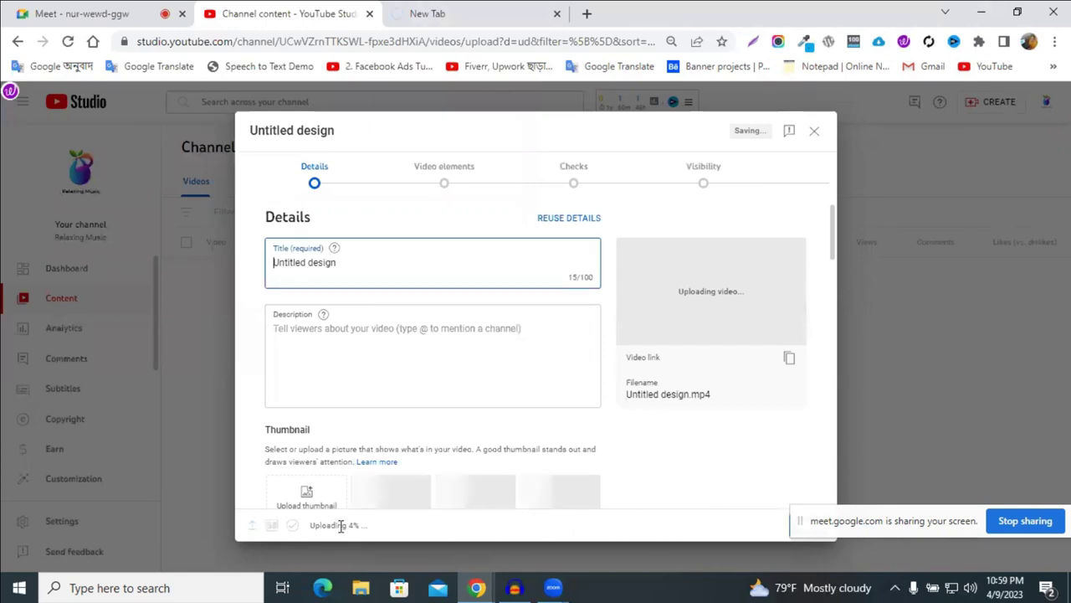
click(459, 10)
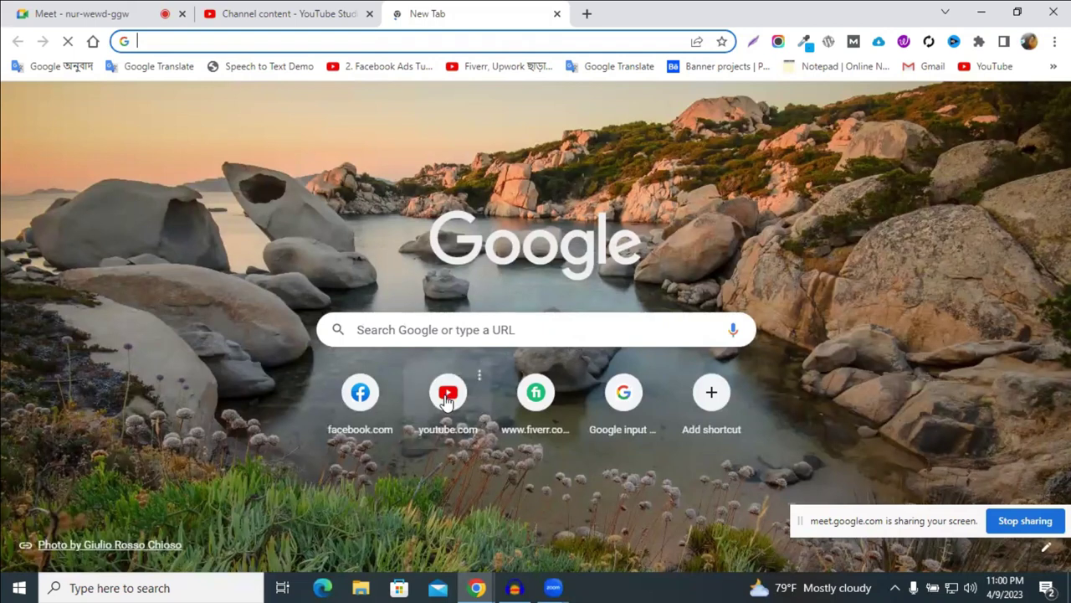
click(446, 398)
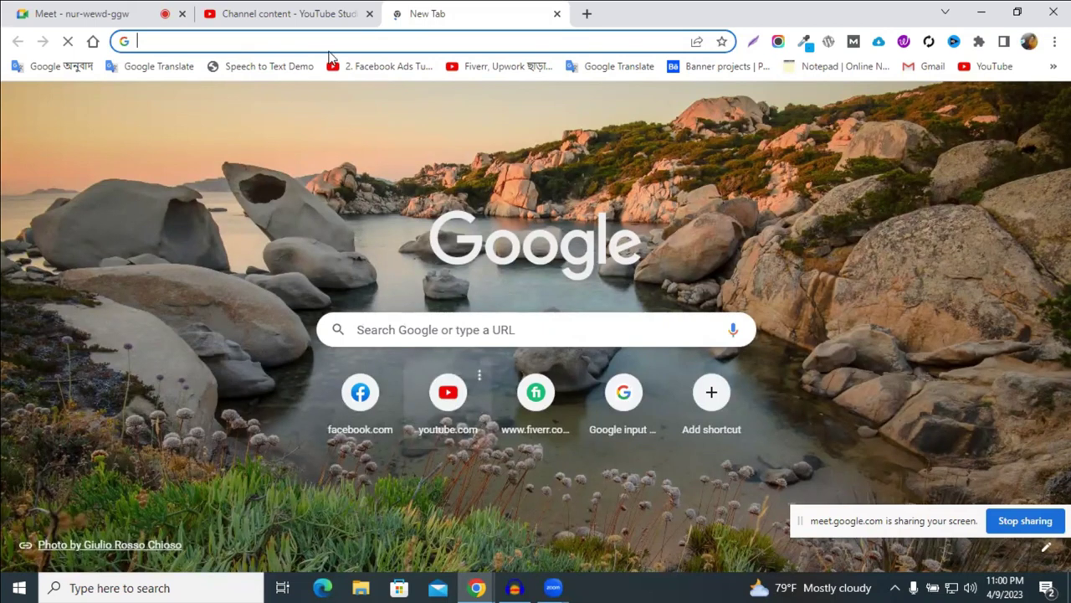
Examine the title, description, thumbnail and playlist fields in the uploading video's details.
click(294, 10)
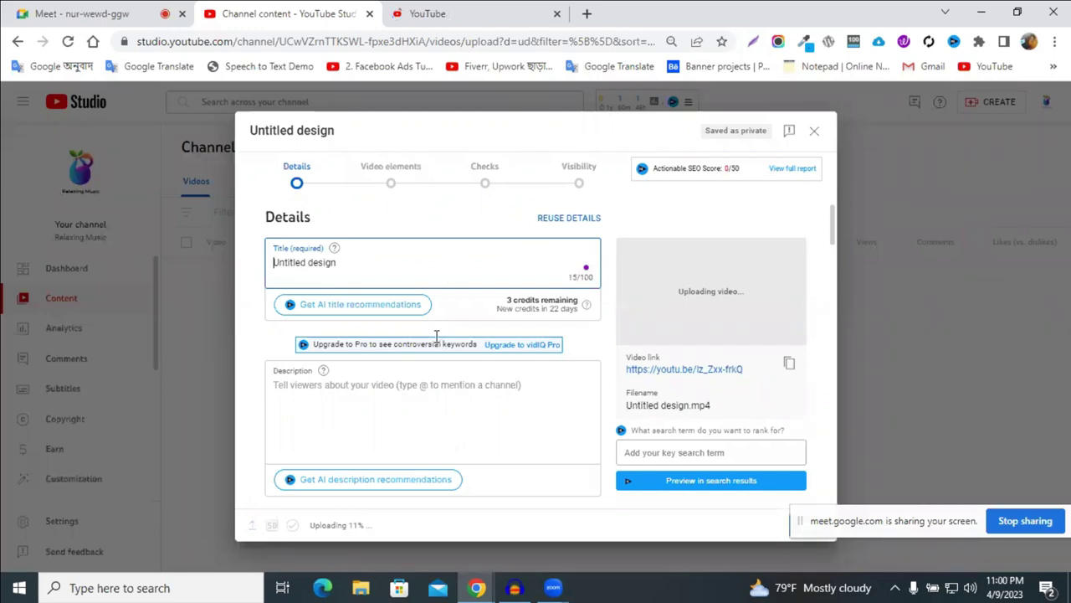
scroll(435, 337, down, 5)
scroll(306, 271, up, 3)
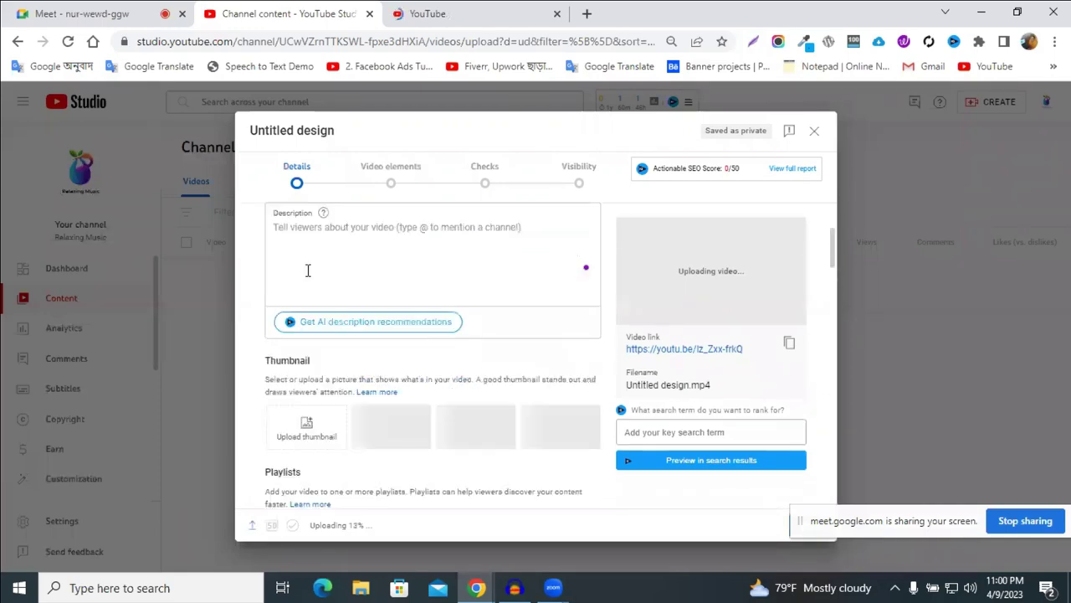
scroll(333, 257, up, 2)
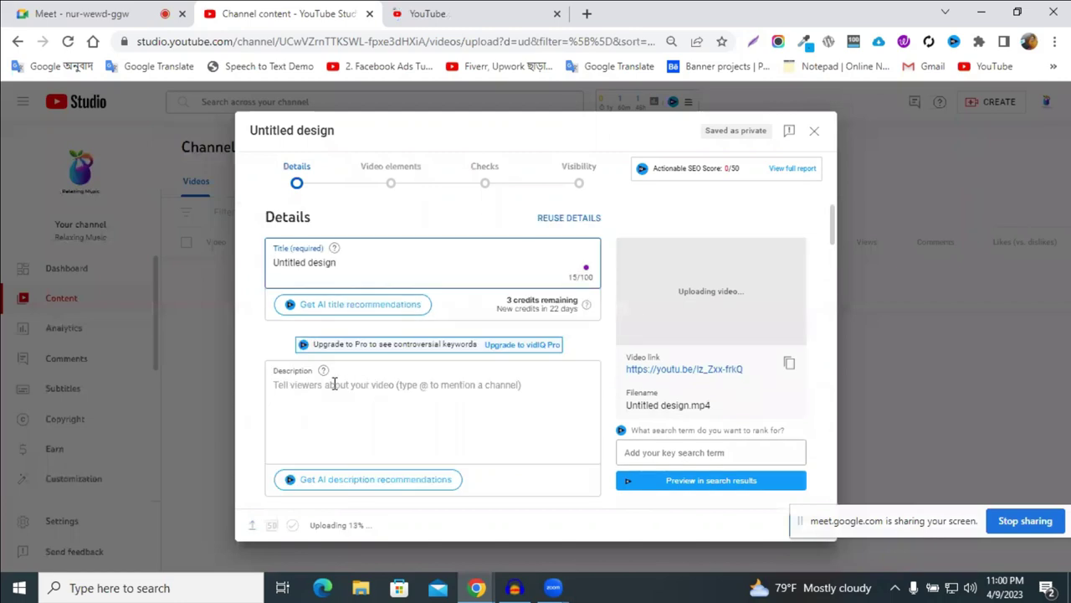
scroll(302, 375, down, 3)
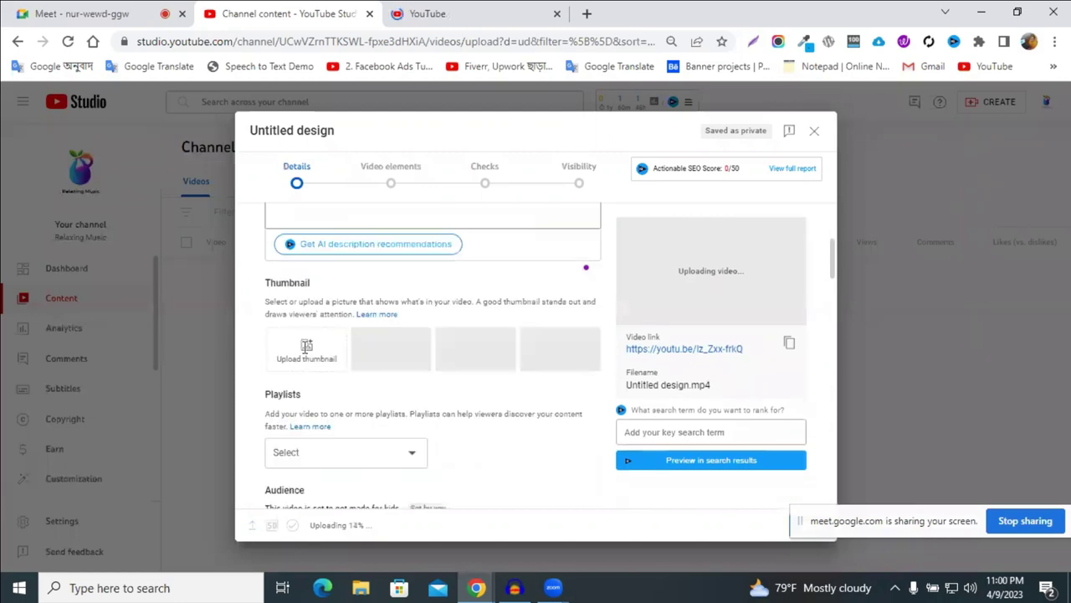
Open the Relaxing Music channel's featured video from the YouTube home page and copy its full title.
click(490, 8)
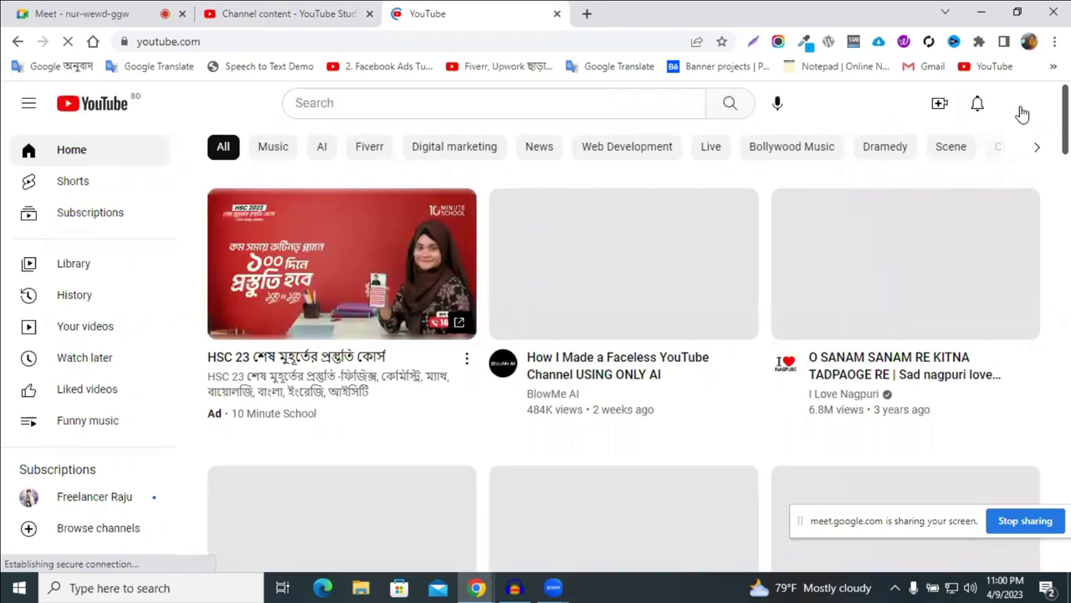
click(1022, 106)
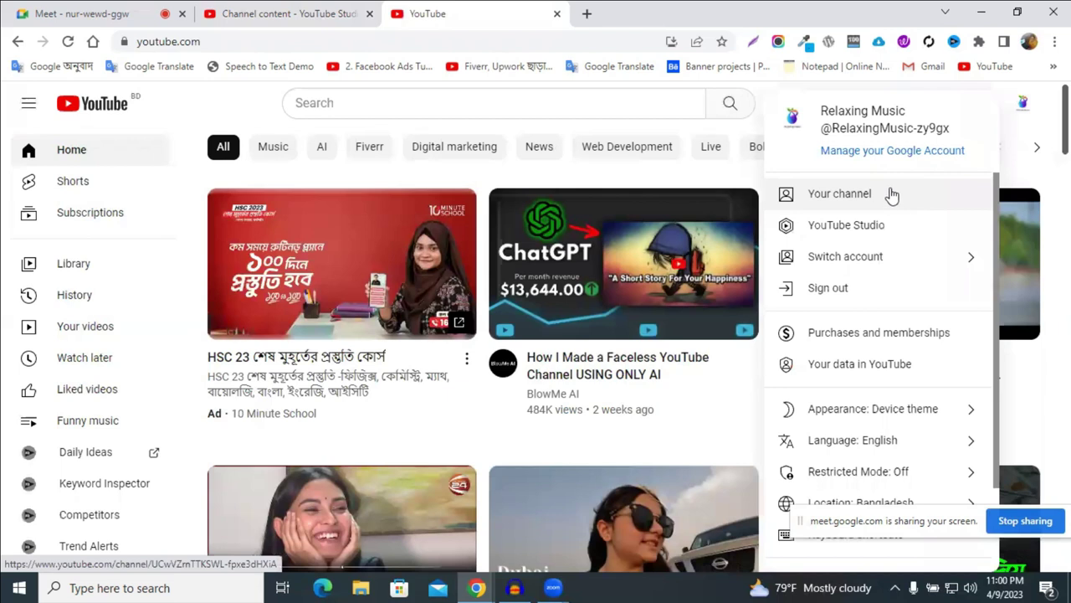
click(890, 193)
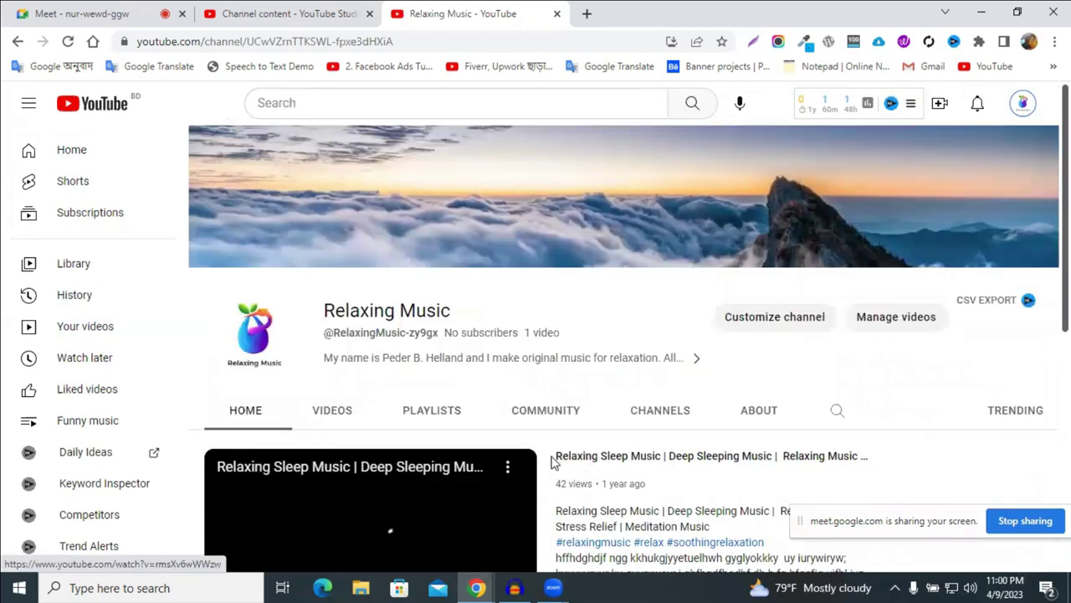
click(579, 458)
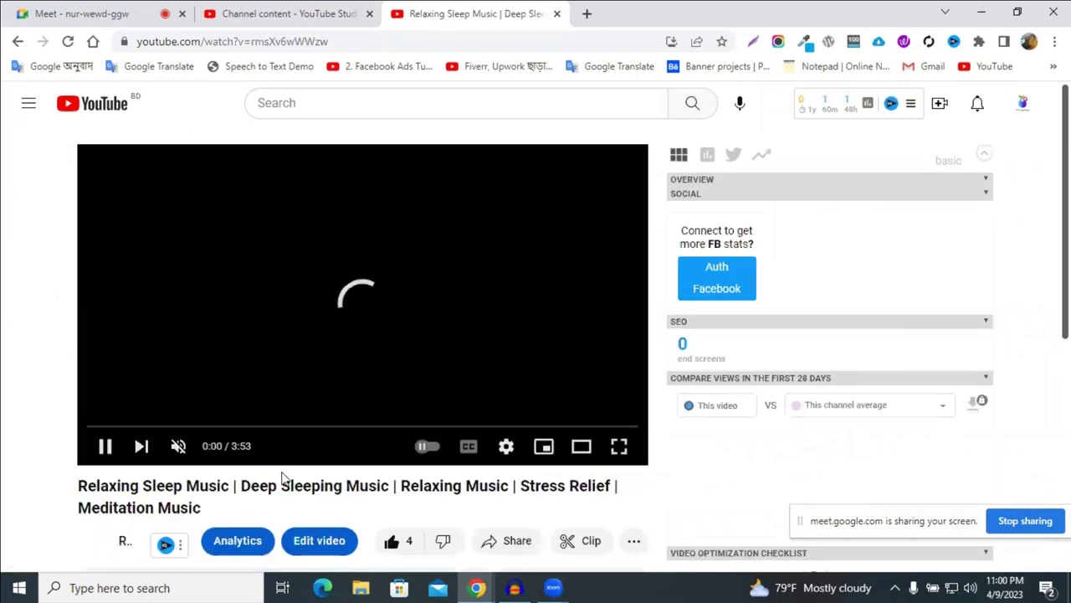
triple_click(249, 487)
key(ctrl+c)
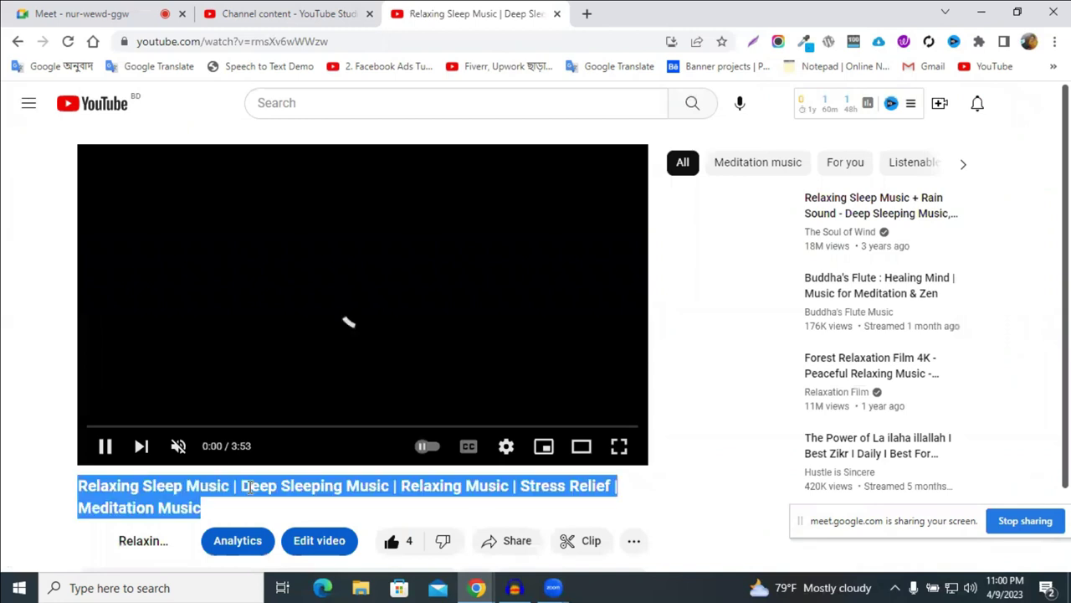
Replace the uploading video's title with "Relaxing Sleep Music | Deep Sleeping Music | Relaxing Music | Stress Relief | Meditation Music".
key(ctrl+shift+Tab)
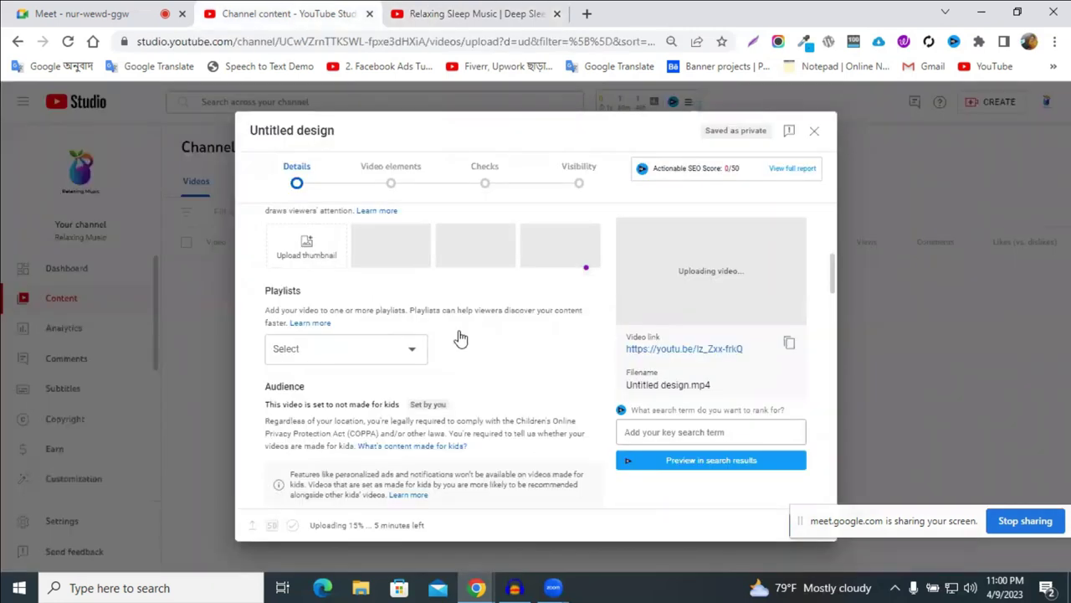
scroll(293, 269, up, 10)
double_click(334, 263)
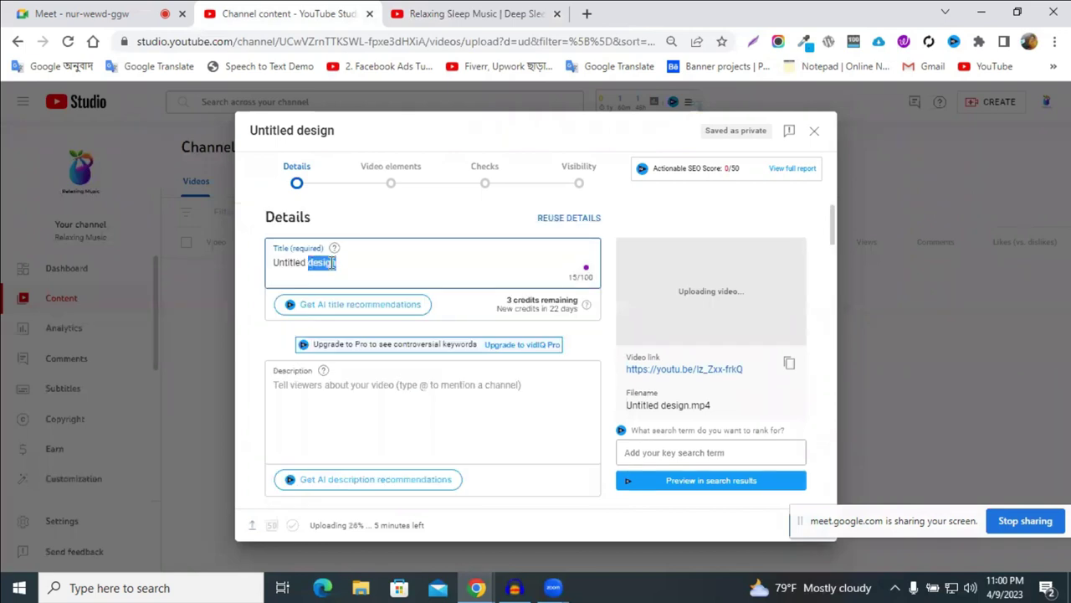
key(ctrl+a)
key(ctrl+v)
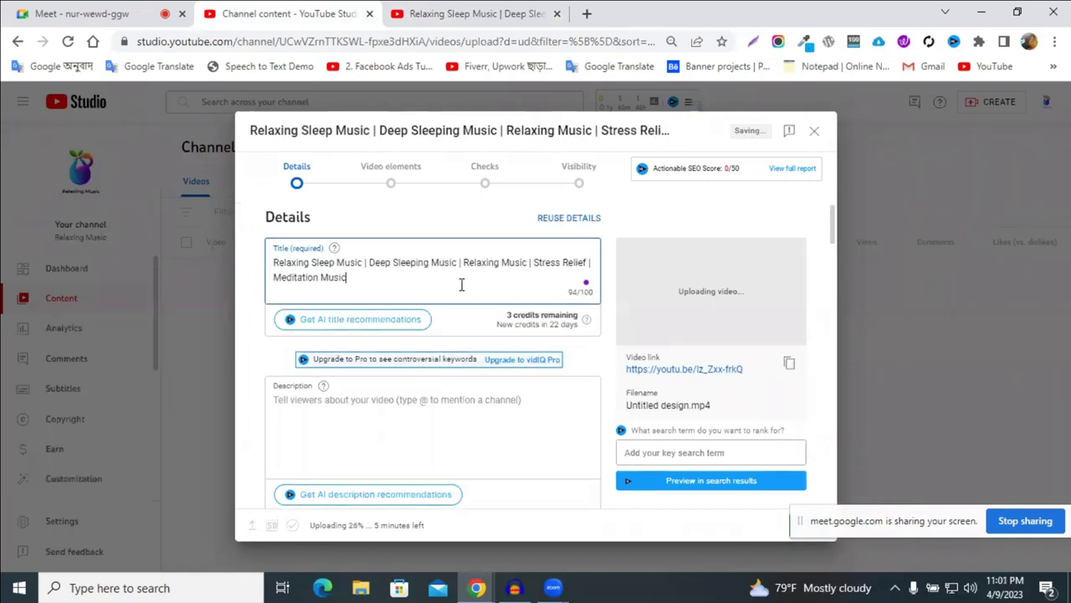
click(441, 15)
click(297, 6)
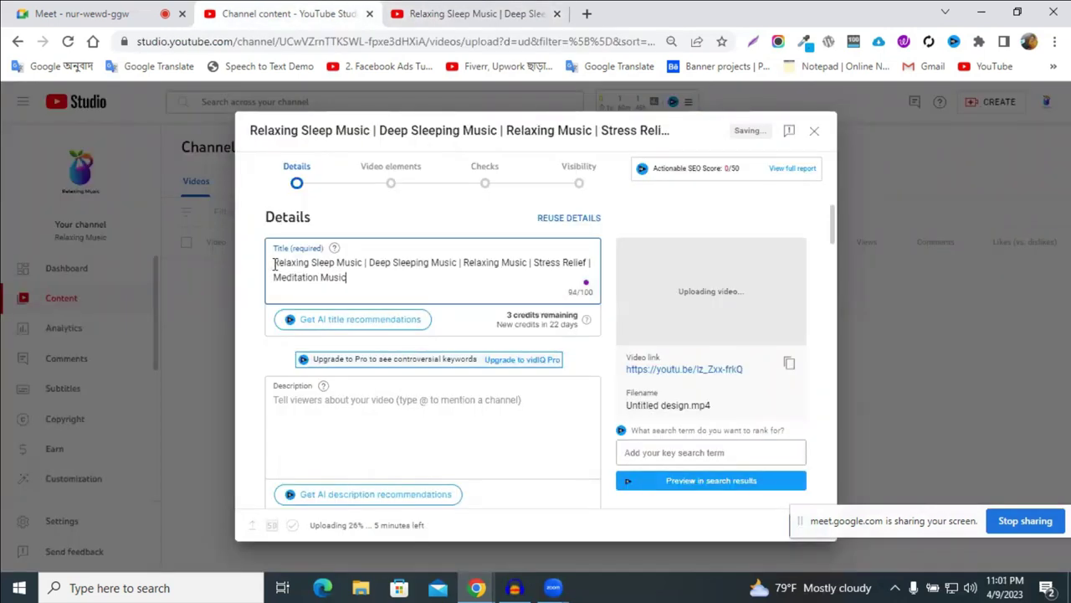
Copy only the phrase "Relaxing Sleep Music" from the start of the uploading video's title.
click(367, 262)
key(shift+Home)
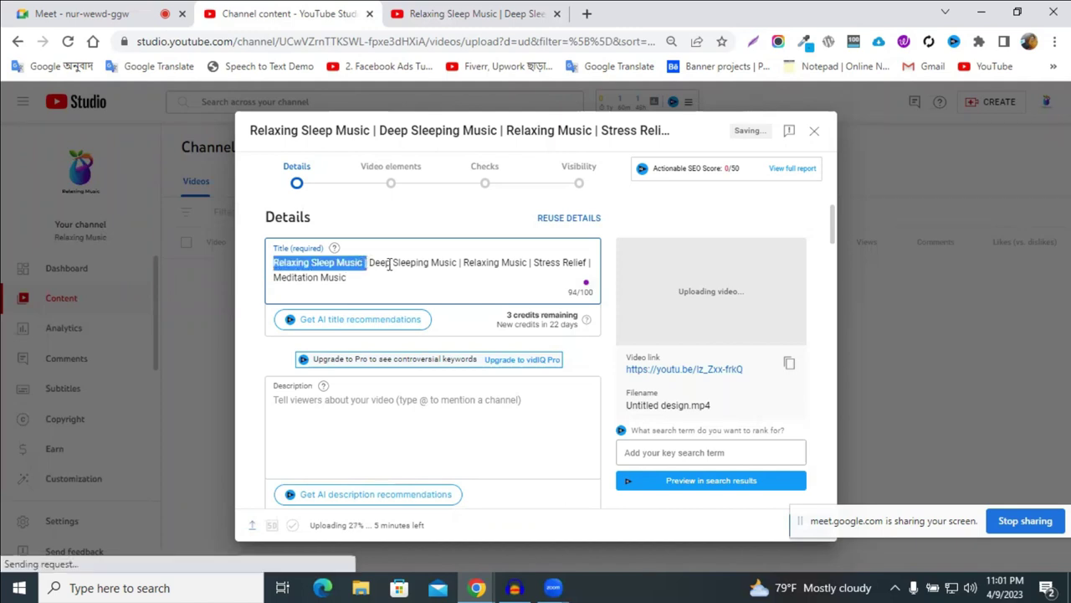
click(356, 266)
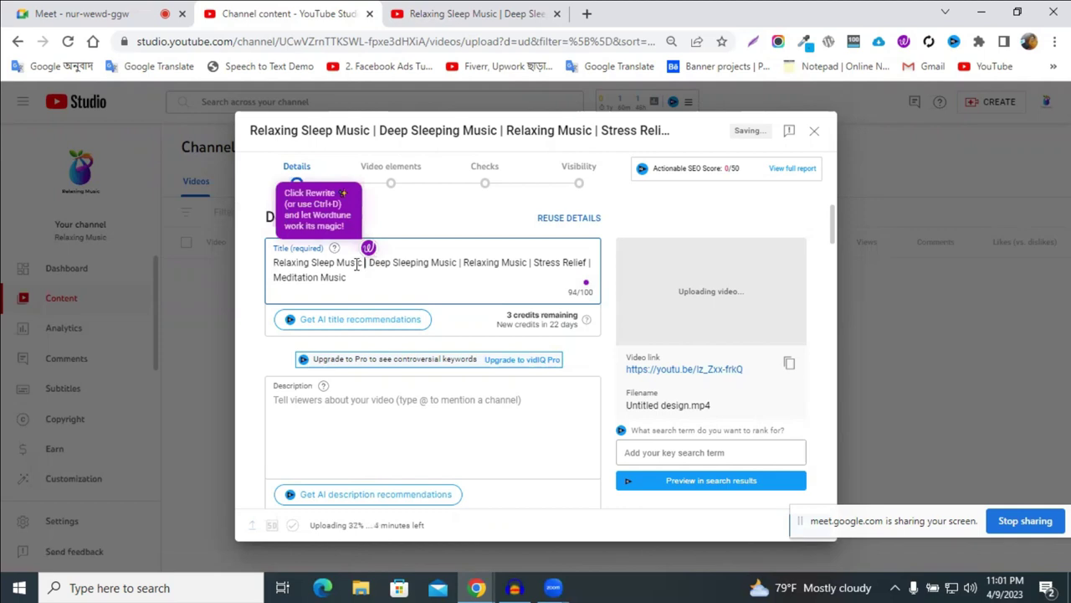
key(ctrl+shift+Left)
key(ctrl+shift+Left)
key(ctrl+shift+Left)
key(ctrl+c)
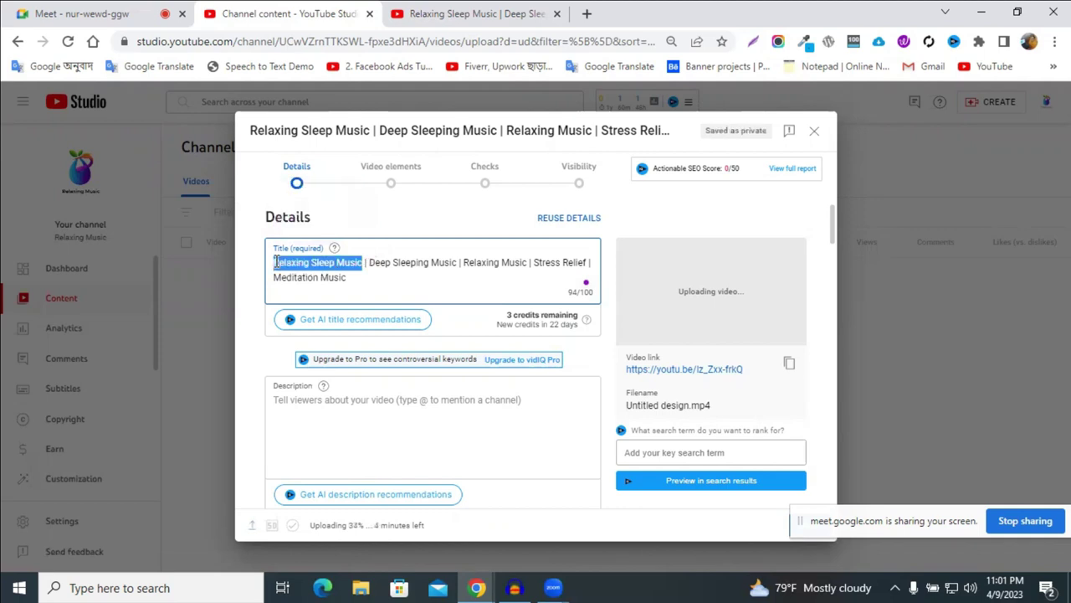
Switch to the YouTube watch page and search for the copied phrase "Relaxing Sleep Music".
key(ctrl+Tab)
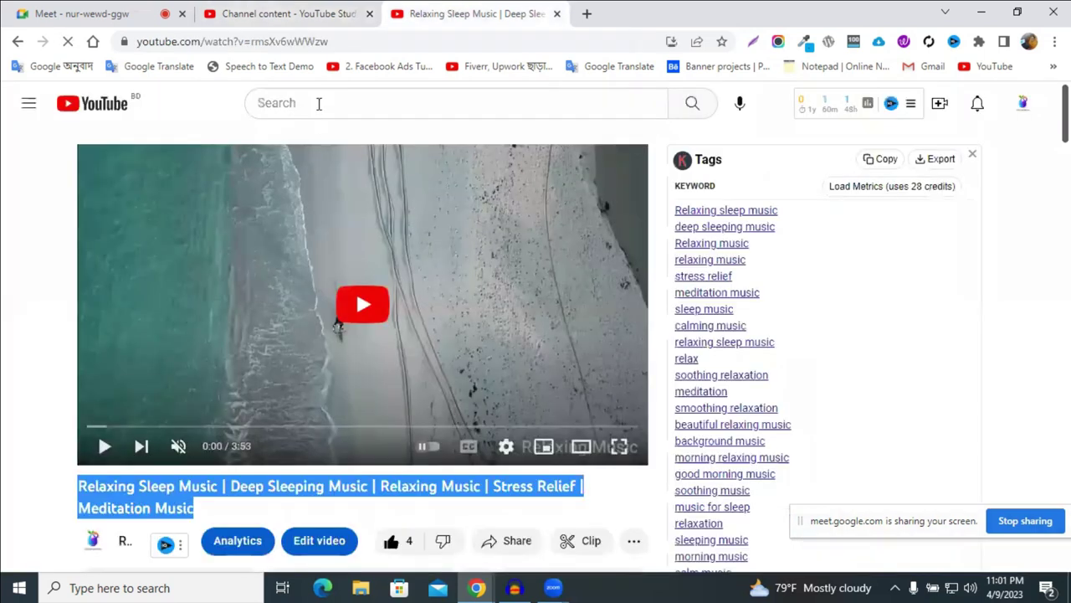
click(318, 102)
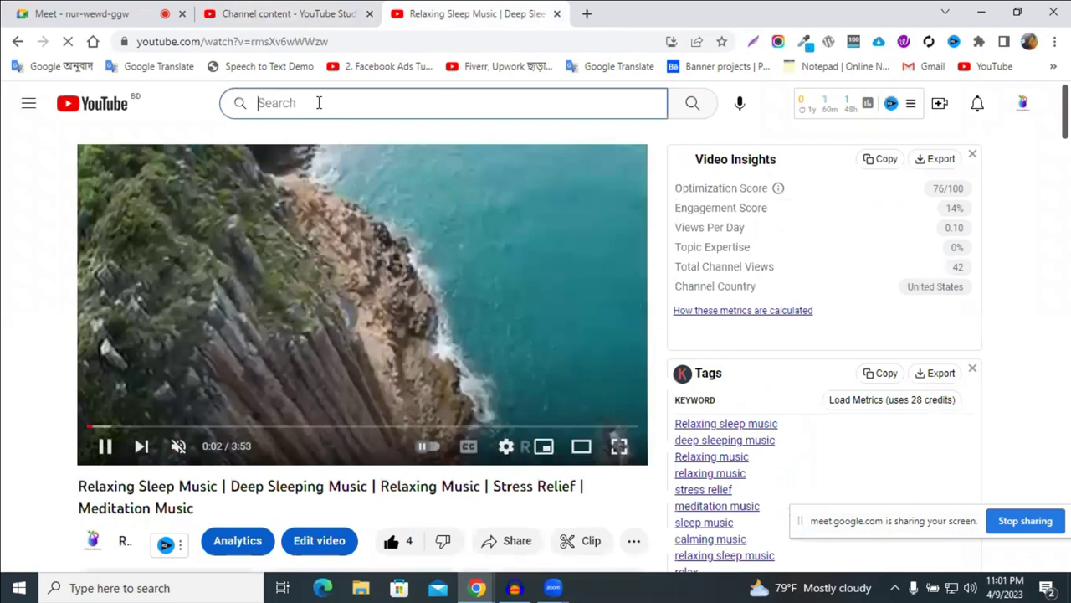
key(ctrl+v)
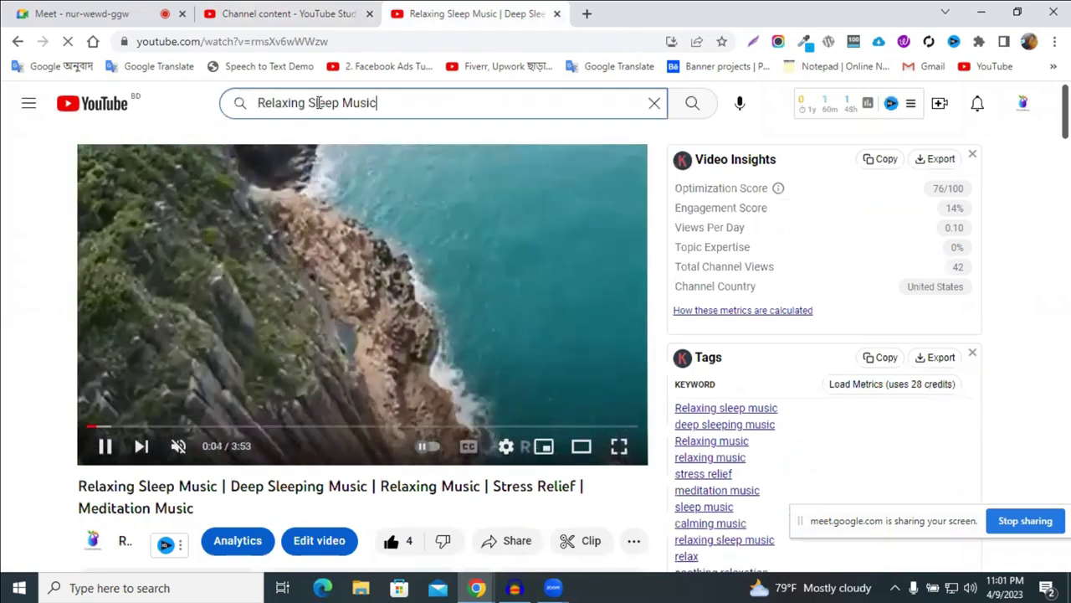
key(Return)
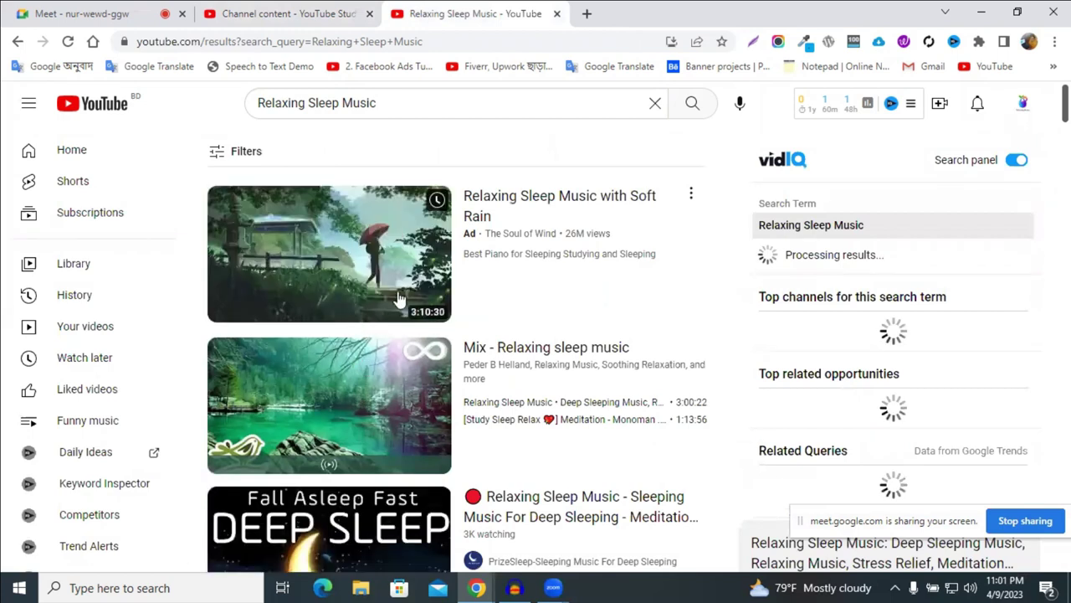
Open Soothing Relaxation's "Relaxing Sleep Music • Deep Sleeping Music" video from the search results and pause its playback.
scroll(302, 315, down, 1)
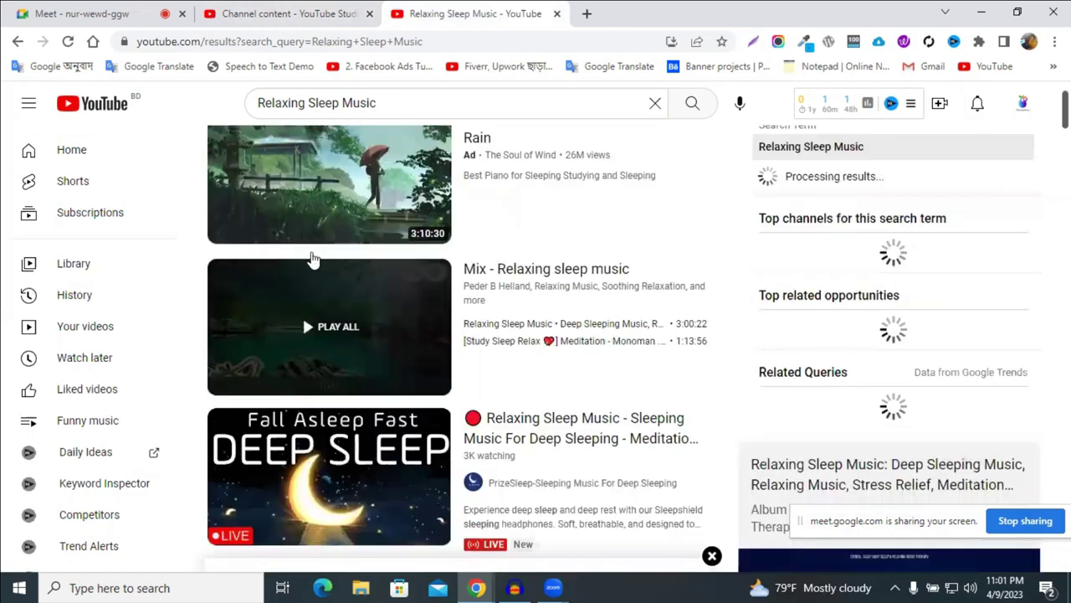
scroll(310, 259, down, 3)
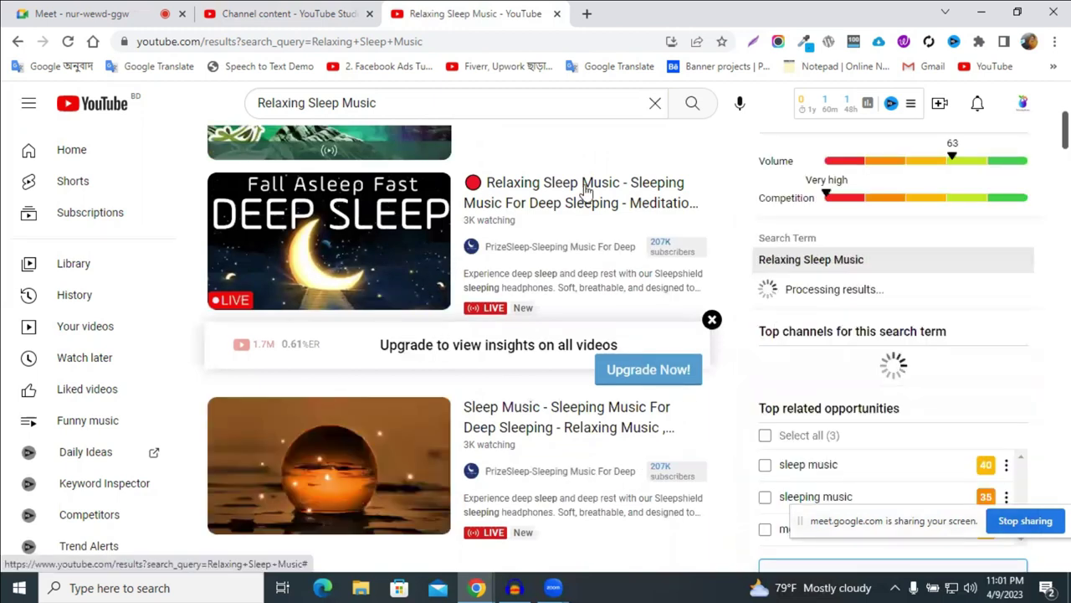
scroll(500, 285, down, 1)
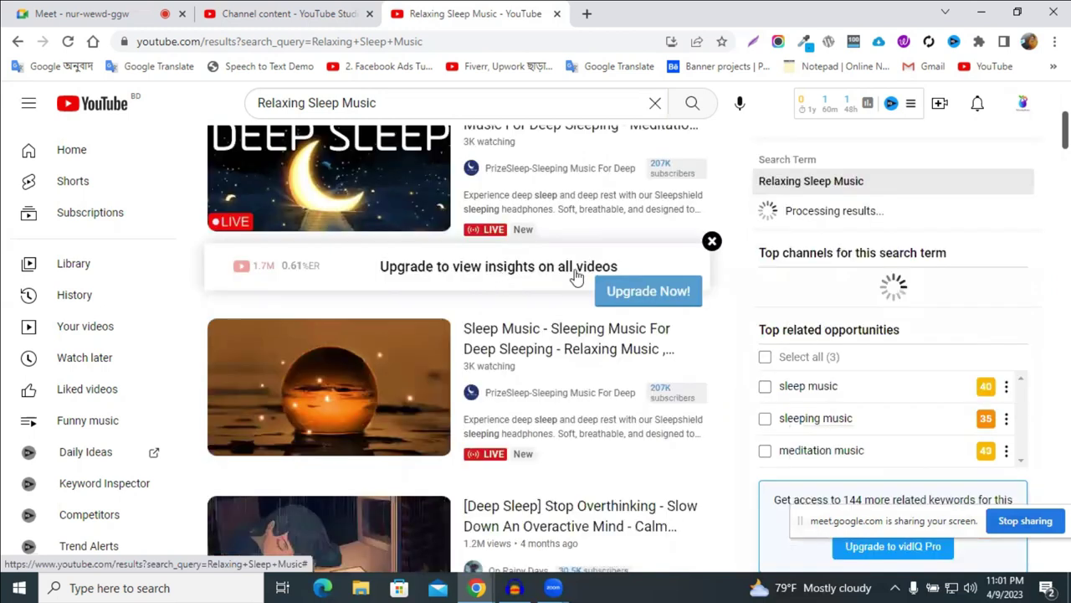
scroll(574, 280, down, 4)
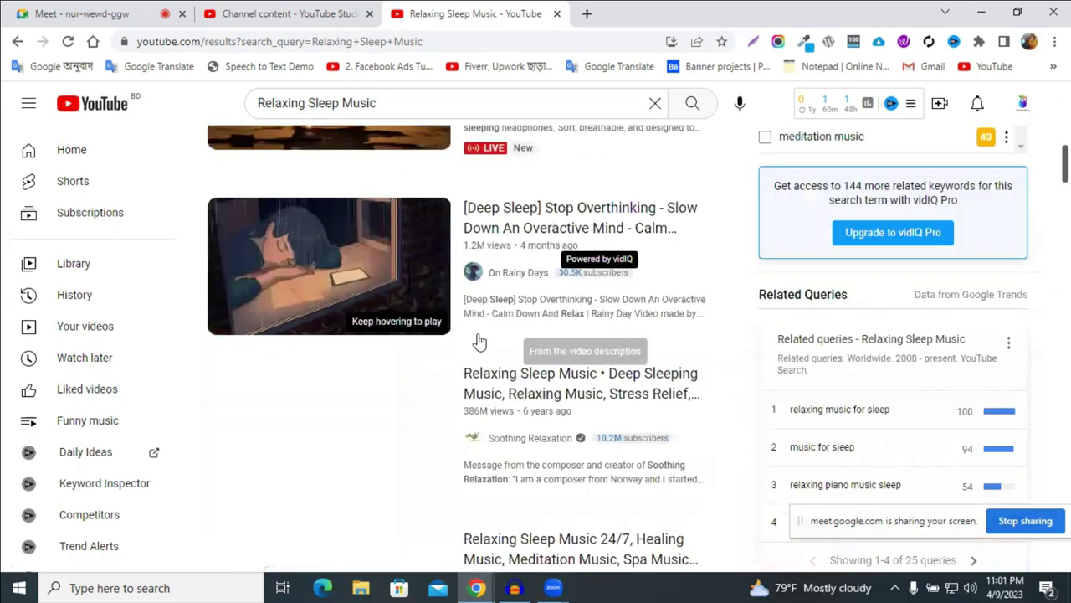
scroll(476, 343, down, 1)
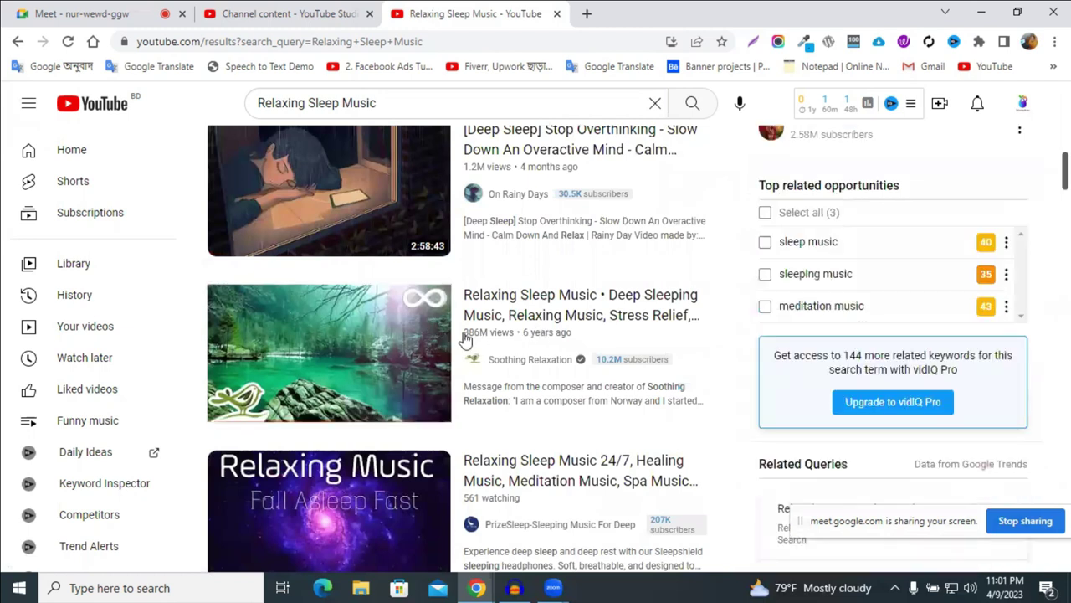
mouse_move(512, 324)
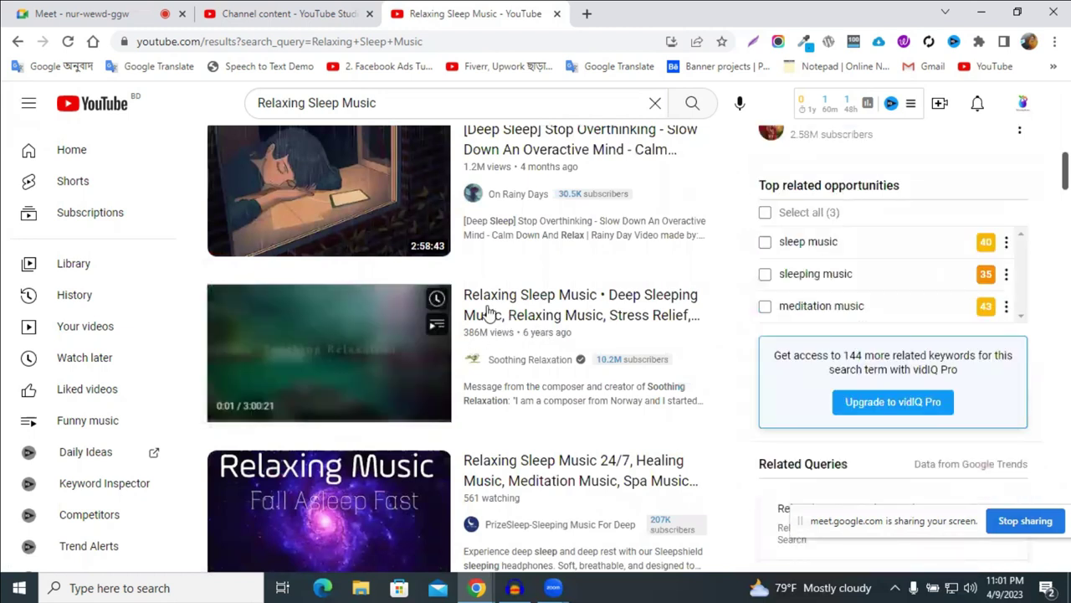
click(558, 314)
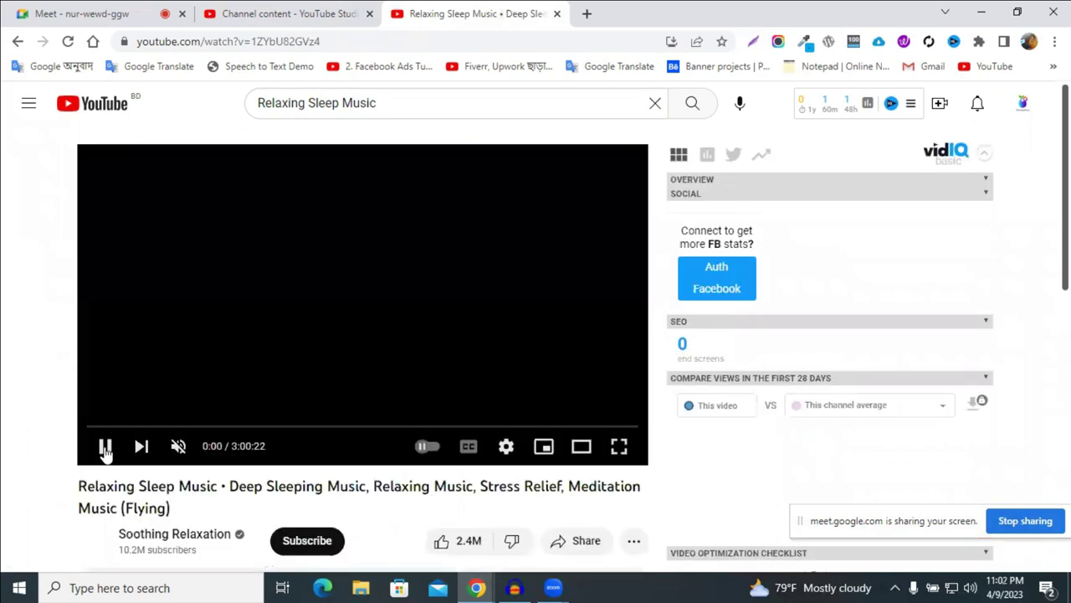
click(104, 446)
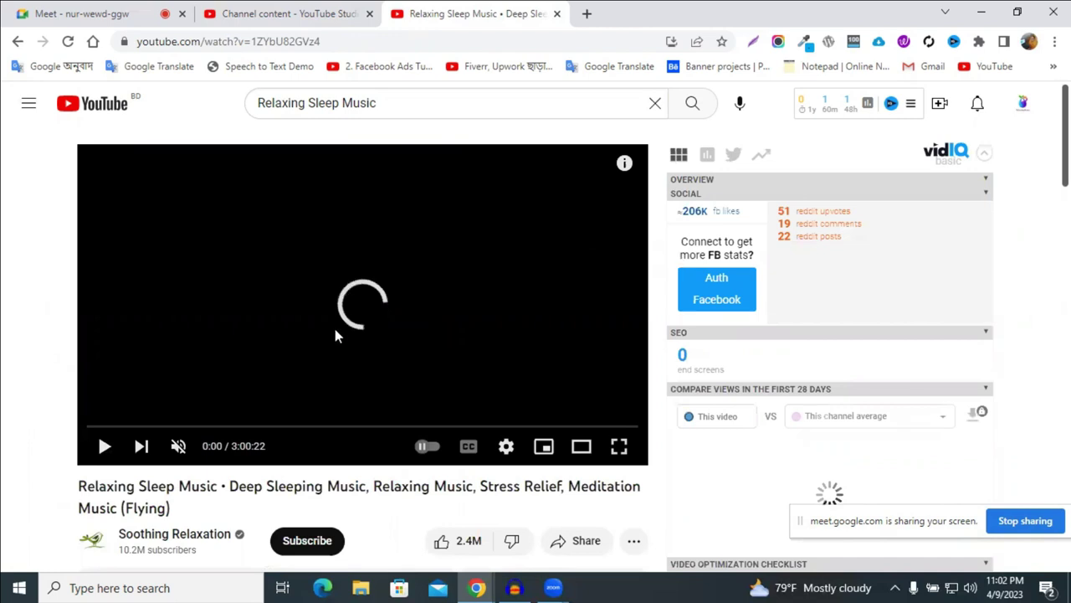
Examine the competing video's keyword list, SEO figures, first-28-day views comparison and video optimization checklist beside the player.
scroll(799, 323, down, 3)
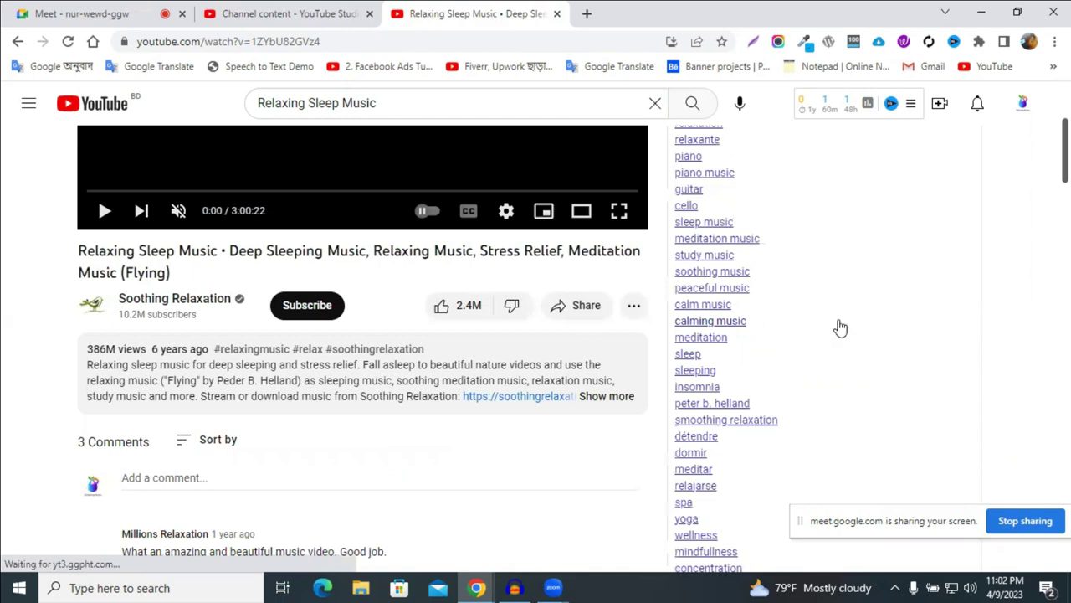
scroll(840, 327, down, 1)
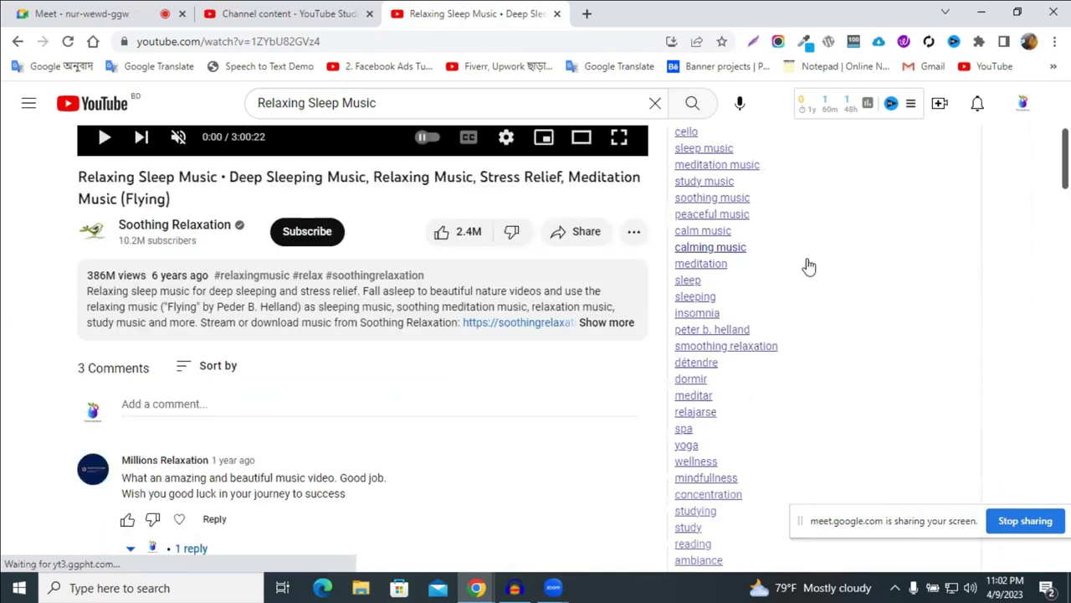
scroll(756, 210, up, 4)
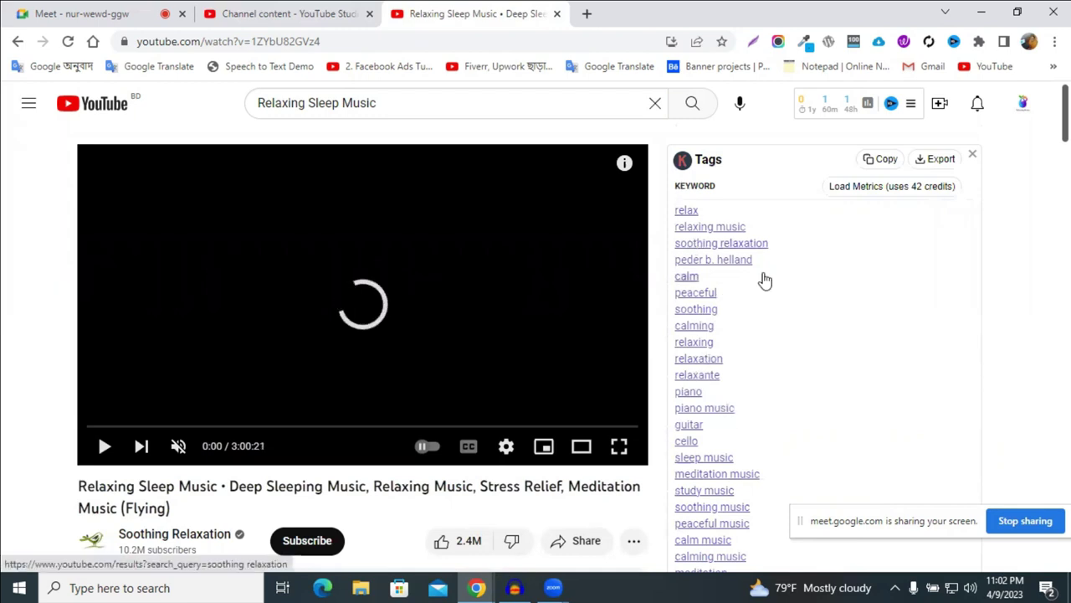
scroll(758, 293, down, 5)
scroll(749, 310, down, 1)
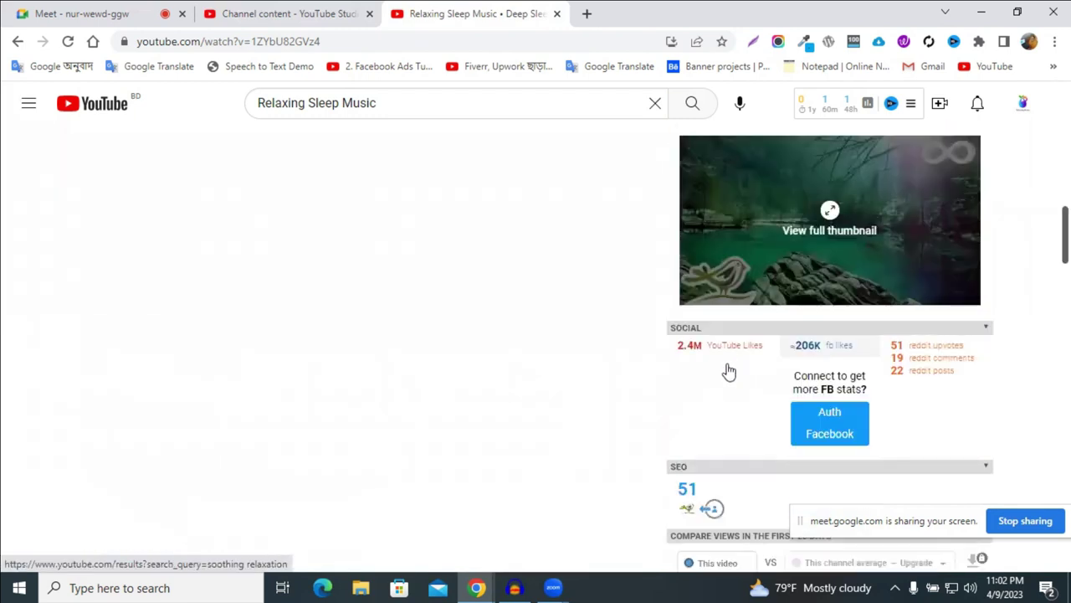
scroll(727, 370, down, 4)
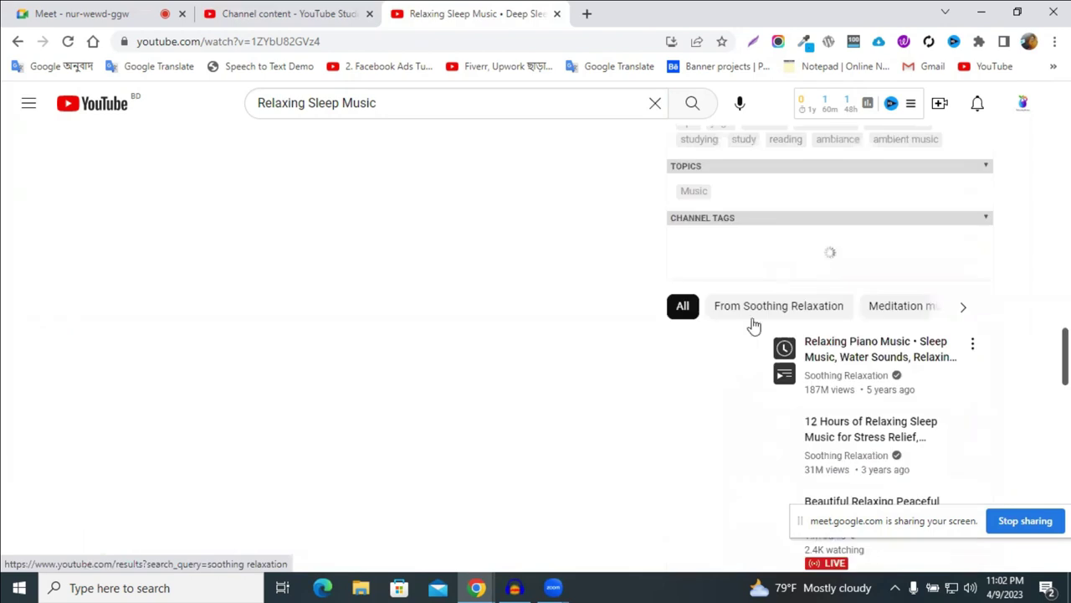
scroll(837, 310, up, 3)
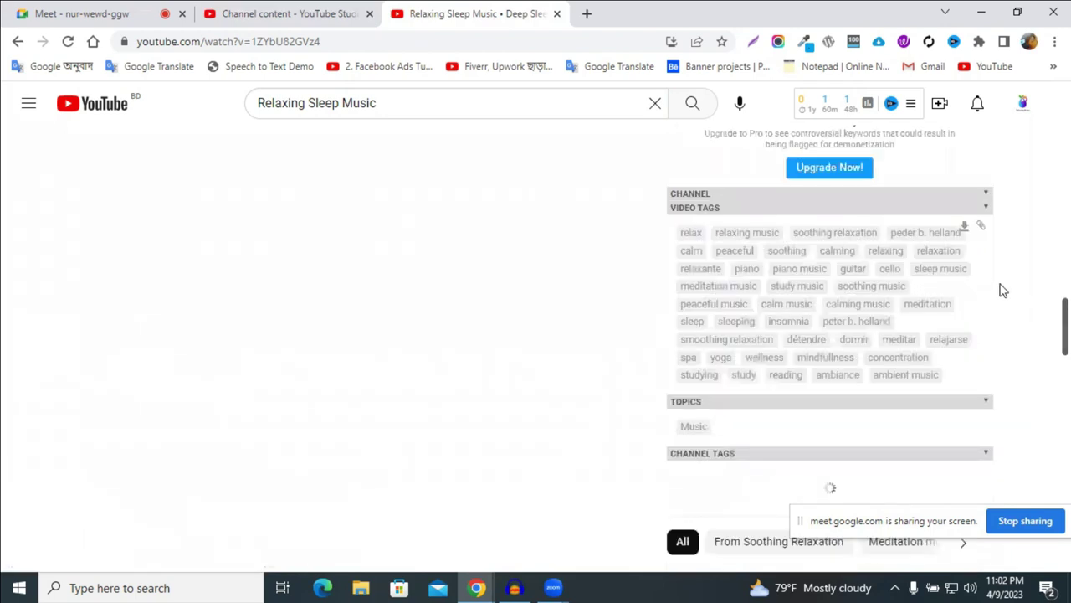
scroll(1004, 290, up, 3)
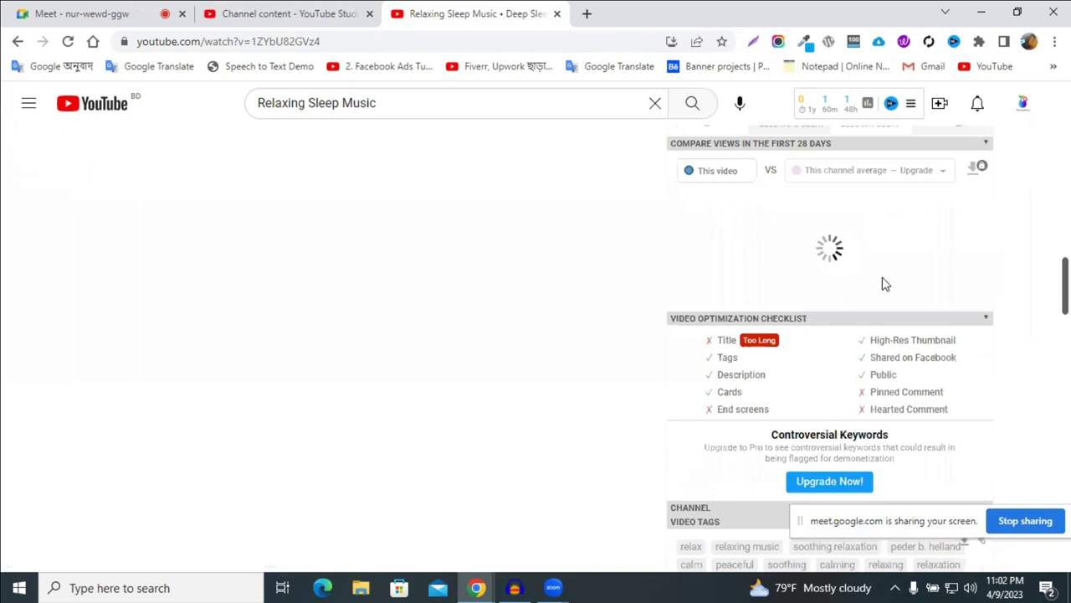
scroll(885, 285, up, 4)
scroll(883, 284, up, 4)
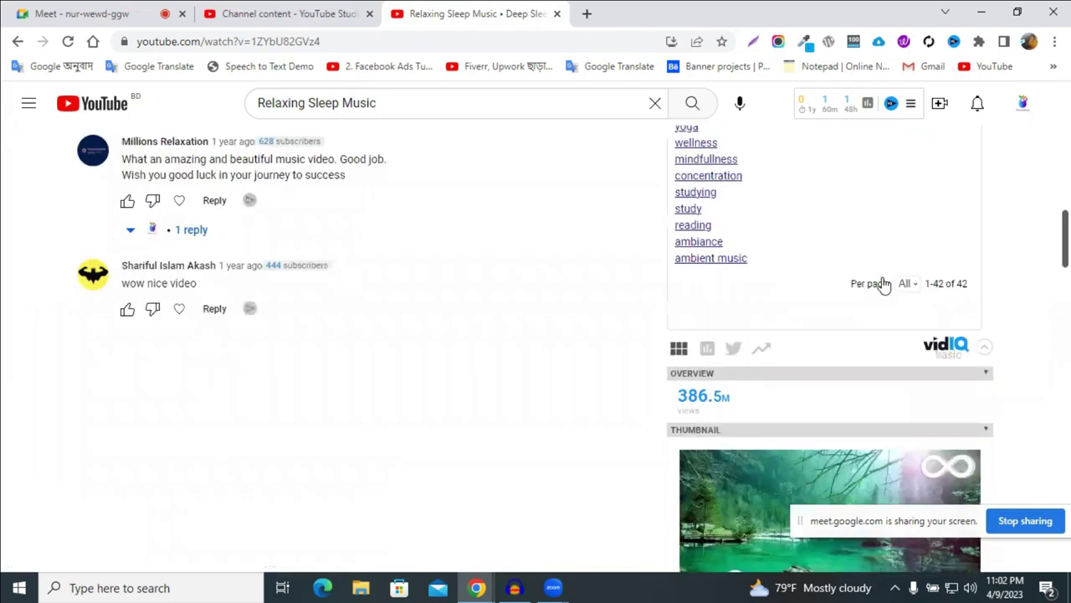
scroll(884, 285, up, 5)
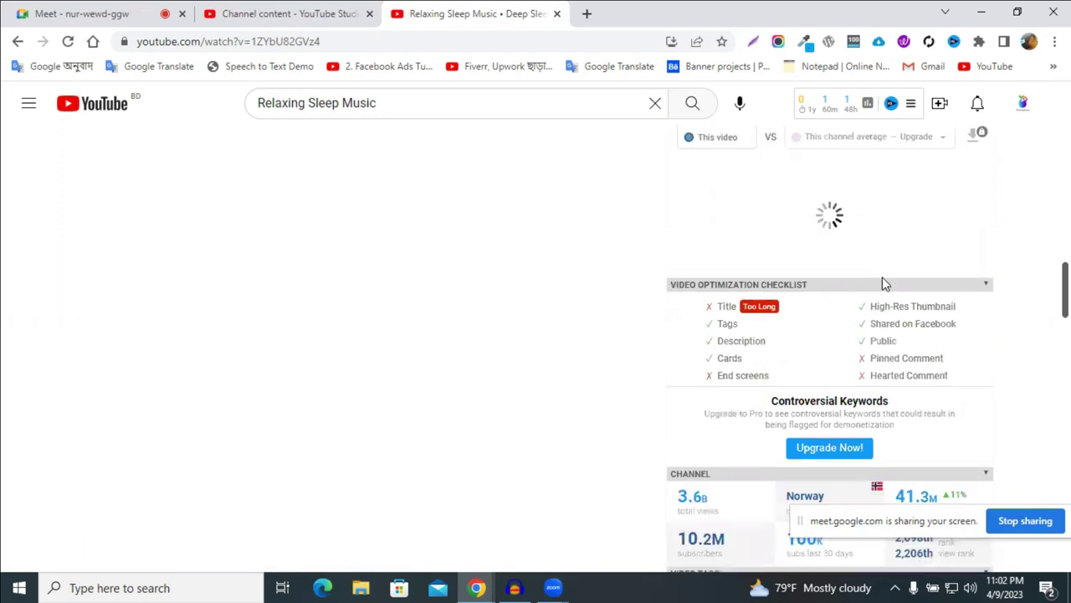
scroll(883, 283, down, 4)
scroll(882, 277, up, 5)
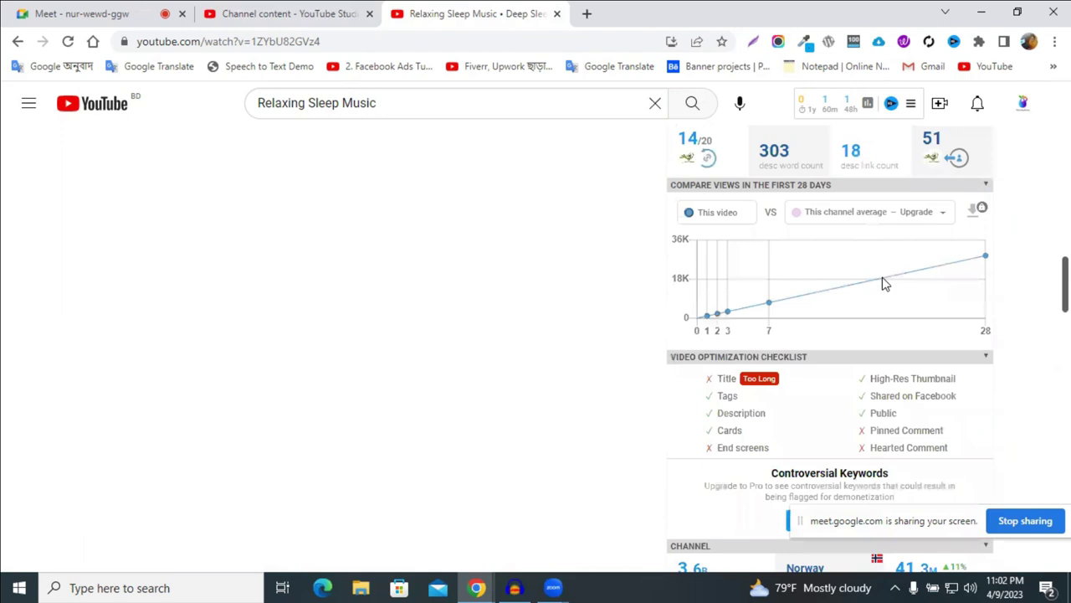
scroll(883, 282, up, 4)
scroll(881, 283, up, 3)
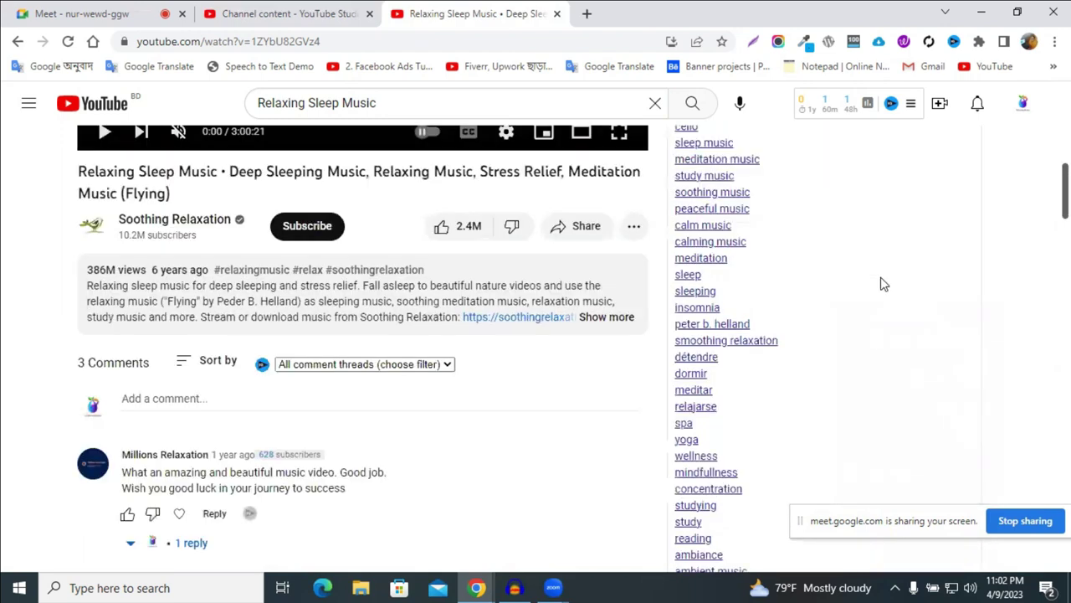
Examine the competing video's channel statistics and video tags in vidIQ, and highlight the tag "smoothing relaxation".
scroll(882, 285, down, 5)
scroll(883, 285, down, 5)
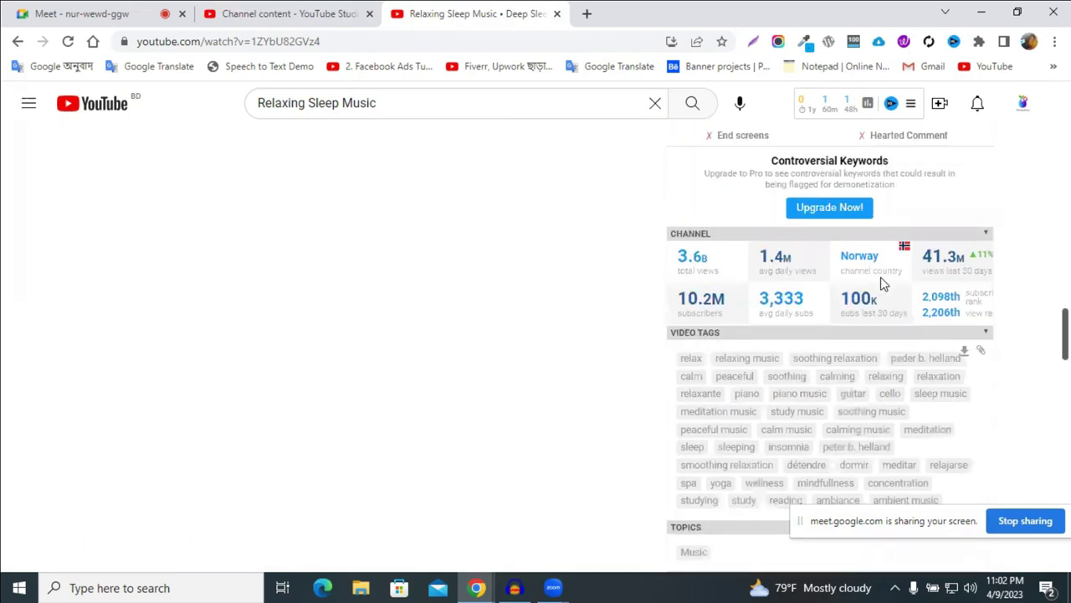
scroll(883, 285, down, 3)
scroll(882, 283, up, 3)
scroll(881, 283, up, 2)
scroll(853, 303, down, 4)
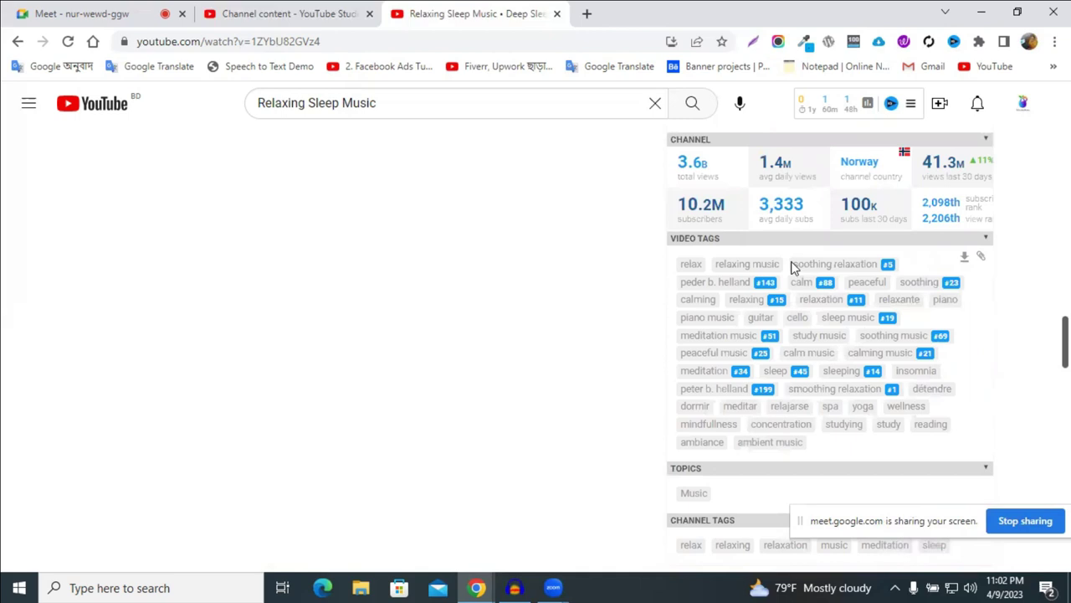
scroll(888, 285, up, 1)
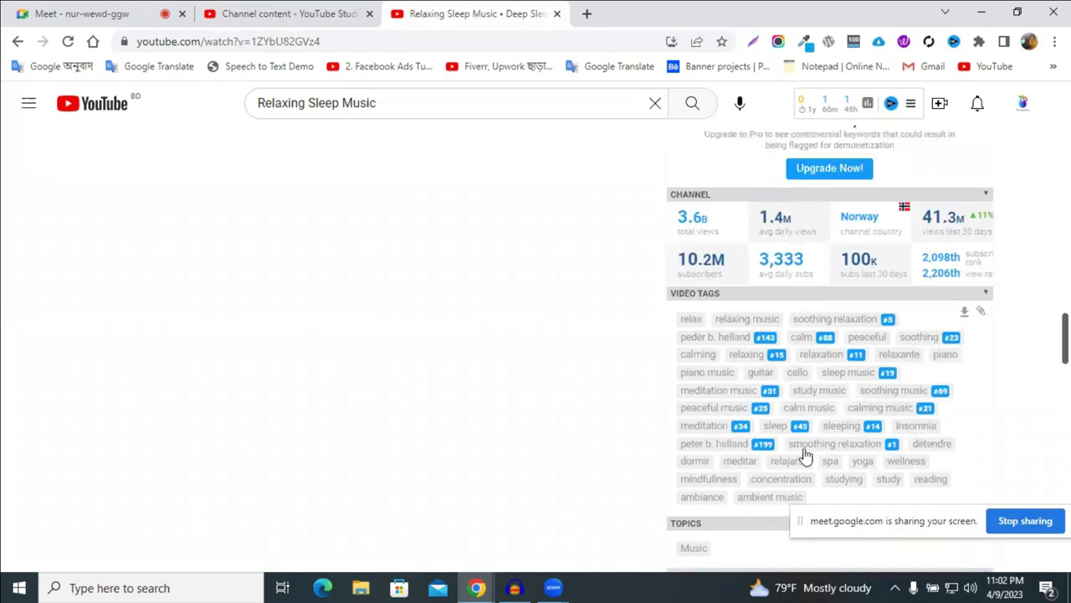
triple_click(868, 448)
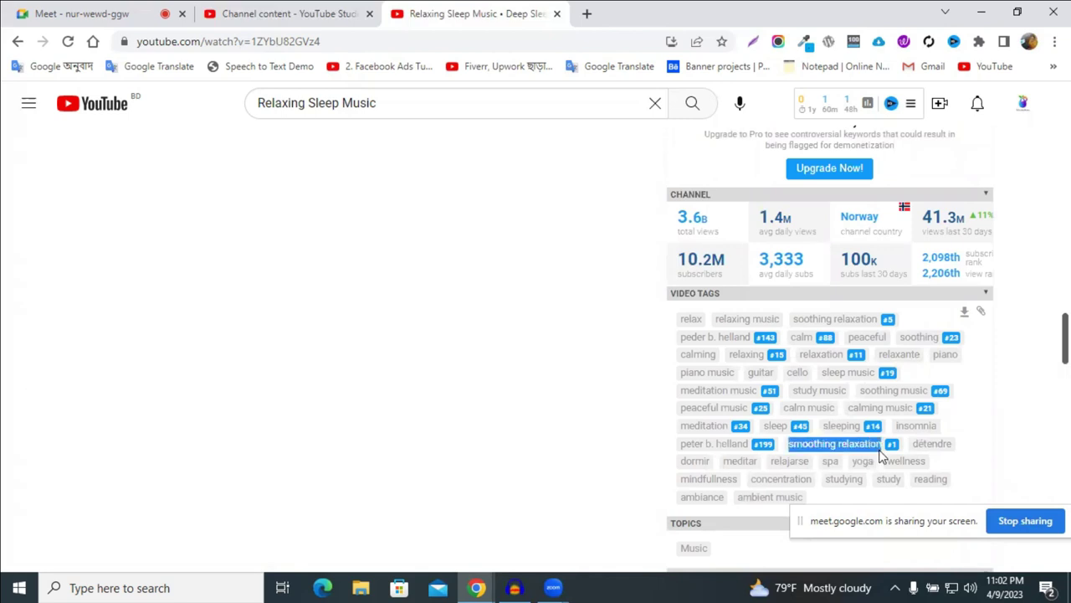
Return to the uploading video's details in YouTube Studio and review the keyword phrases in its title.
click(318, 12)
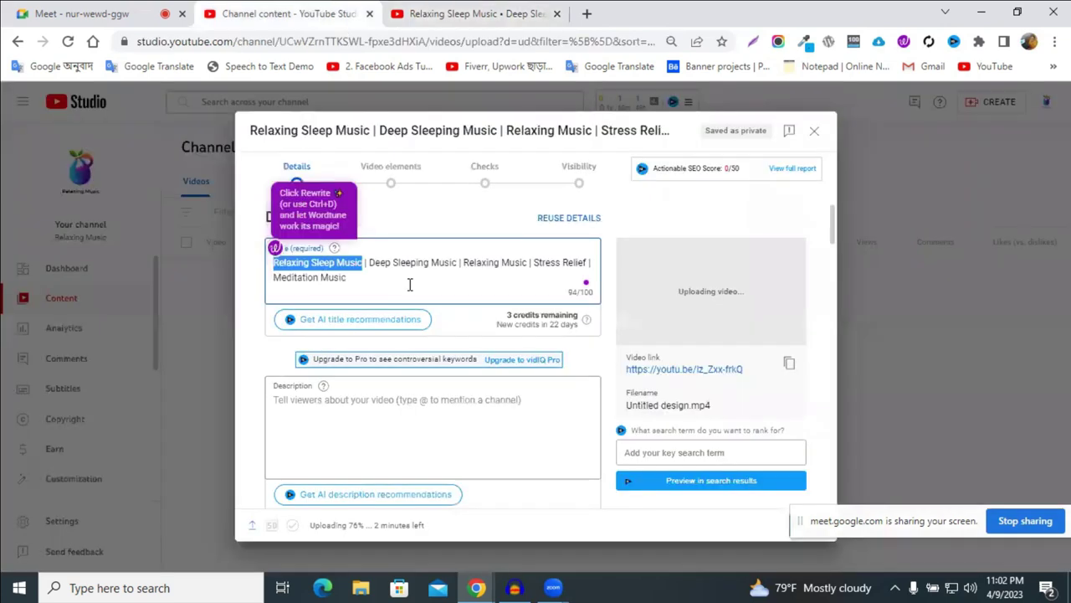
click(411, 284)
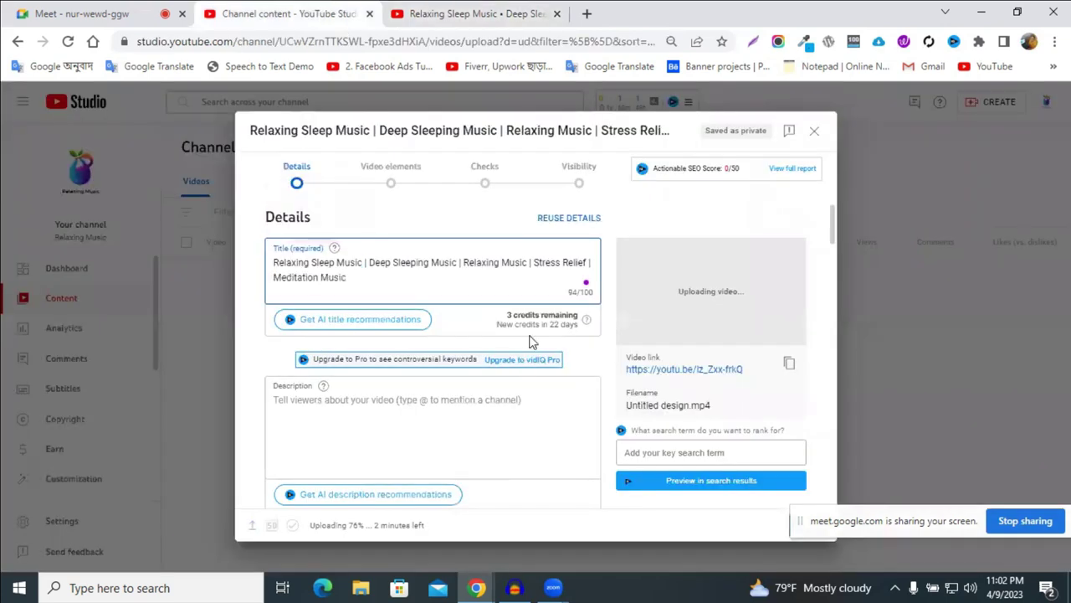
click(274, 262)
key(ctrl+a)
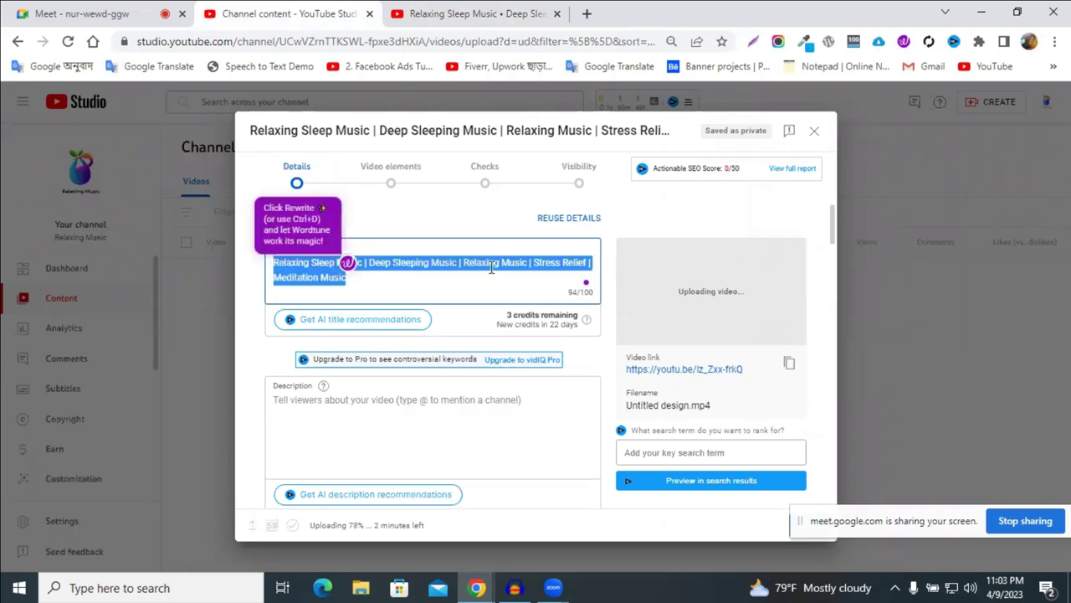
click(491, 266)
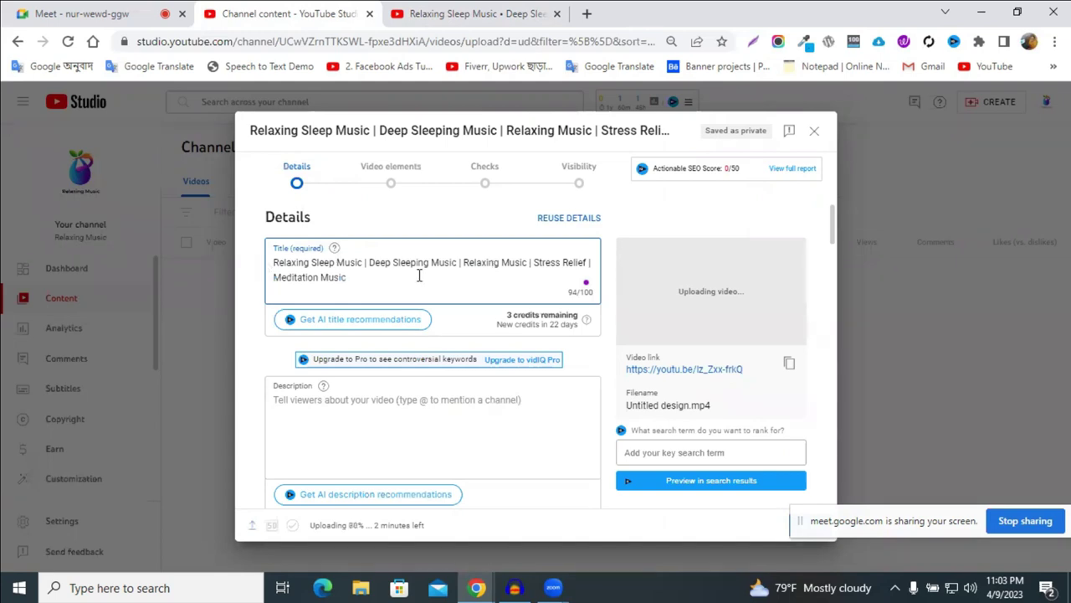
double_click(339, 262)
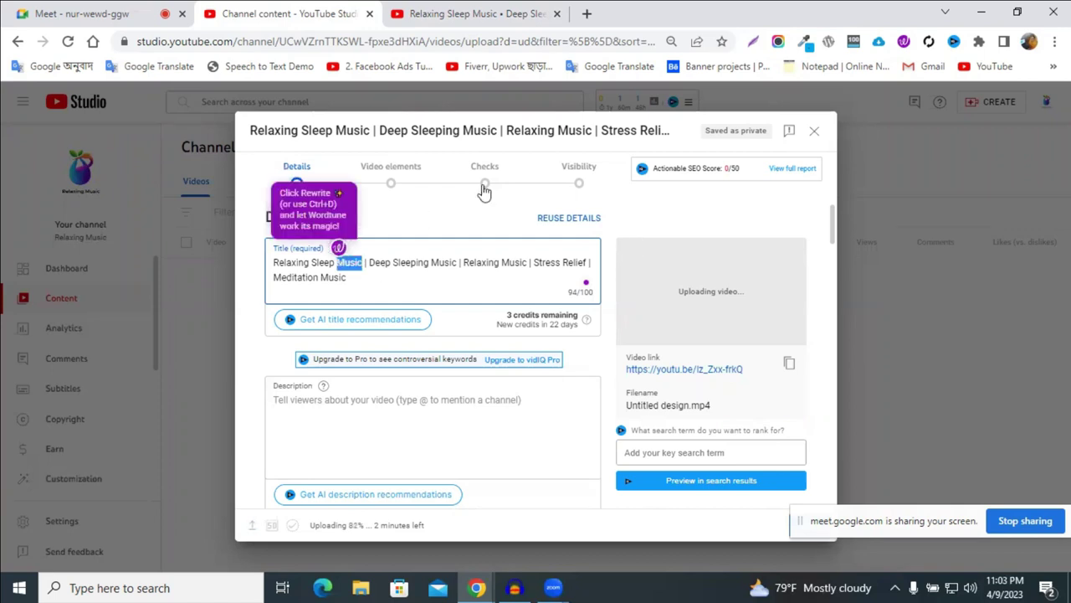
click(403, 266)
double_click(402, 266)
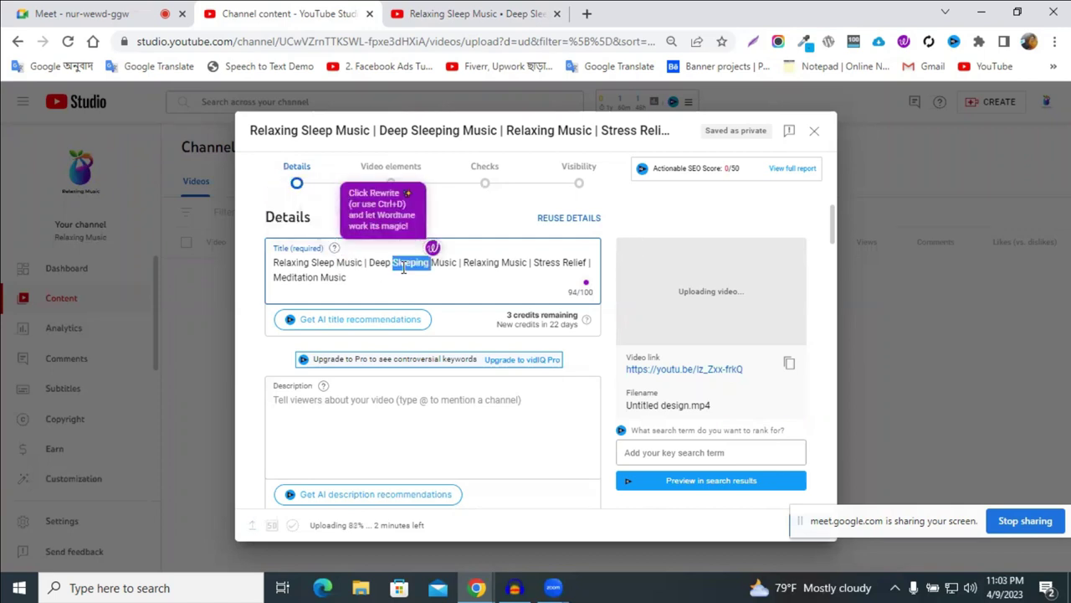
key(ctrl+a)
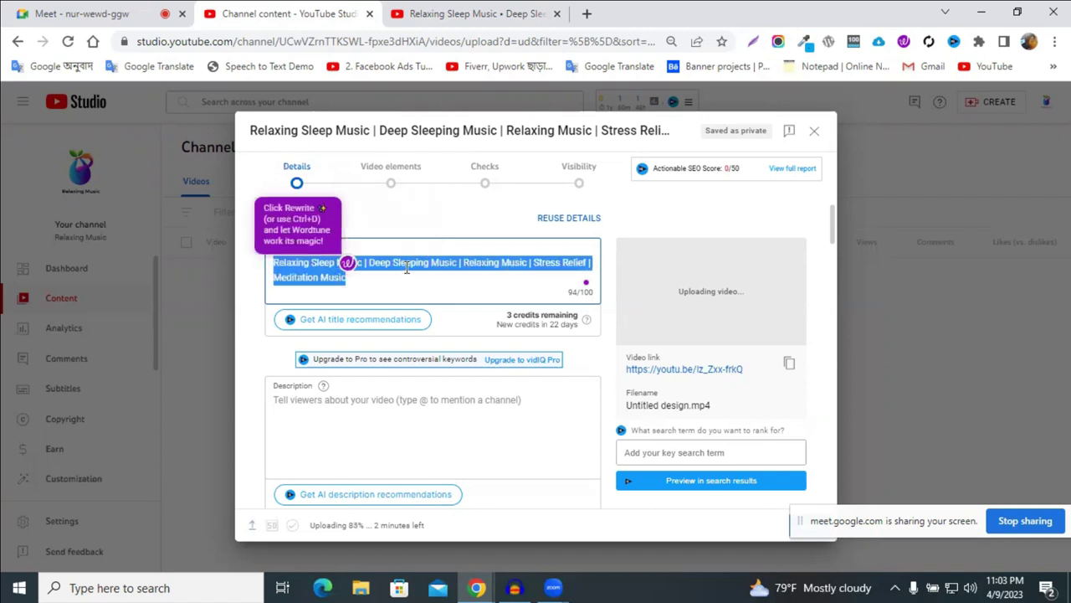
click(407, 266)
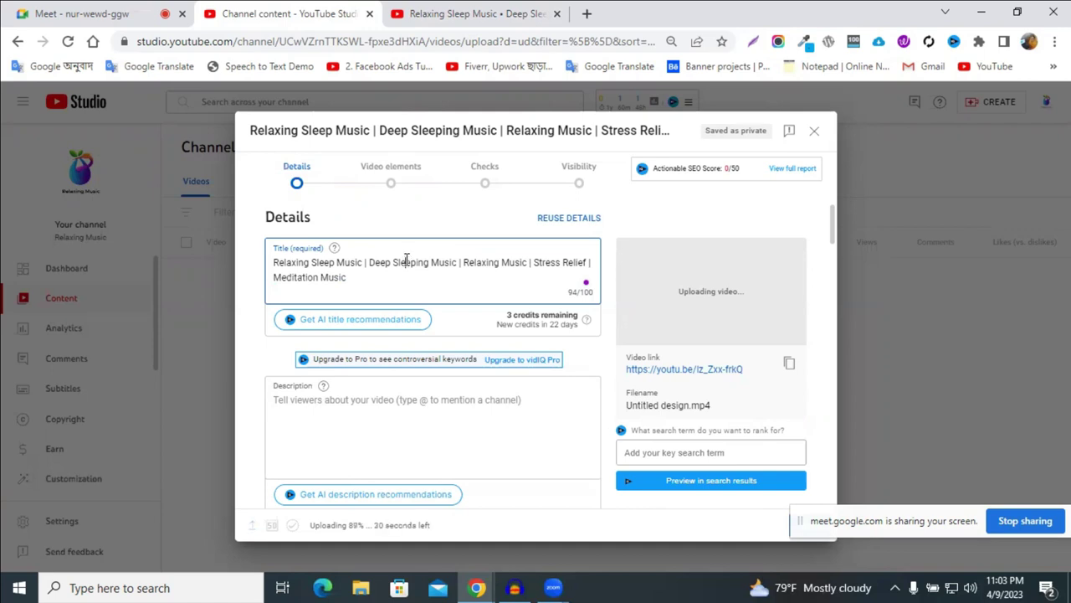
Compare the title's opening keywords with the "Relaxing Sleep Music" search and its suggestions on the competing video's YouTube page.
triple_click(402, 262)
click(285, 262)
double_click(285, 262)
click(427, 10)
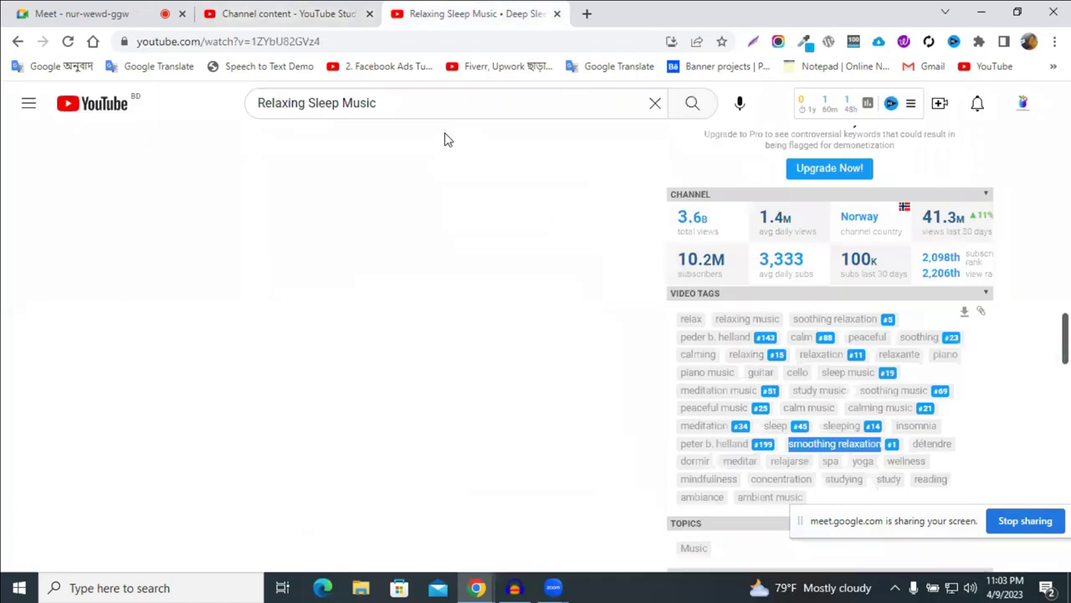
click(430, 104)
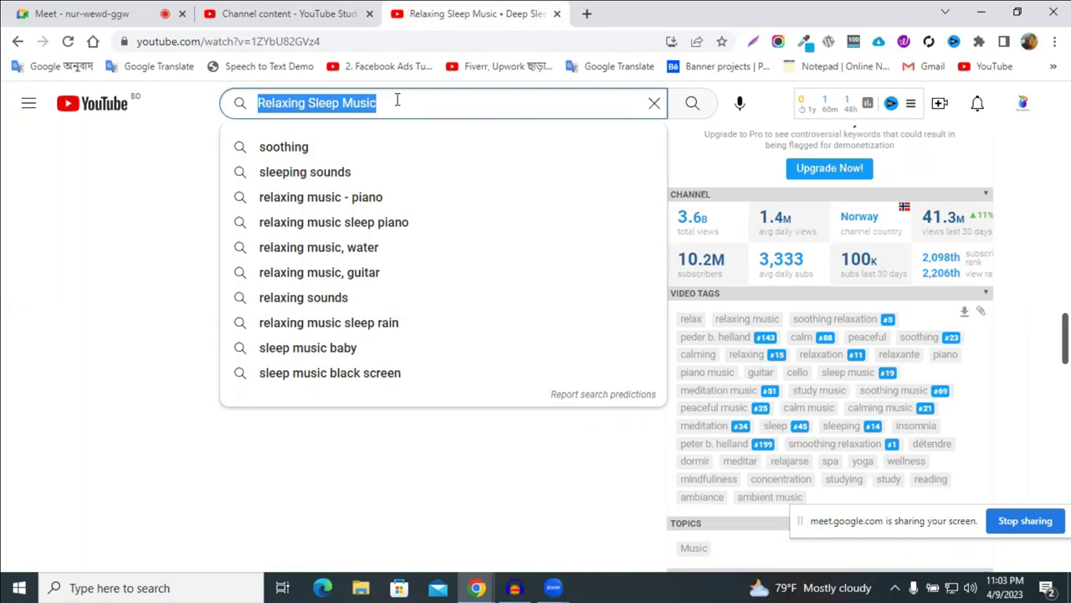
click(289, 13)
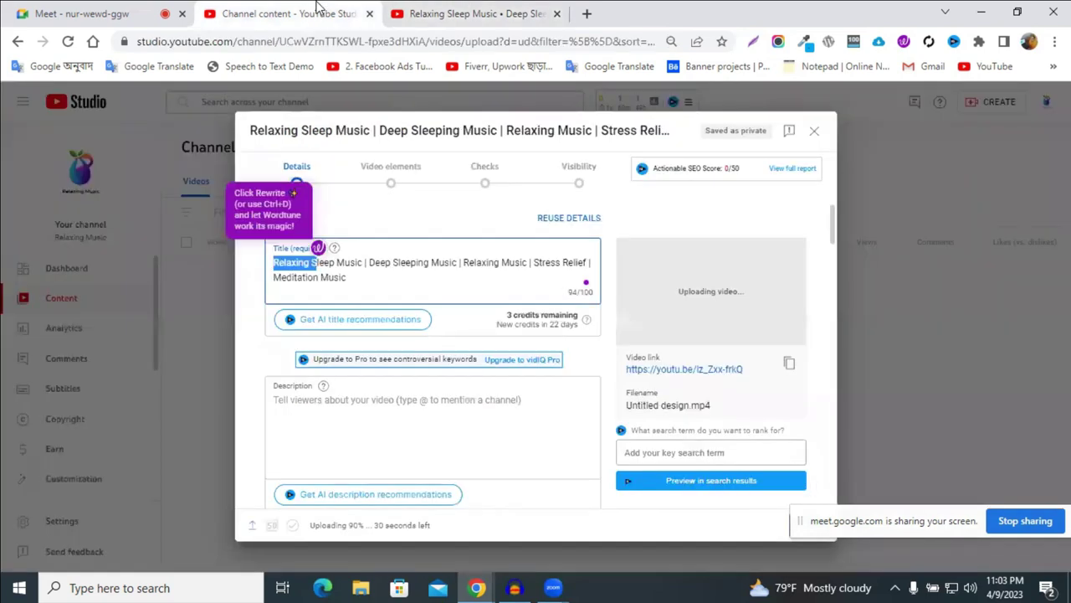
Copy the video's full title into the empty description.
triple_click(340, 272)
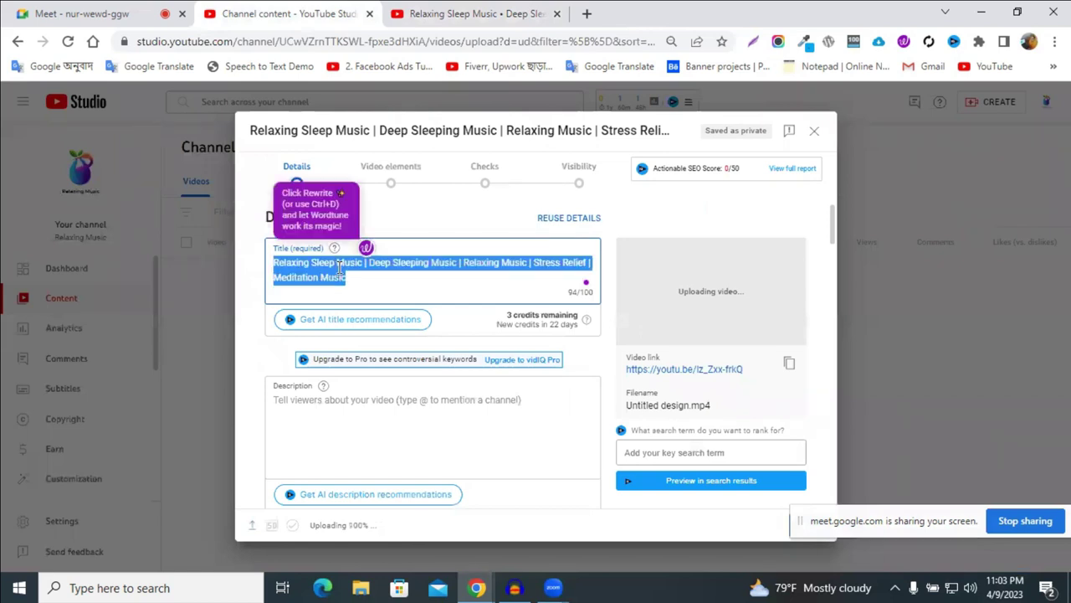
right_click(341, 272)
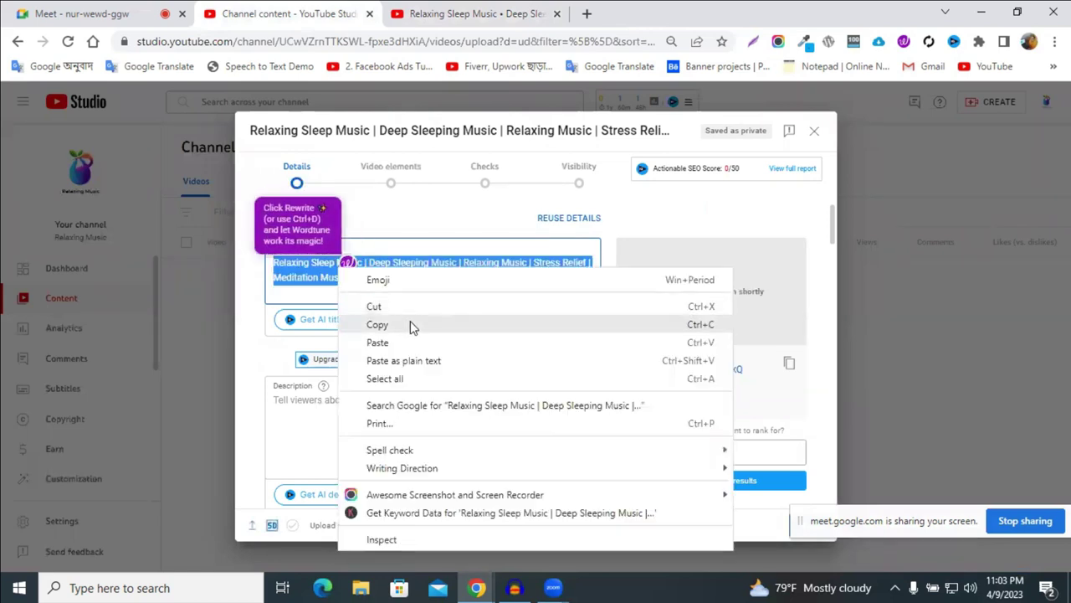
click(410, 323)
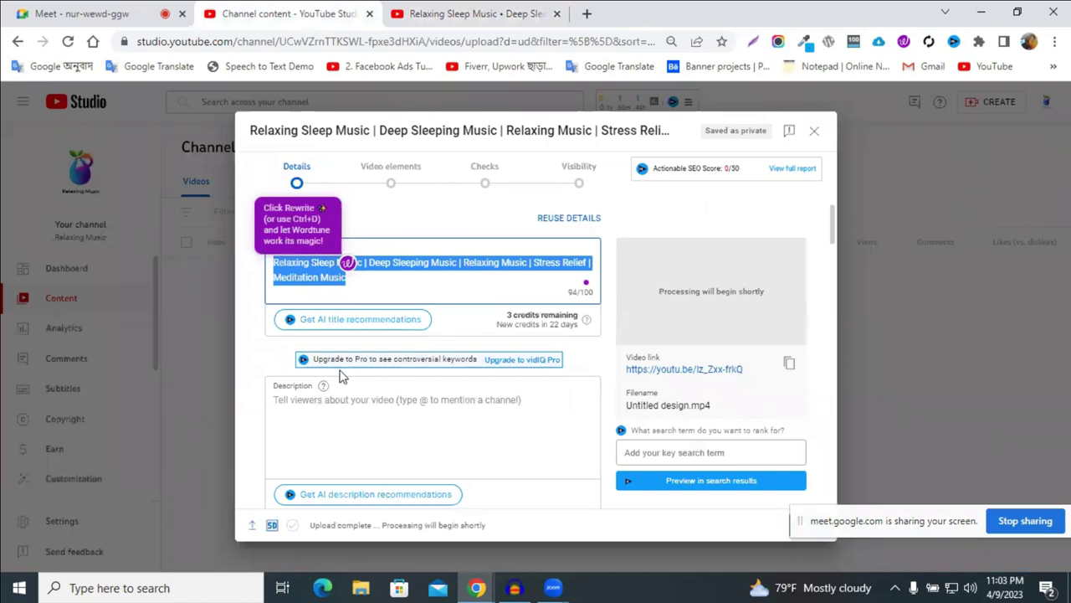
click(293, 403)
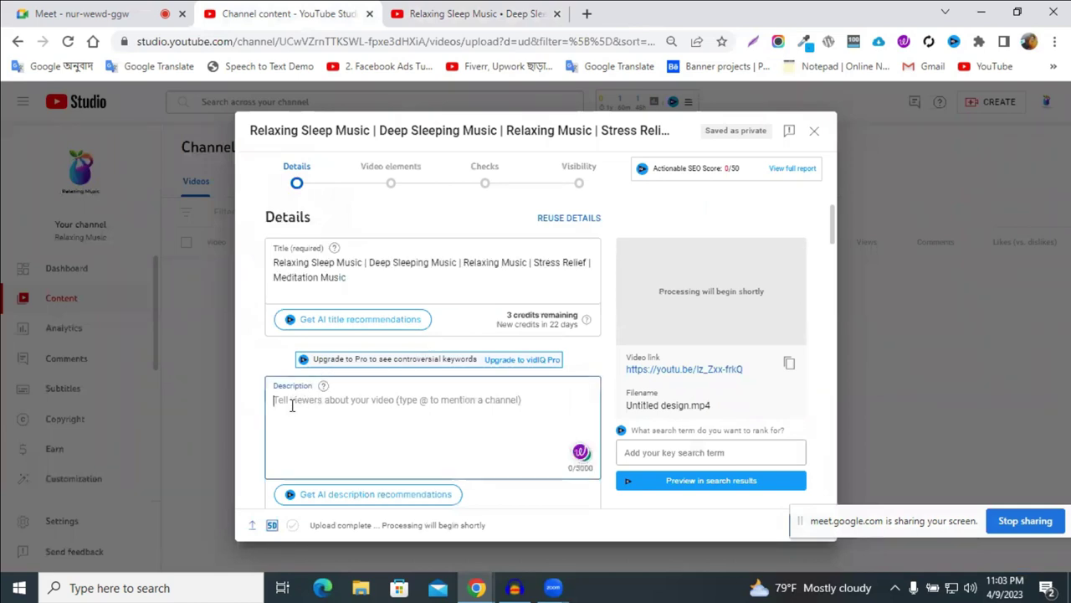
key(ctrl+v)
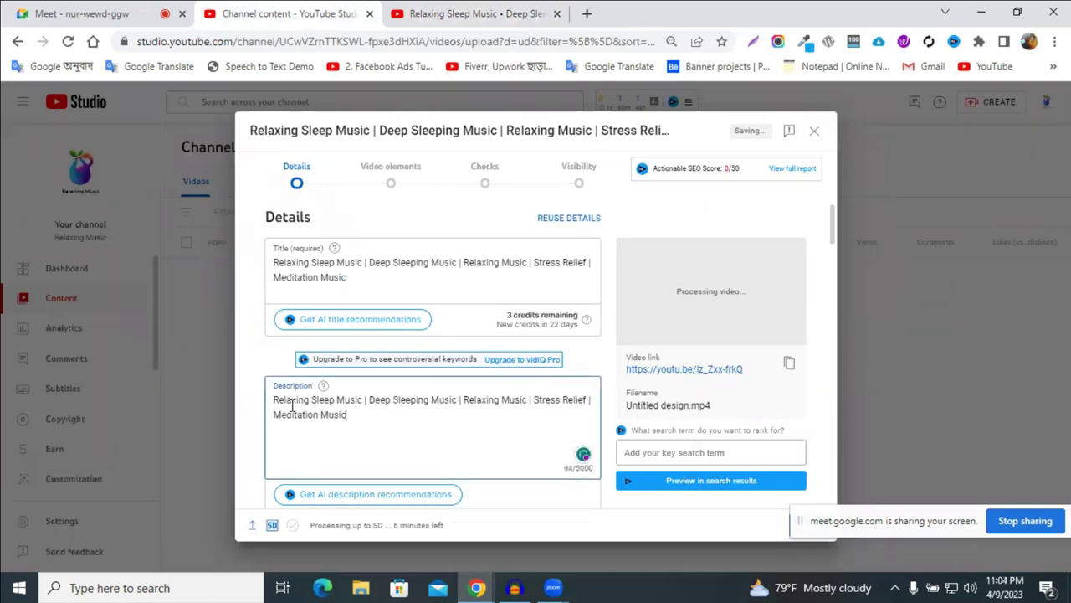
Add blank lines below the keyword line in the description.
key(Return)
click(274, 262)
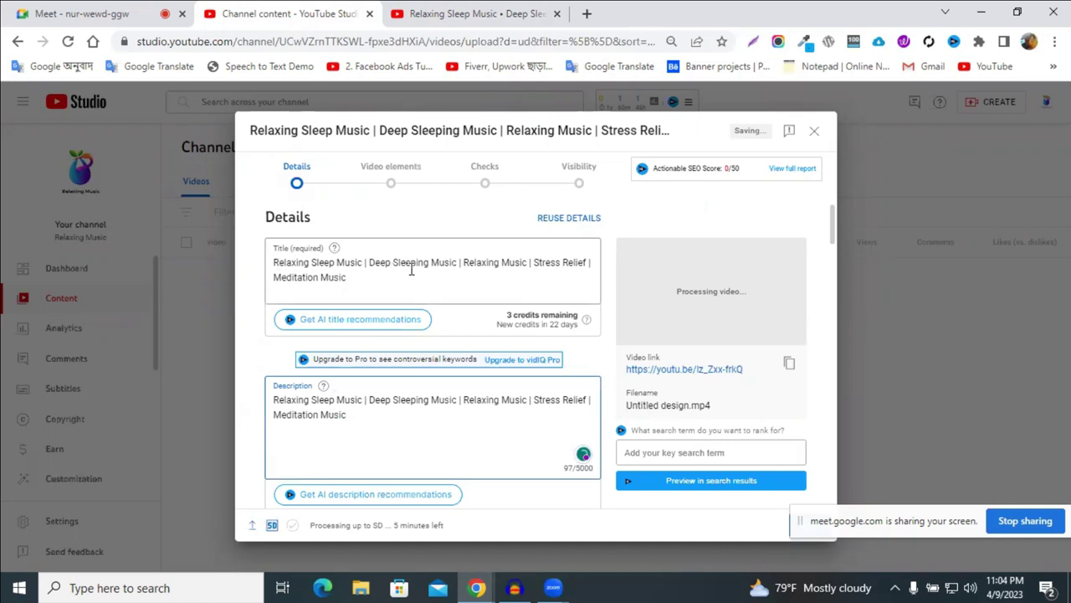
triple_click(299, 402)
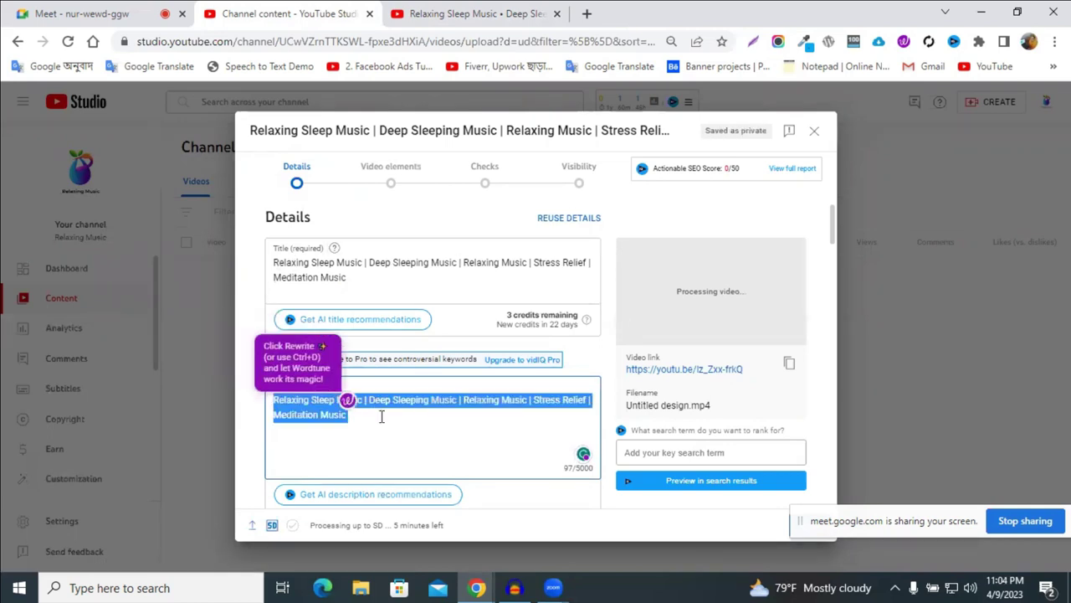
click(366, 416)
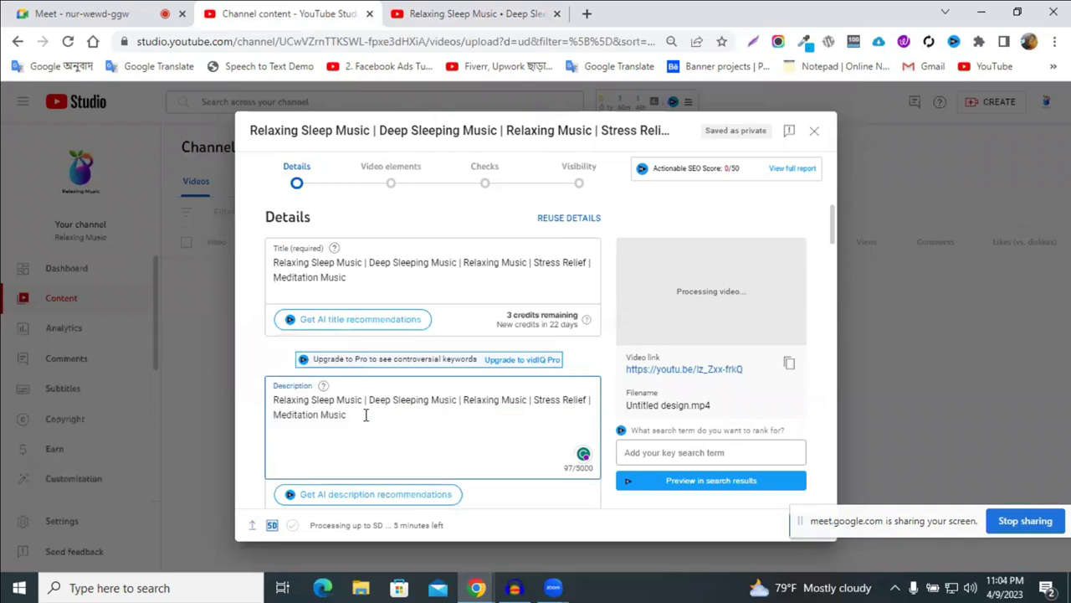
key(Return)
key(Return)
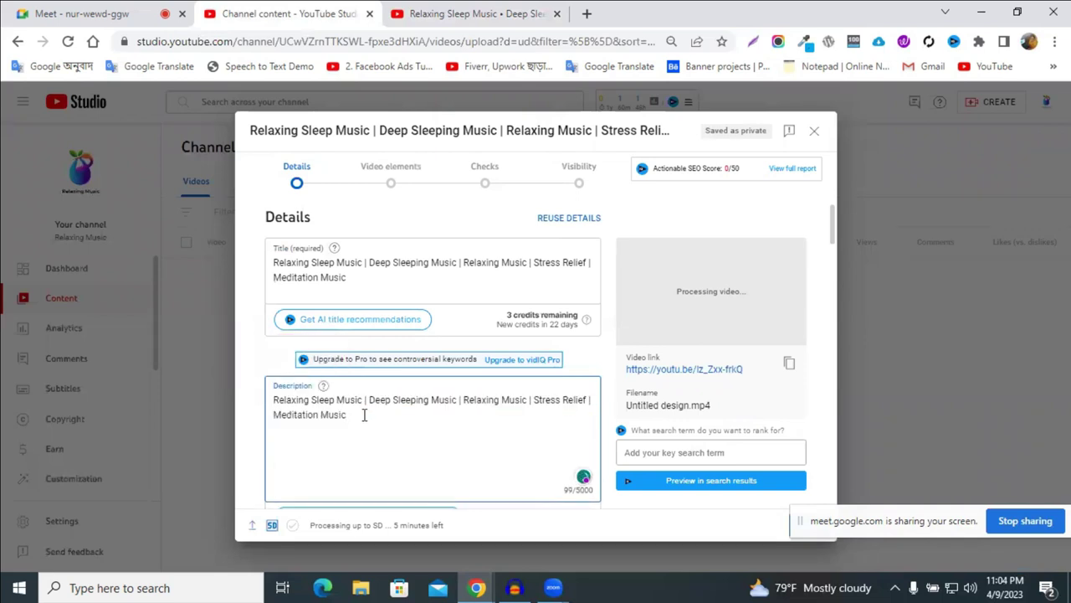
Generate AI description recommendations using the keyword "Relaxing Sleep Music" copied from the description.
scroll(376, 400, down, 2)
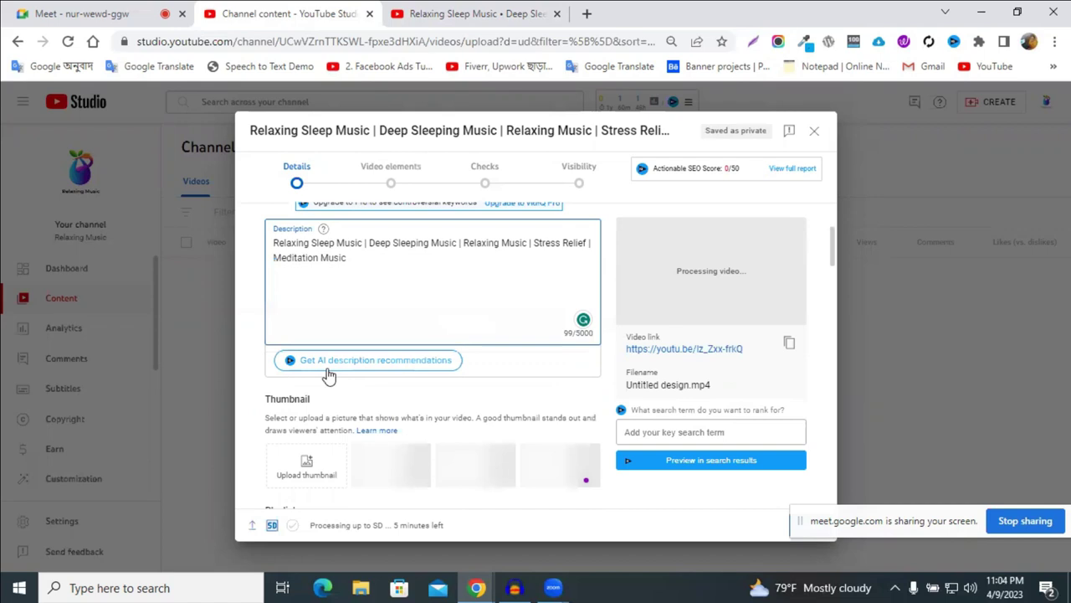
scroll(356, 301, up, 1)
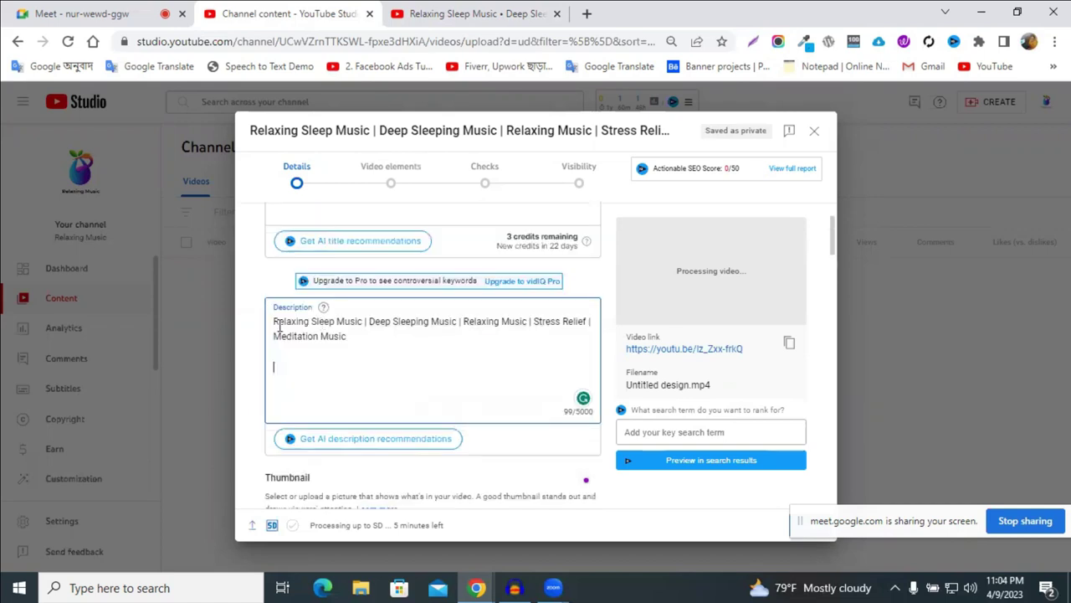
drag(273, 321, 364, 321)
right_click(333, 321)
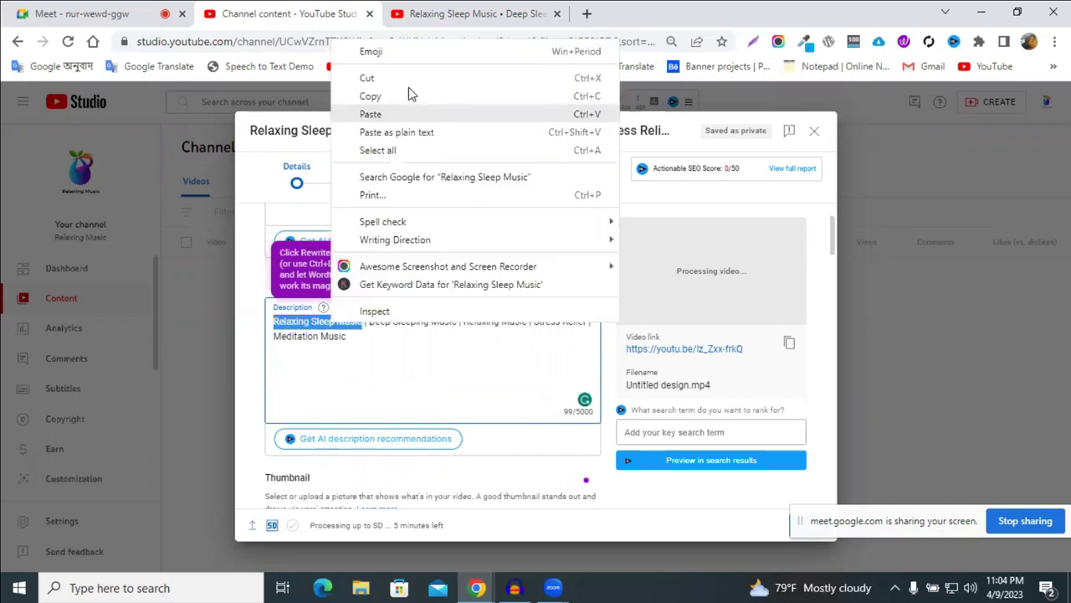
click(370, 96)
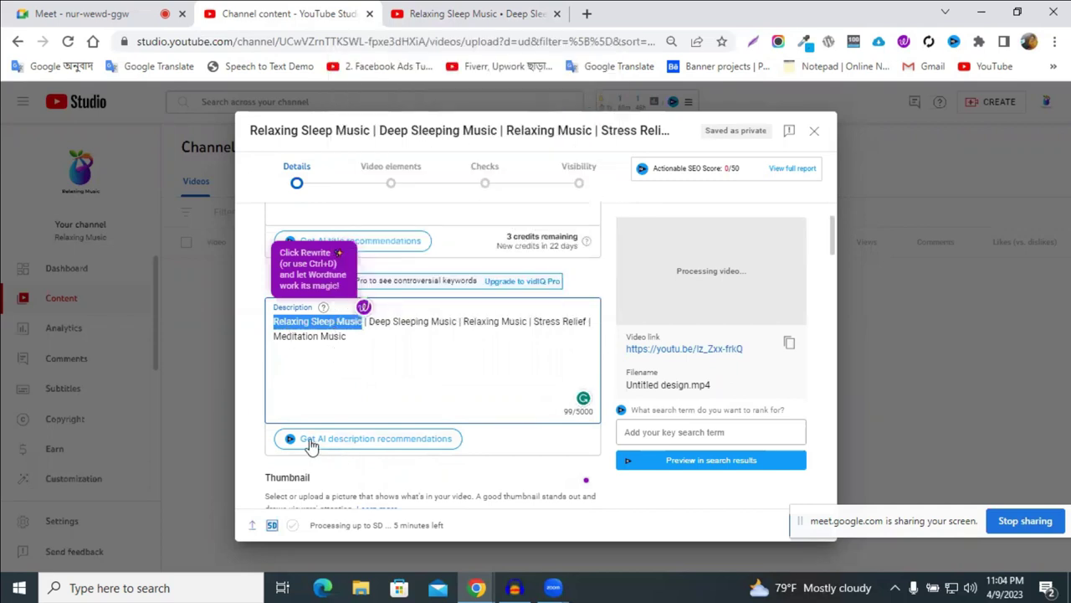
click(370, 436)
click(332, 300)
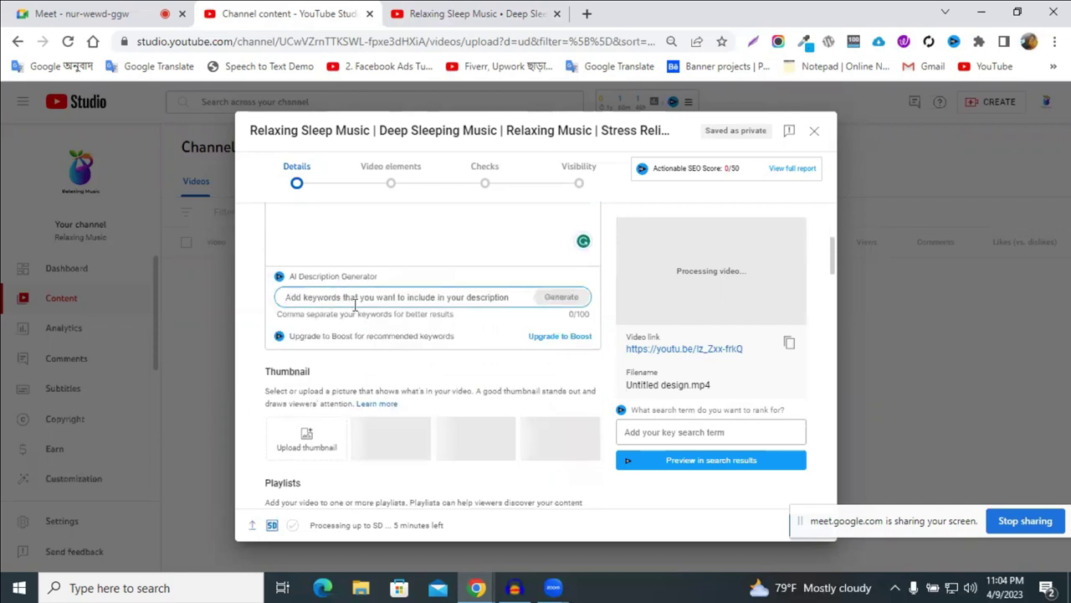
key(ctrl+v)
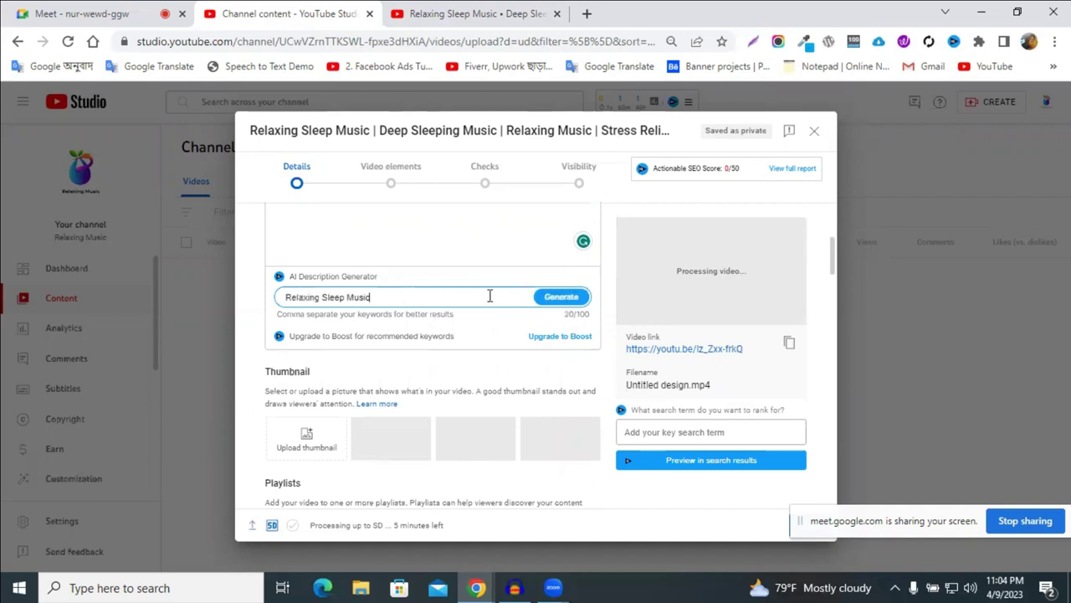
click(559, 297)
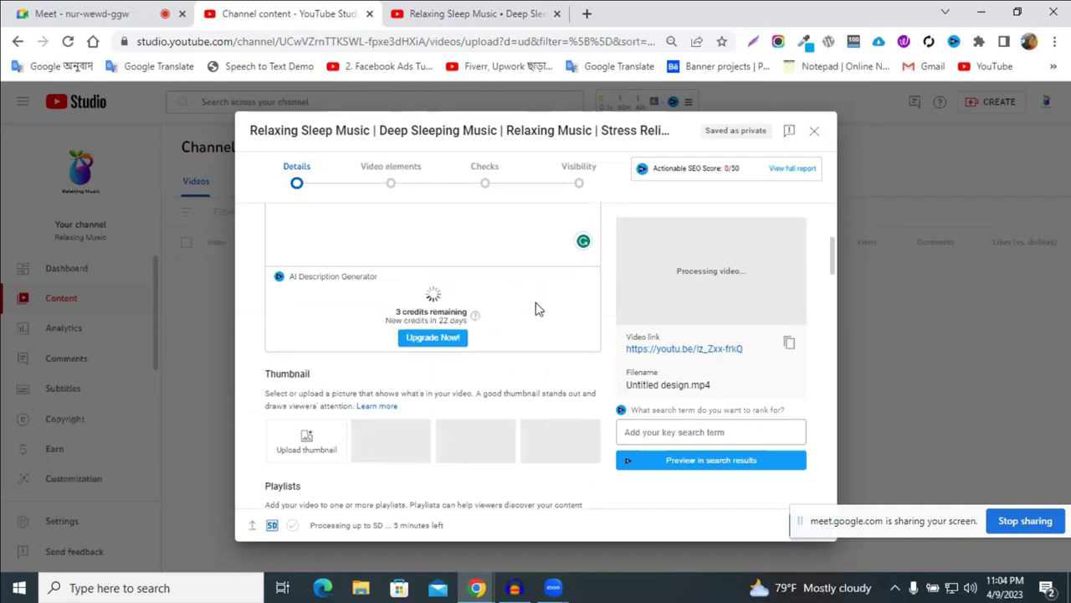
Read the first AI description recommendation and insert it into the video's description.
scroll(290, 342, up, 2)
scroll(284, 368, down, 1)
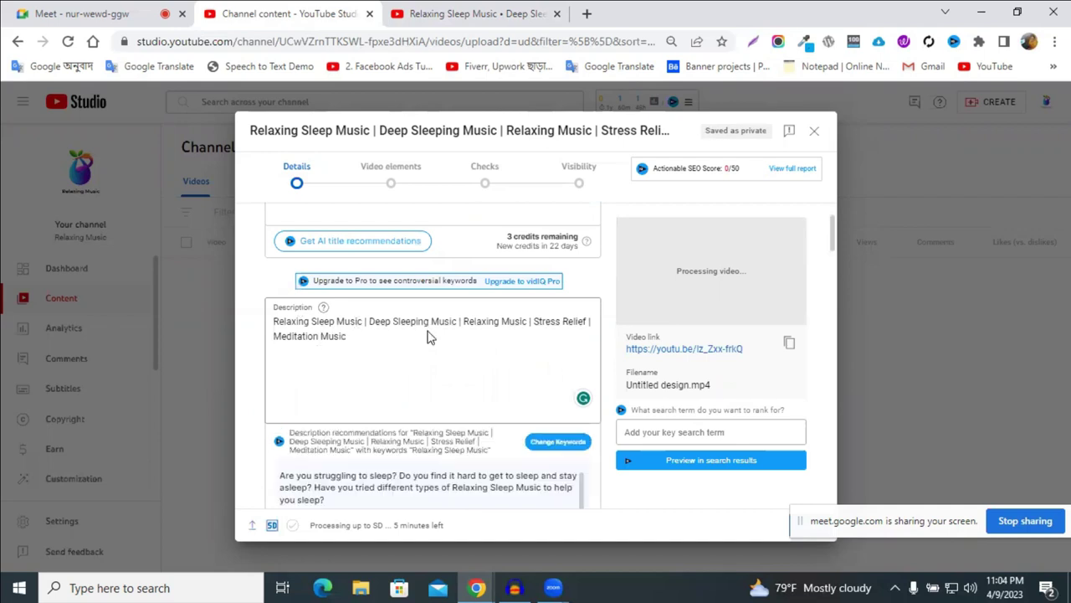
scroll(362, 318, down, 2)
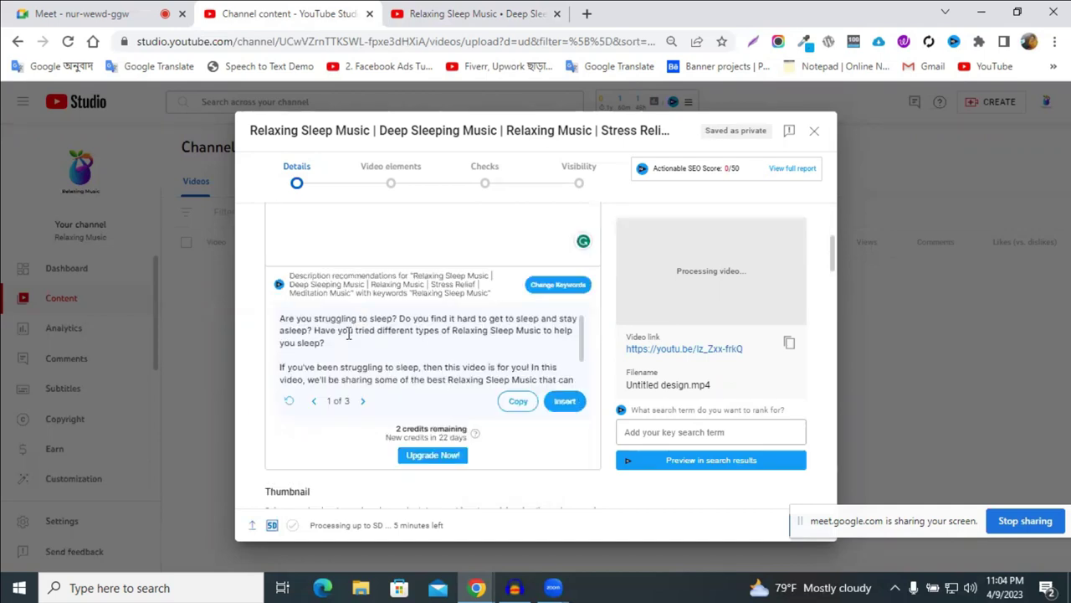
scroll(346, 333, down, 2)
scroll(376, 318, up, 1)
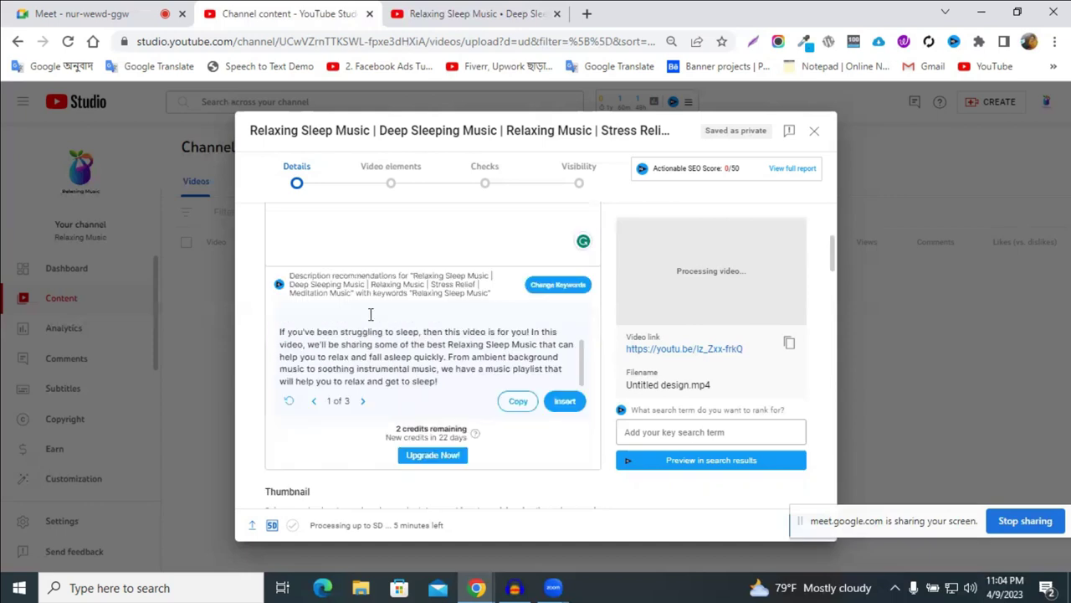
click(565, 406)
scroll(363, 351, up, 2)
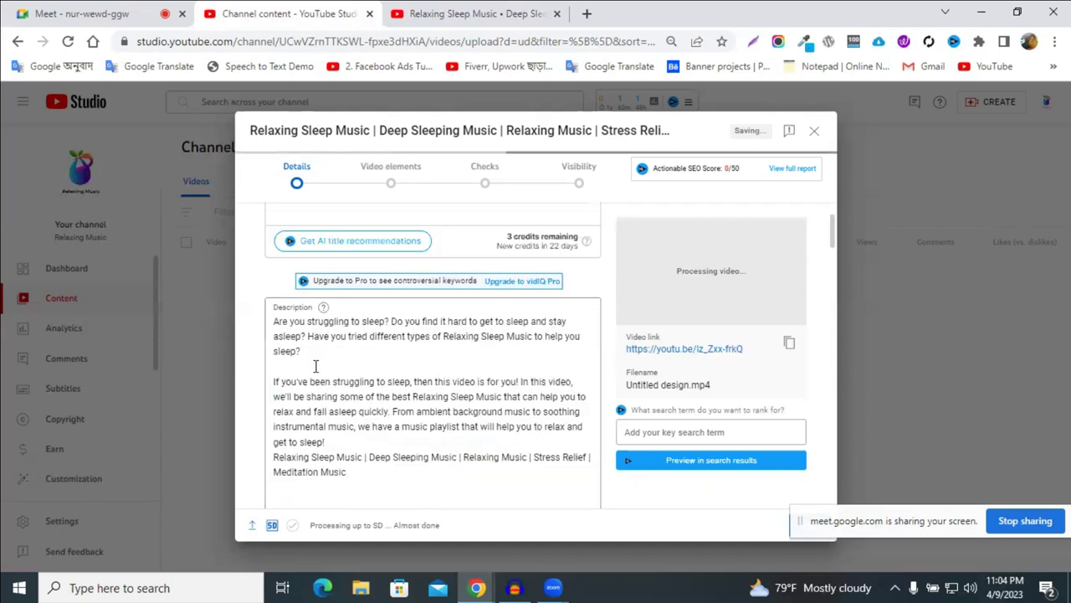
scroll(344, 355, down, 1)
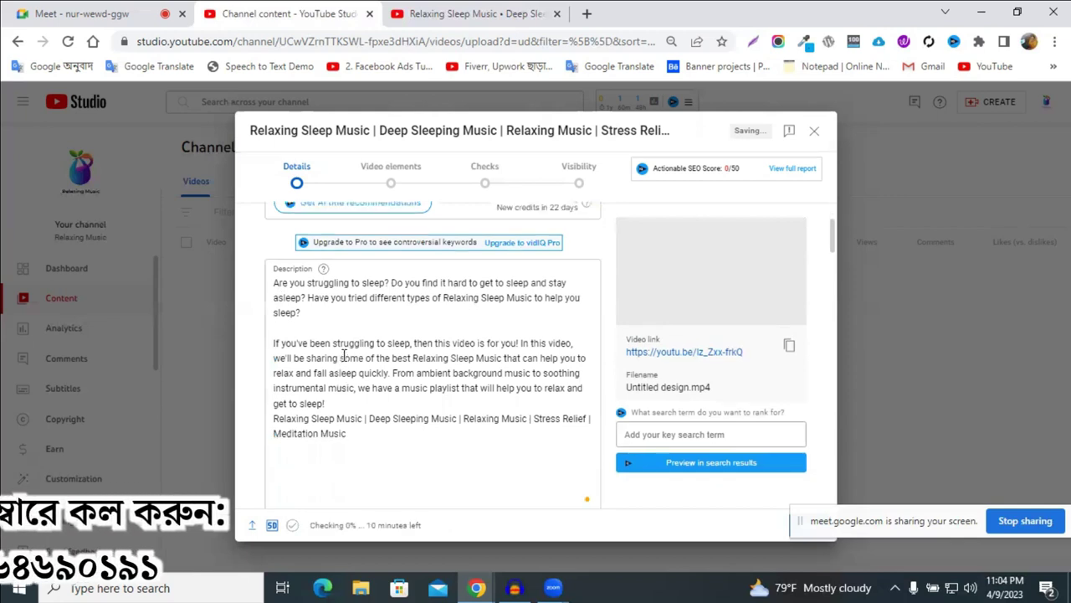
scroll(345, 348, down, 1)
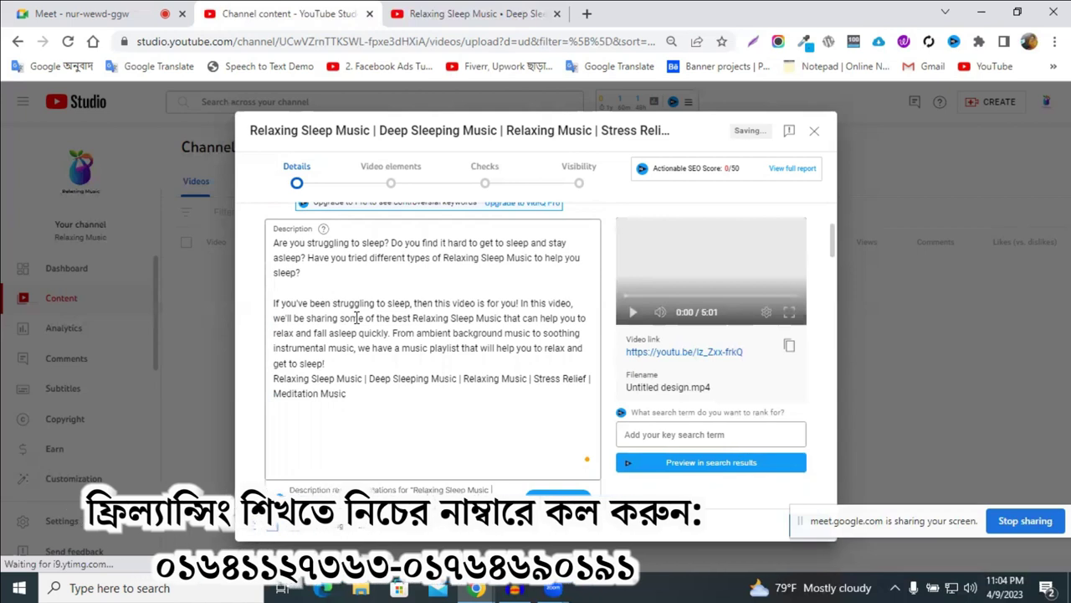
Move the title keyword line from the end of the description to its beginning, leaving two blank lines below it.
triple_click(313, 385)
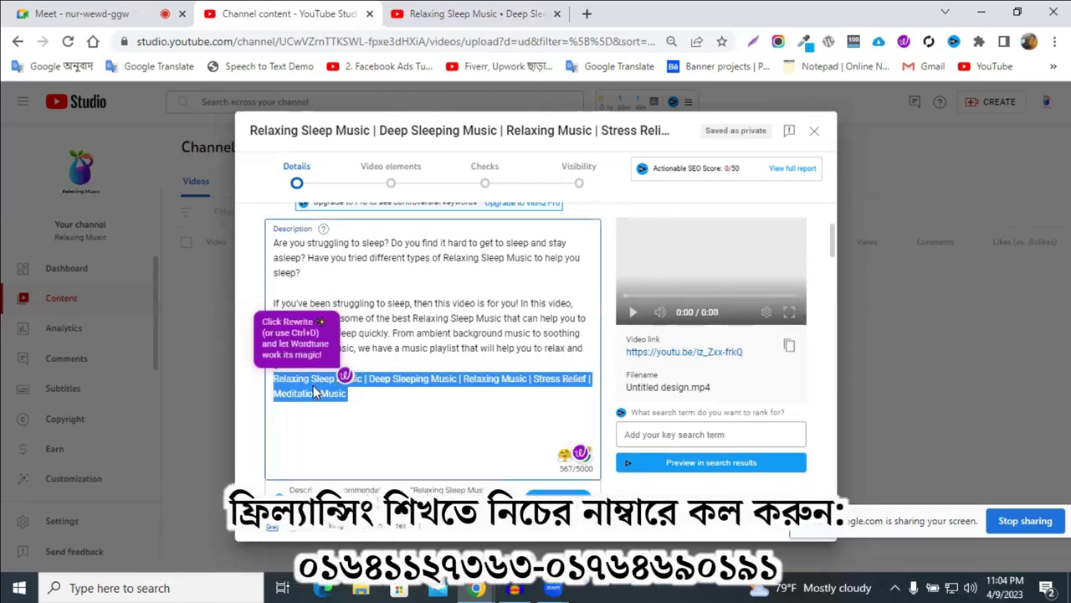
right_click(313, 385)
click(389, 158)
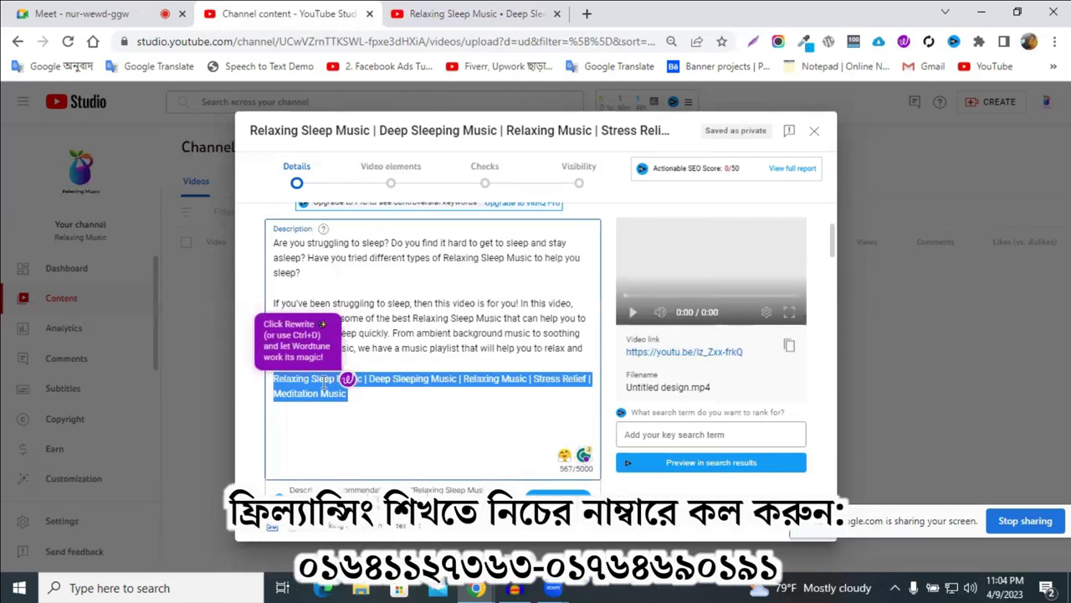
key(BackSpace)
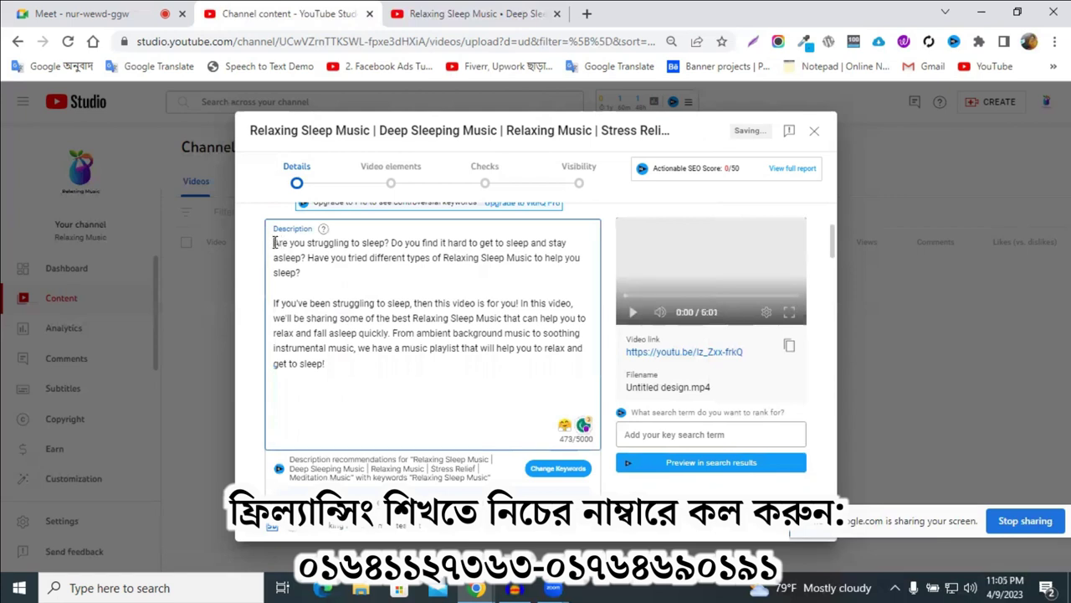
click(275, 243)
key(Return)
key(Return)
key(Return)
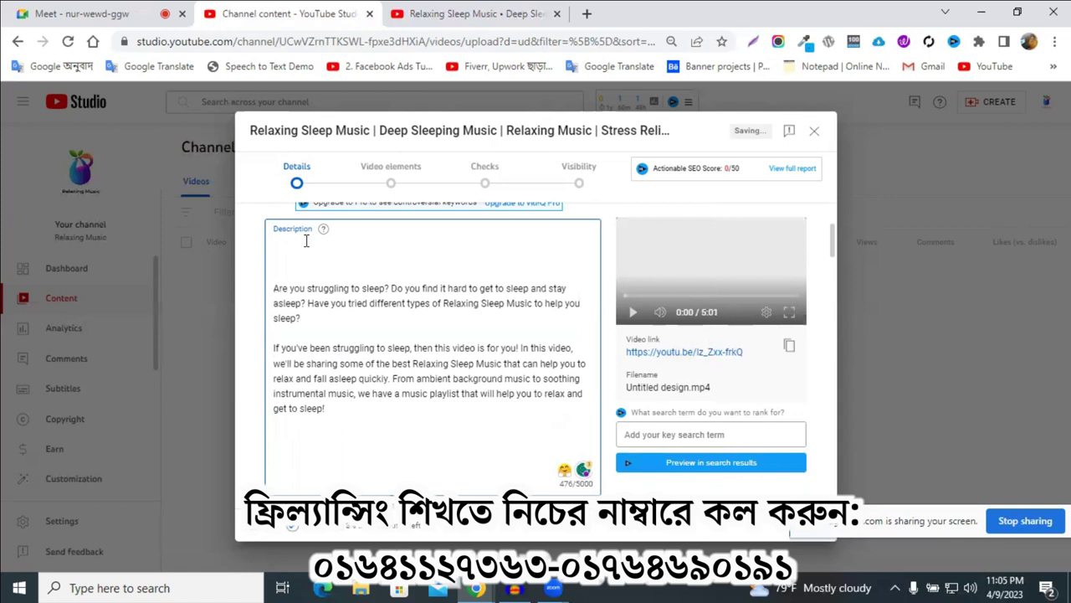
click(307, 242)
key(ctrl+v)
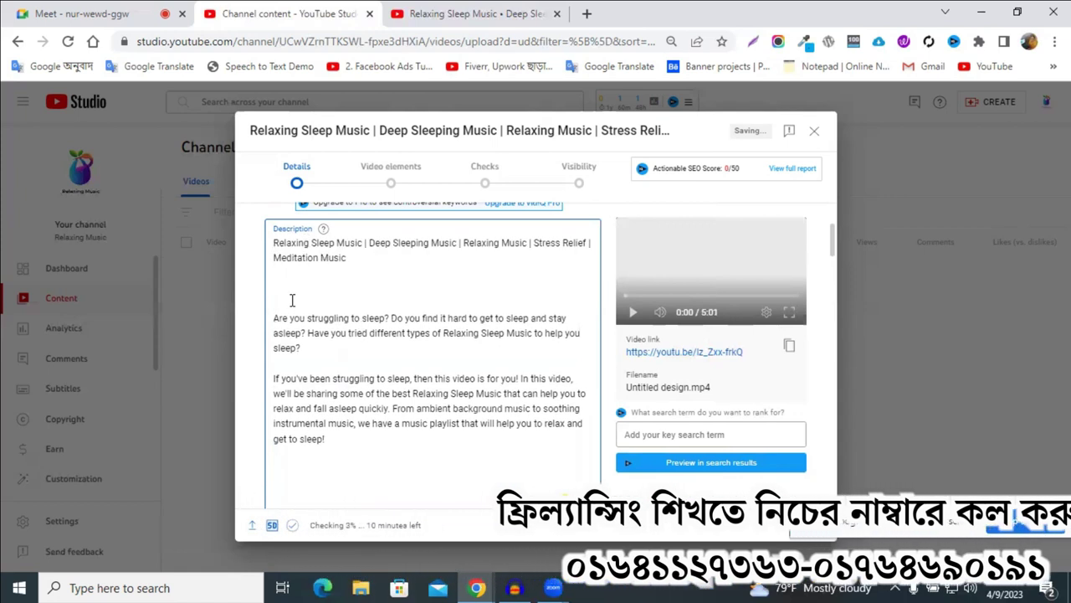
key(BackSpace)
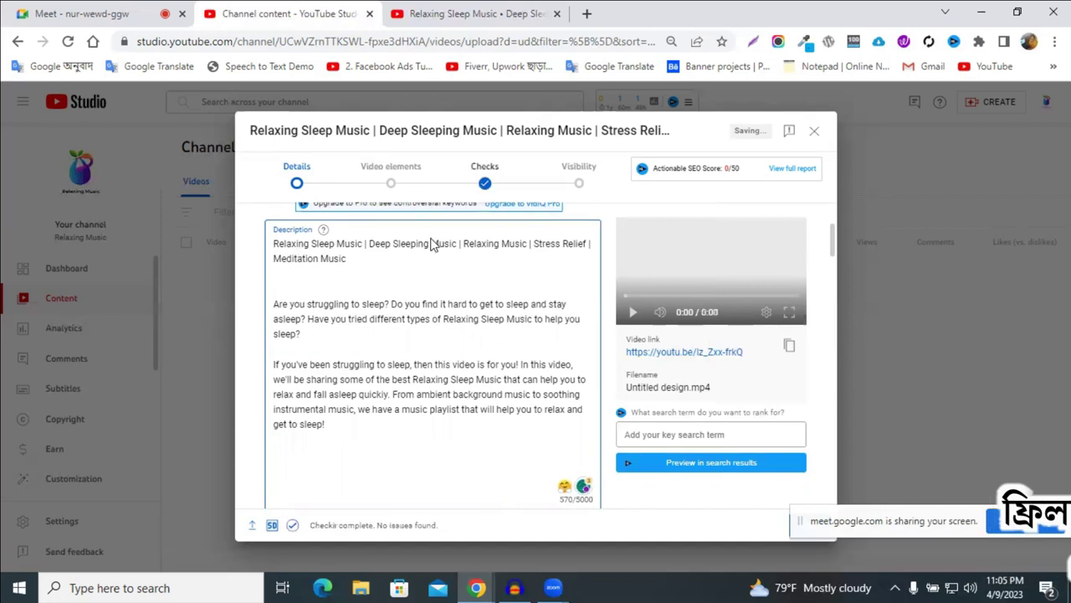
Copy the two paragraphs below the keyword line in the description and translate them from English to Bengali in Google Translate.
scroll(388, 329, up, 2)
scroll(390, 406, down, 2)
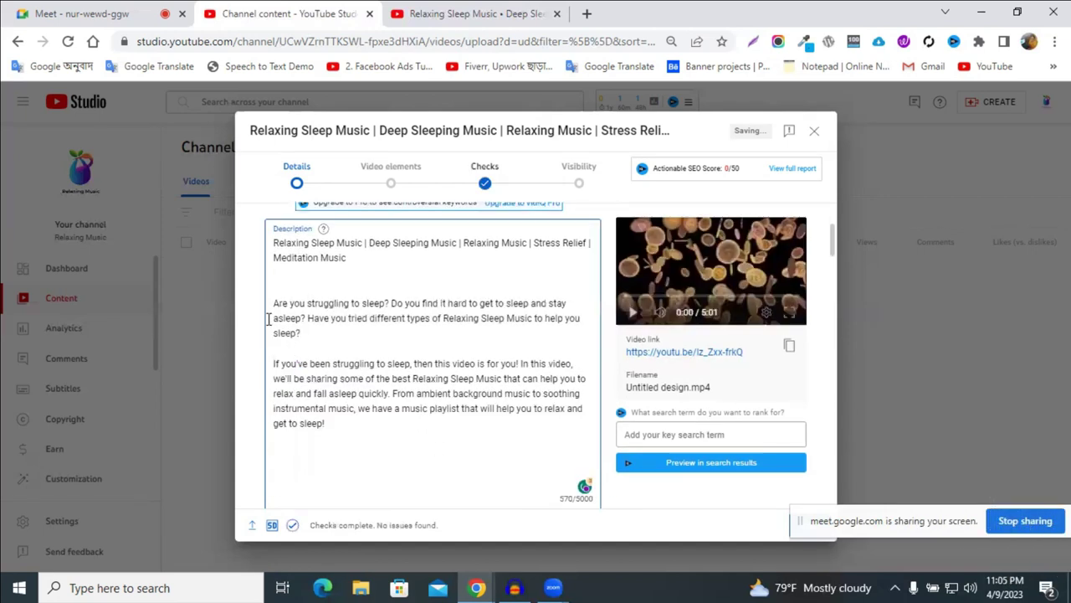
shift+click(360, 452)
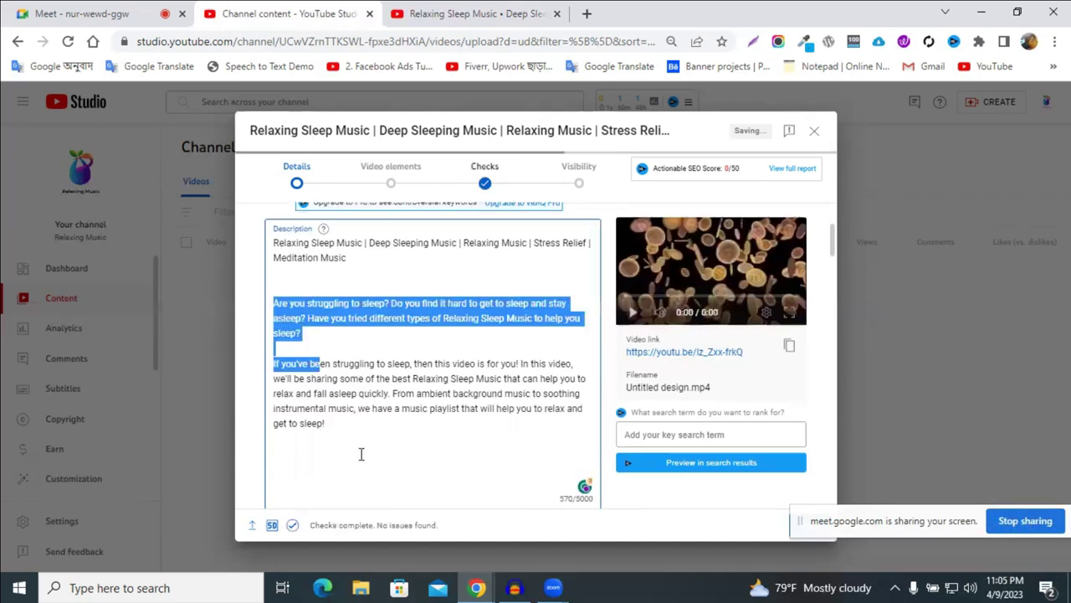
click(360, 329)
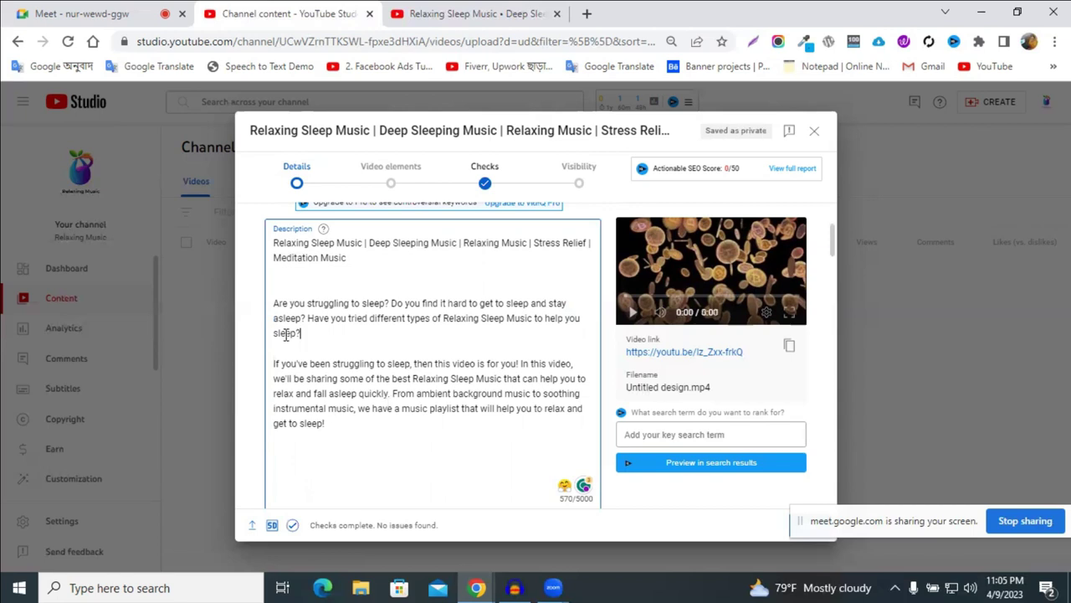
shift+click(274, 303)
right_click(465, 215)
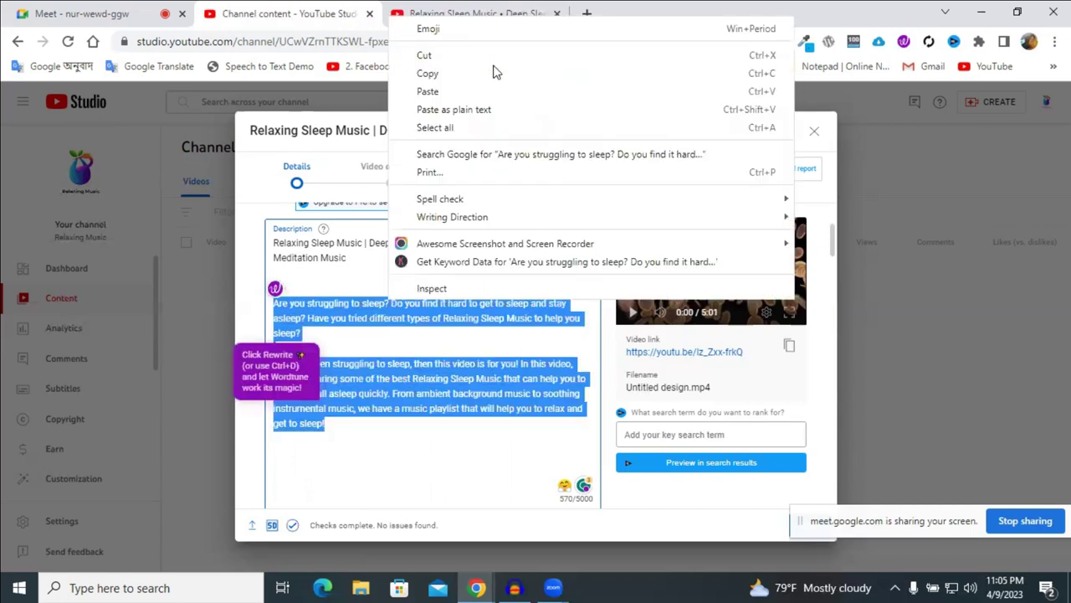
key(Escape)
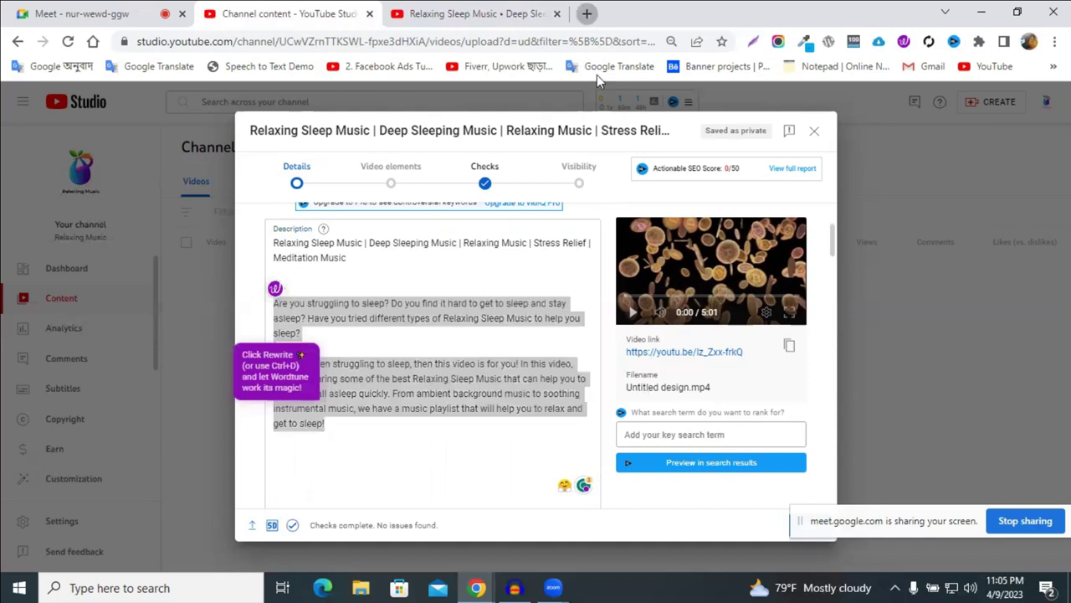
key(ctrl+t)
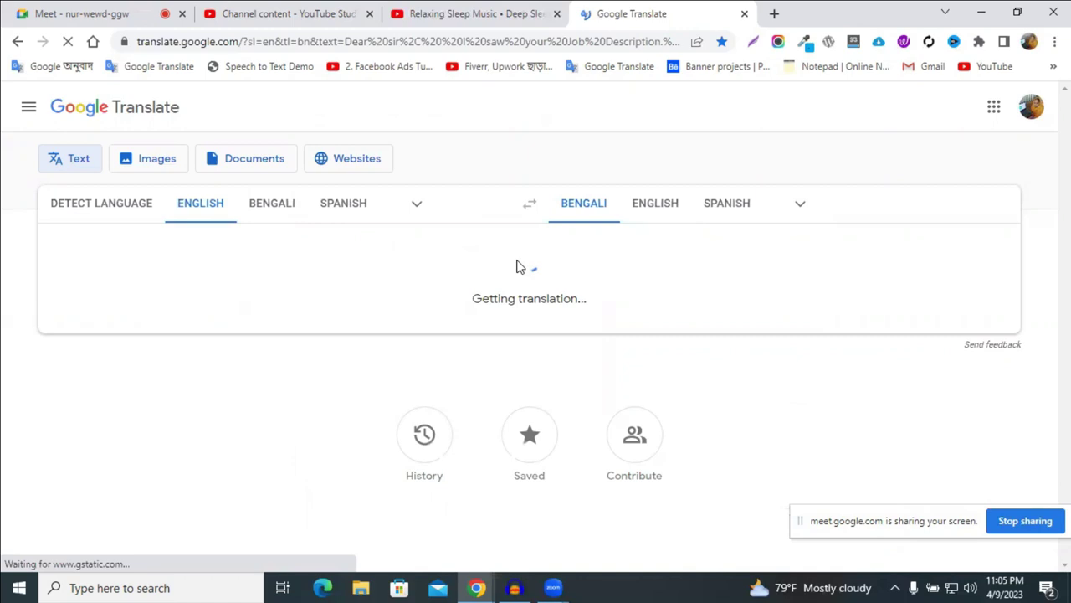
key(ctrl+a)
key(BackSpace)
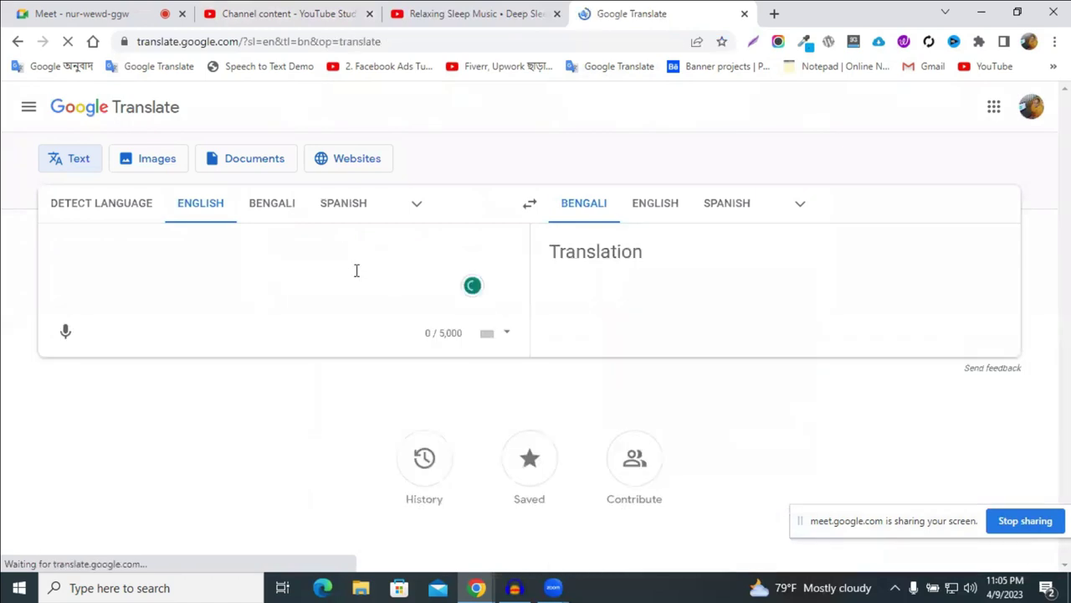
key(ctrl+v)
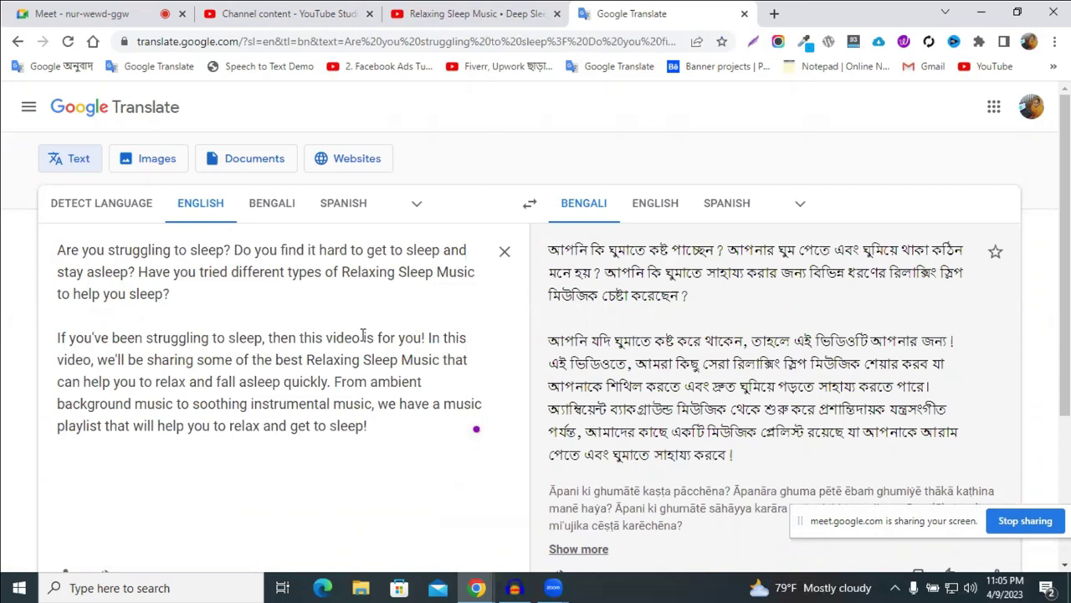
Return to the video upload details in YouTube Studio and read the second and third AI description recommendations.
click(469, 14)
key(ctrl+shift+Tab)
scroll(499, 405, down, 3)
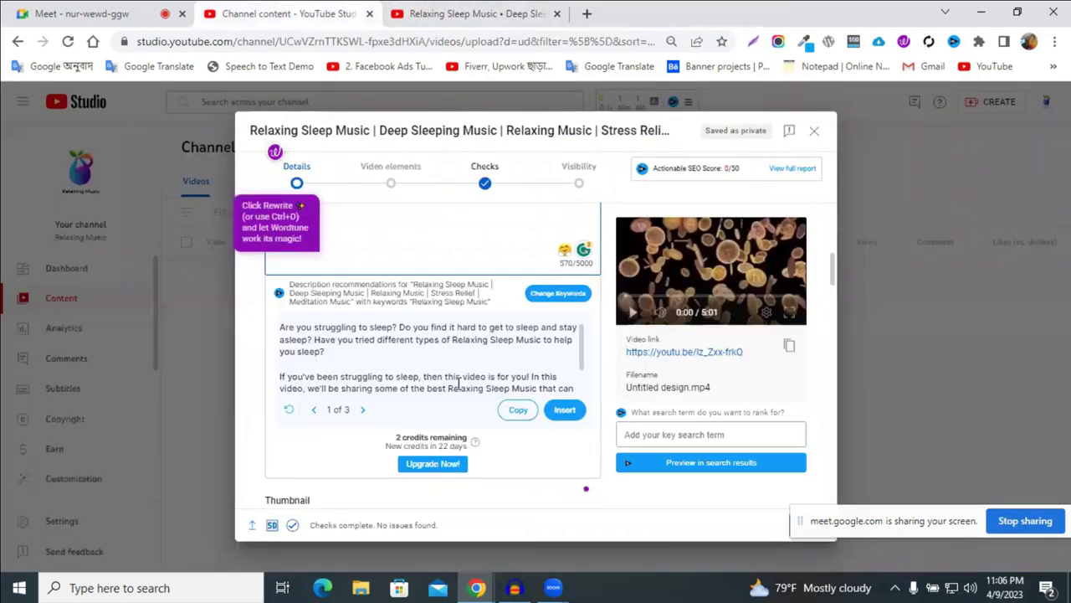
click(366, 413)
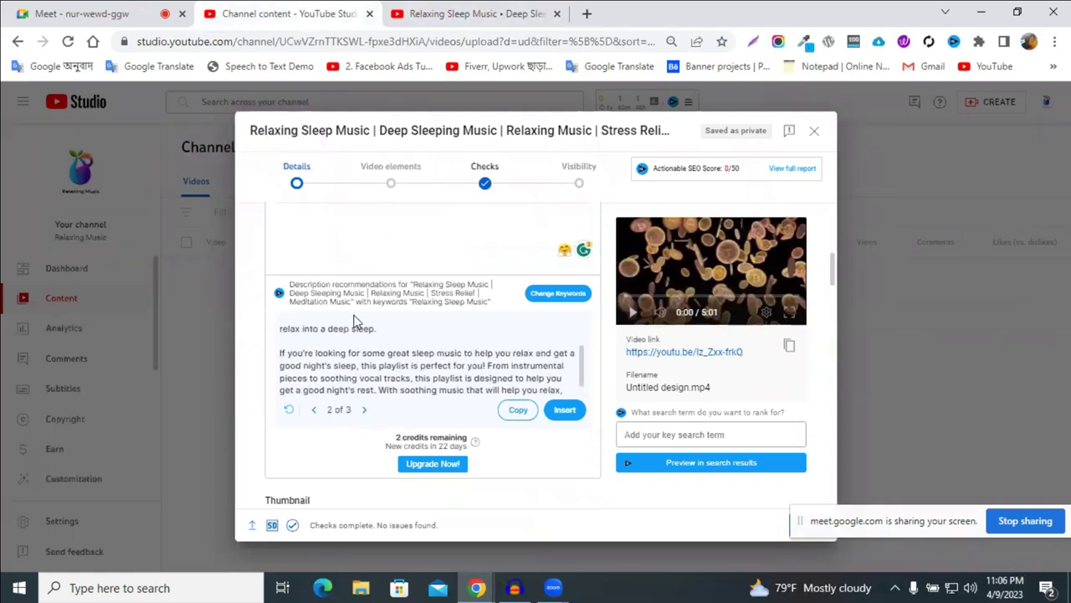
scroll(352, 355, up, 1)
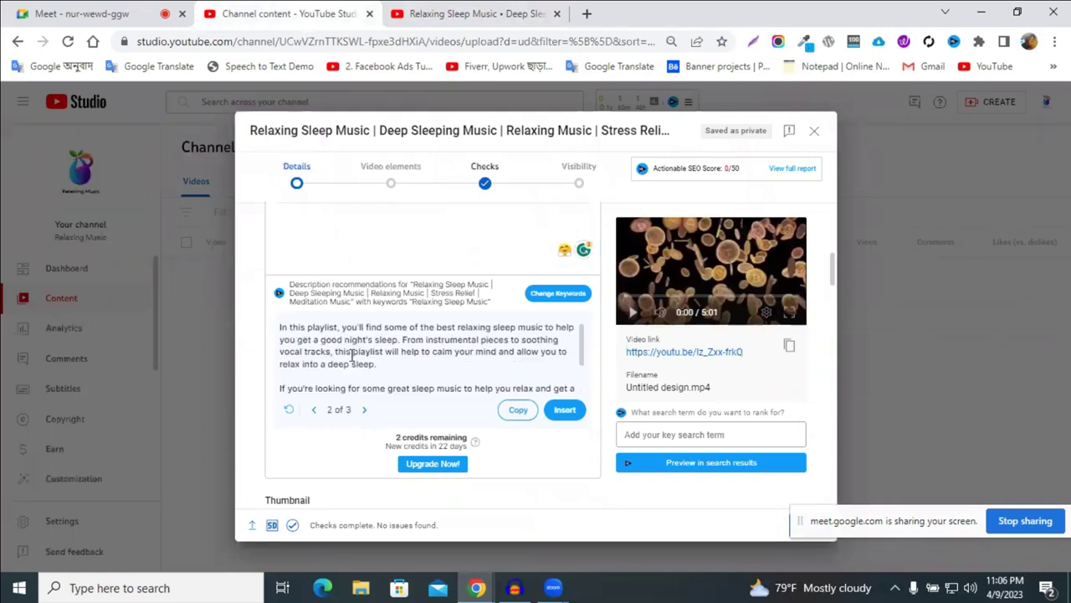
click(364, 410)
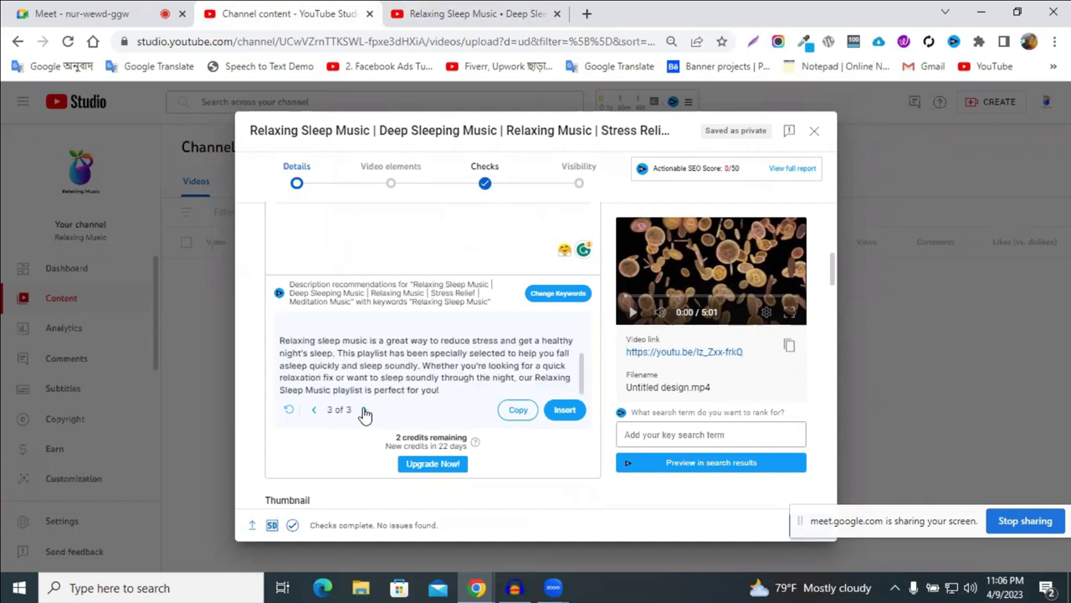
Compare the title with the description's keyword line and paragraphs, and check the Actionable SEO Score.
scroll(354, 342, up, 3)
scroll(606, 329, up, 2)
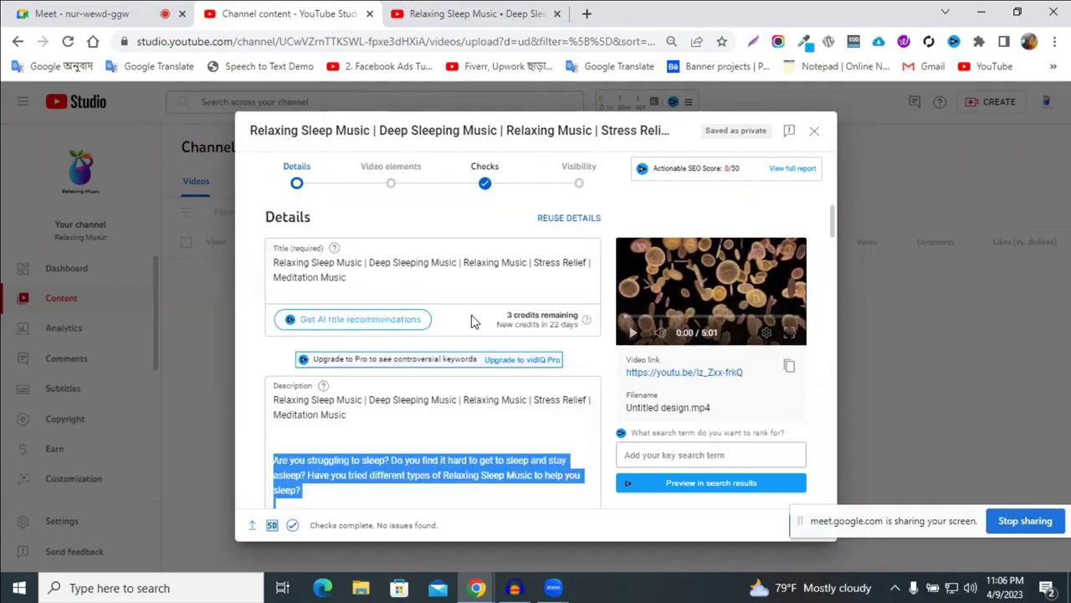
scroll(540, 356, down, 1)
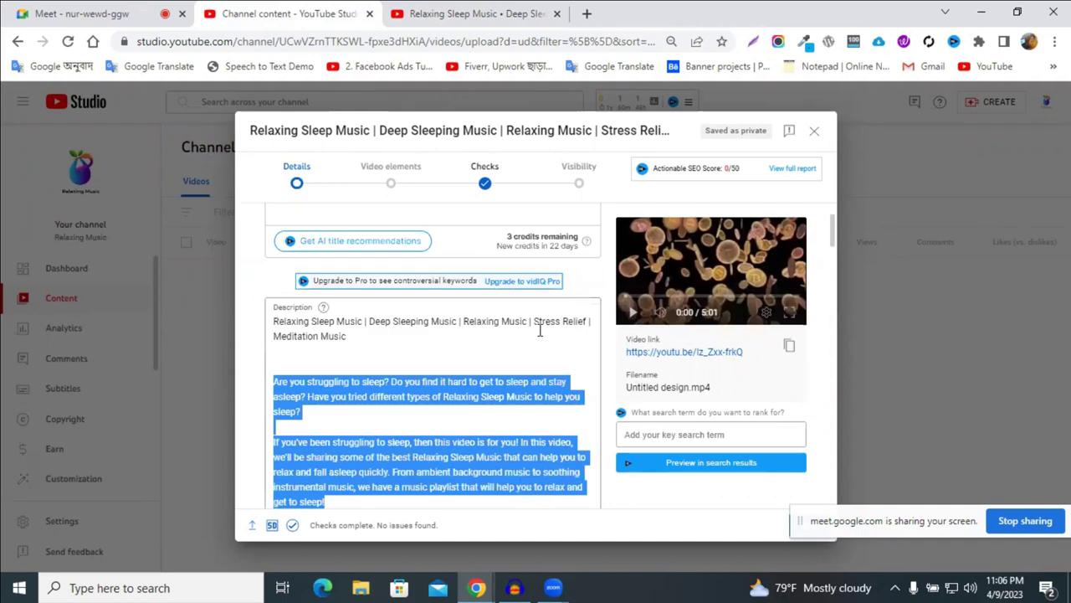
scroll(322, 296, down, 3)
scroll(356, 278, up, 2)
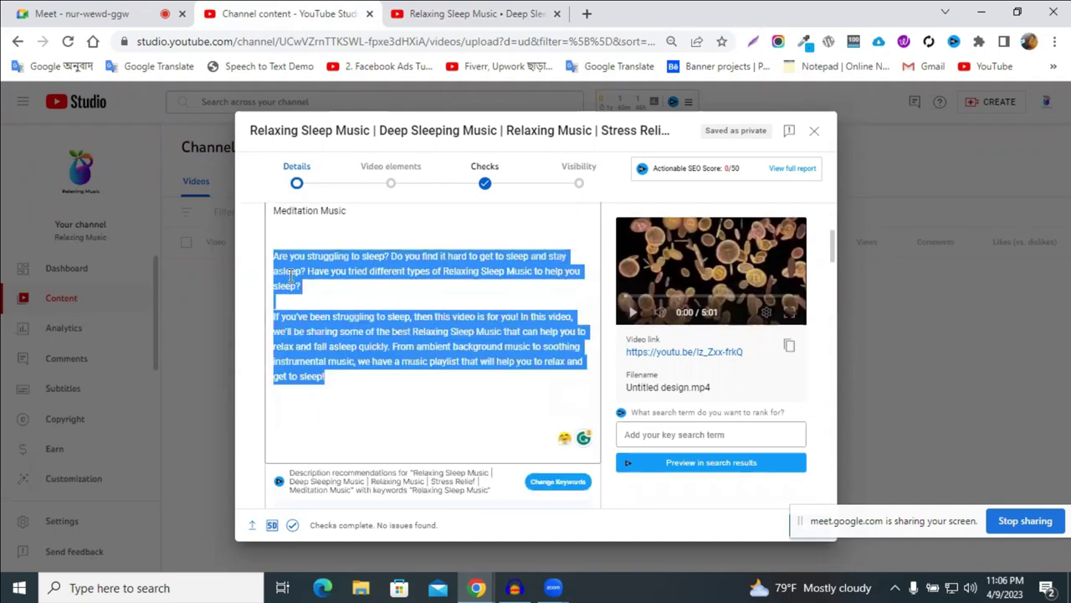
scroll(343, 277, up, 1)
scroll(343, 277, up, 2)
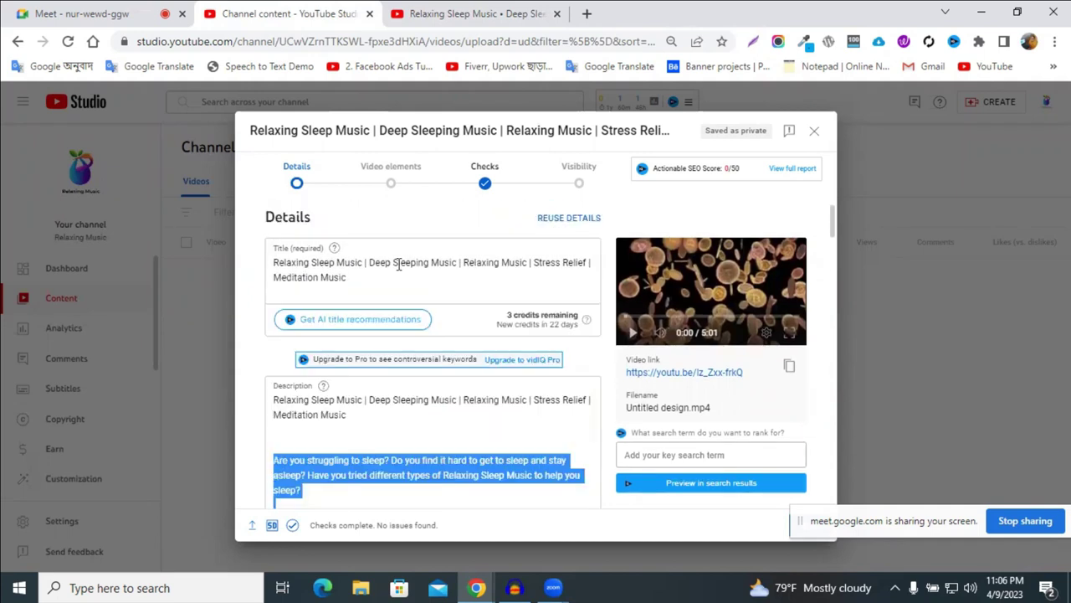
triple_click(317, 408)
click(317, 403)
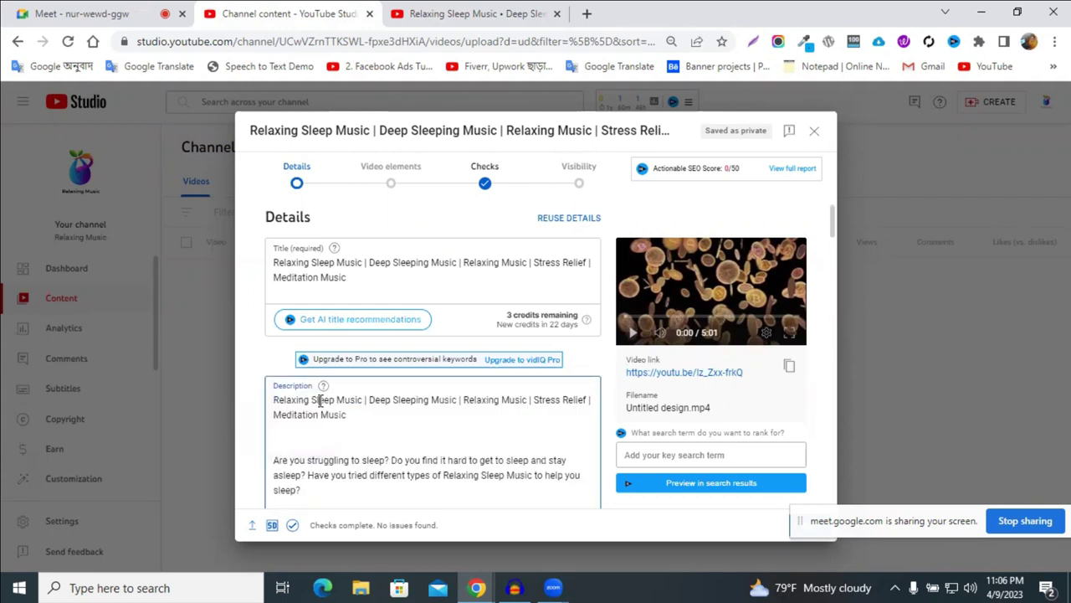
drag(709, 167, 739, 168)
click(739, 168)
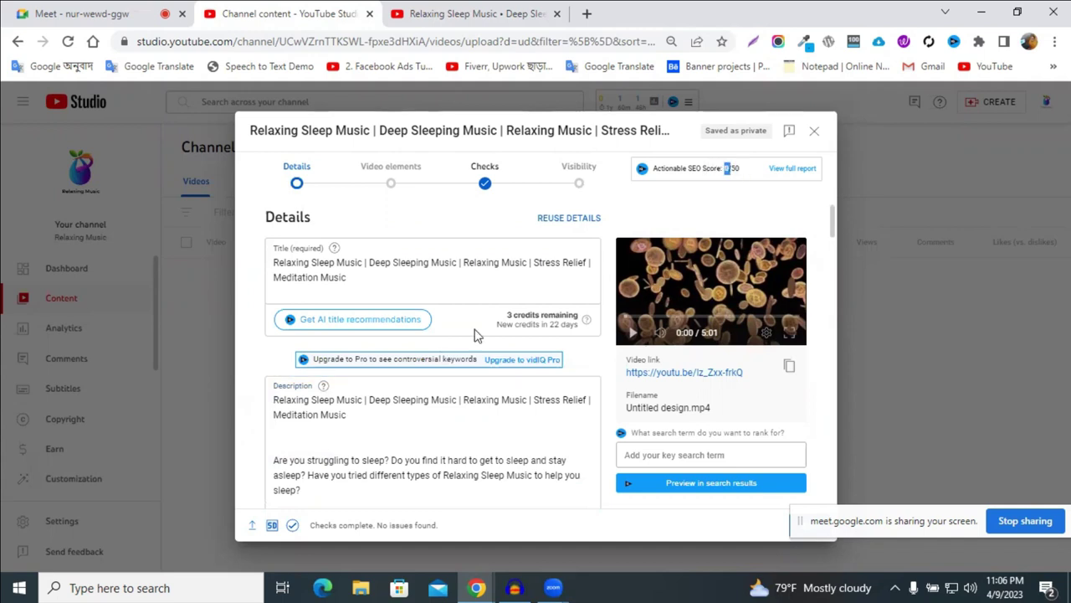
Add one more blank line between the keyword line and the first paragraph of the description.
scroll(473, 335, down, 3)
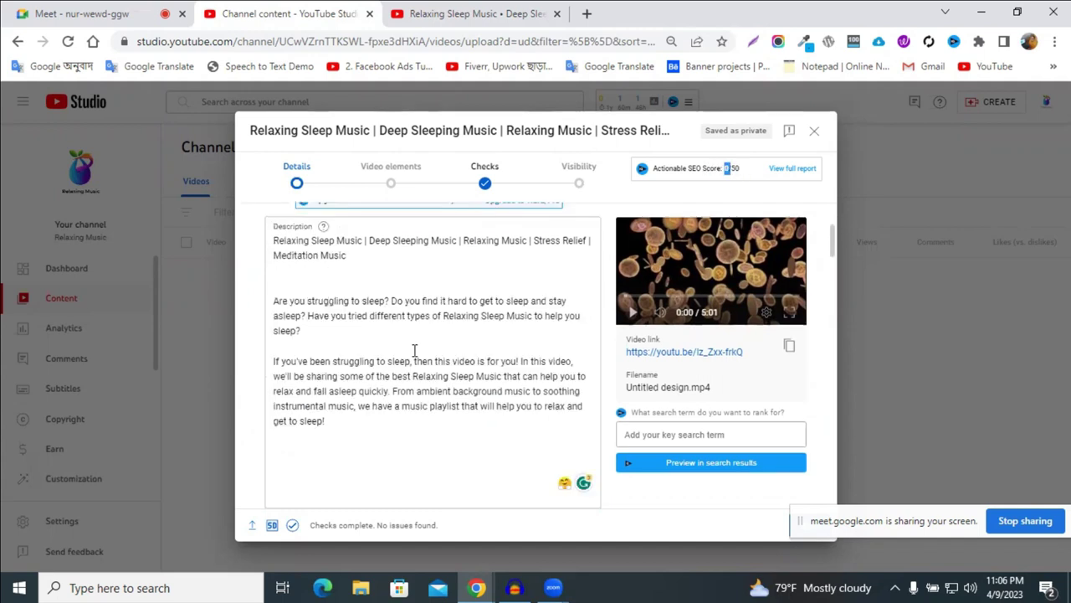
click(295, 370)
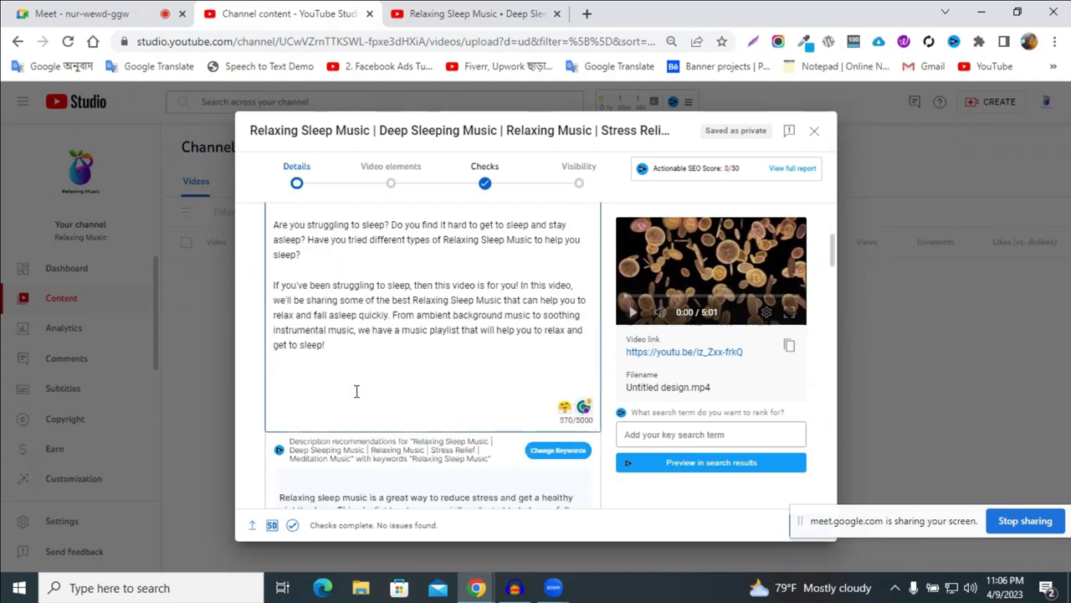
scroll(356, 391, up, 3)
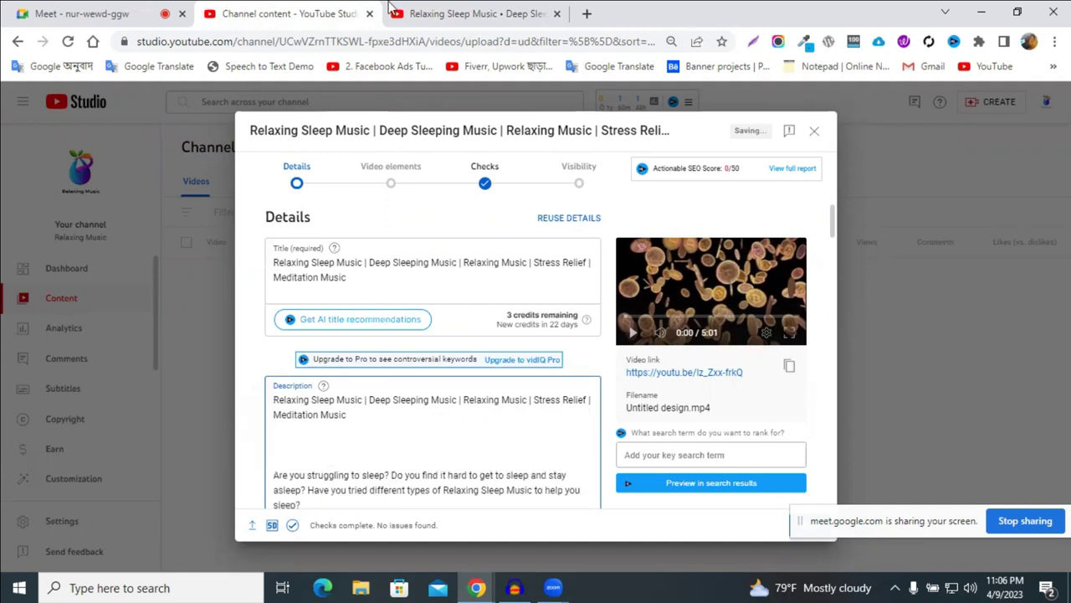
Go to the open Soothing Relaxation video page and expand the video's full description to read it.
key(ctrl+Tab)
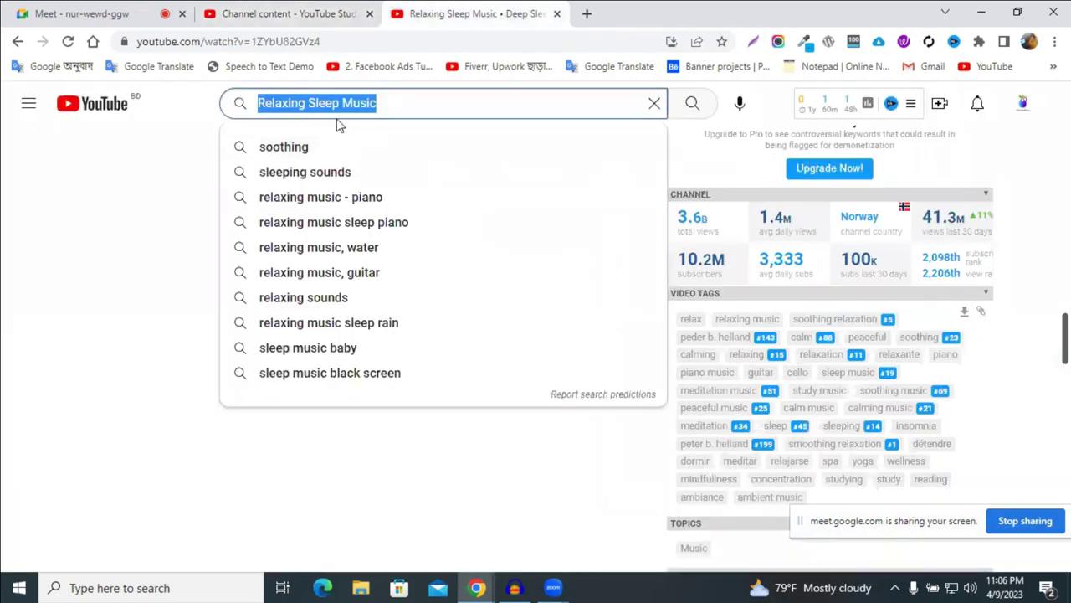
key(End)
click(541, 494)
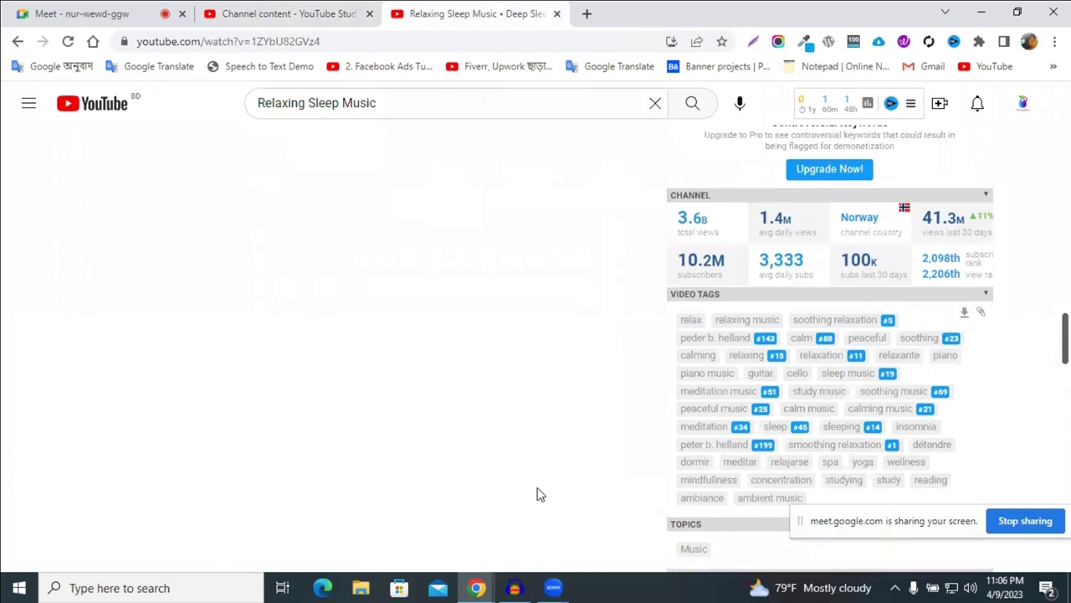
scroll(544, 469, up, 5)
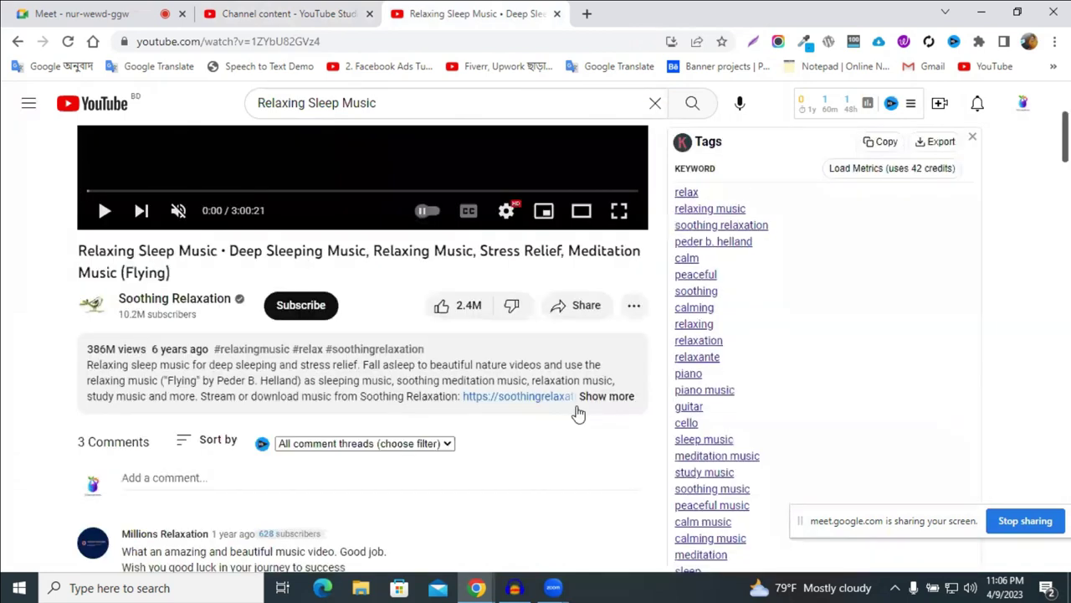
click(433, 400)
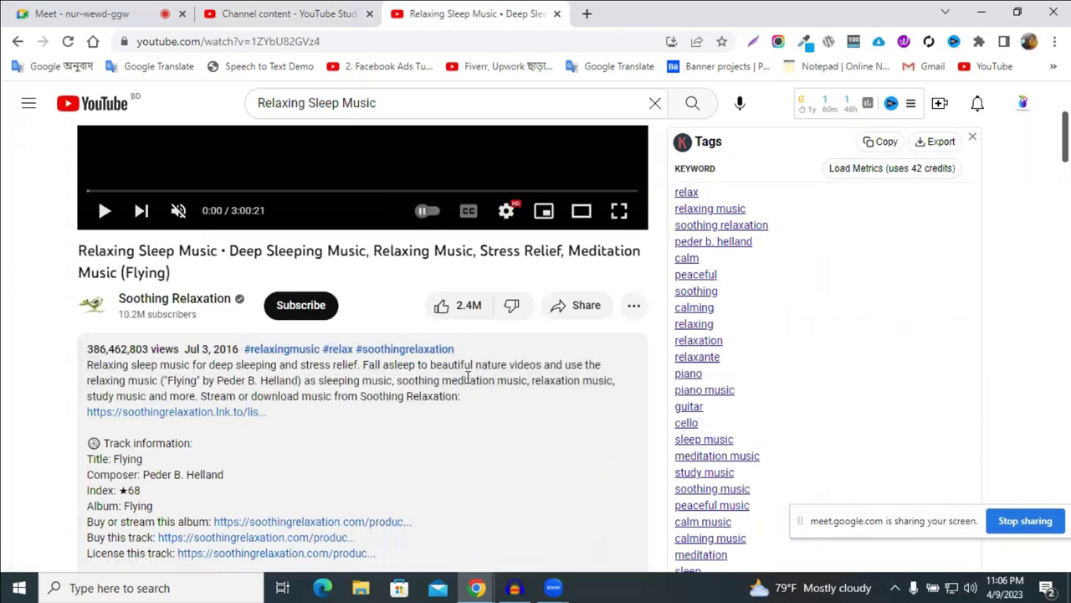
scroll(470, 378, up, 3)
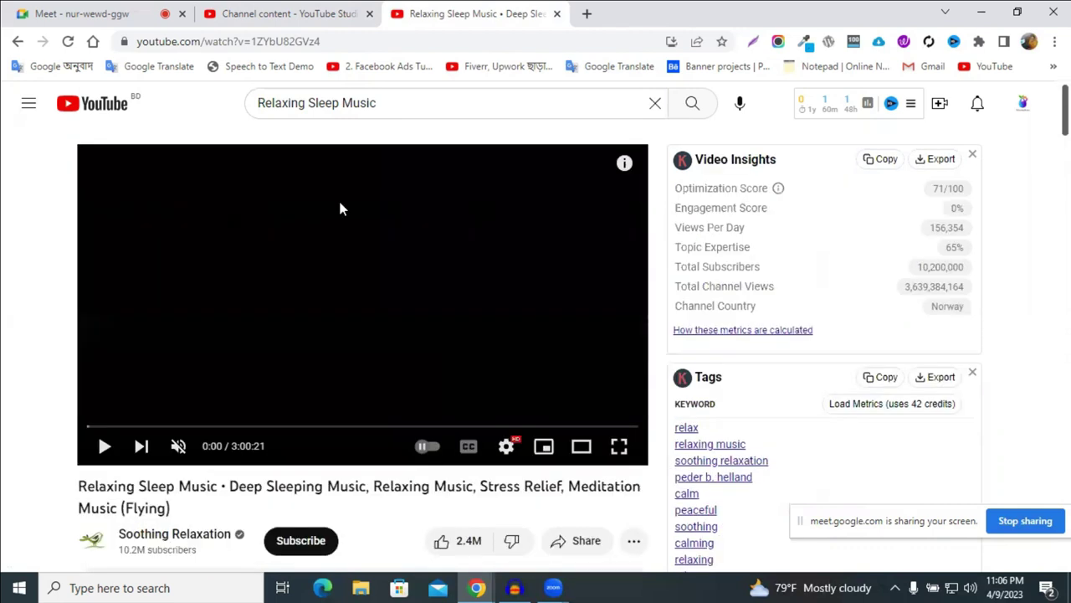
Search YouTube for "dog".
click(368, 102)
drag(395, 102, 251, 107)
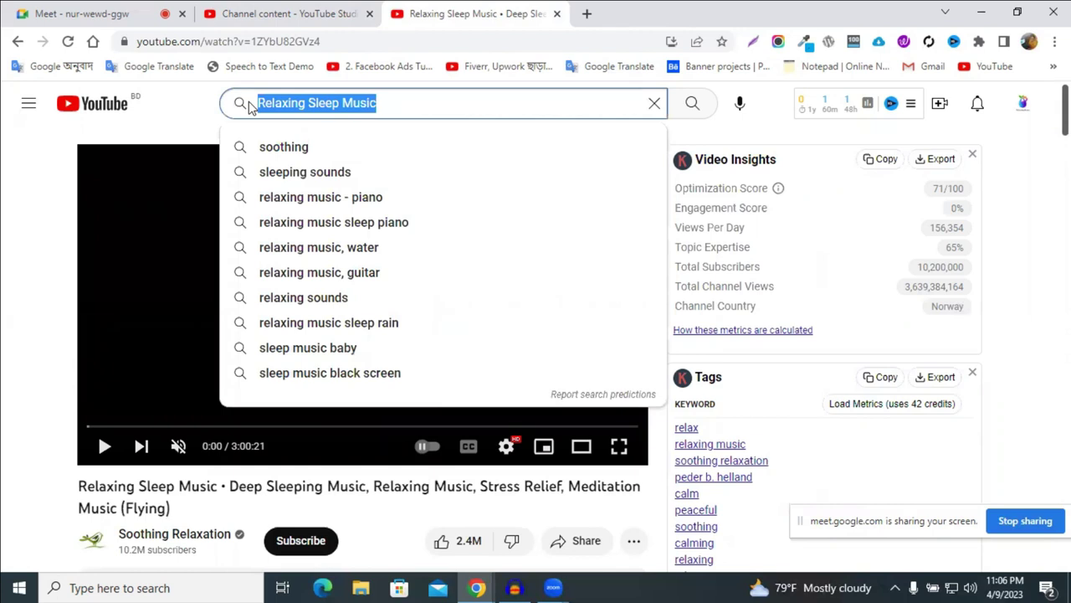
text(d)
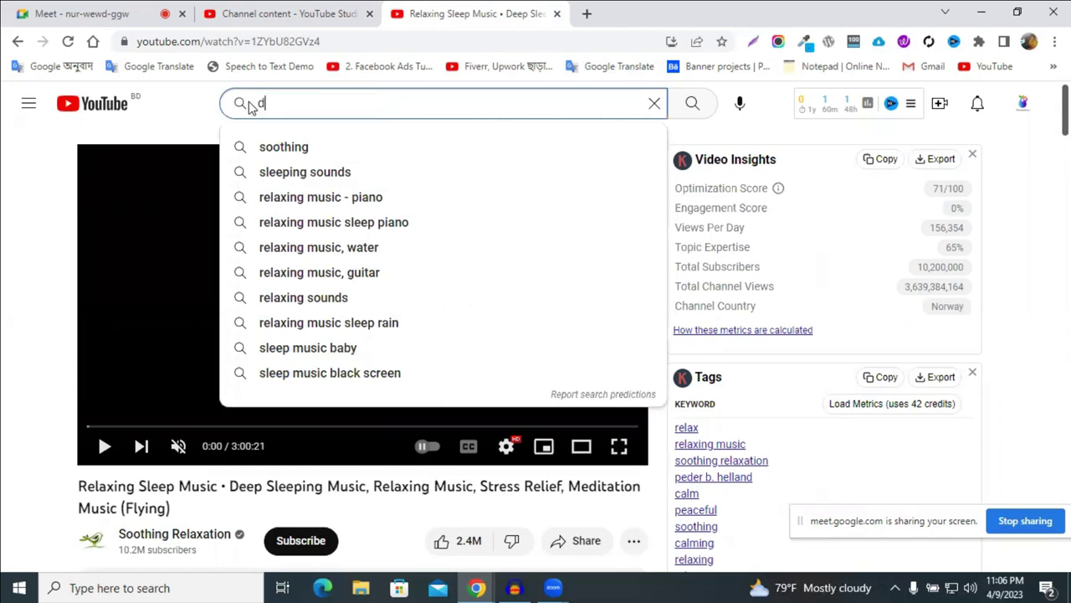
text(og)
key(Return)
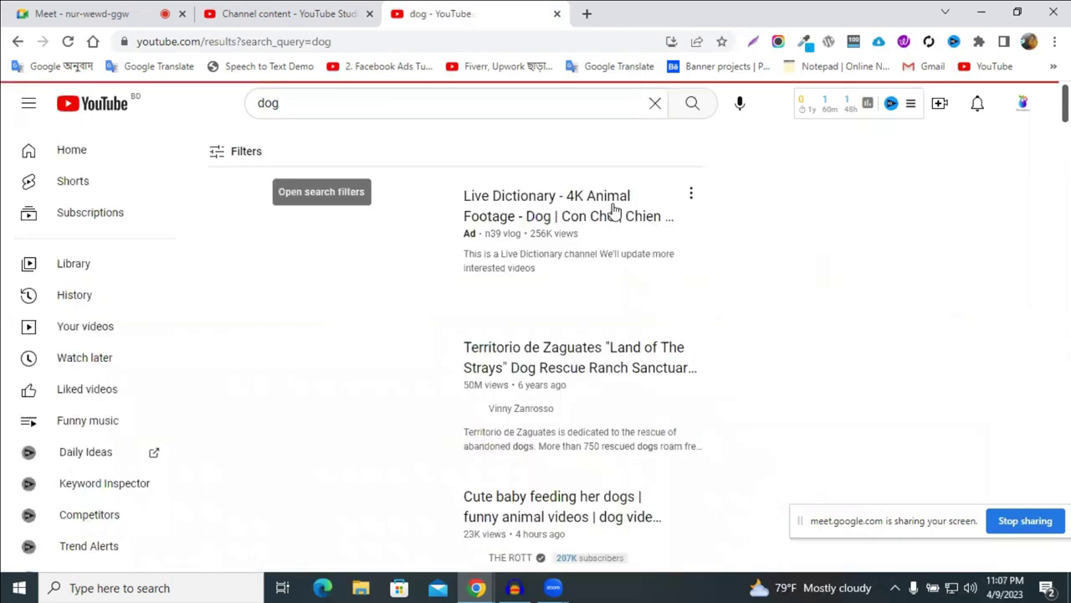
Browse the "dog" search results, examining the titles, thumbnails and description snippets of the listed videos and Shorts.
scroll(638, 226, down, 1)
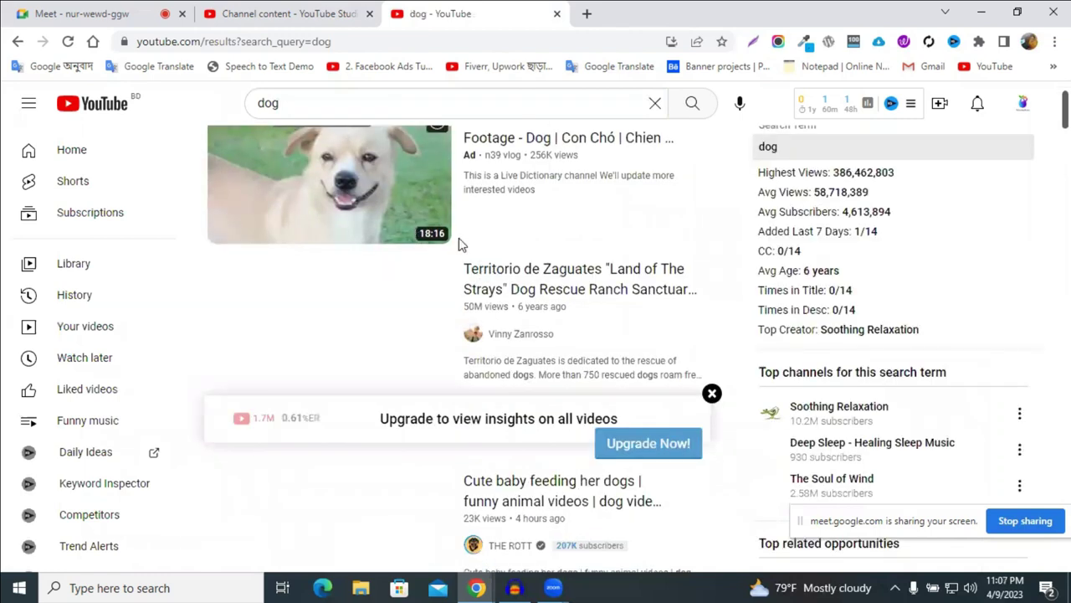
scroll(347, 230, up, 1)
scroll(459, 276, down, 2)
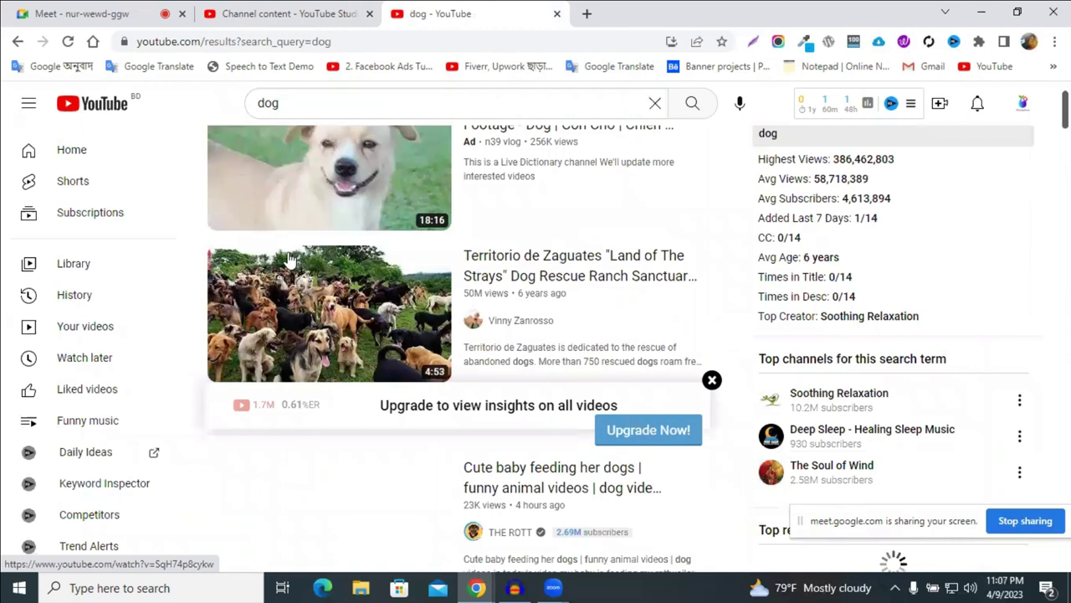
scroll(372, 272, down, 2)
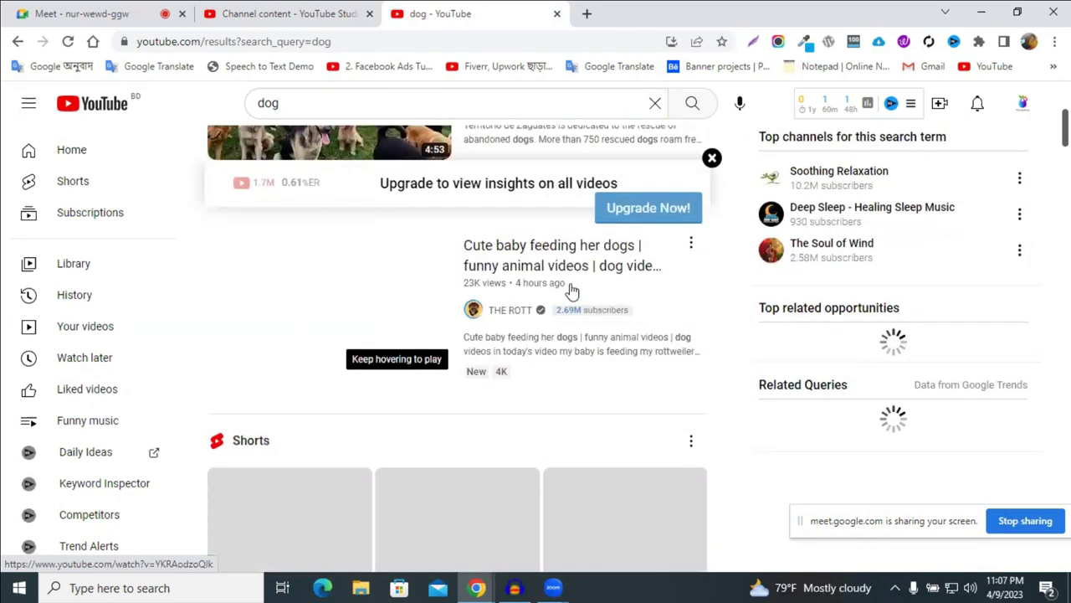
scroll(532, 338, down, 5)
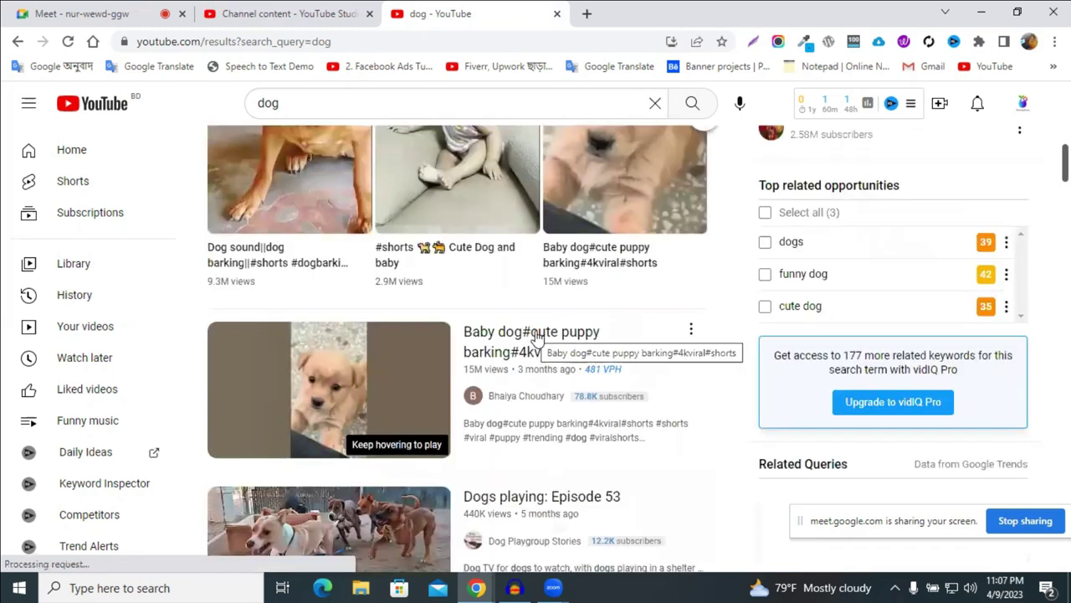
scroll(431, 296, down, 5)
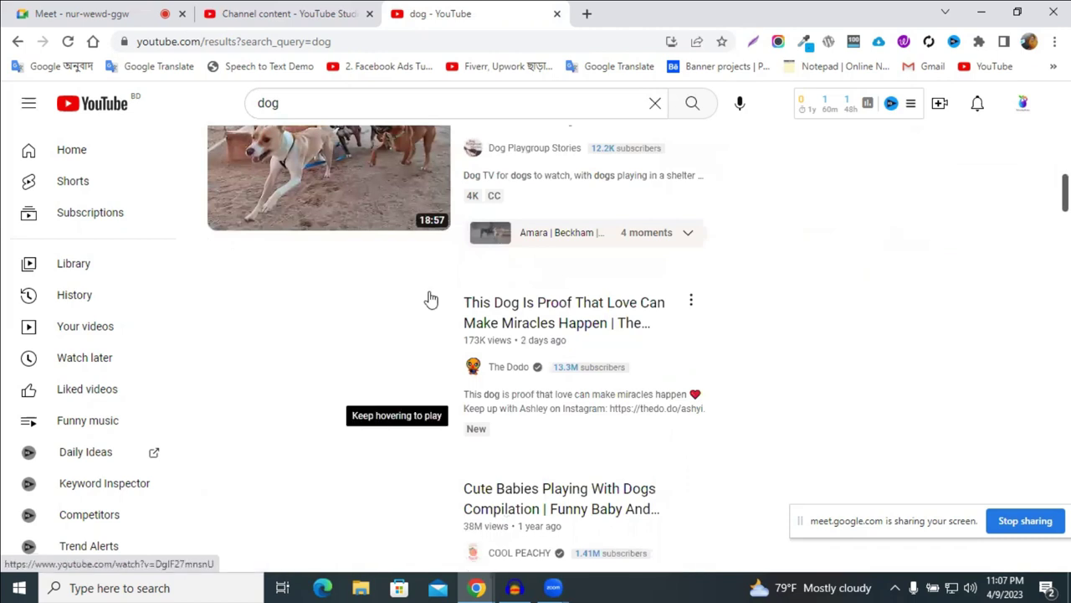
scroll(430, 299, down, 1)
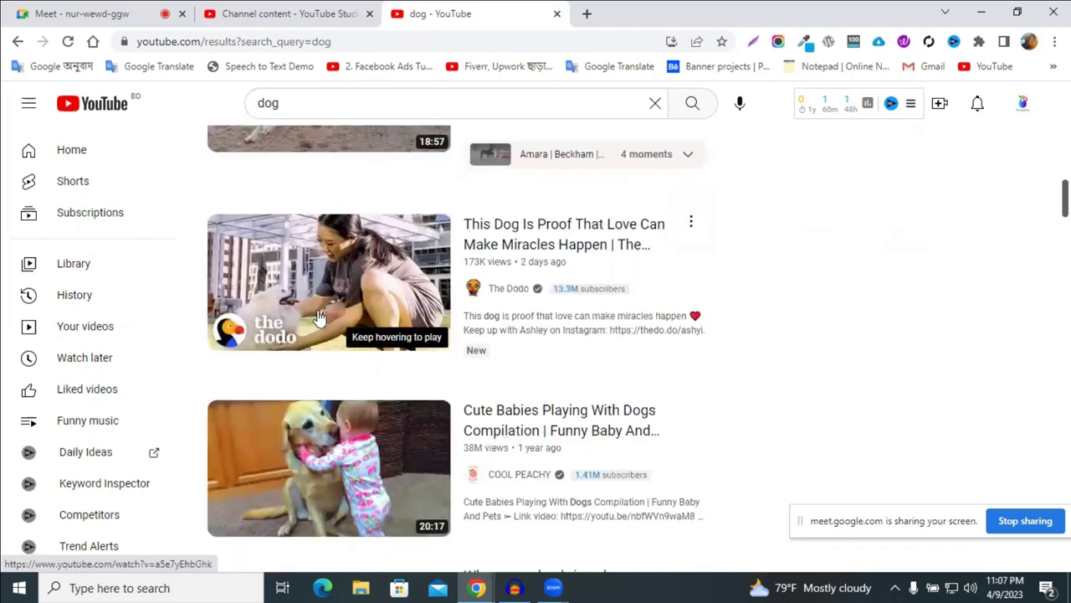
scroll(407, 316, down, 4)
scroll(407, 316, down, 3)
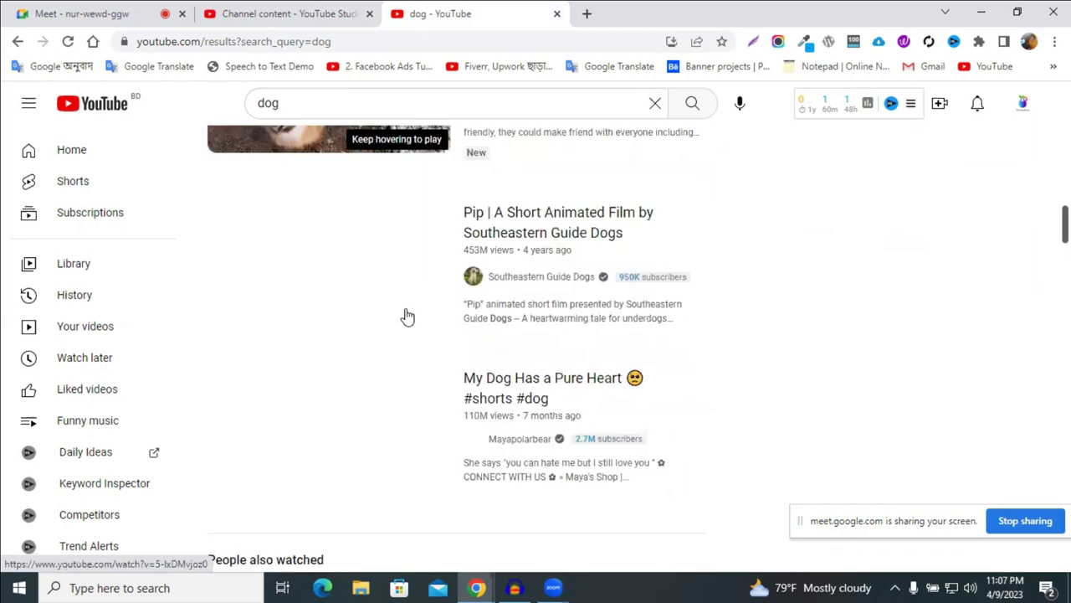
scroll(406, 316, up, 2)
scroll(407, 316, down, 2)
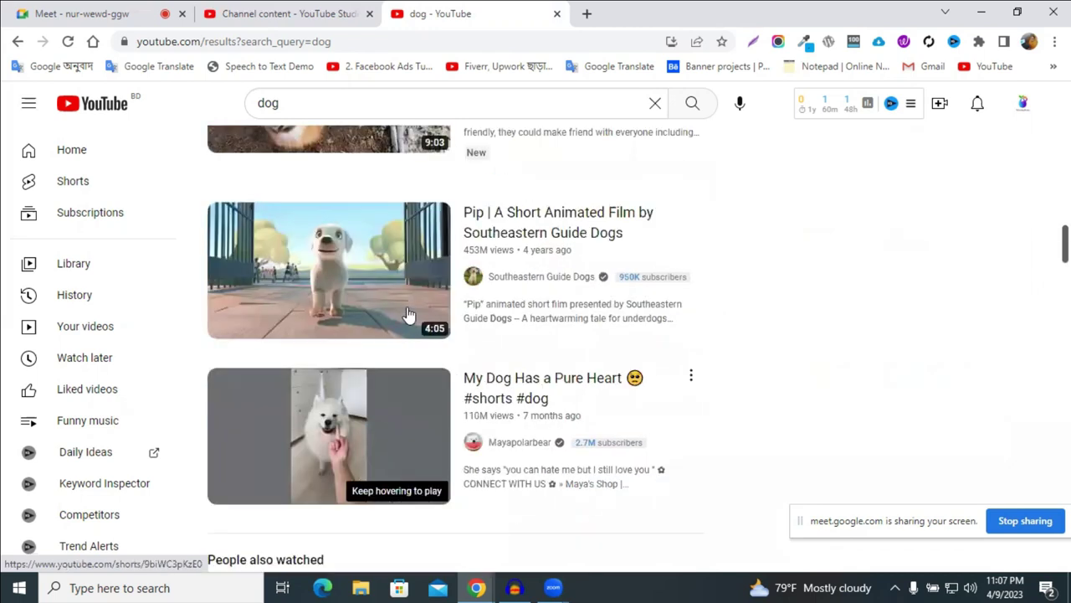
scroll(407, 316, down, 5)
scroll(408, 313, down, 3)
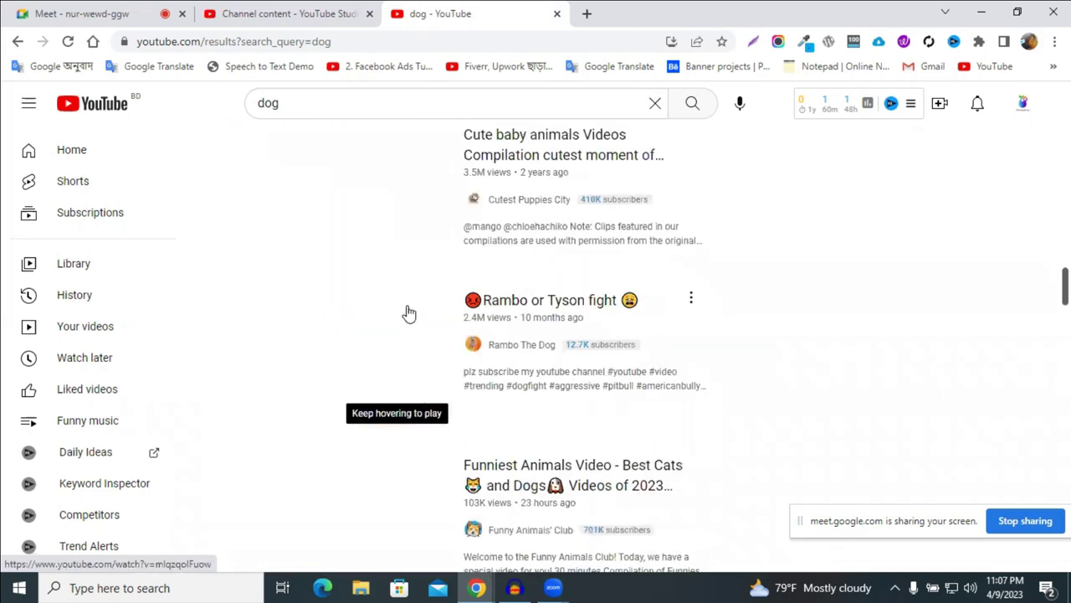
scroll(411, 313, down, 4)
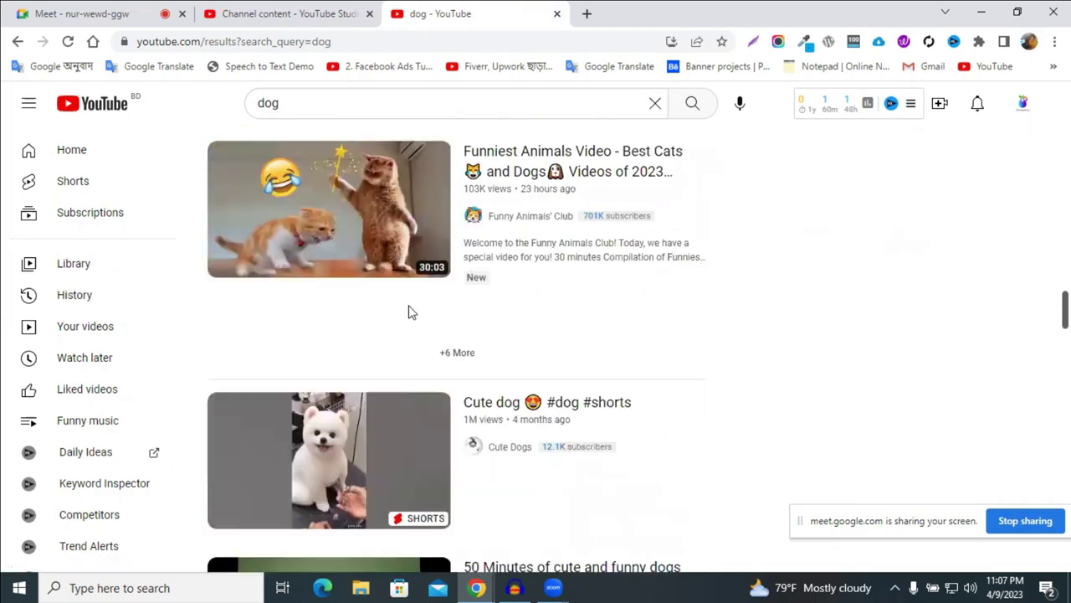
scroll(410, 313, down, 5)
scroll(410, 313, down, 1)
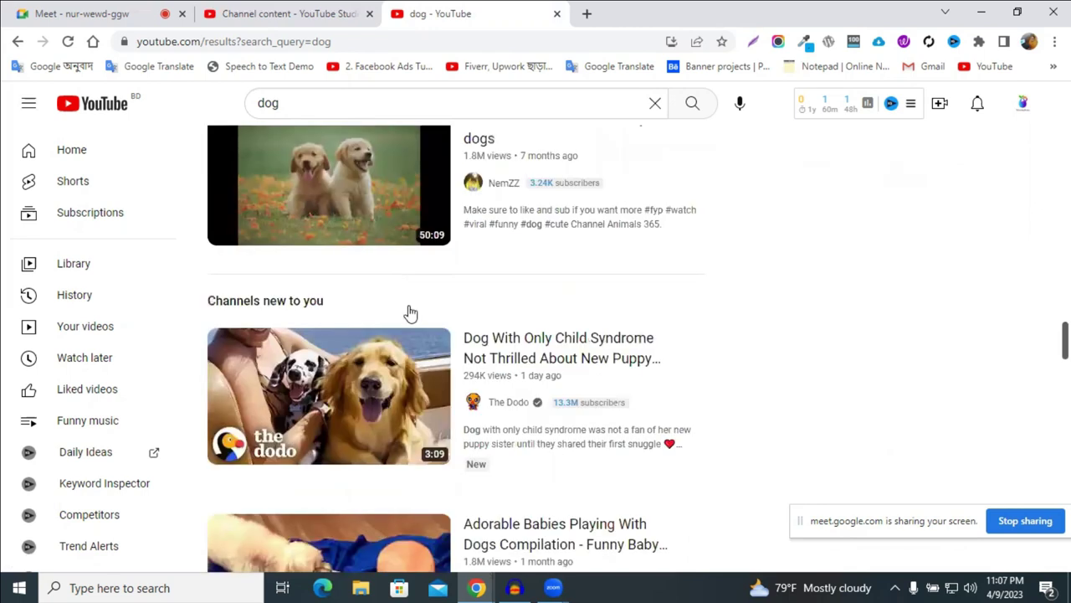
scroll(410, 313, down, 5)
scroll(412, 311, down, 4)
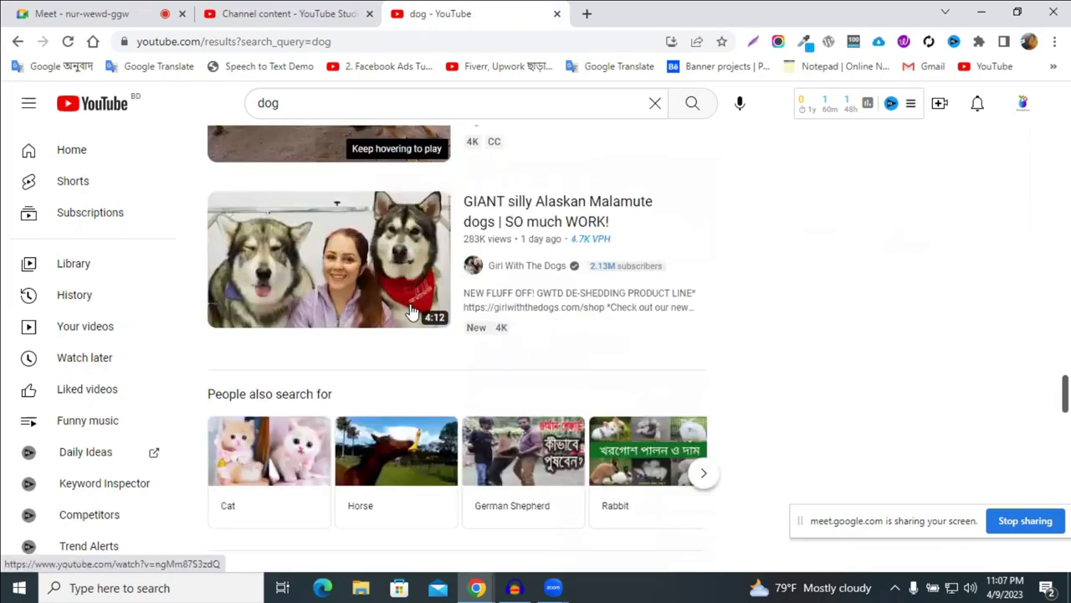
scroll(412, 311, down, 3)
scroll(411, 310, down, 4)
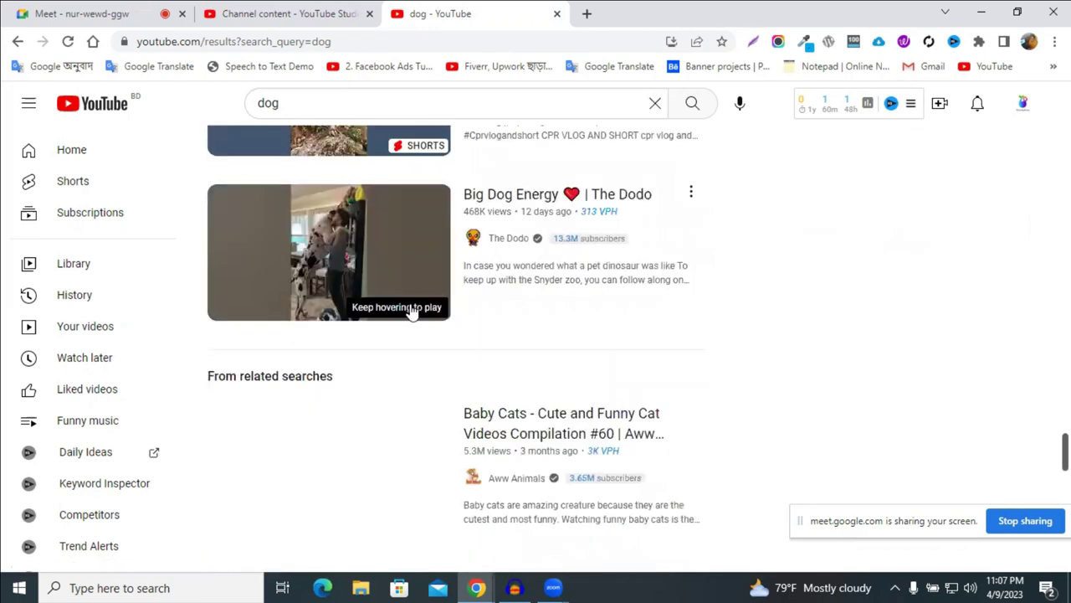
scroll(412, 311, down, 4)
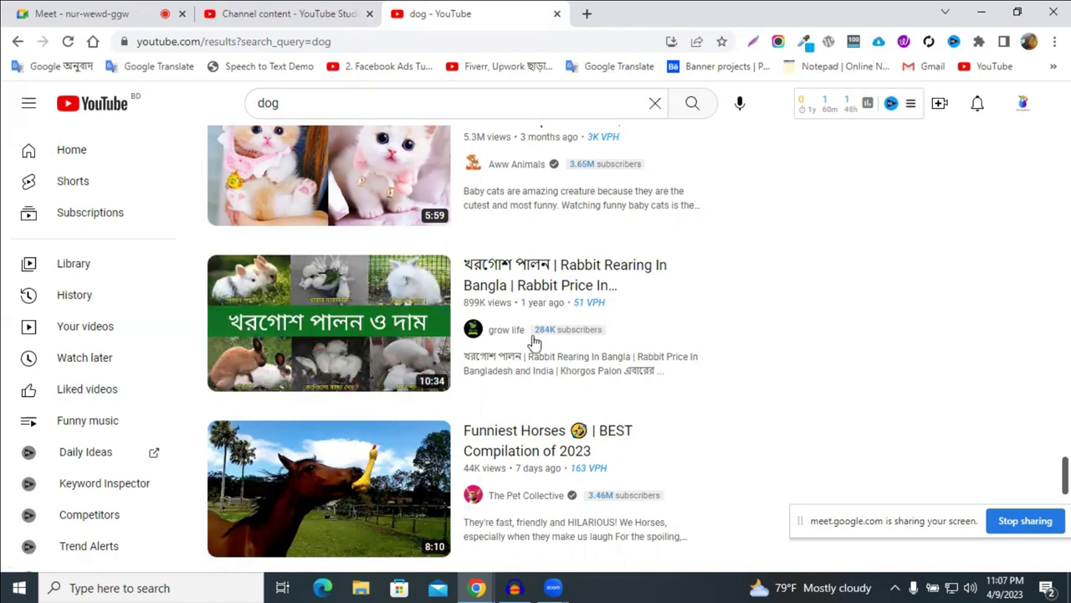
scroll(315, 263, down, 3)
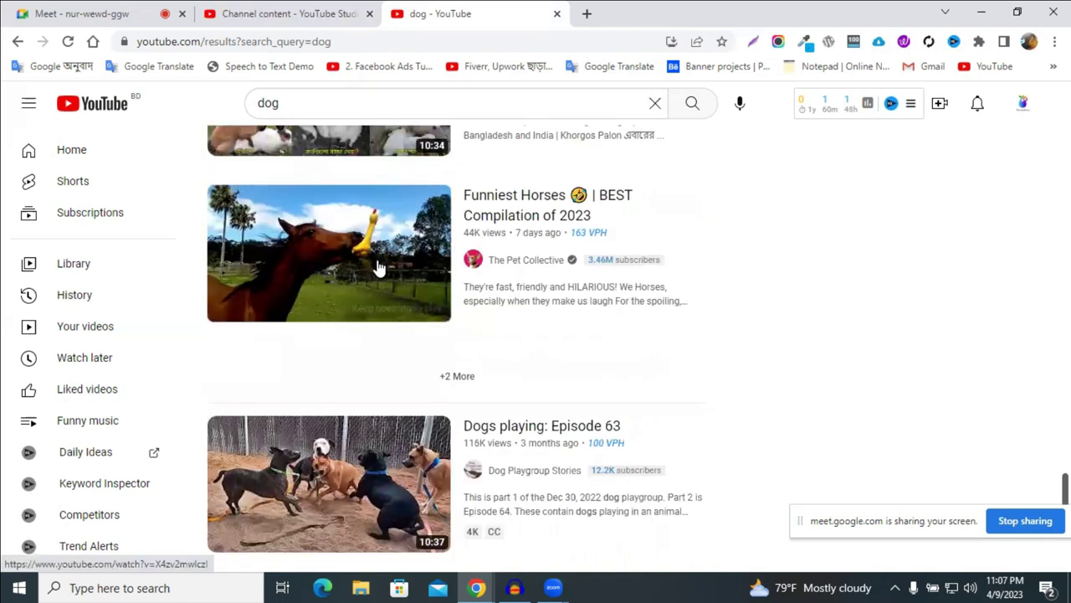
scroll(586, 262, down, 6)
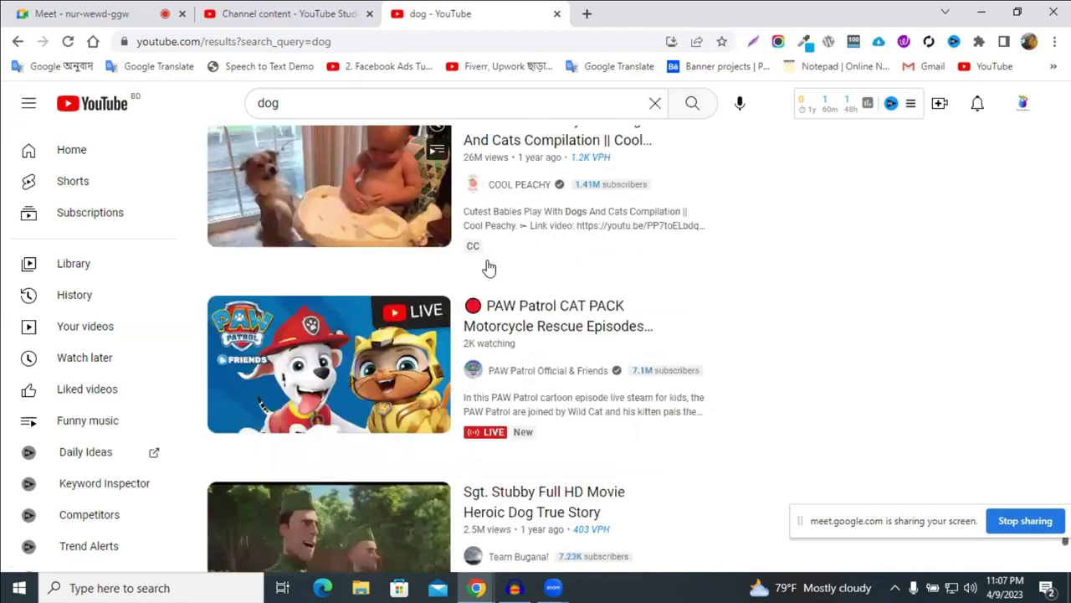
scroll(489, 266, up, 1)
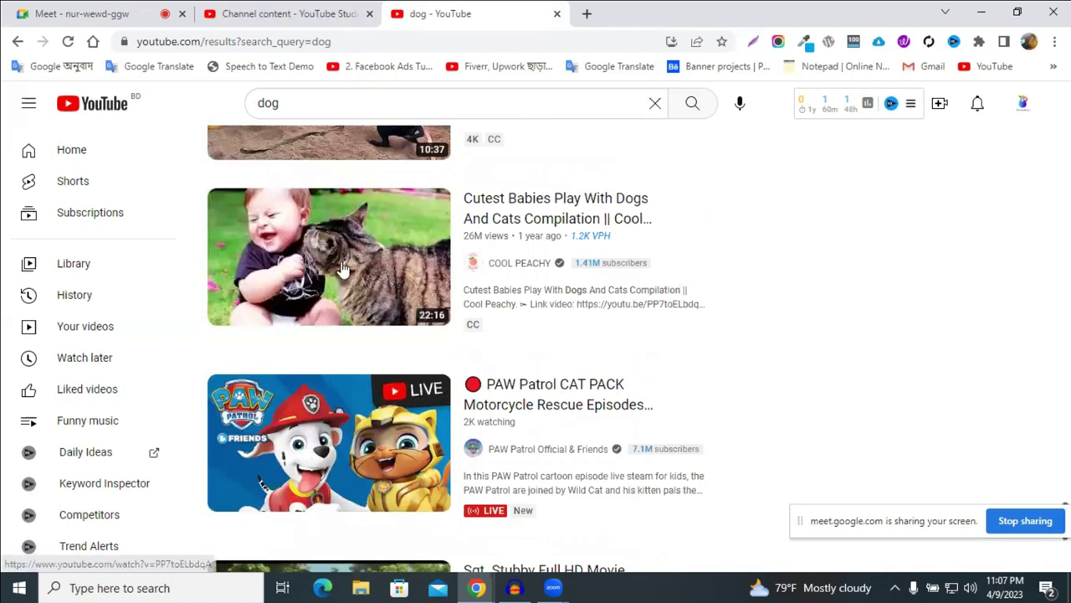
mouse_move(468, 278)
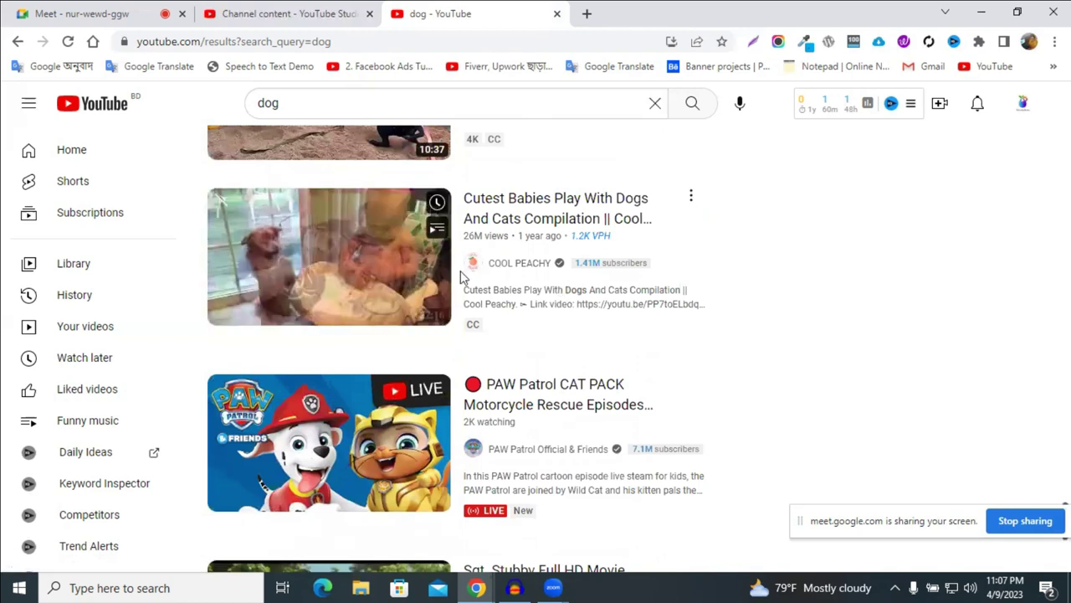
scroll(460, 276, down, 5)
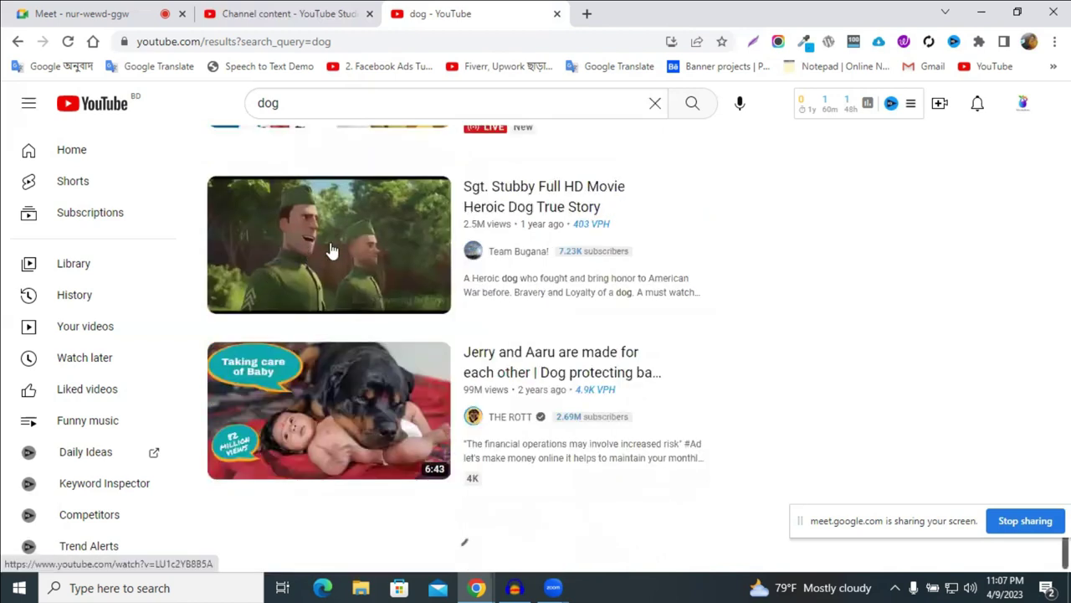
scroll(411, 312, down, 4)
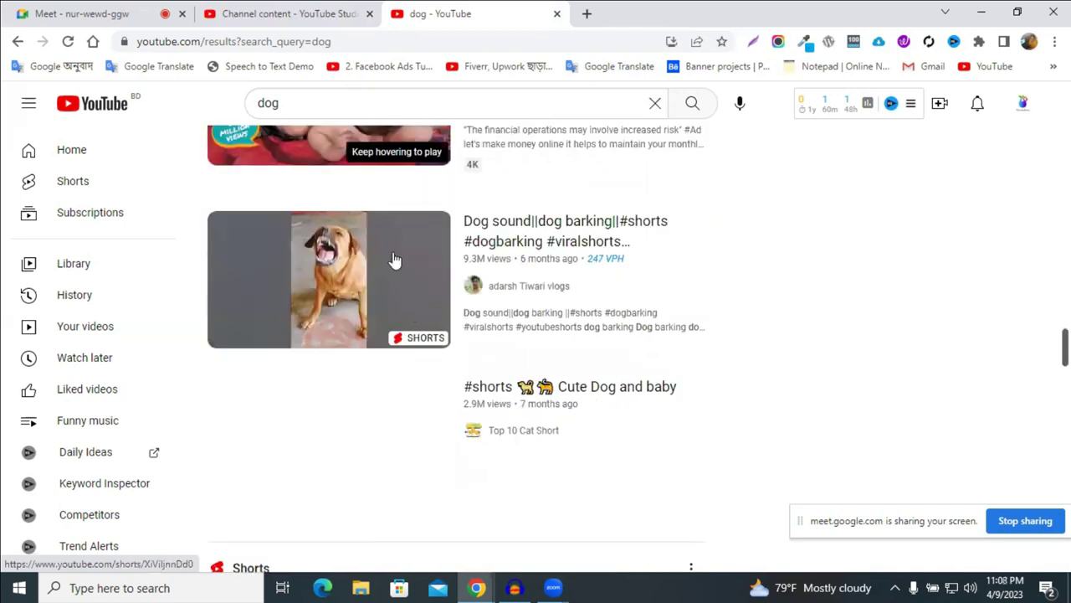
scroll(394, 261, down, 4)
scroll(402, 262, down, 4)
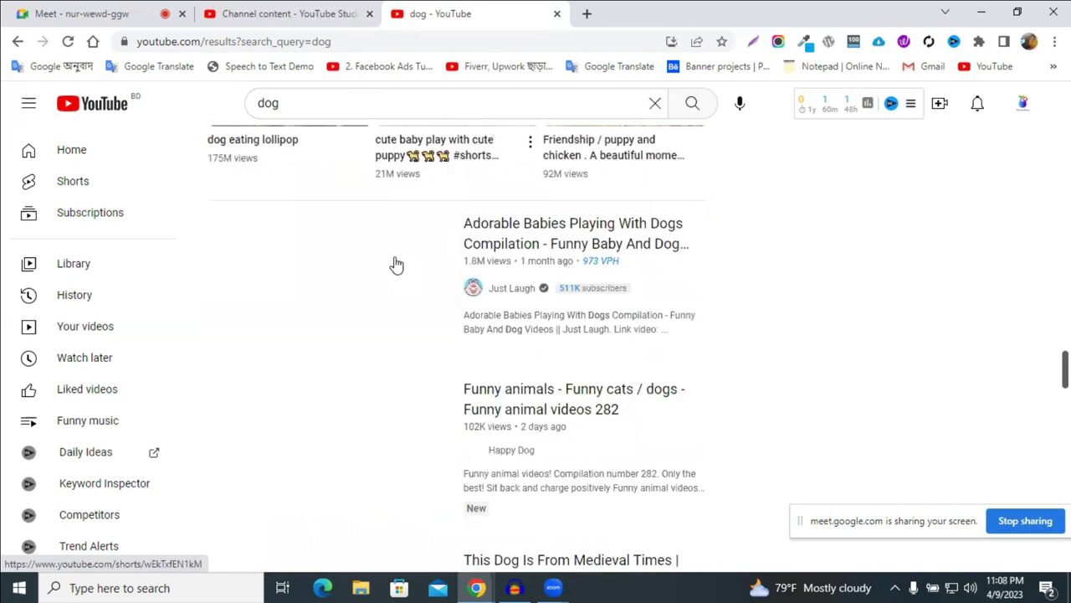
scroll(439, 285, down, 4)
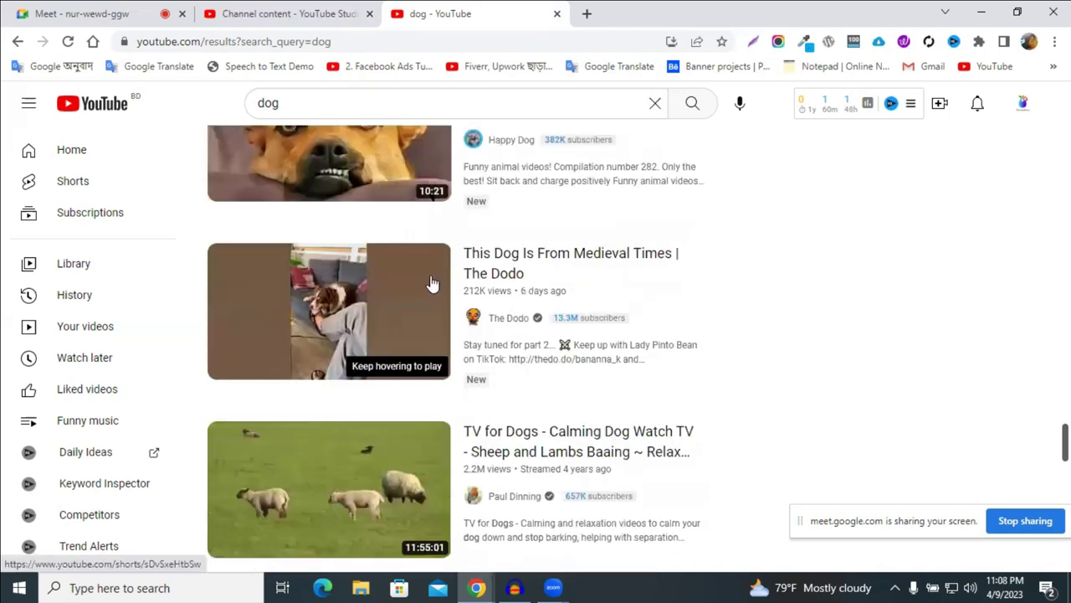
scroll(421, 272, down, 4)
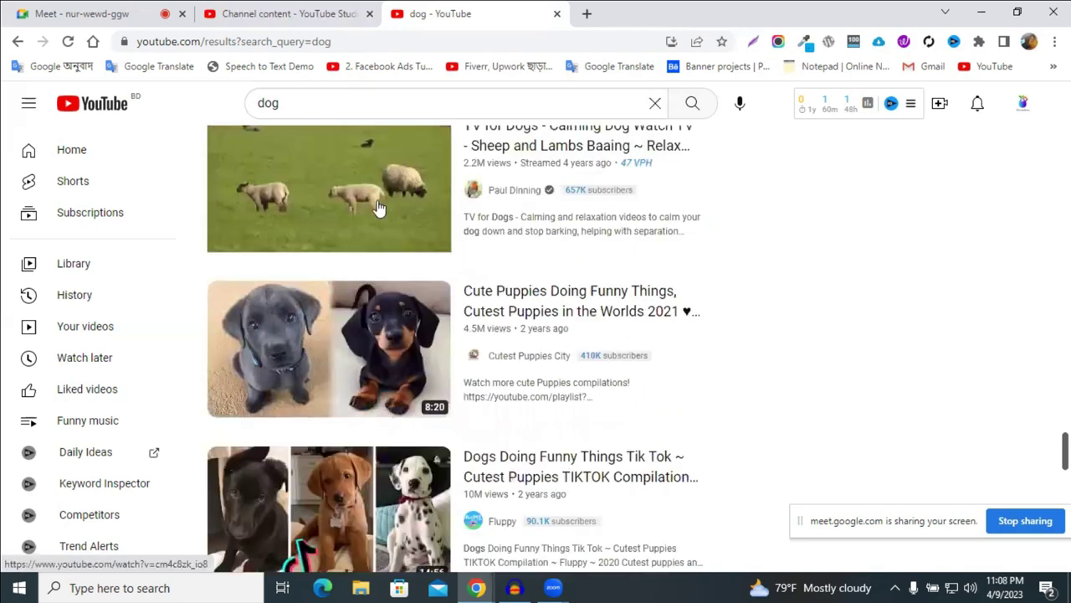
scroll(610, 237, down, 3)
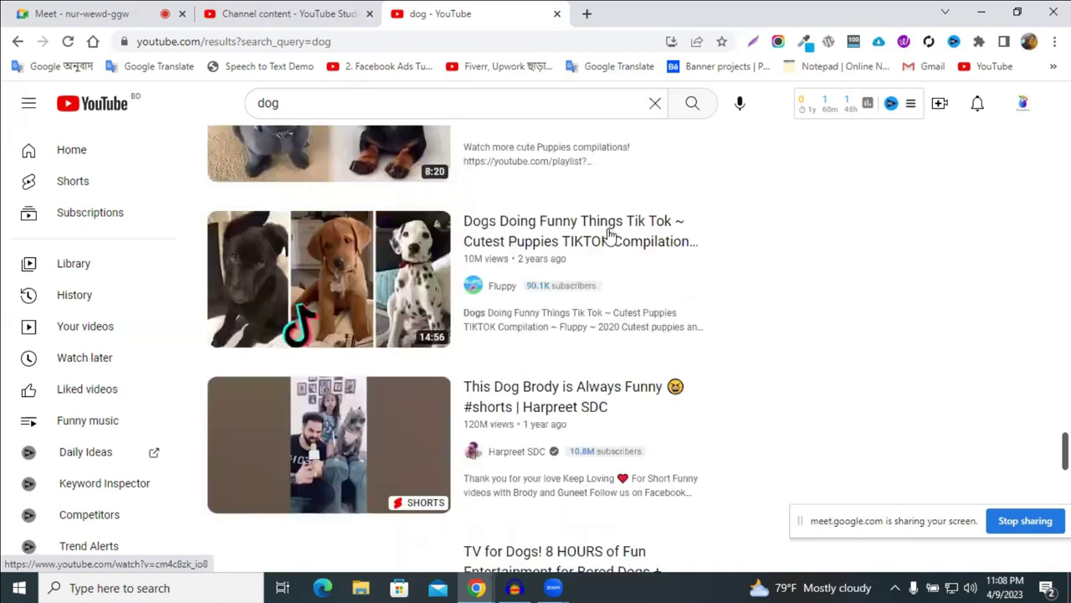
scroll(609, 237, down, 3)
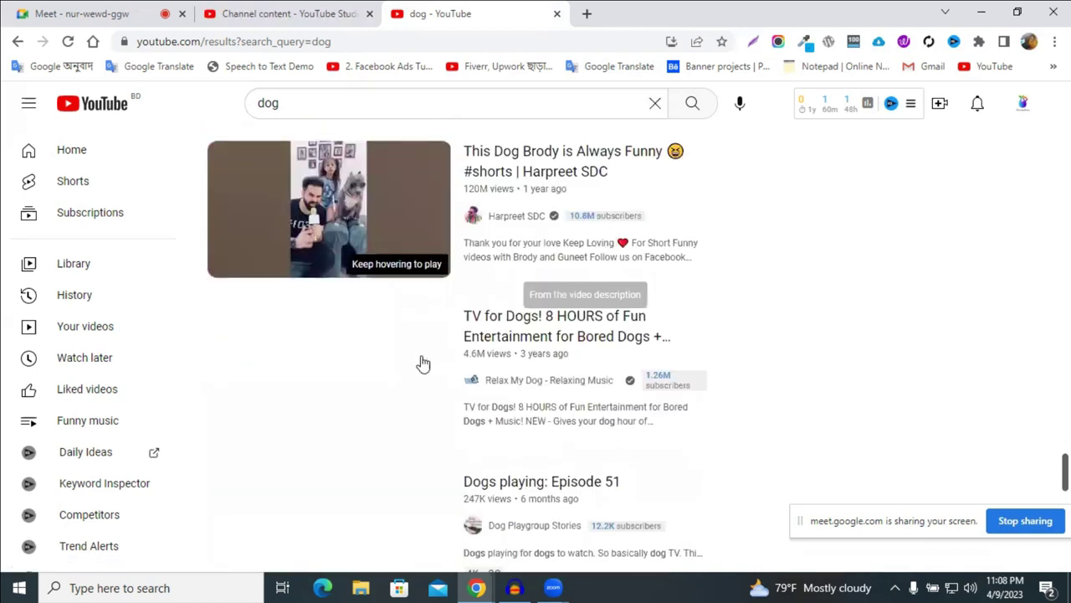
scroll(291, 293, down, 3)
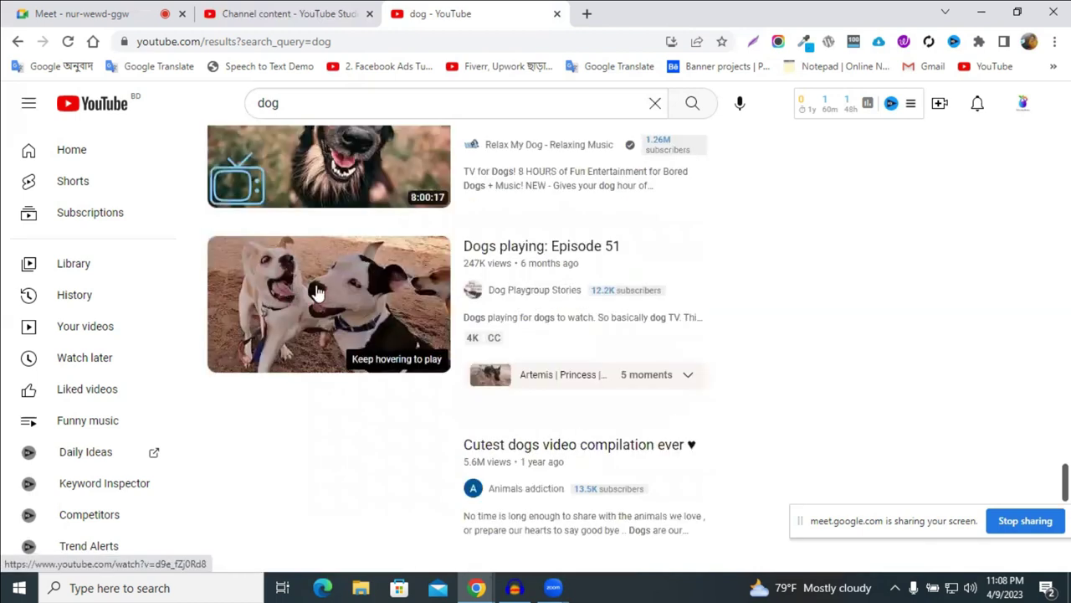
scroll(431, 297, down, 6)
scroll(400, 358, down, 1)
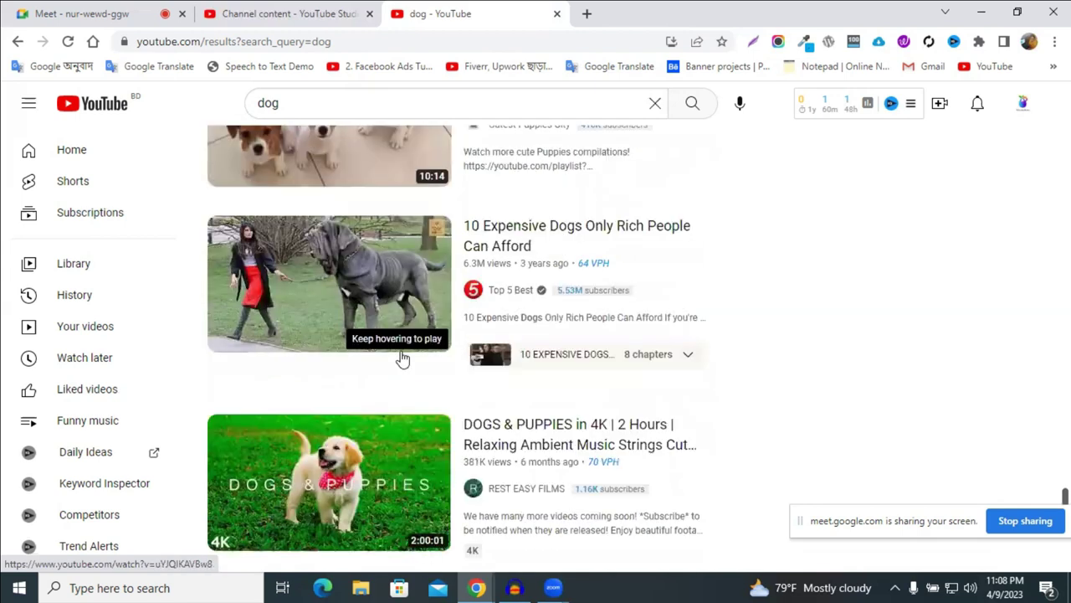
scroll(400, 358, down, 4)
scroll(383, 307, down, 5)
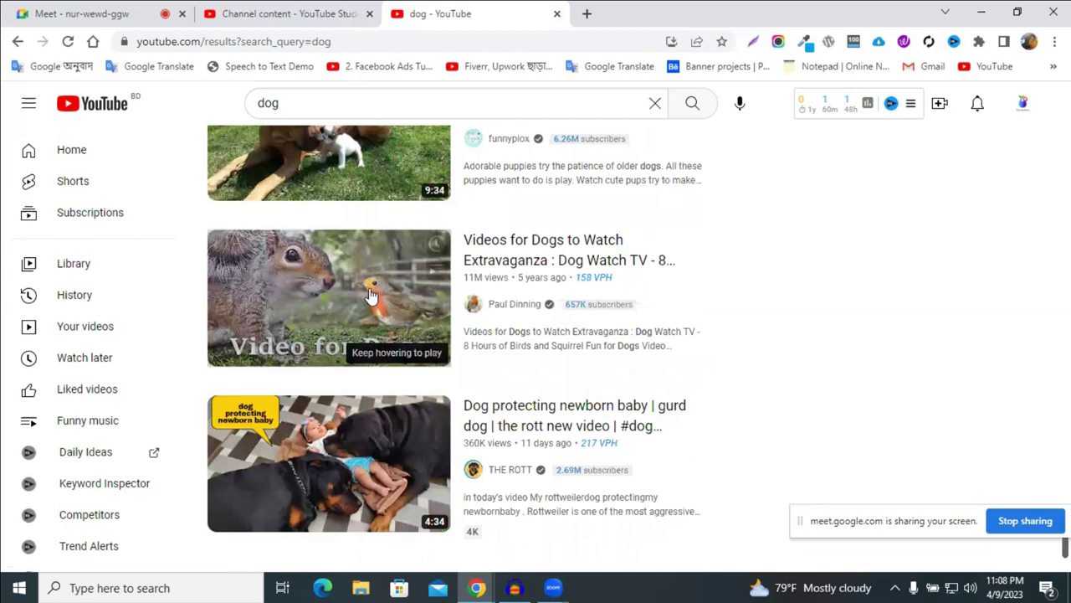
mouse_move(525, 337)
scroll(525, 337, down, 3)
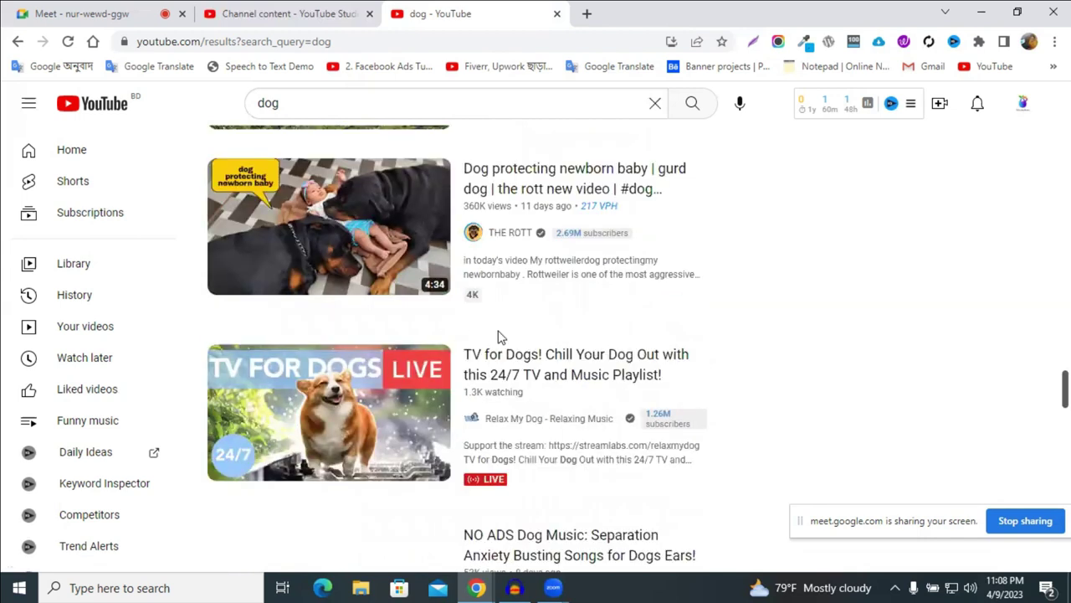
scroll(500, 337, down, 3)
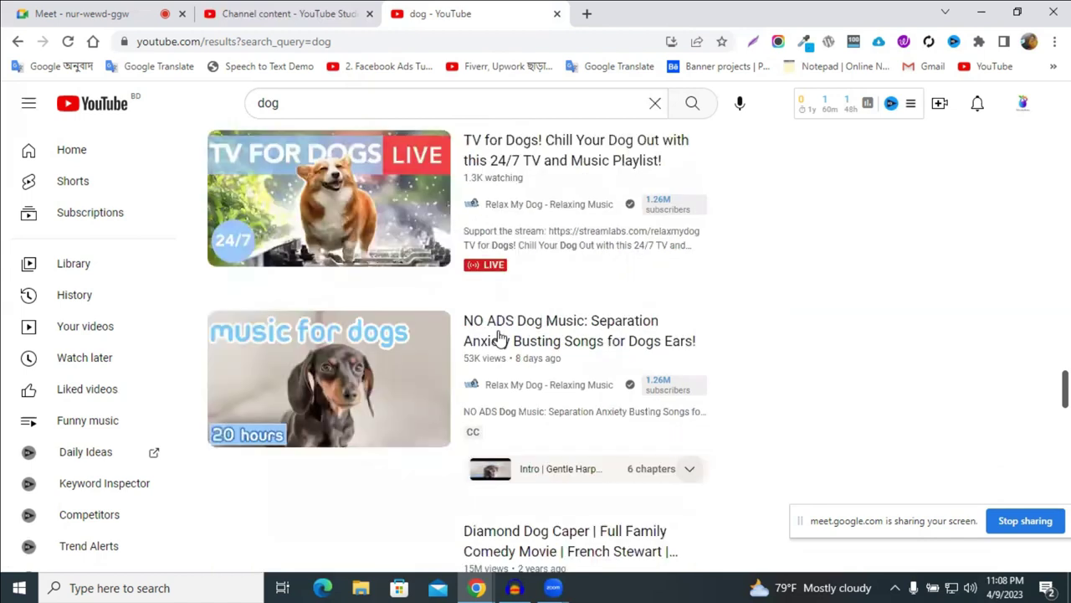
scroll(500, 336, down, 3)
scroll(490, 325, down, 2)
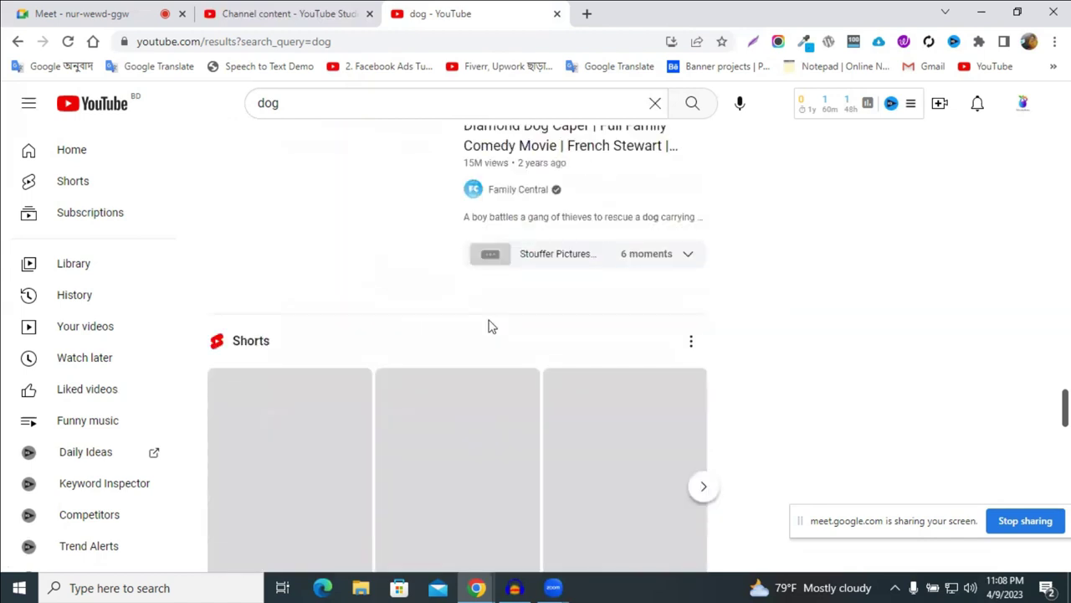
scroll(486, 327, down, 4)
scroll(486, 327, down, 2)
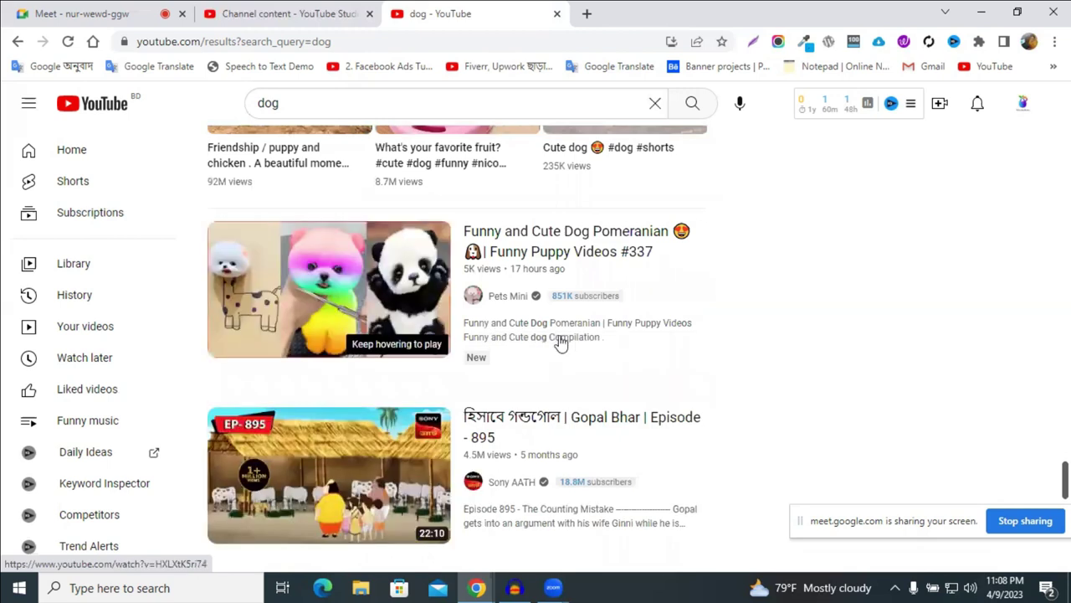
scroll(560, 336, down, 4)
scroll(379, 257, up, 1)
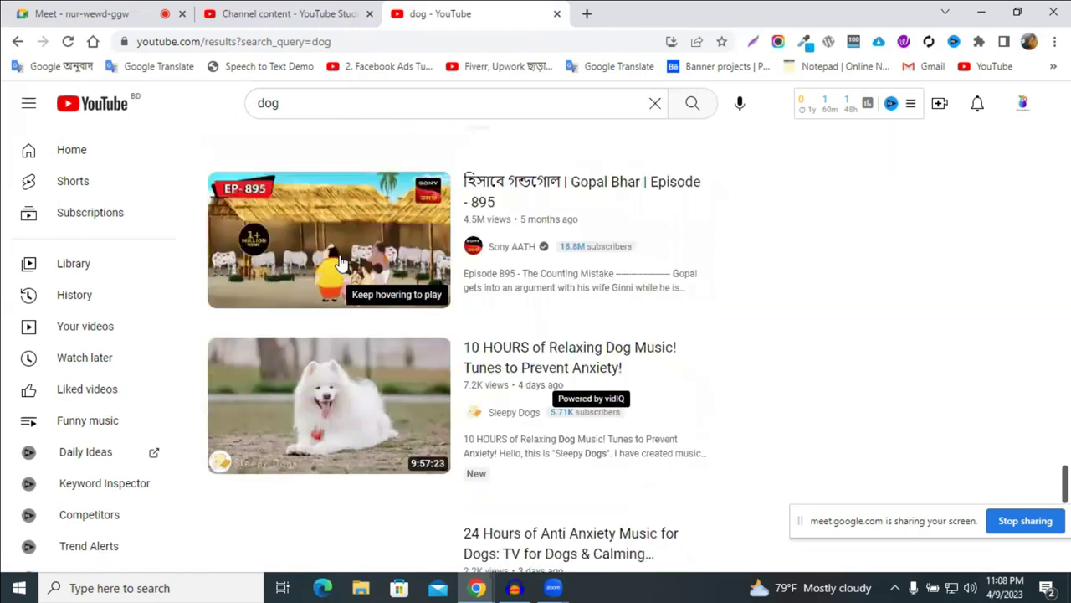
scroll(356, 333, up, 1)
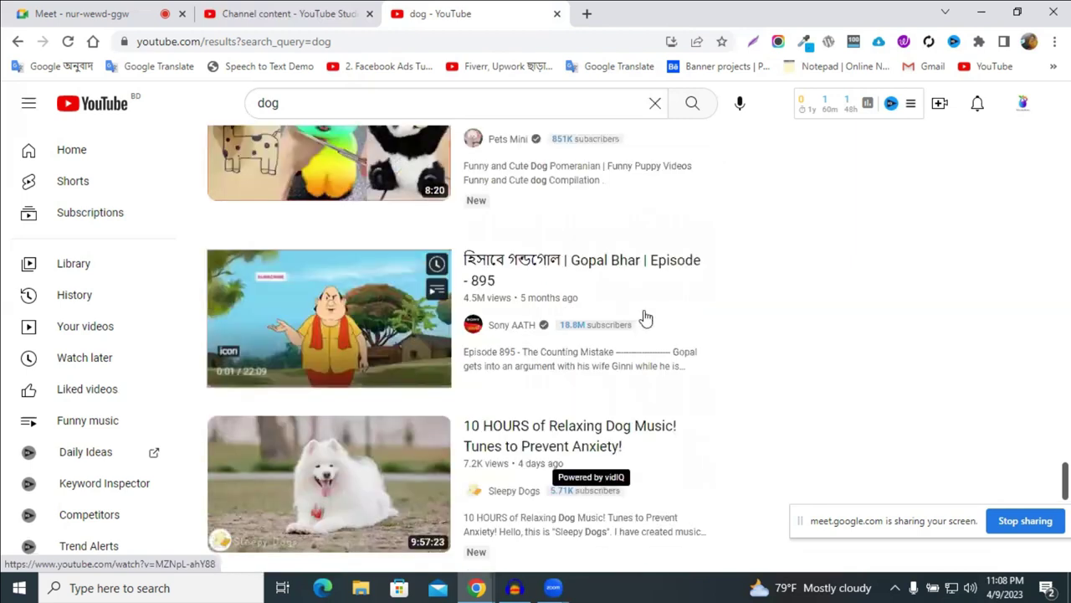
scroll(645, 318, down, 4)
scroll(646, 318, up, 5)
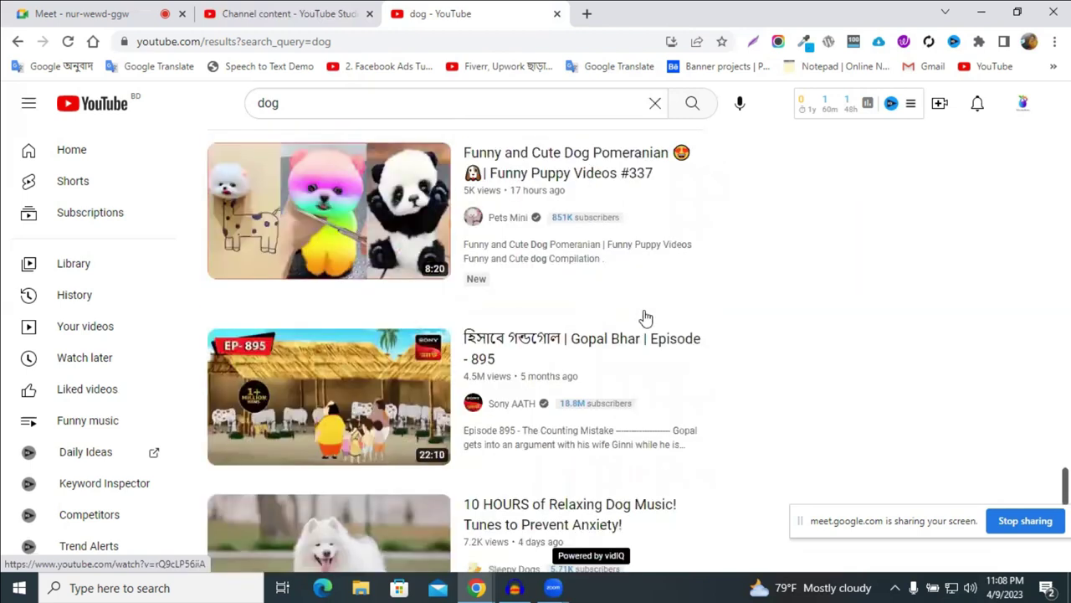
Look back through the "dog" results, examining the music videos, Shorts and related searches listed among them.
scroll(646, 318, down, 10)
scroll(645, 318, up, 2)
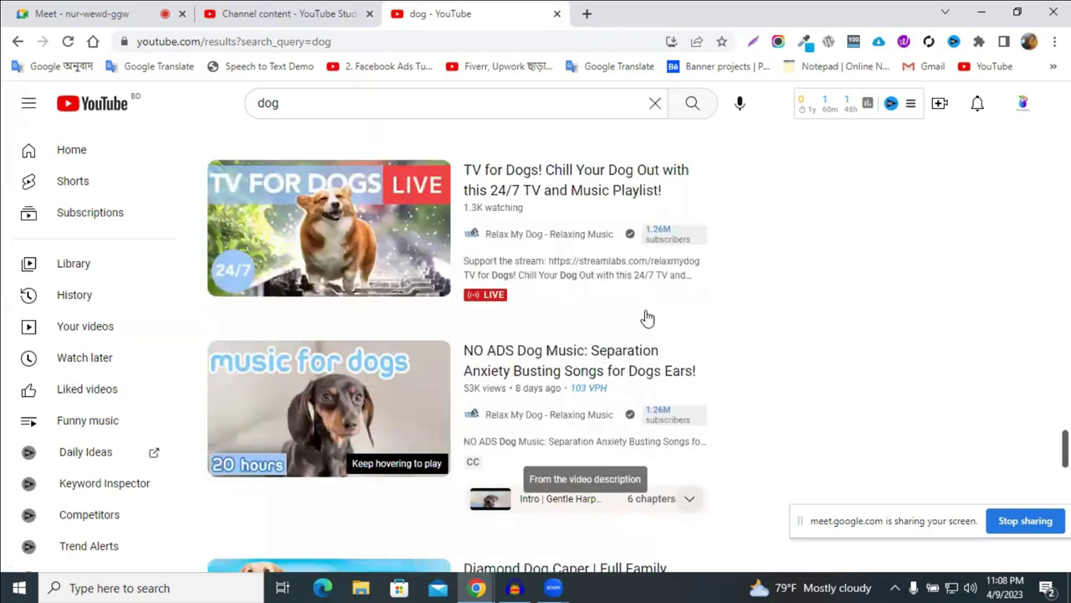
scroll(645, 318, up, 3)
scroll(642, 322, up, 2)
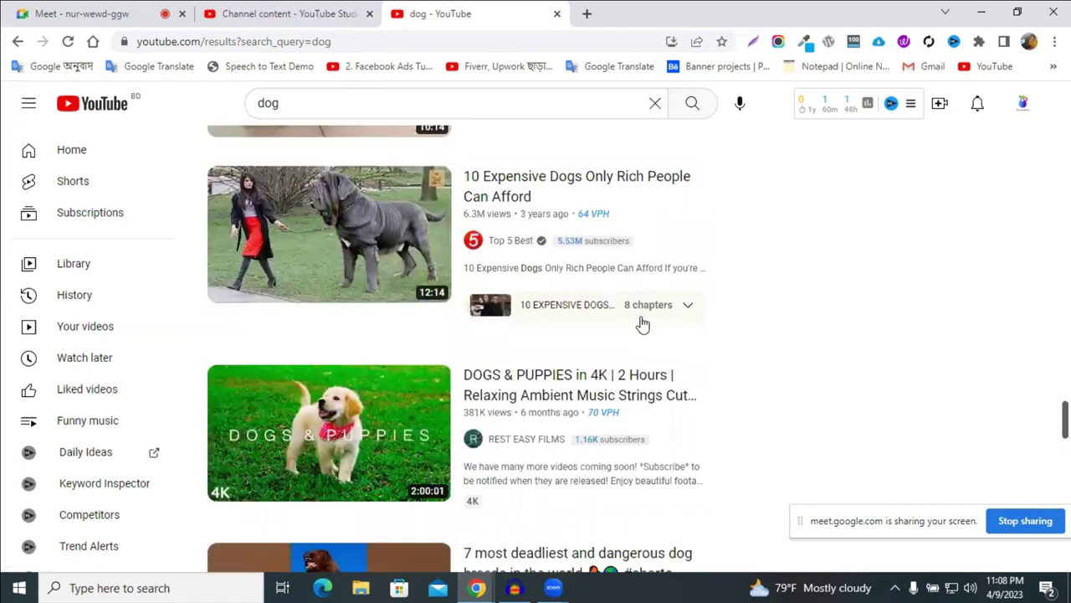
scroll(642, 323, up, 3)
scroll(641, 325, up, 3)
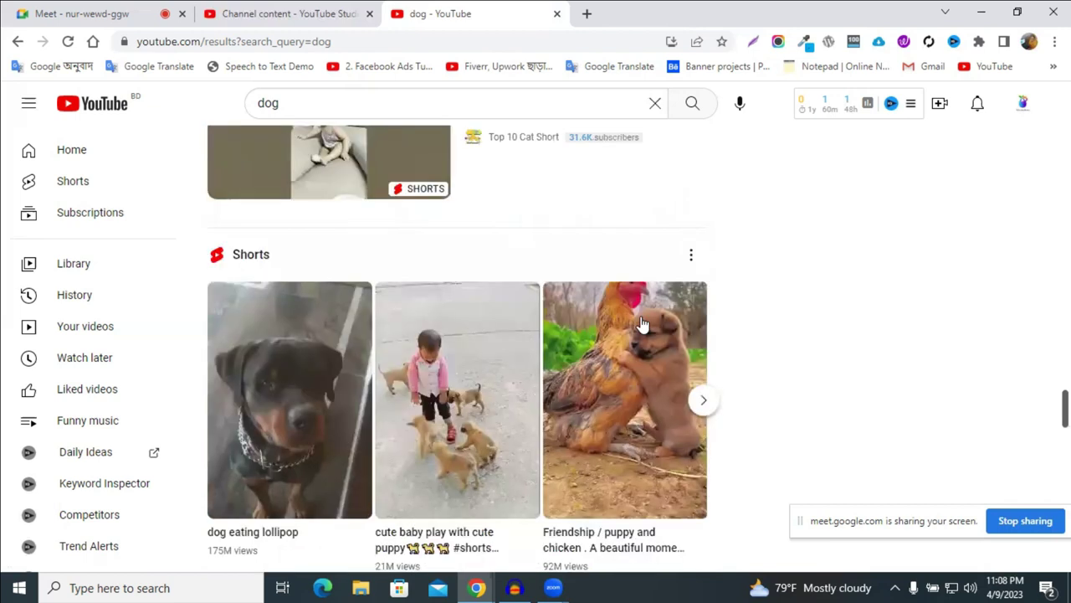
scroll(645, 335, up, 3)
scroll(643, 335, up, 3)
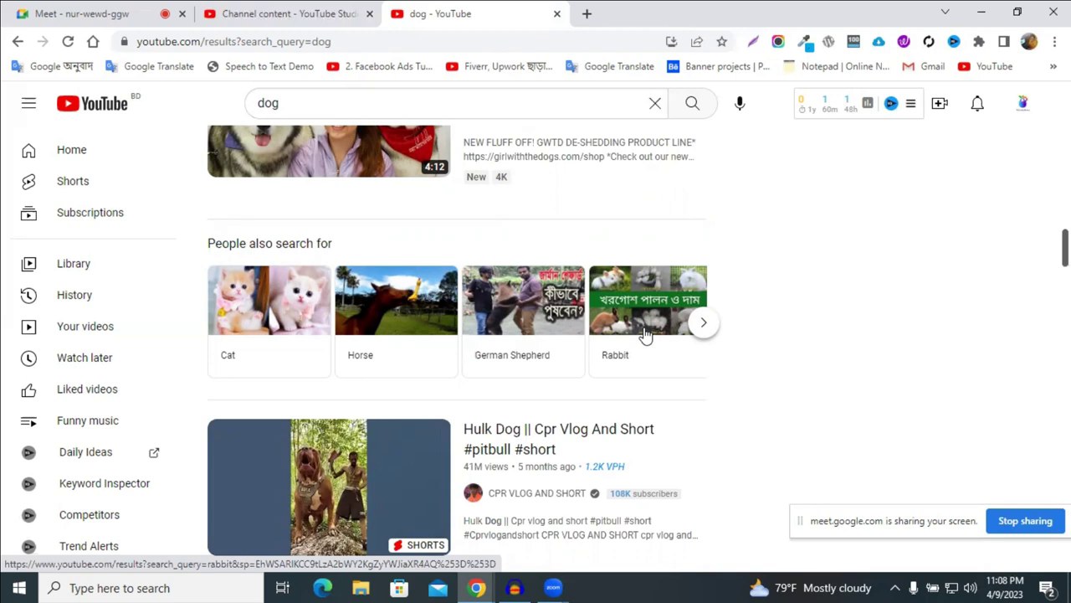
Search YouTube for "#dog" and open the #dog hashtag page from the results.
click(261, 102)
text(#)
key(Return)
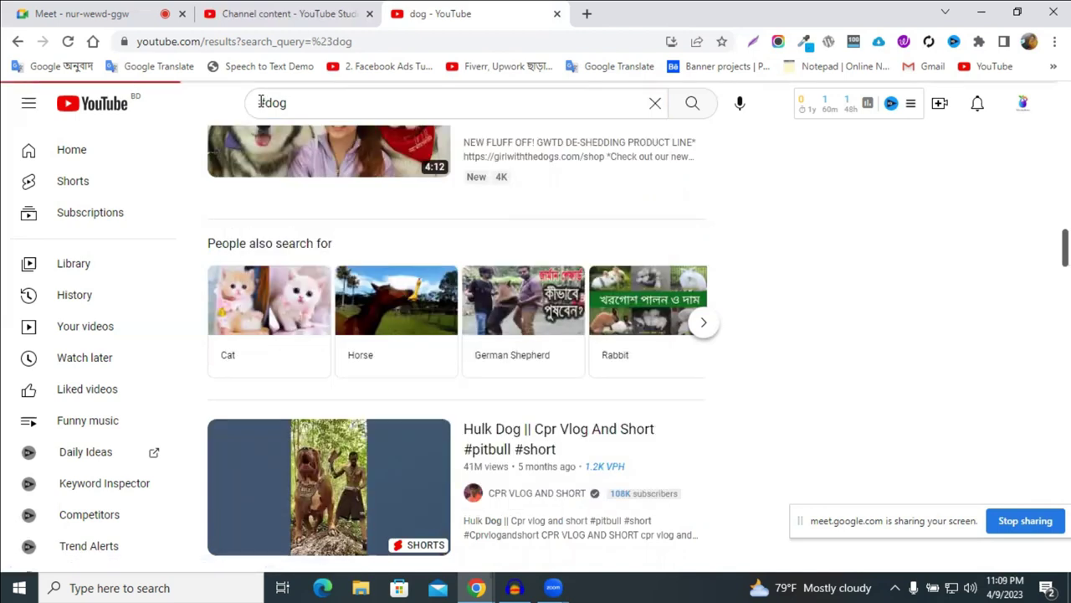
scroll(474, 251, down, 2)
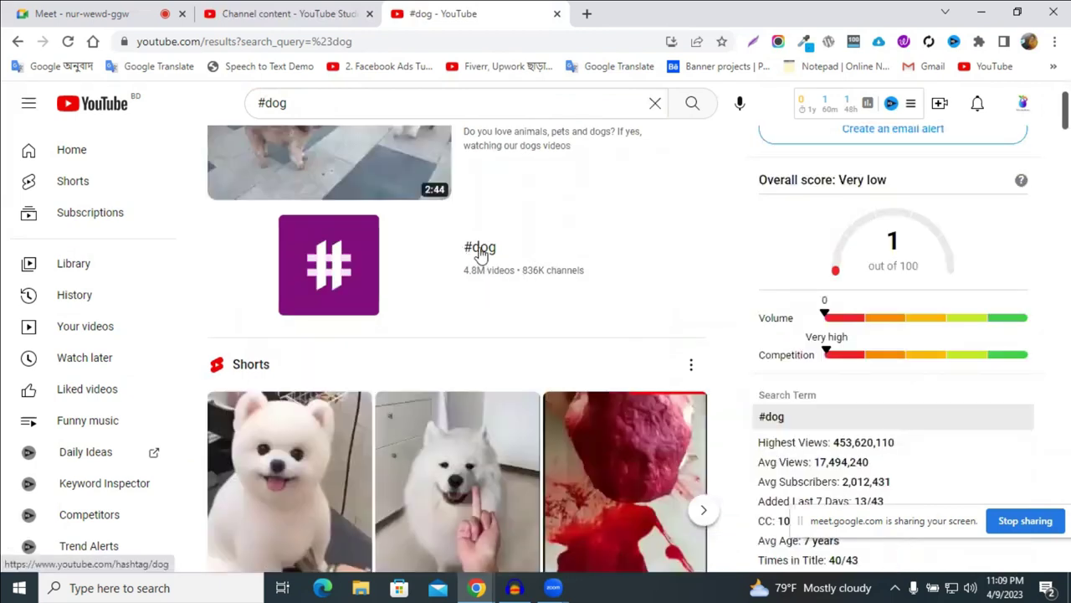
click(481, 251)
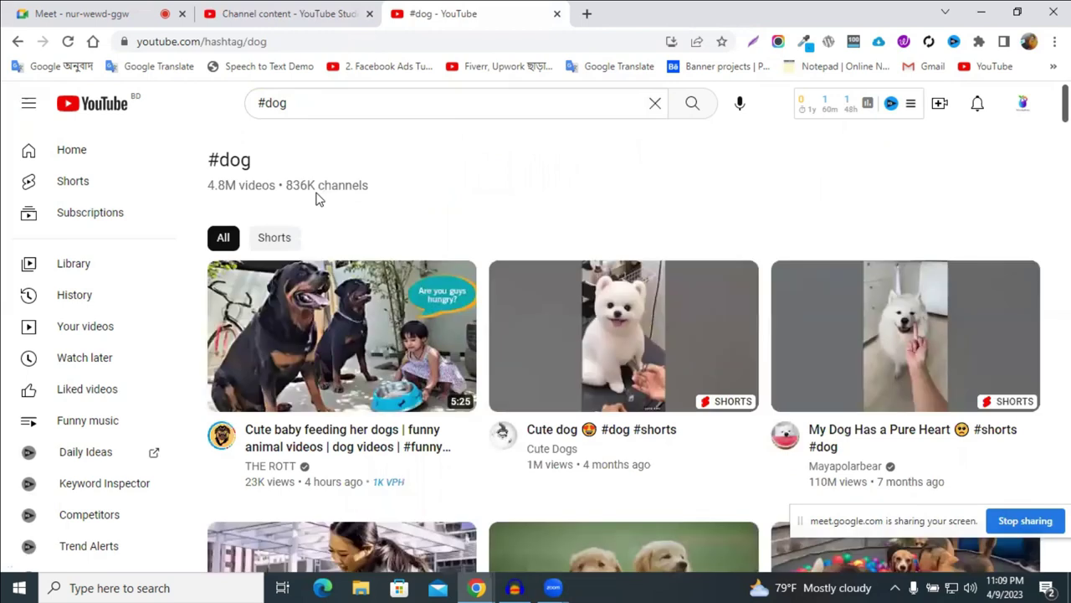
Examine the #dog hashtag page, including its heading, its video and channel counts and the videos listed under it.
drag(253, 164, 214, 159)
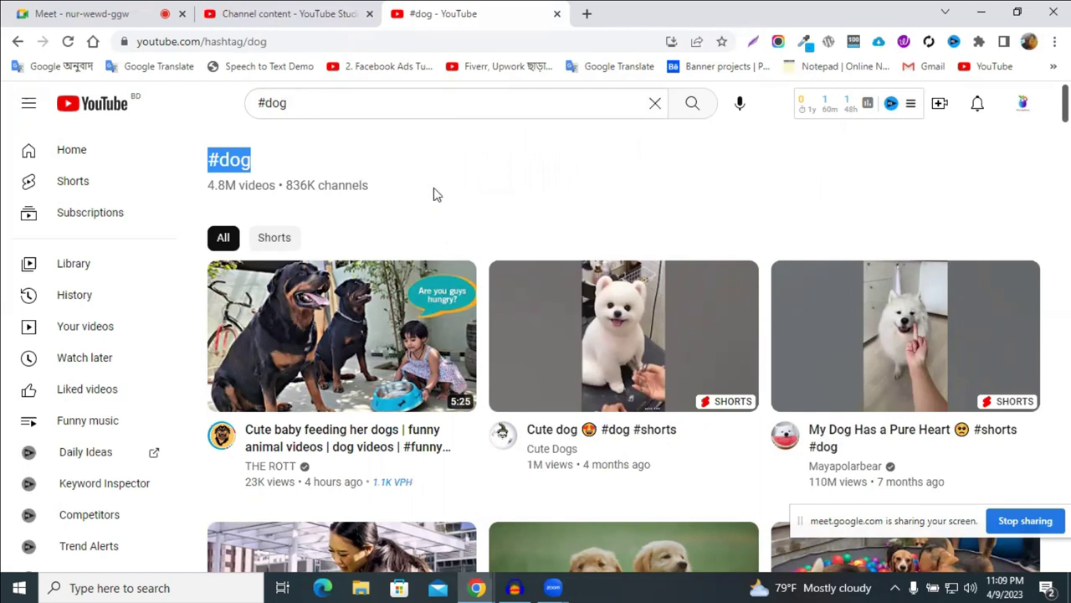
scroll(433, 194, down, 4)
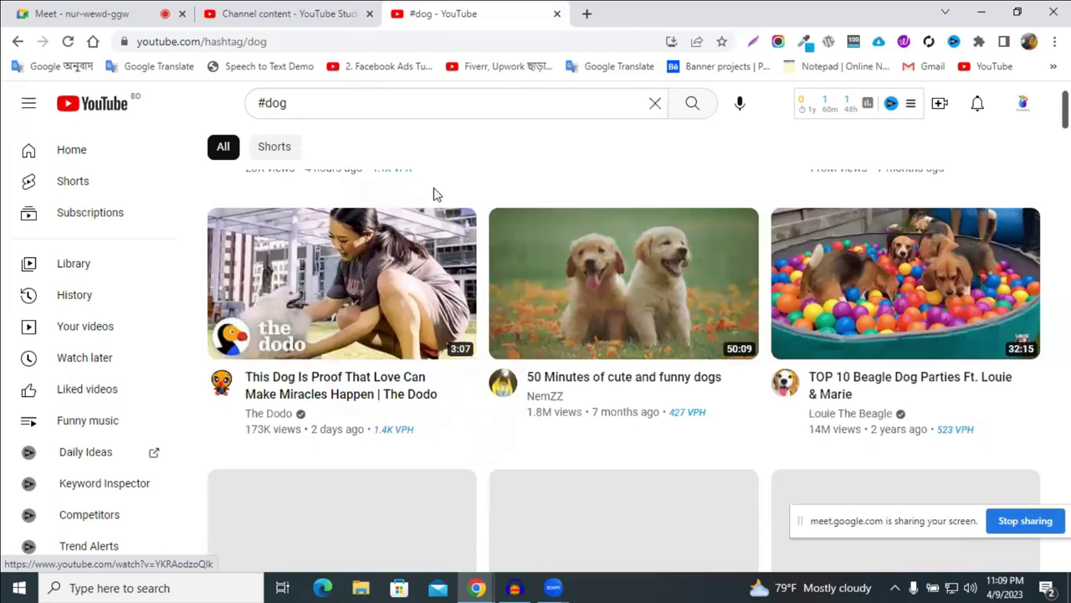
scroll(433, 195, down, 3)
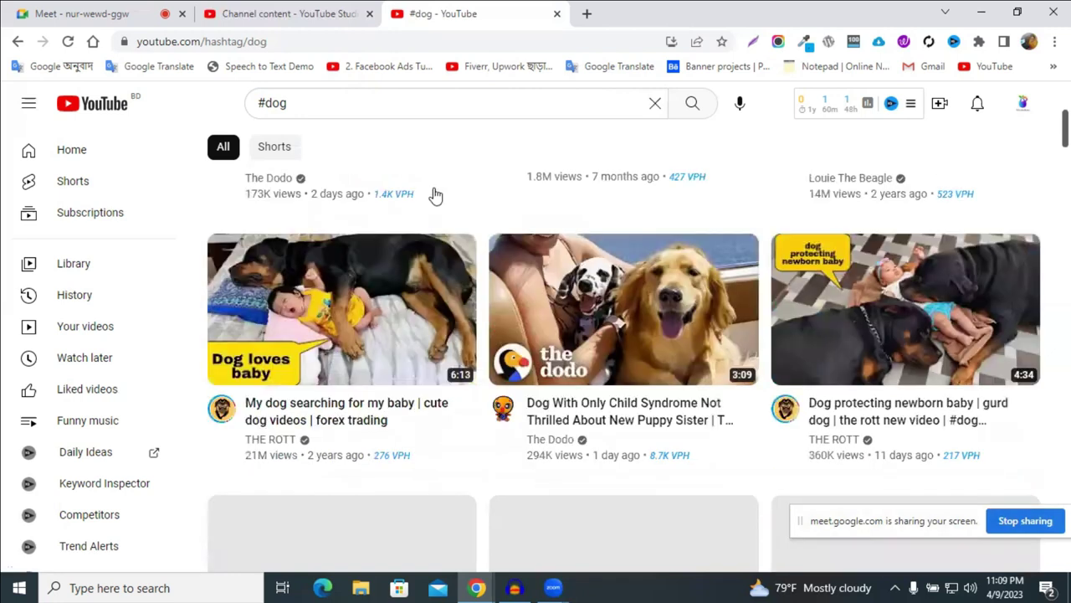
scroll(435, 193, down, 3)
scroll(601, 235, up, 2)
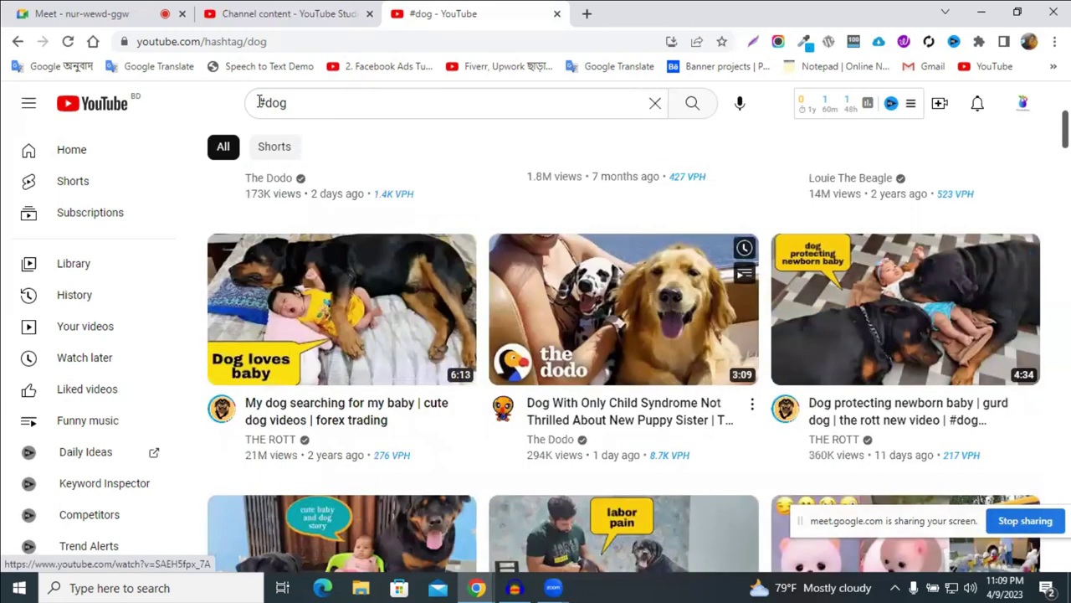
double_click(314, 103)
click(313, 103)
double_click(314, 103)
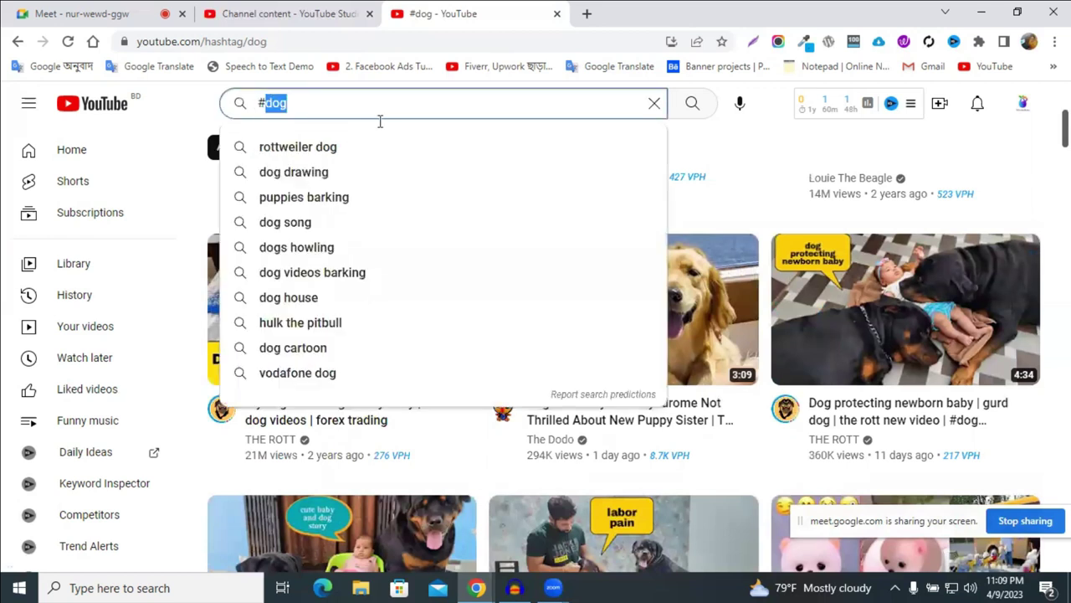
click(759, 167)
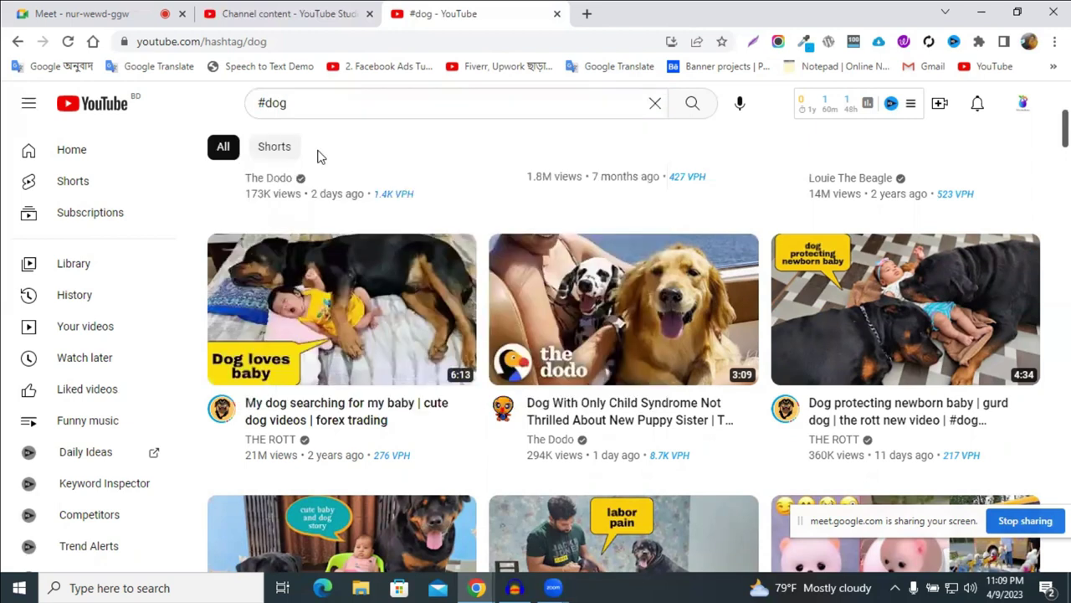
double_click(309, 109)
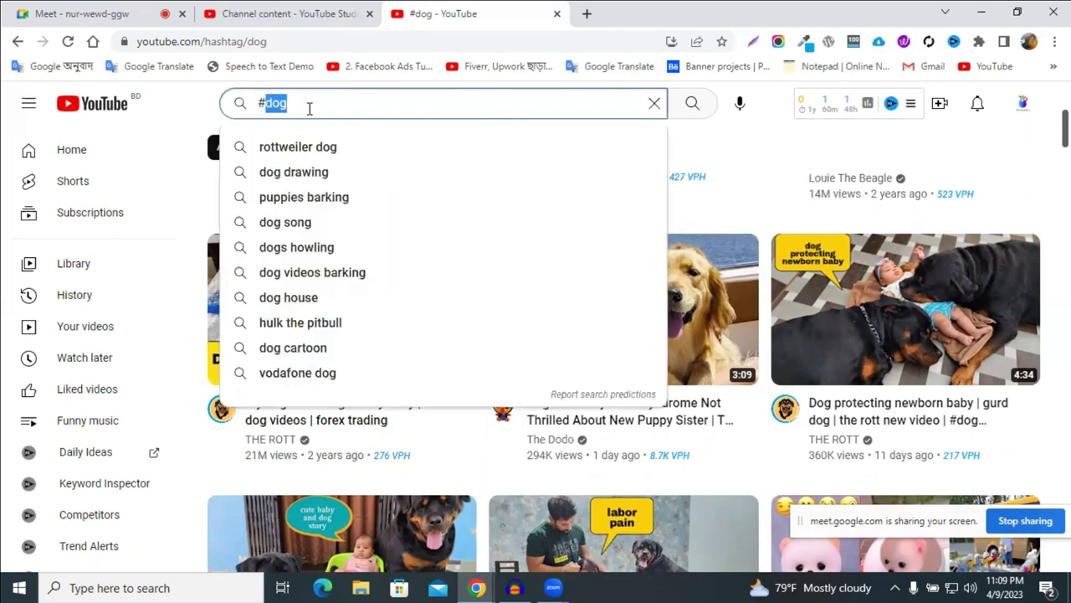
key(ctrl+a)
click(309, 106)
key(ctrl+a)
click(261, 18)
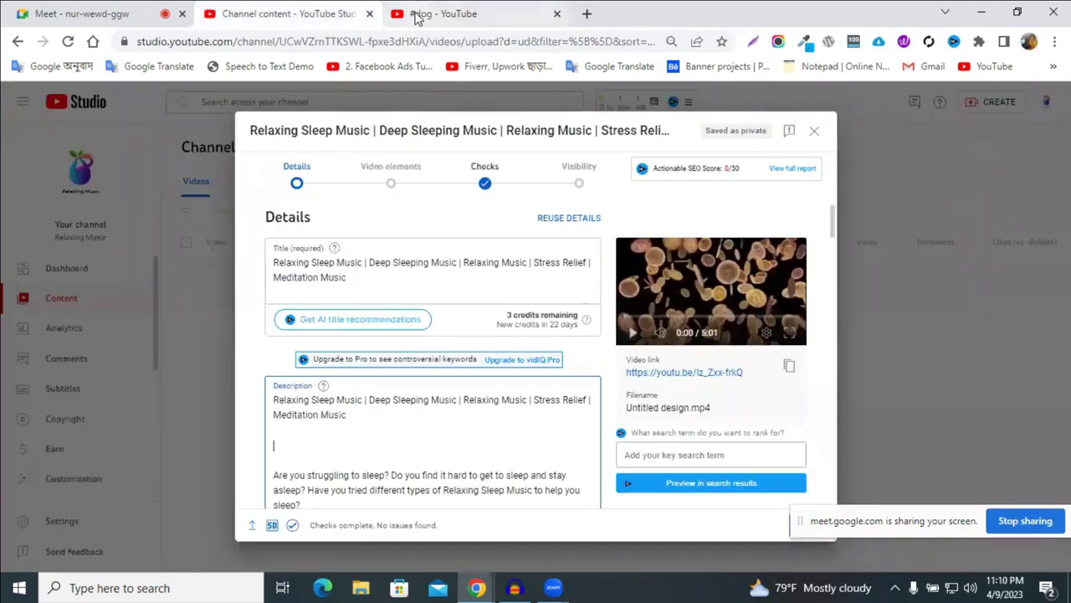
click(416, 18)
Go back from the hashtag page to the Soothing Relaxation video page and look over its title and description.
click(17, 47)
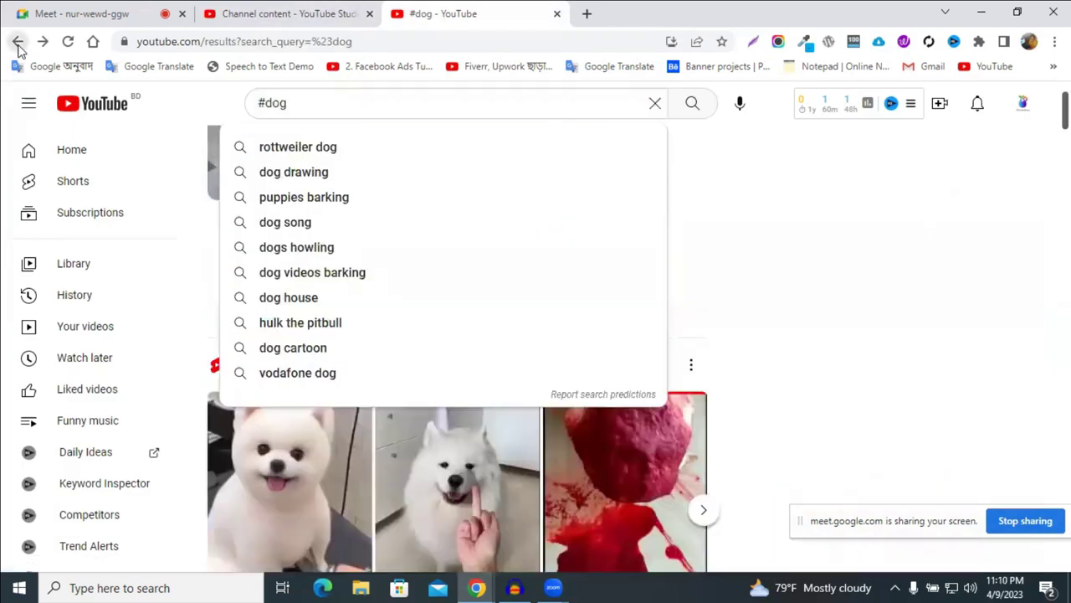
click(18, 42)
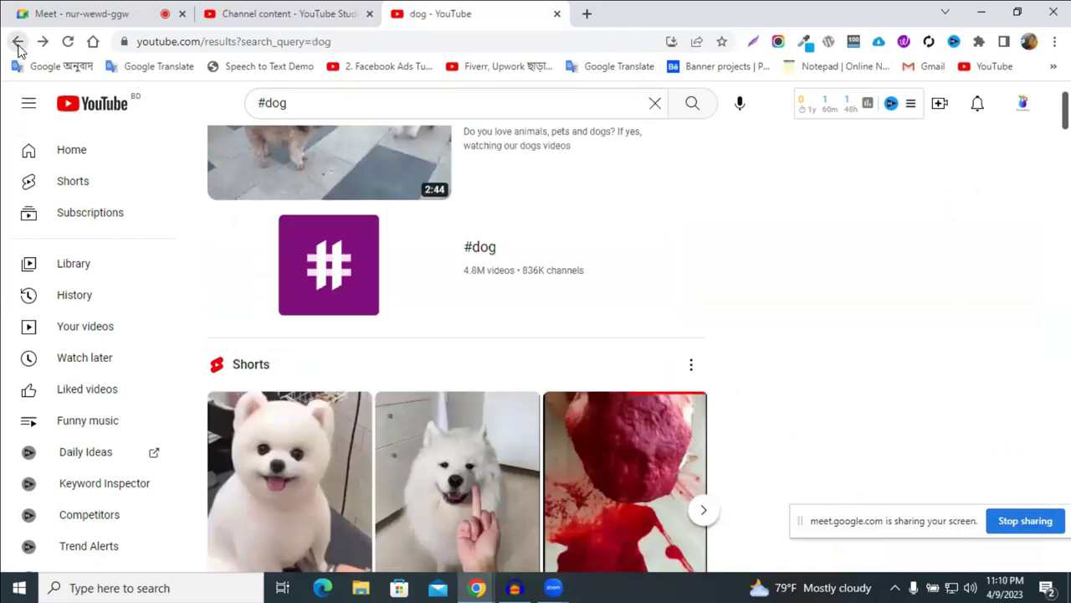
click(17, 47)
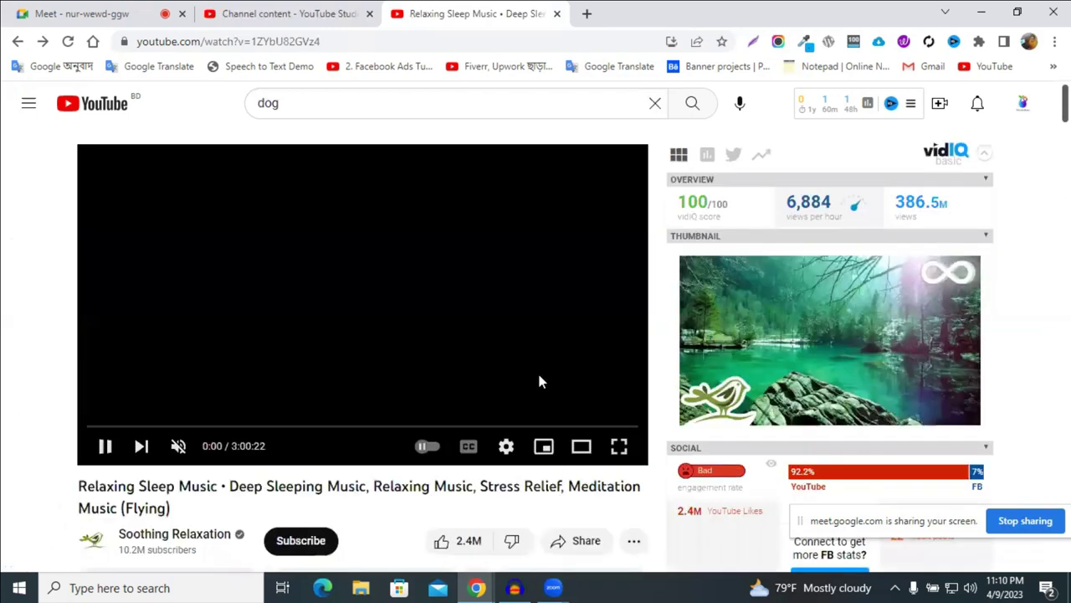
scroll(539, 381, down, 2)
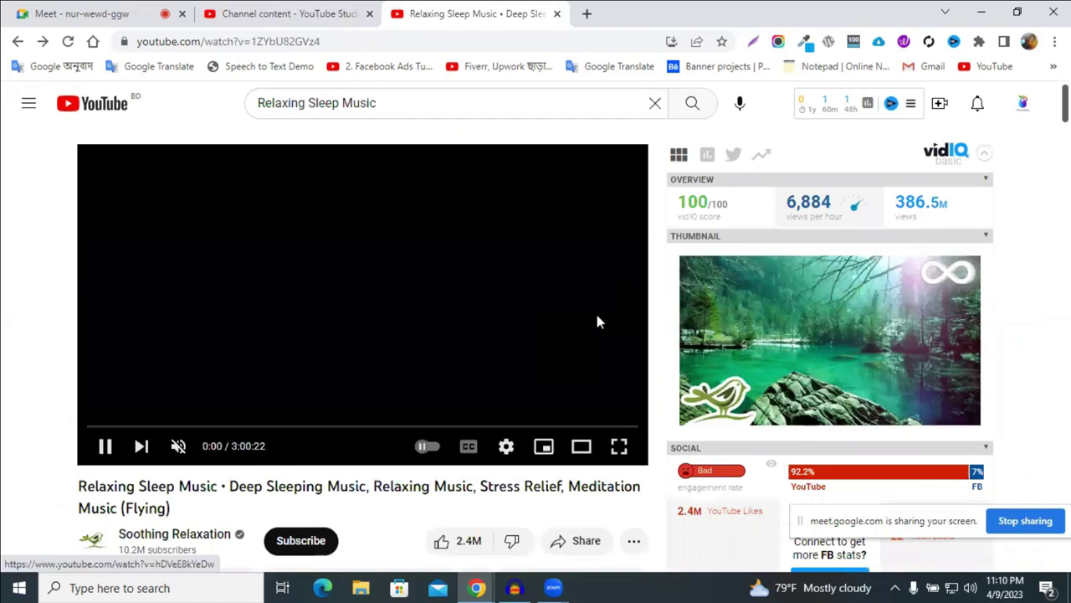
scroll(595, 311, down, 4)
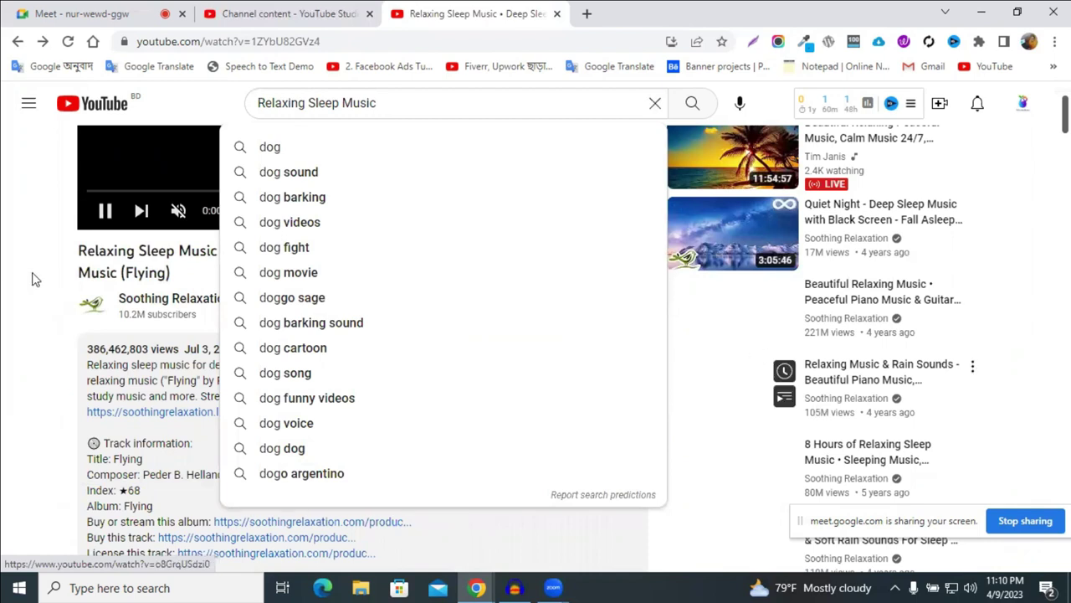
scroll(883, 211, up, 3)
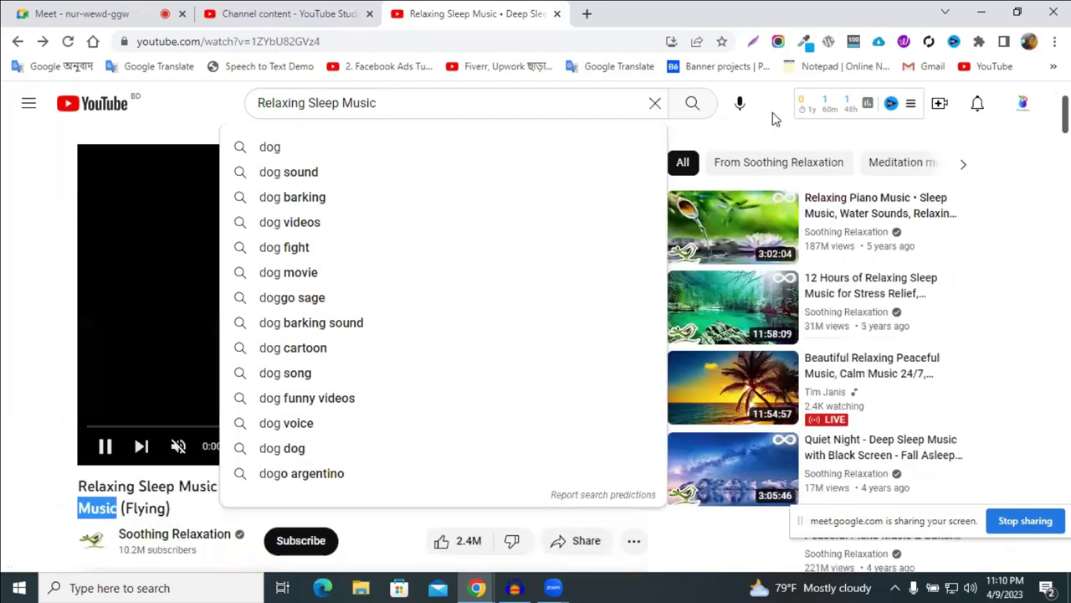
Copy #relaxingmusic #relax #soothingrelaxation from the Soothing Relaxation video and paste them below the keyword line of the upload's description in YouTube Studio.
click(655, 103)
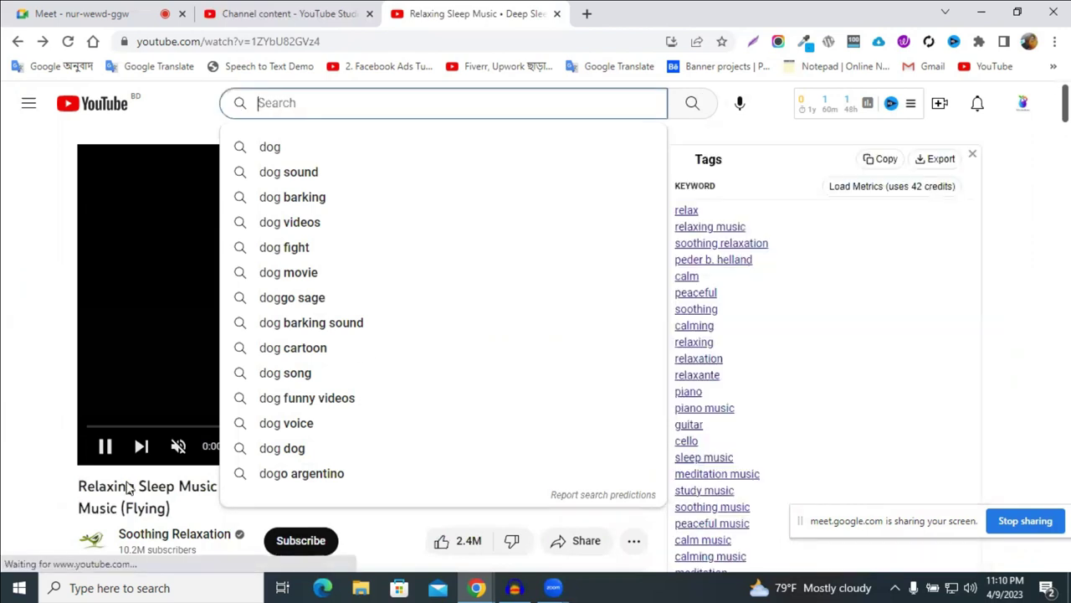
scroll(254, 147, down, 2)
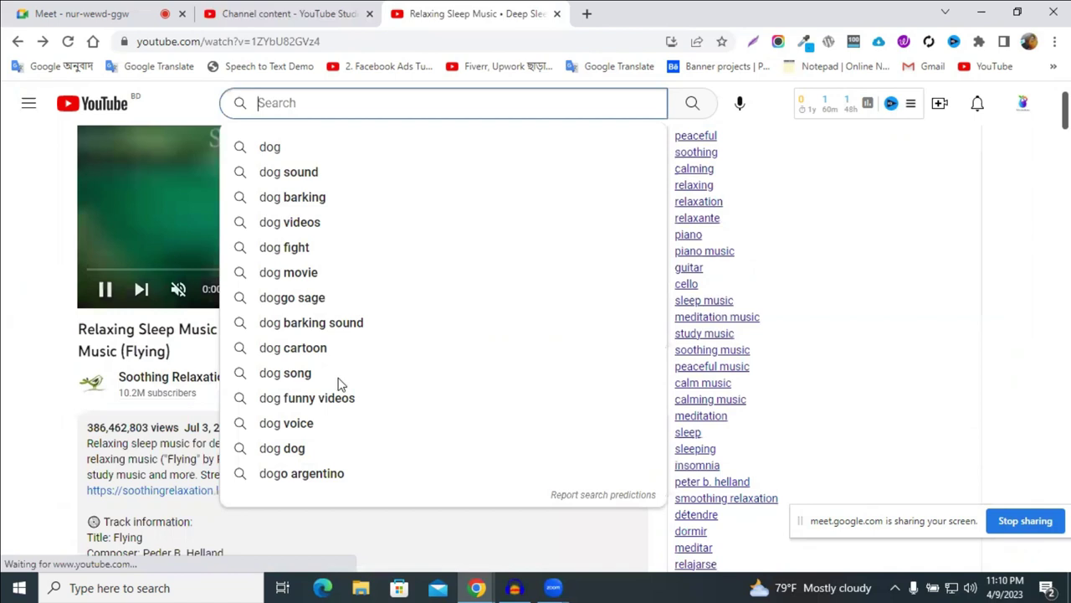
drag(466, 431, 242, 426)
key(ctrl+c)
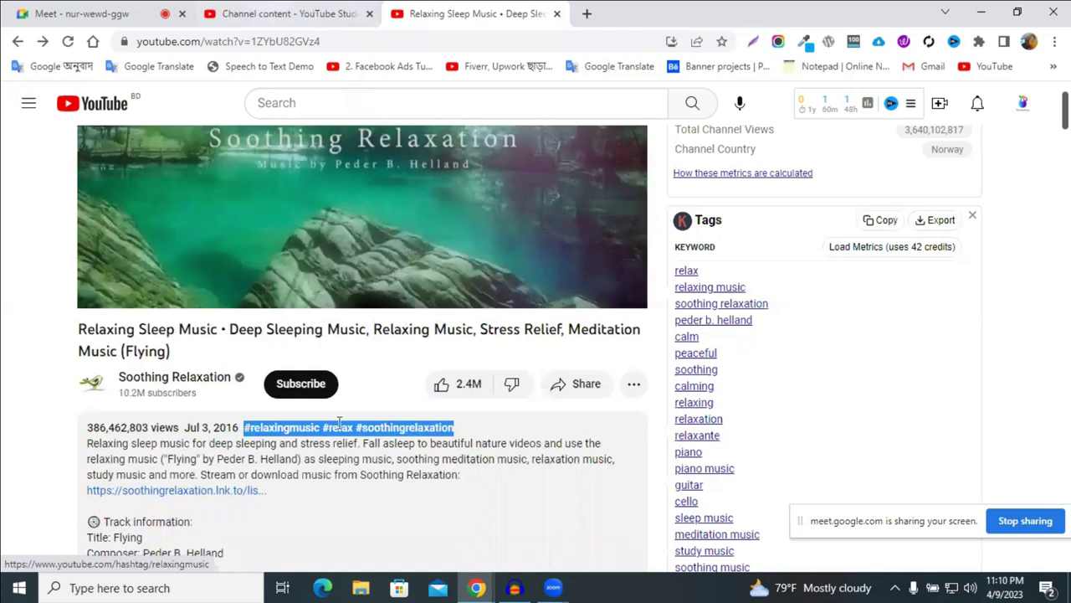
key(ctrl+shift+Tab)
key(ctrl+v)
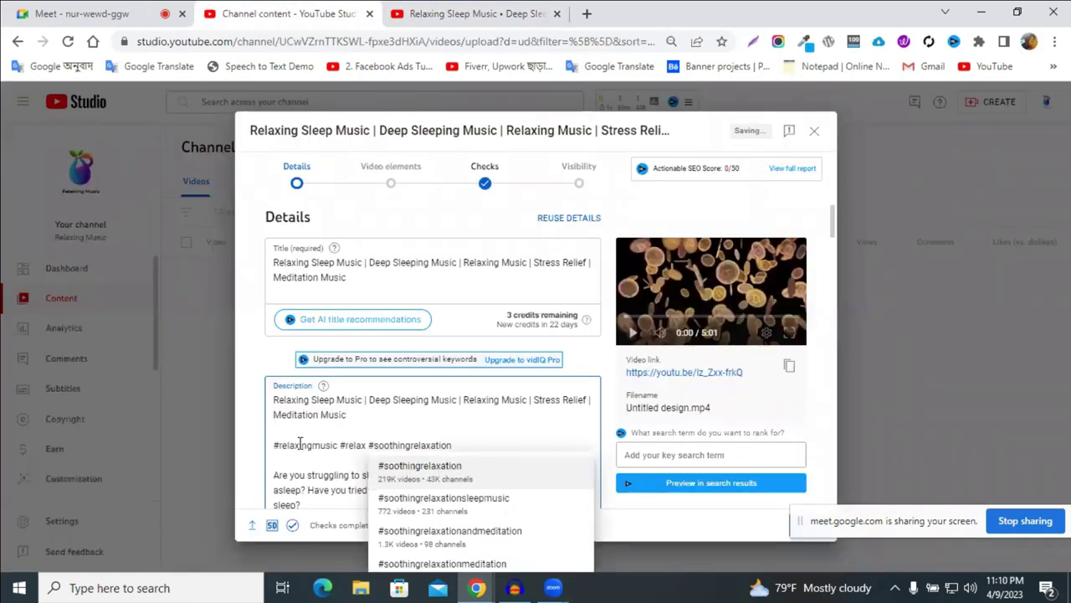
Check the hashtag suggestions for #relaxingmusic, #relax and #soothingrelaxation in the description.
click(300, 444)
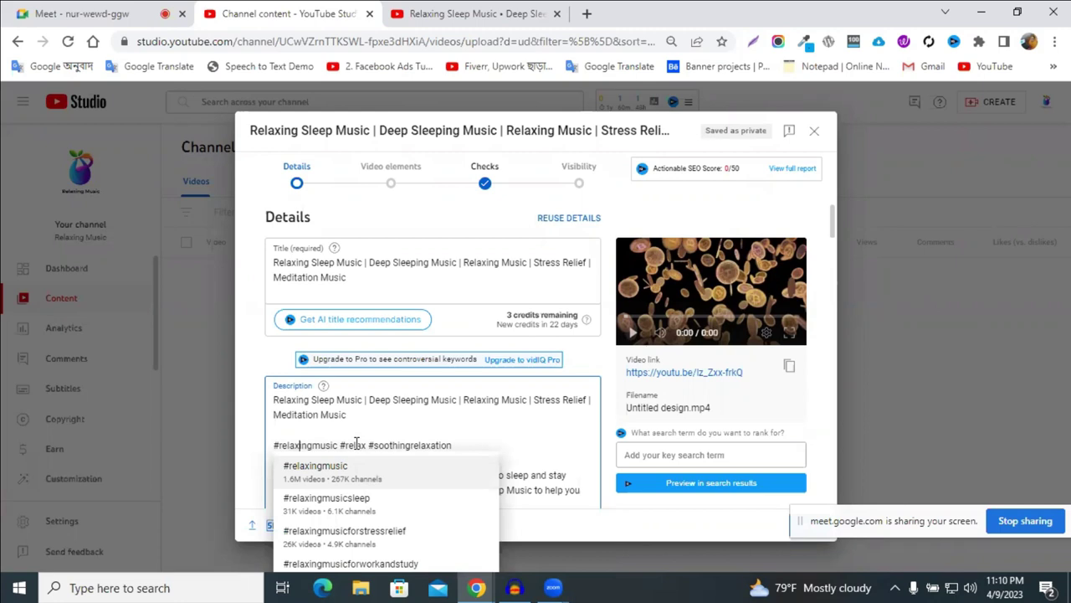
click(356, 445)
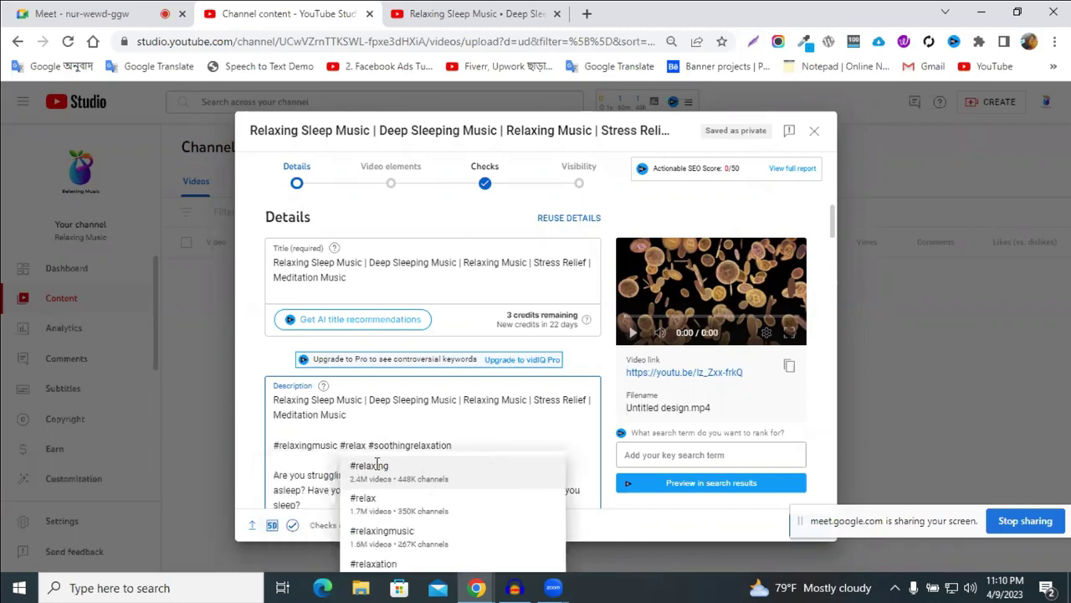
click(524, 446)
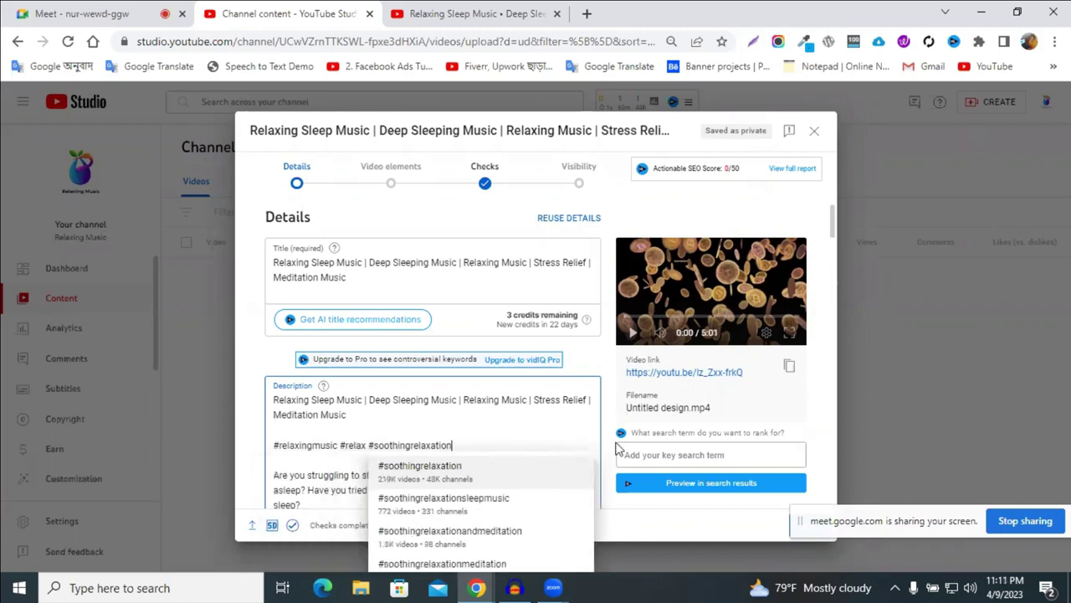
Search Google for "youtube hashtag generator" in a new browser tab.
click(588, 10)
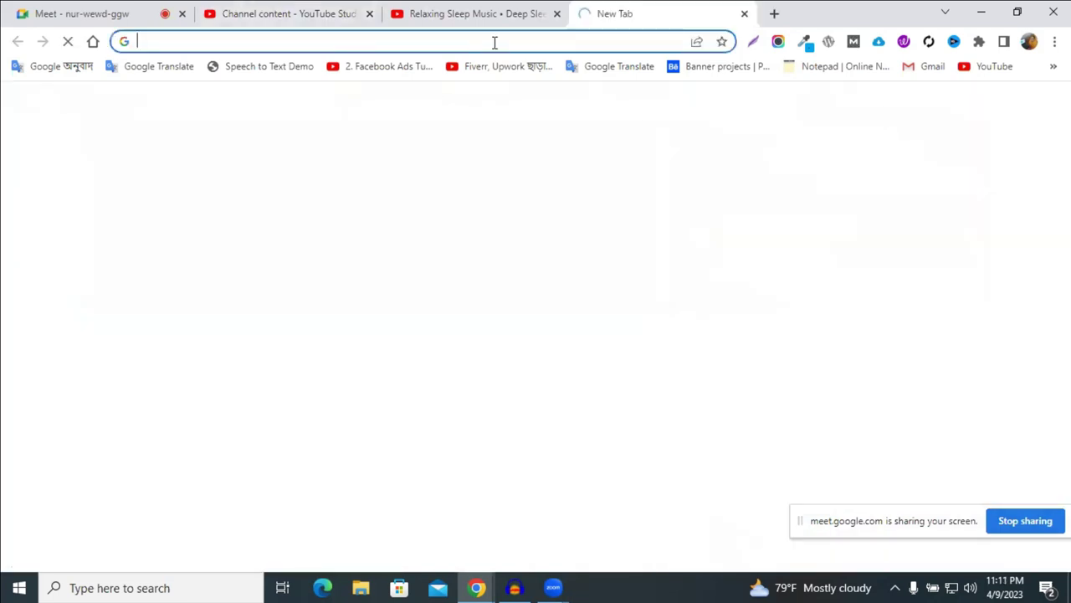
click(495, 42)
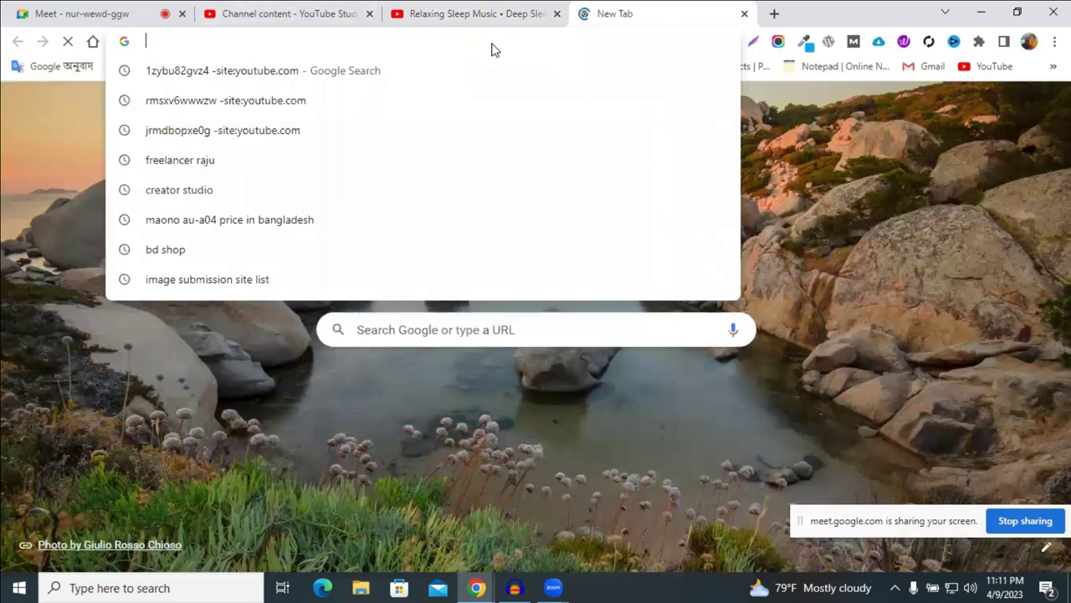
text(you)
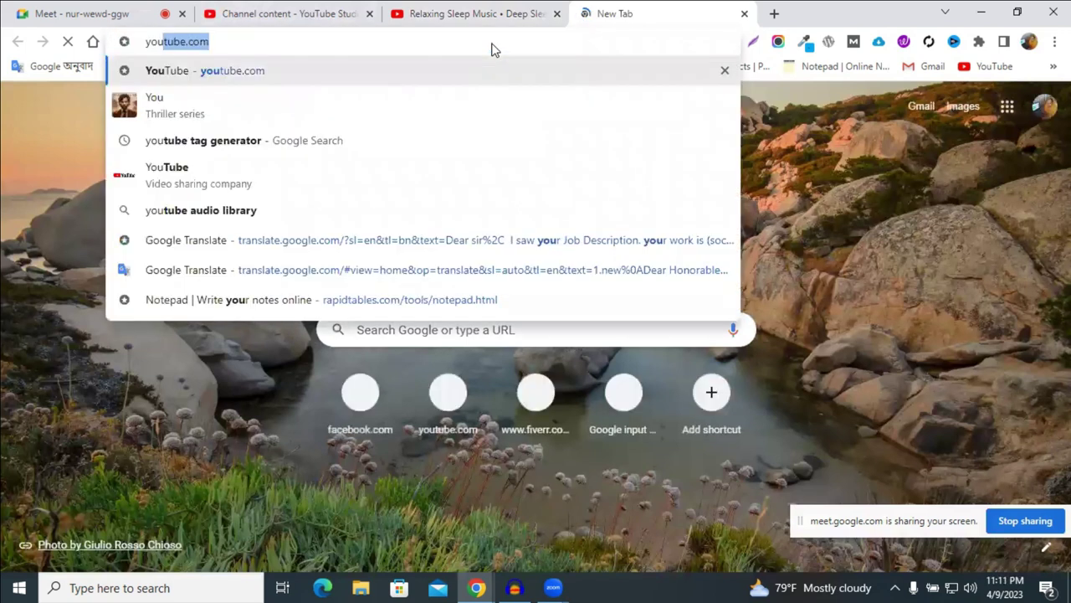
text(tub)
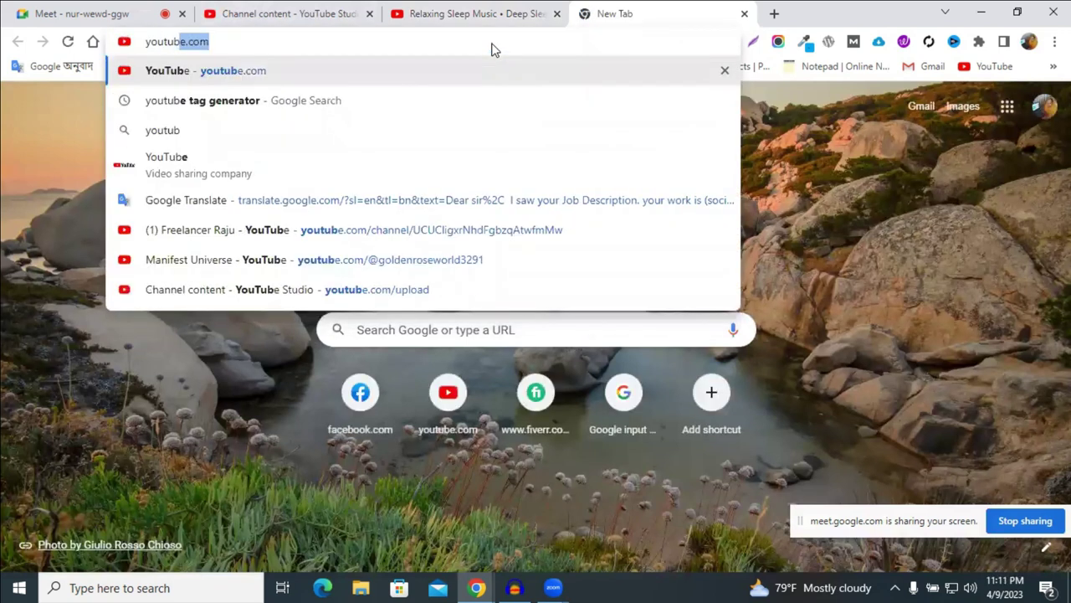
text(e)
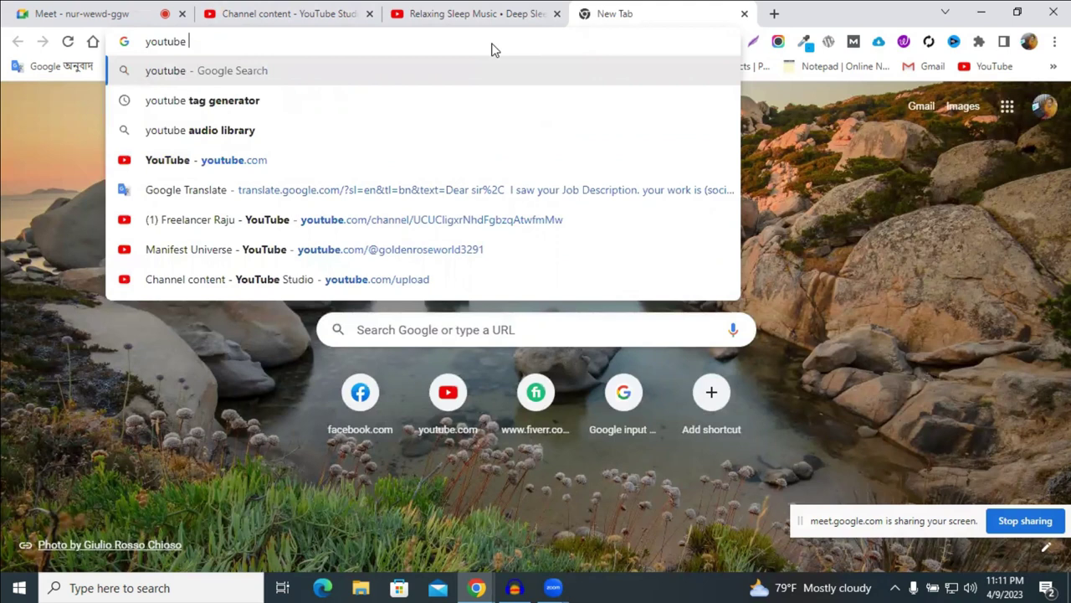
text( has)
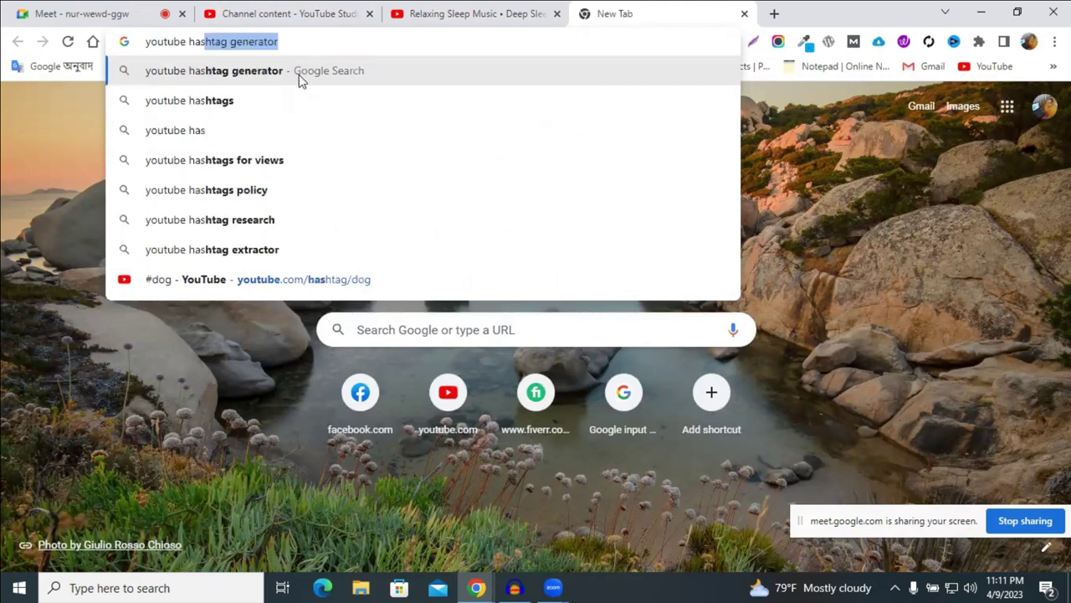
click(301, 73)
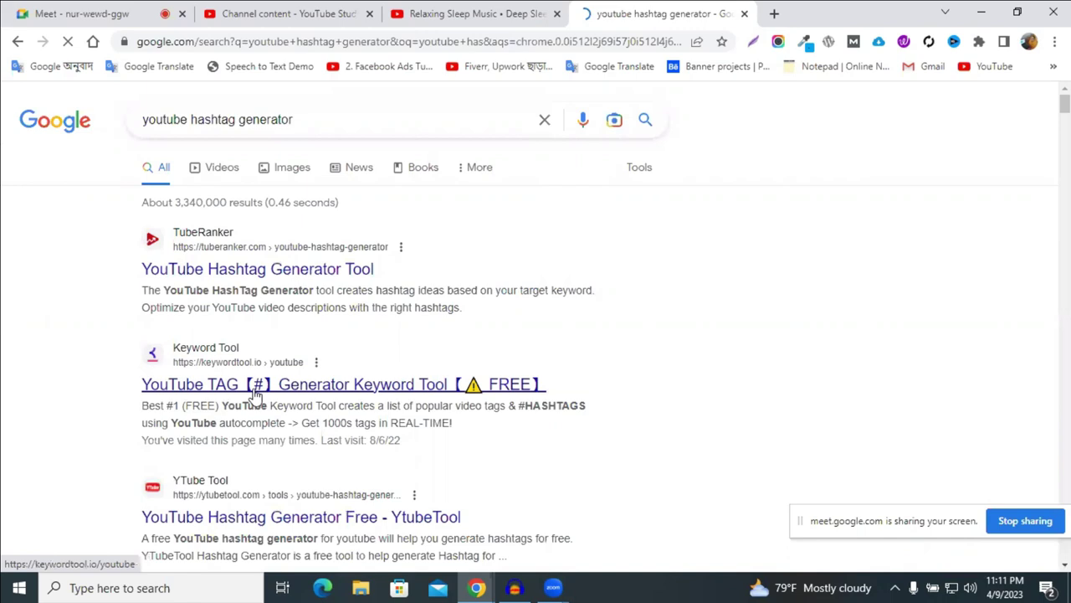
Open YtubeTool's free YouTube Hashtag Generator from the Google search results.
scroll(260, 391, down, 3)
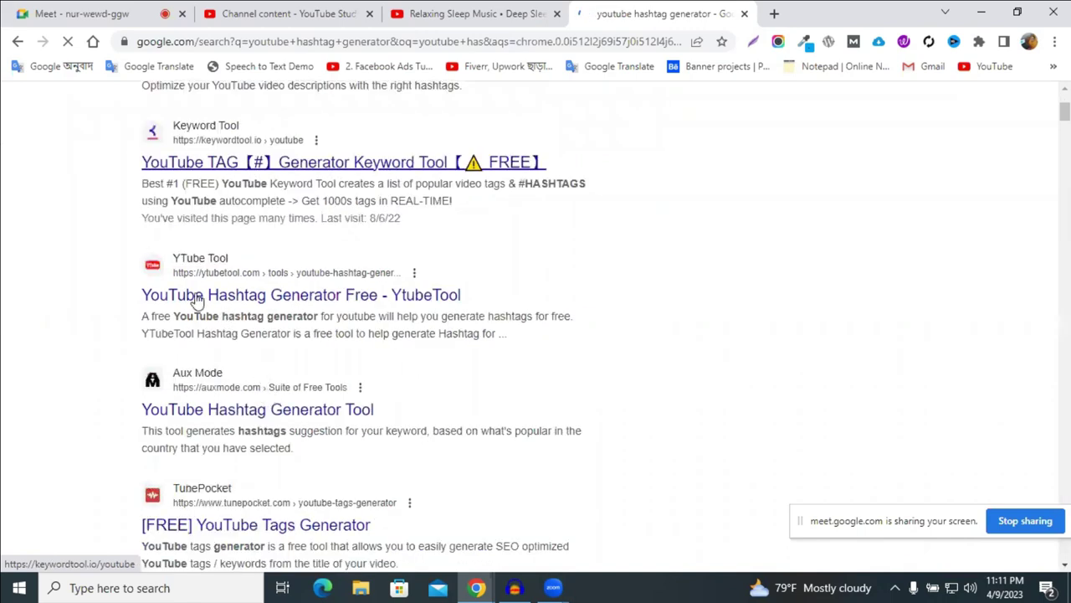
click(291, 287)
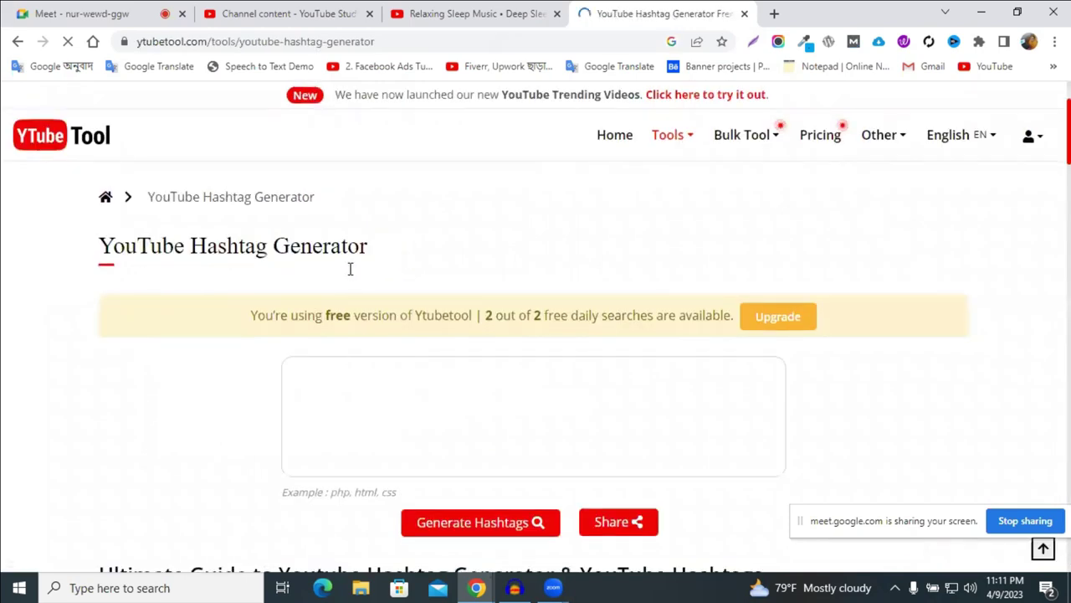
scroll(352, 273, down, 3)
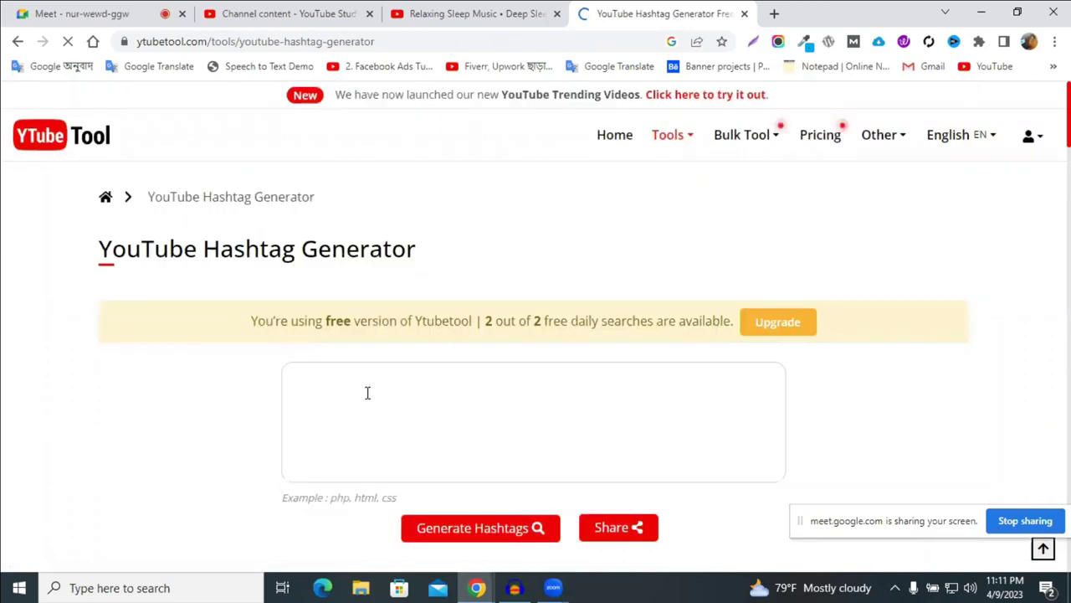
Generate hashtags for the keyword "dog" and complete the "I'm not a robot" verification.
click(327, 374)
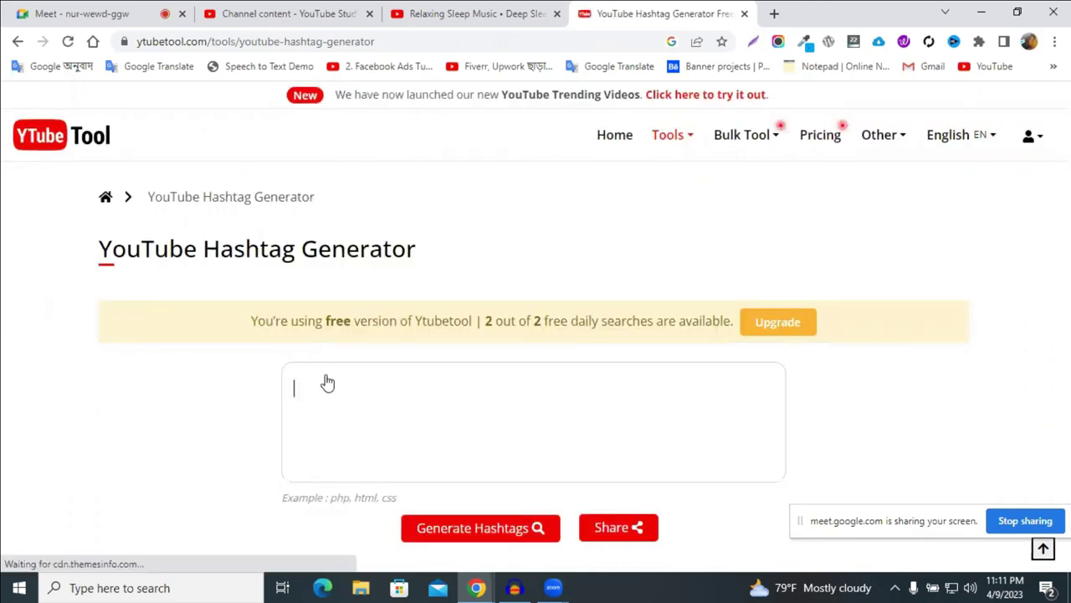
text(dog)
key(Return)
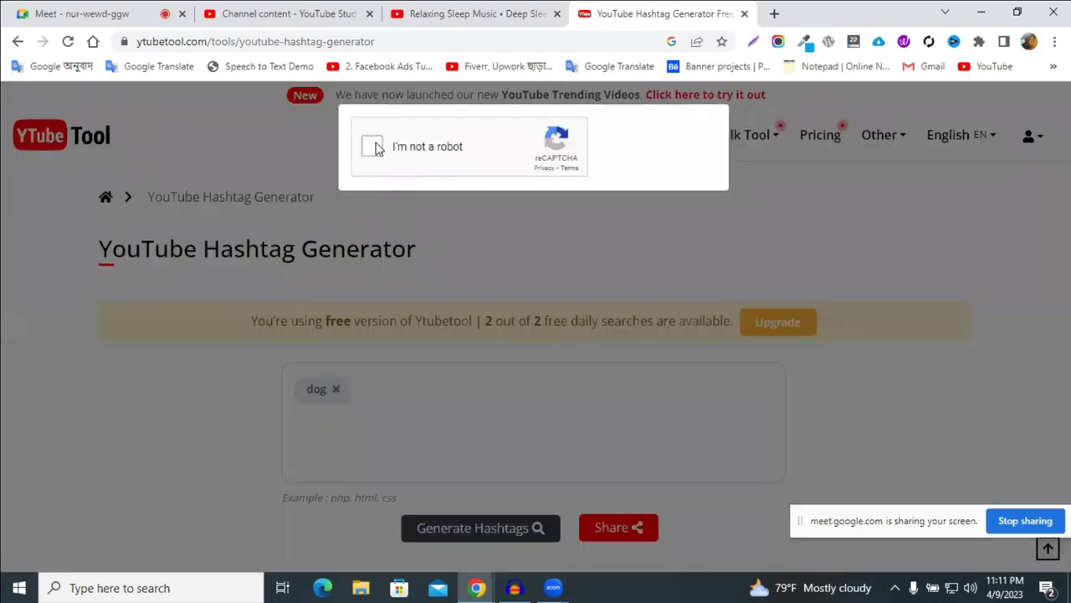
click(374, 149)
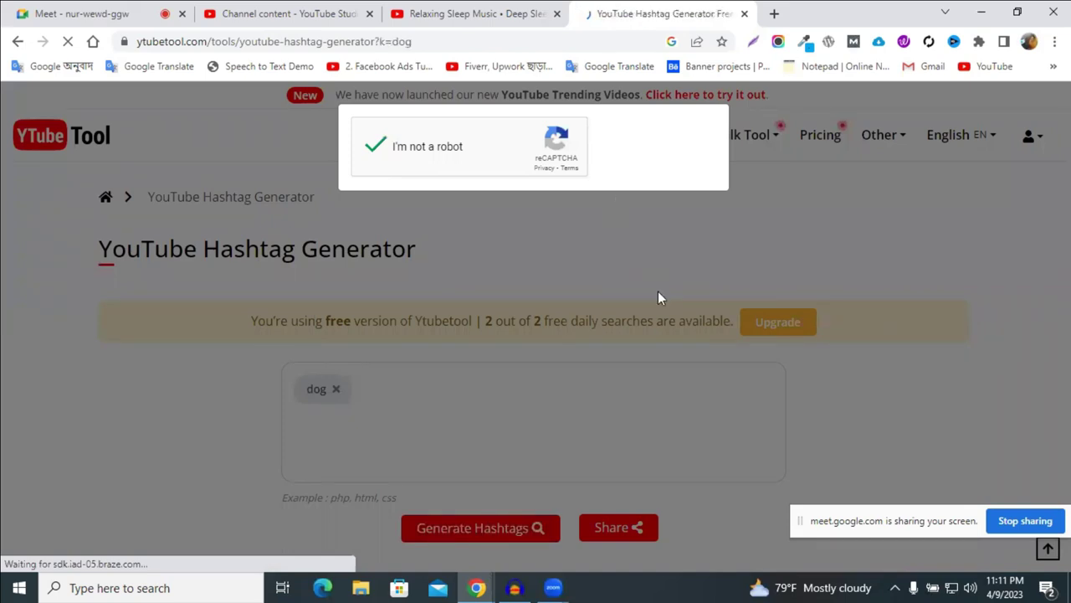
Review the hashtags generated for "dog", copy the whole list, and close the hashtag generator page.
scroll(658, 298, down, 3)
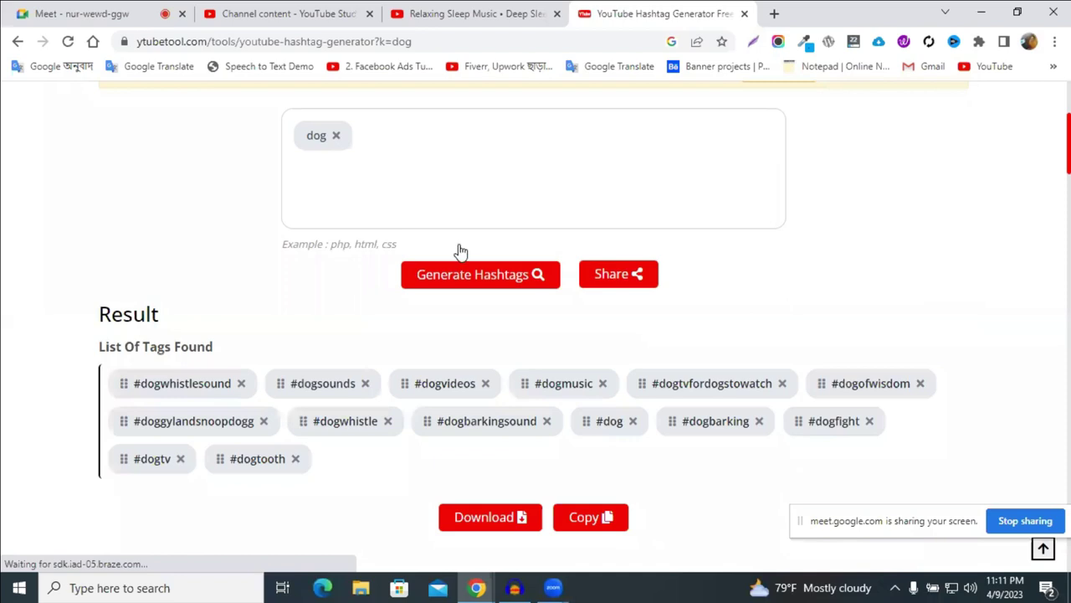
scroll(460, 248, down, 2)
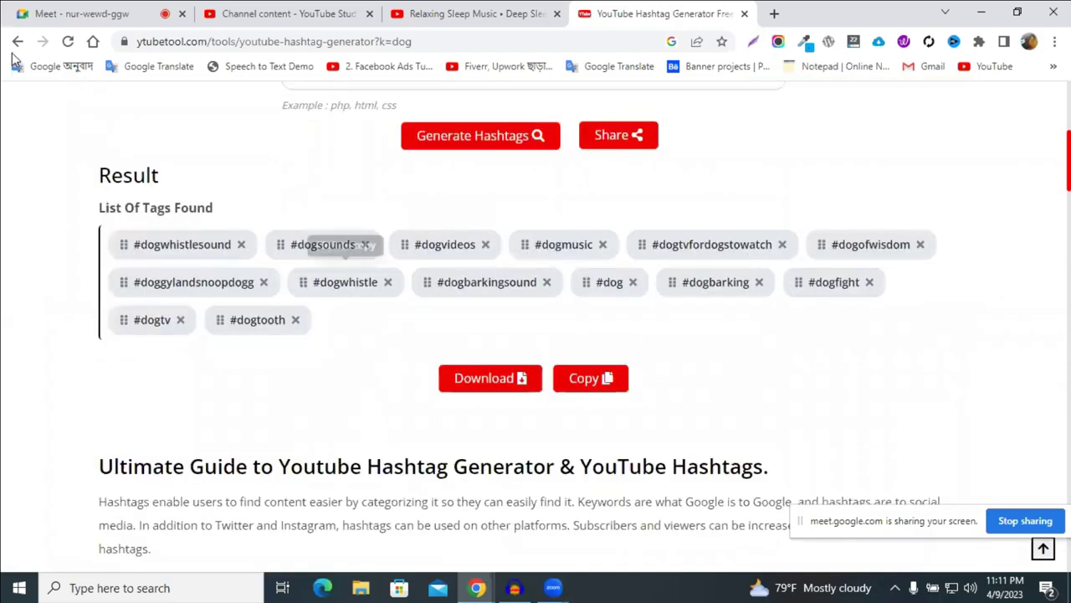
scroll(335, 251, up, 5)
scroll(538, 308, down, 3)
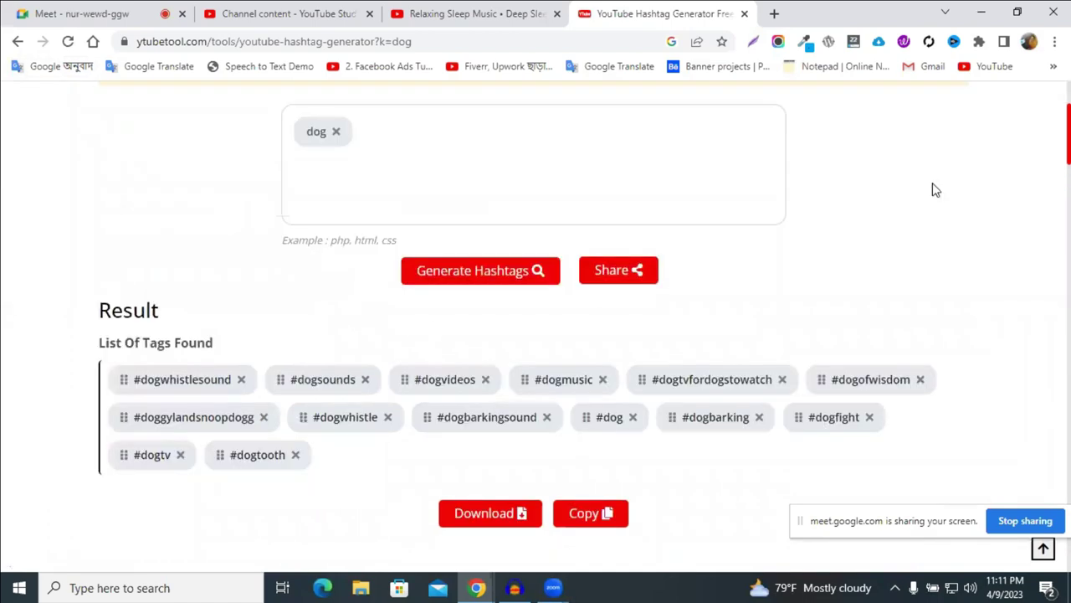
scroll(932, 189, down, 3)
scroll(573, 225, up, 2)
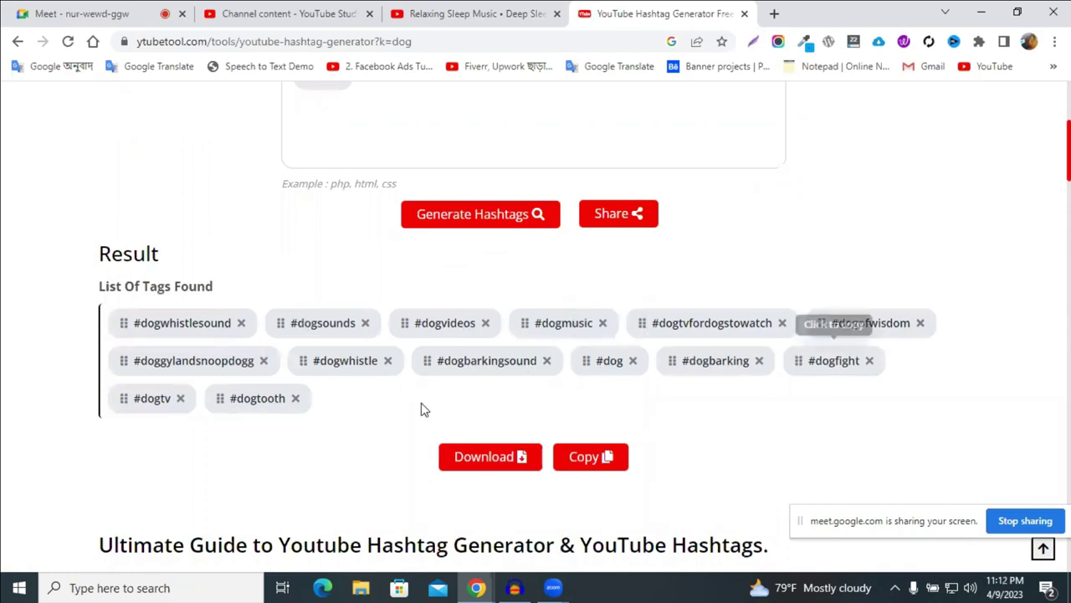
click(587, 460)
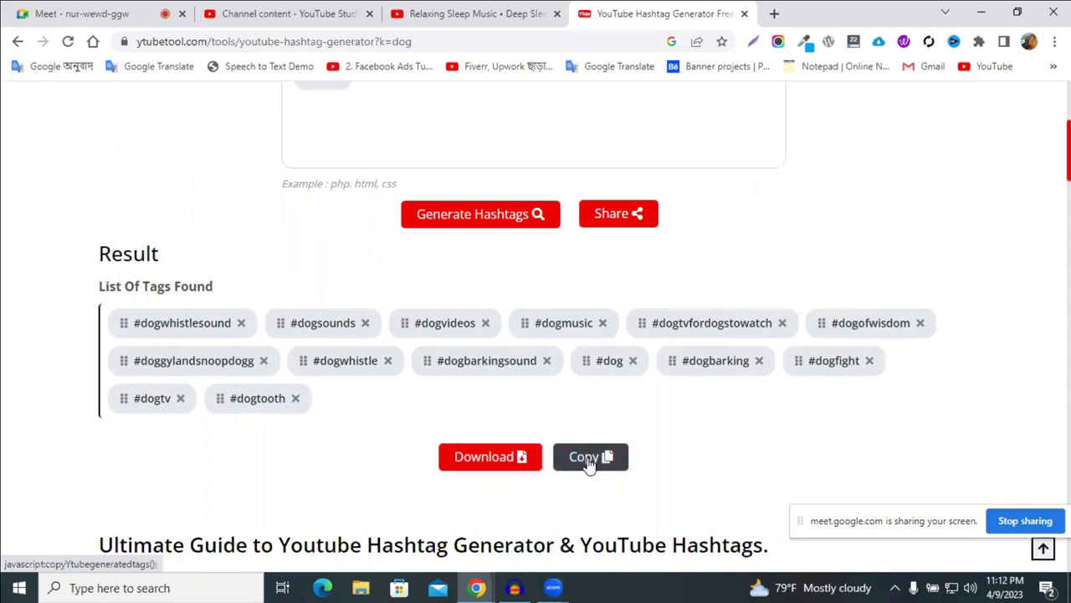
click(746, 14)
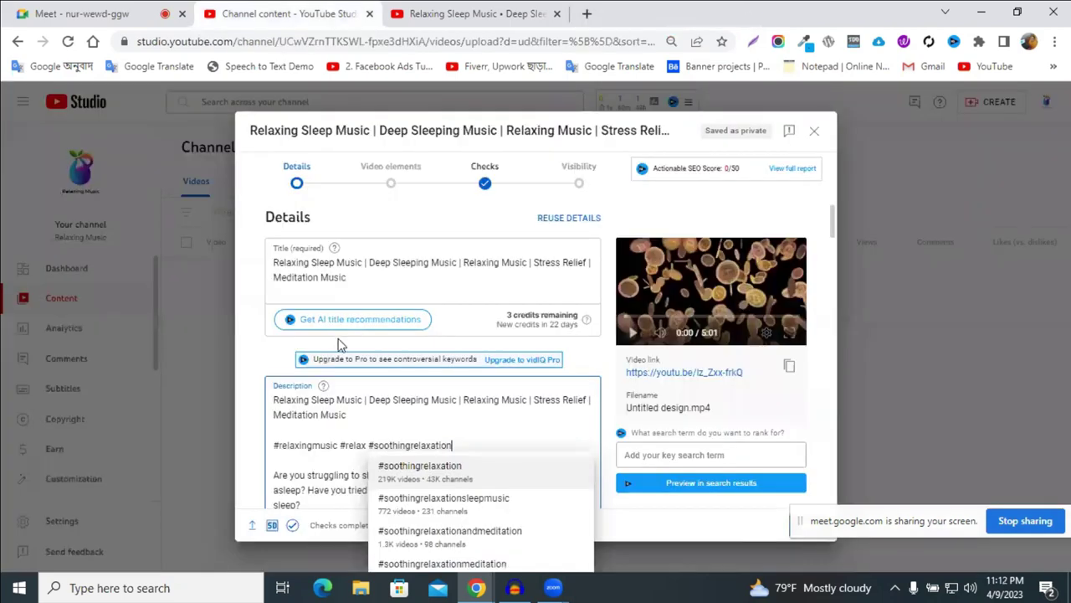
Review the video's title, description and hashtags in the upload details, down to the thumbnail section.
scroll(506, 326, down, 1)
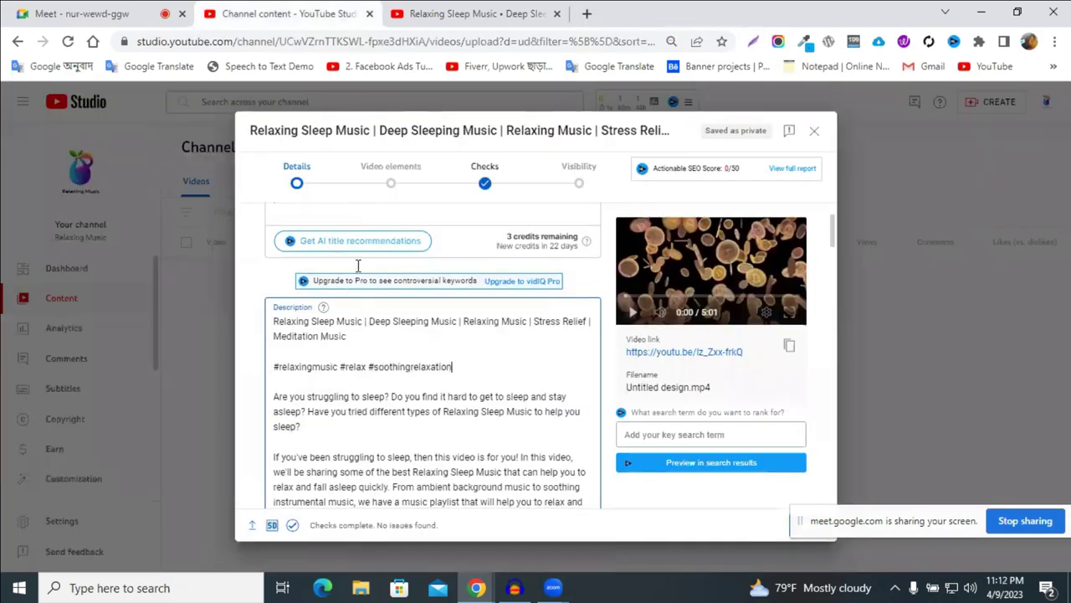
scroll(364, 263, up, 2)
scroll(245, 322, down, 1)
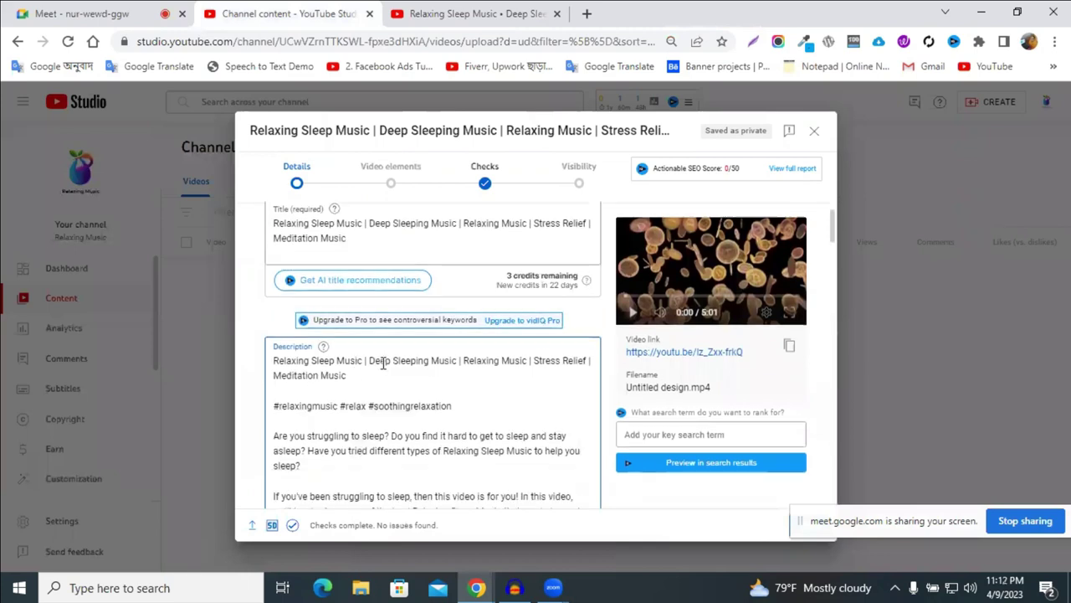
scroll(383, 362, down, 2)
scroll(450, 297, up, 2)
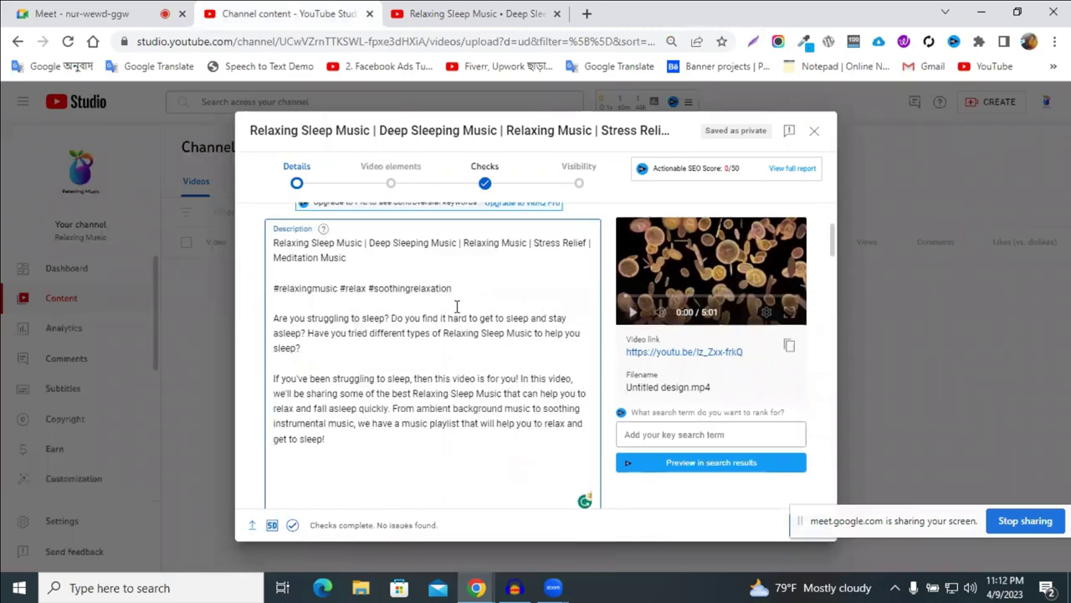
scroll(531, 322, down, 3)
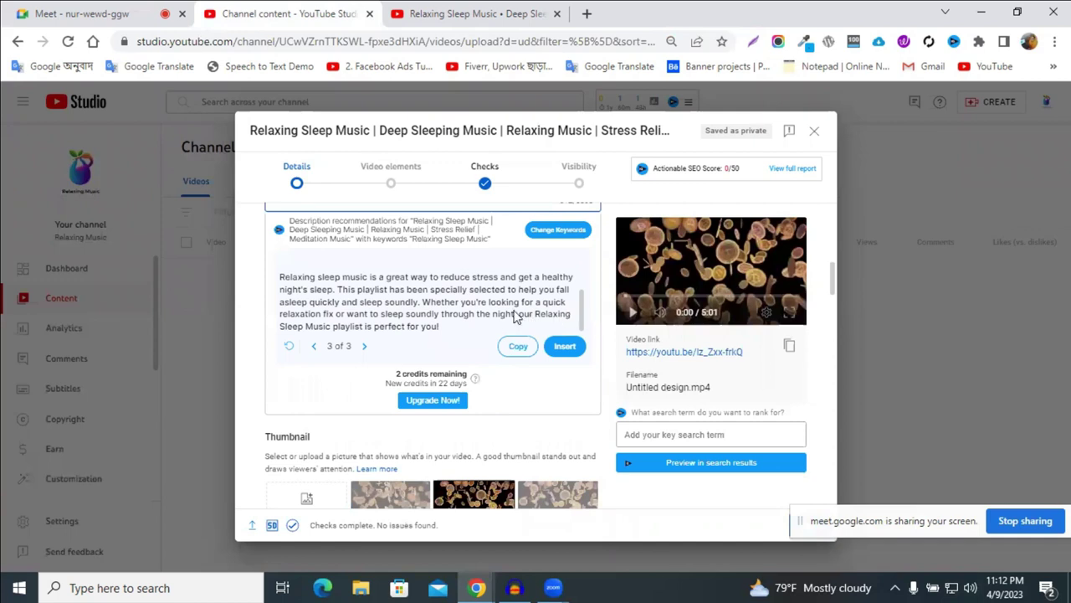
scroll(514, 311, down, 5)
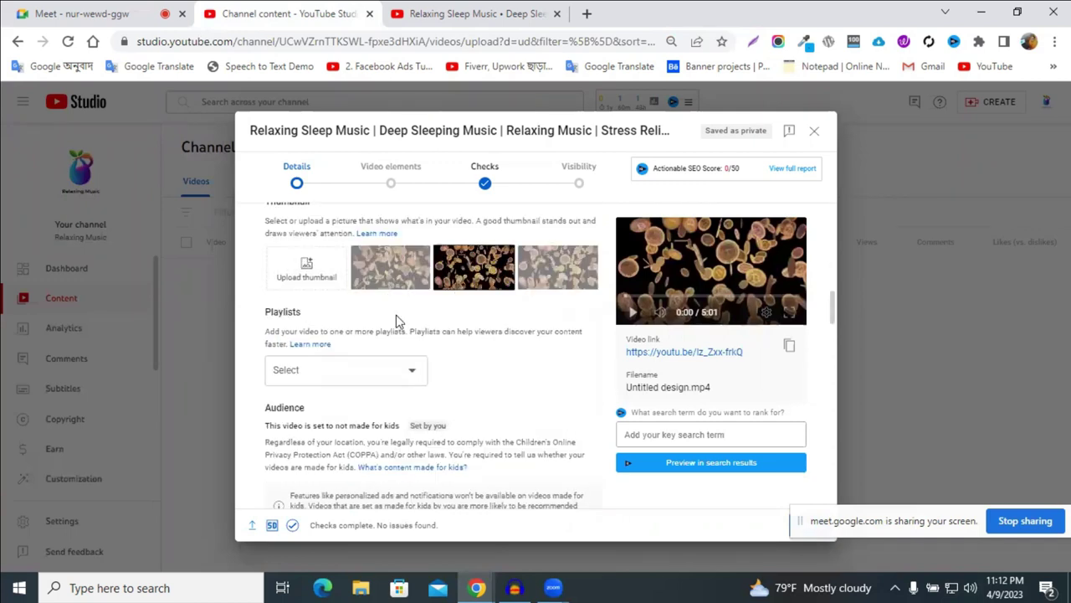
click(307, 264)
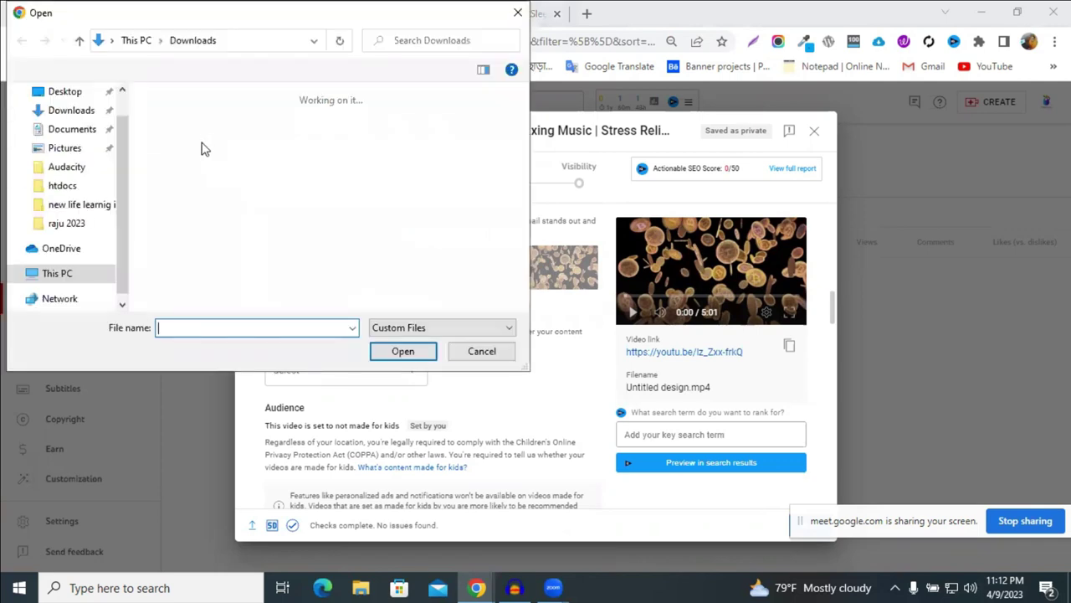
click(176, 144)
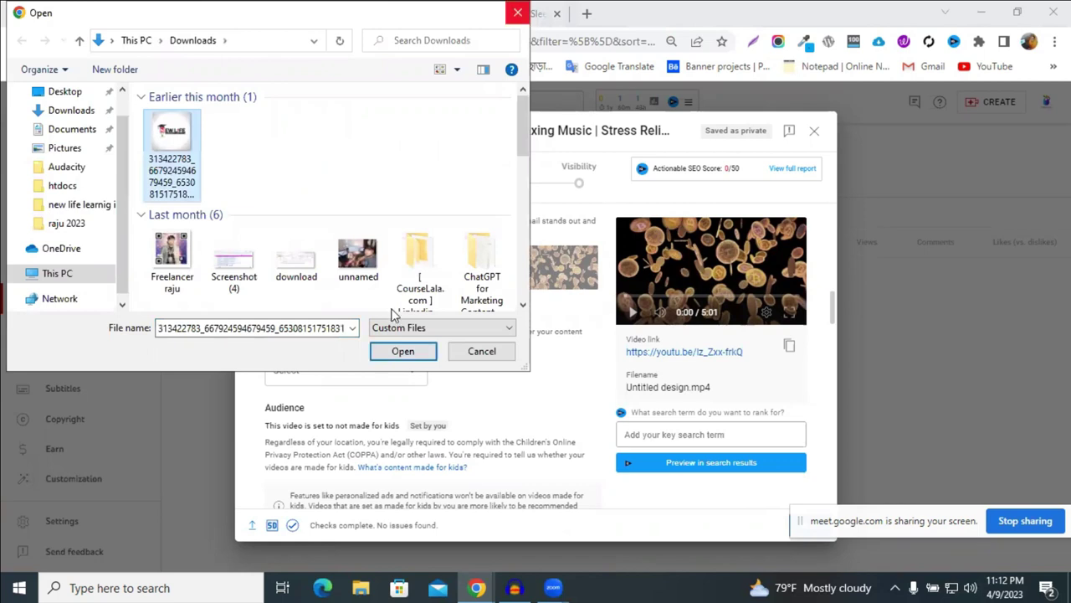
click(481, 351)
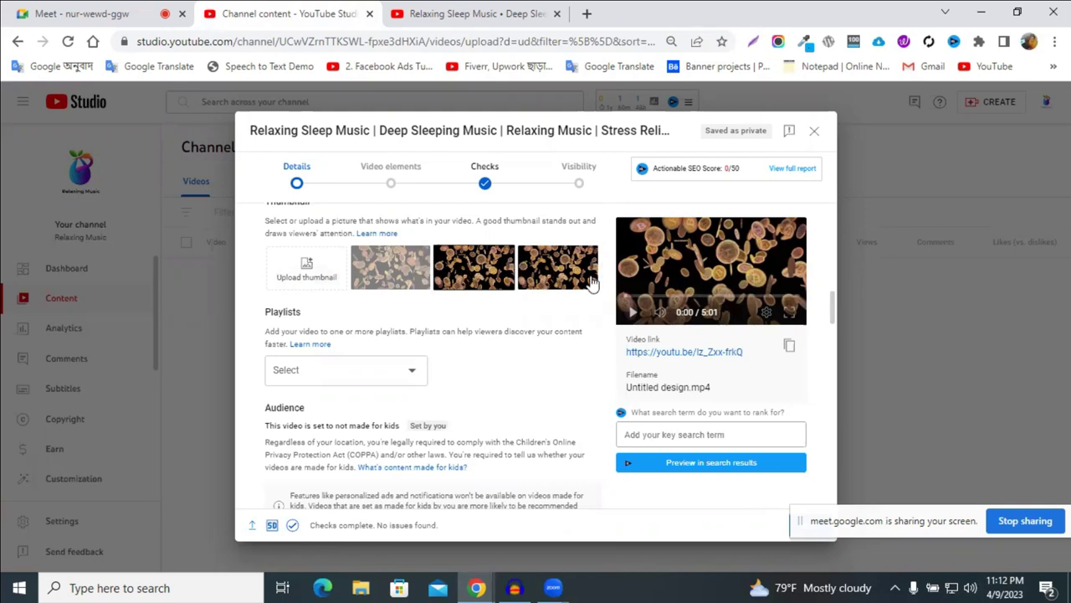
Try the first suggested frame as the video thumbnail and reselect the middle frame.
click(477, 276)
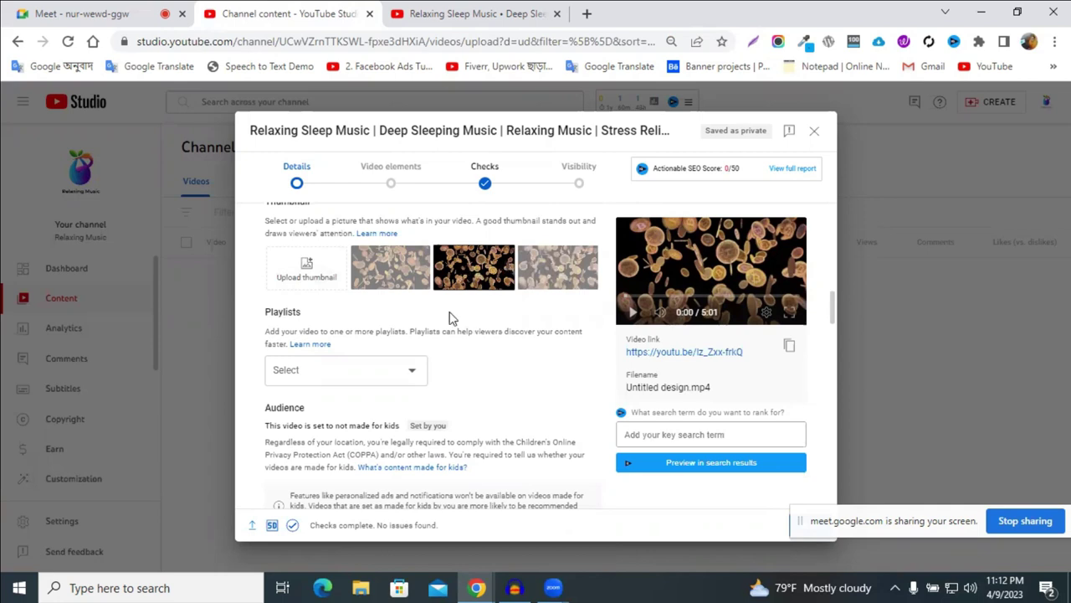
click(383, 277)
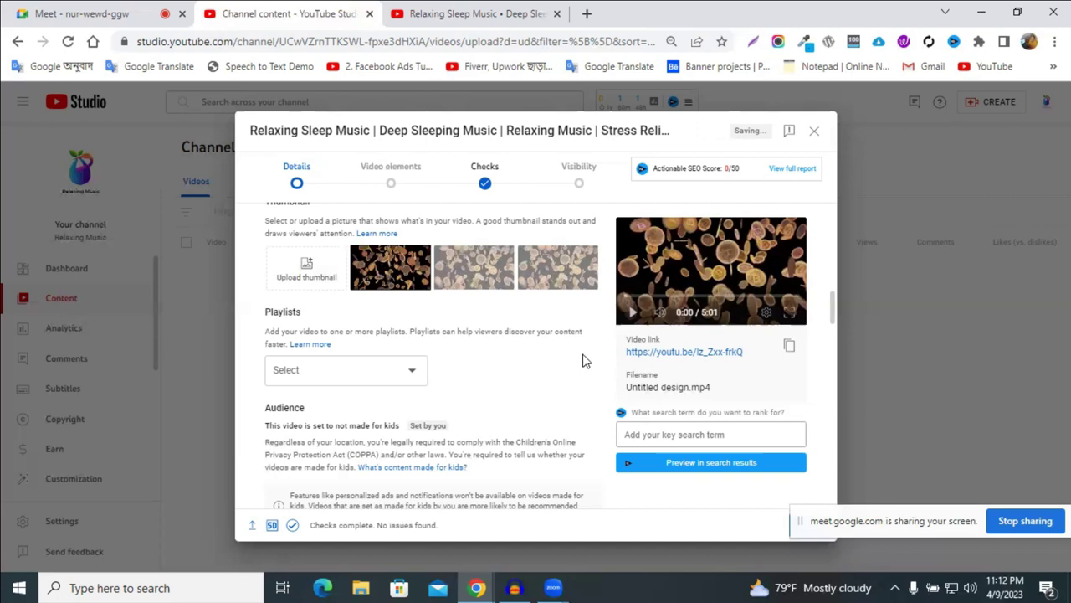
click(474, 276)
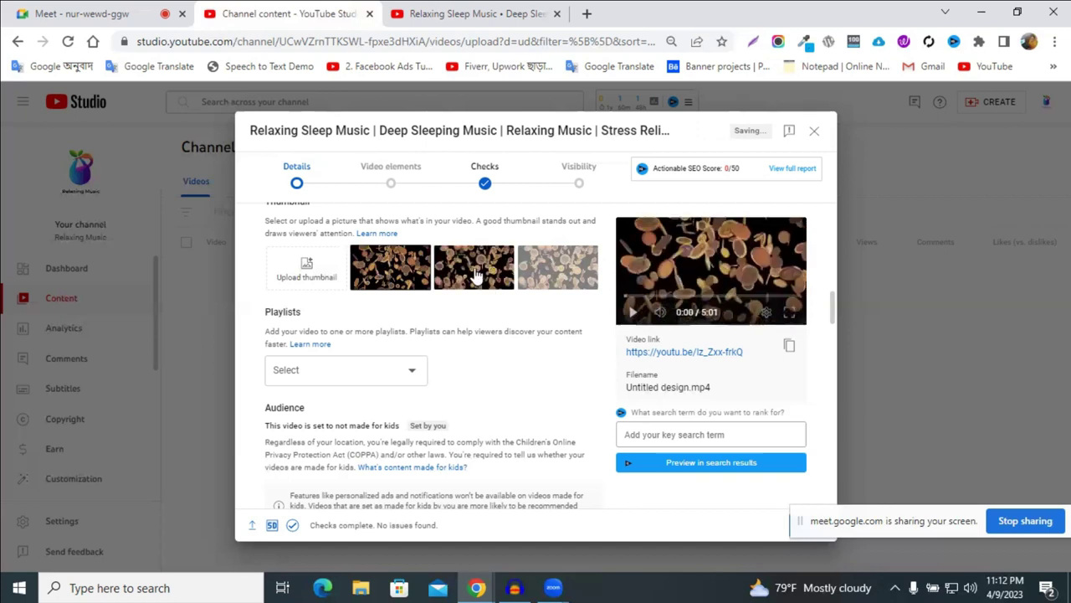
click(473, 276)
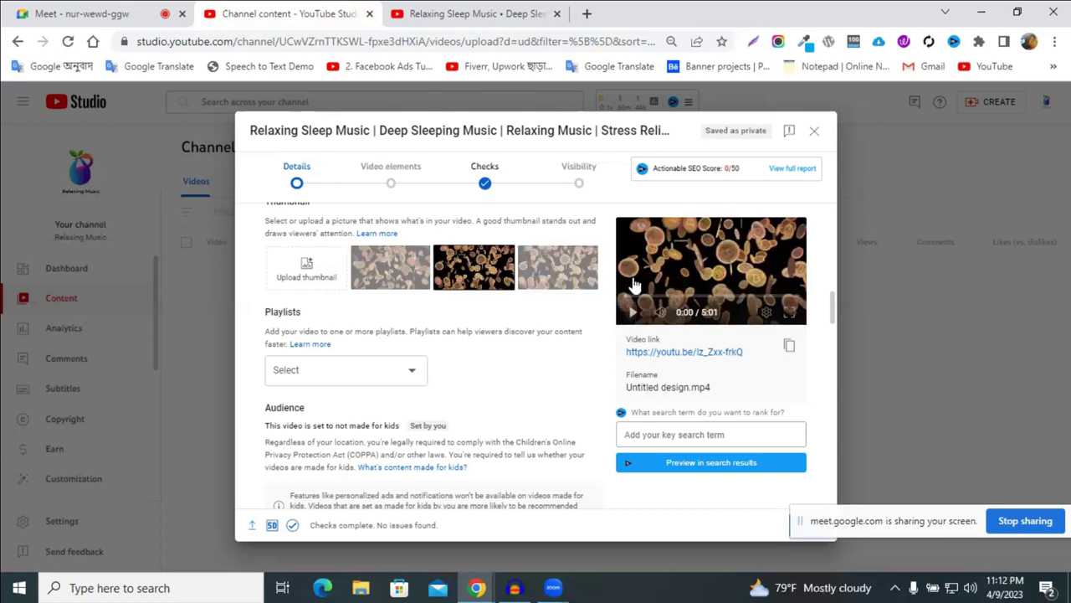
Review the audience, paid promotion, automatic chapters and featured places settings, down to the empty tags field.
scroll(477, 318, down, 3)
scroll(347, 341, up, 1)
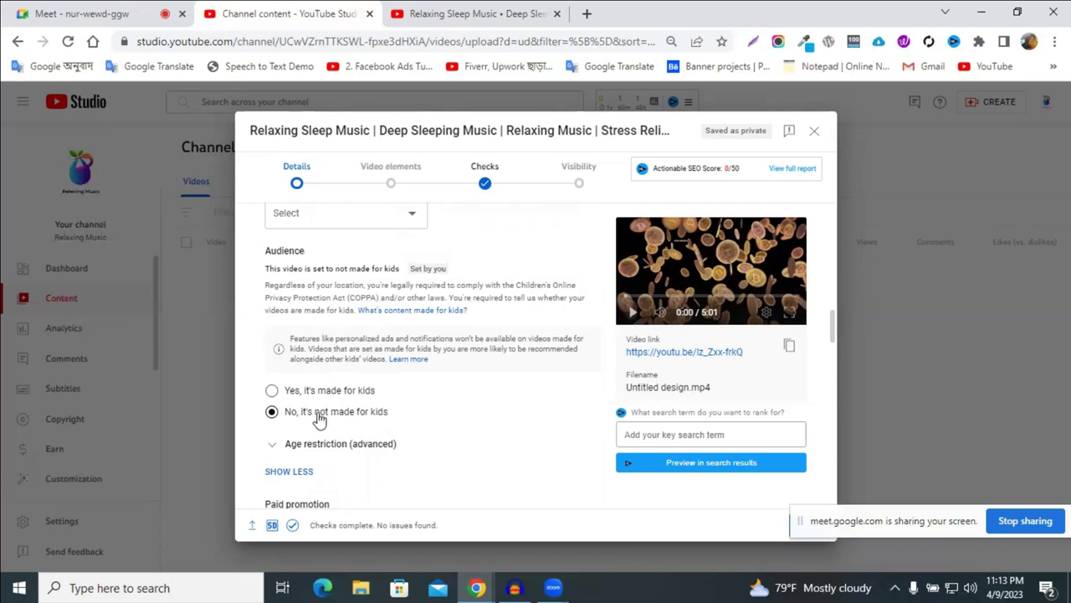
scroll(402, 414, down, 2)
scroll(401, 415, down, 1)
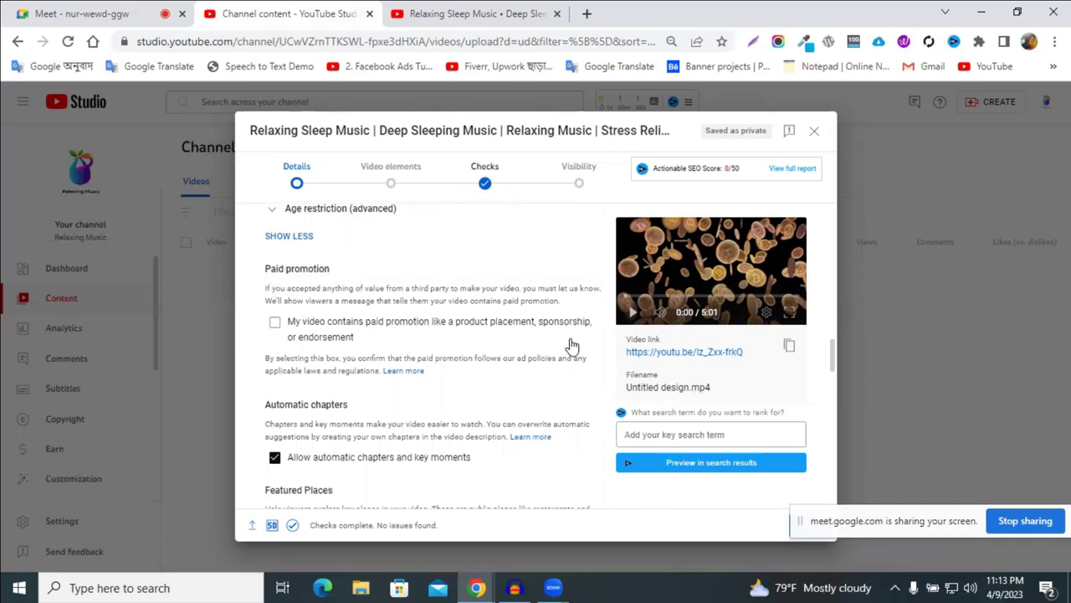
scroll(571, 345, down, 1)
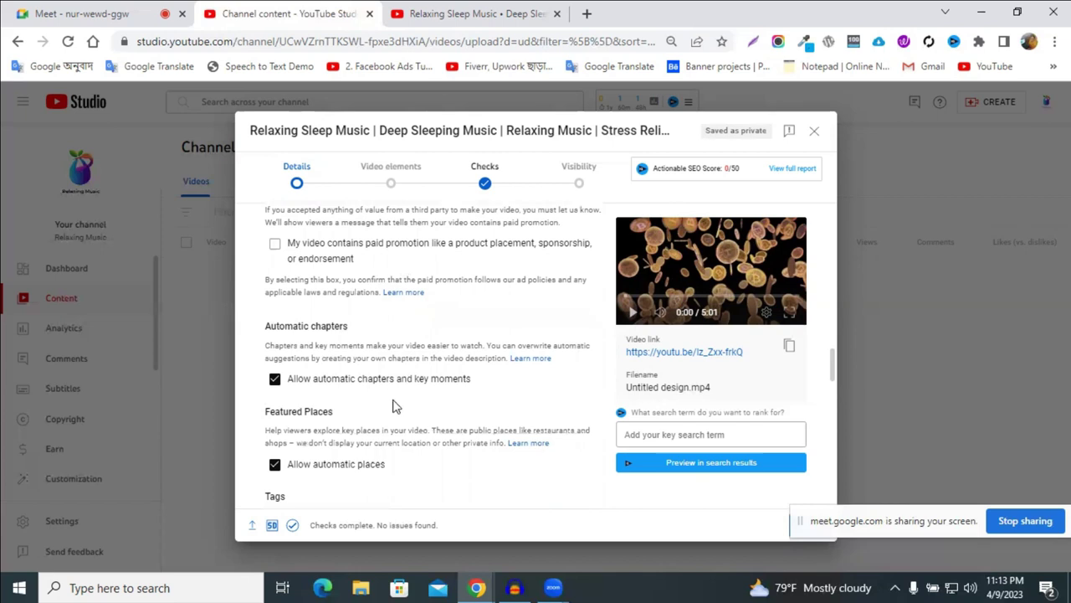
scroll(429, 397, down, 2)
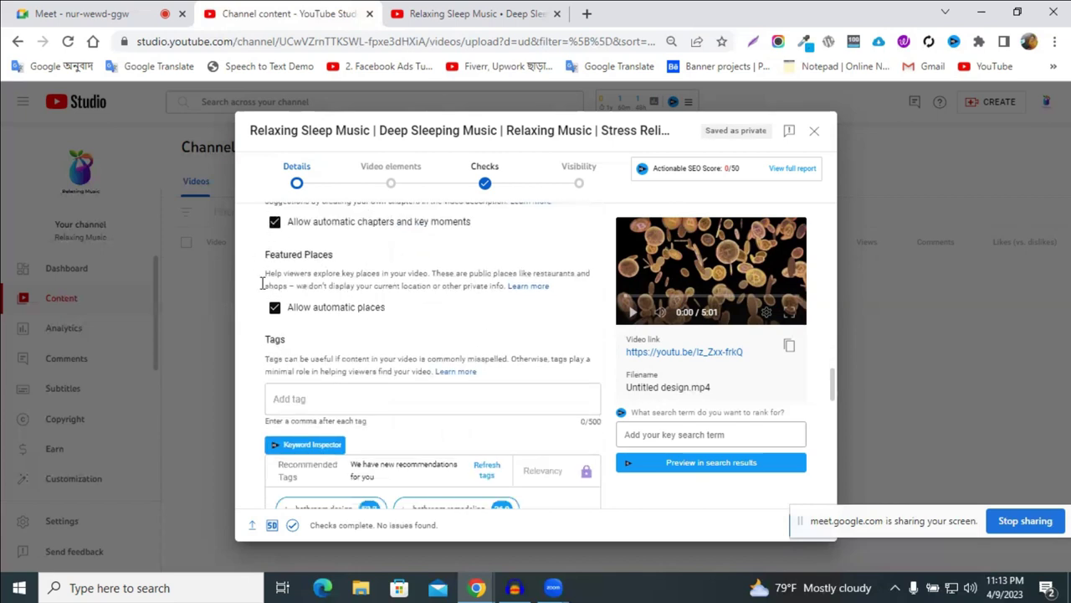
scroll(394, 321, down, 2)
click(312, 248)
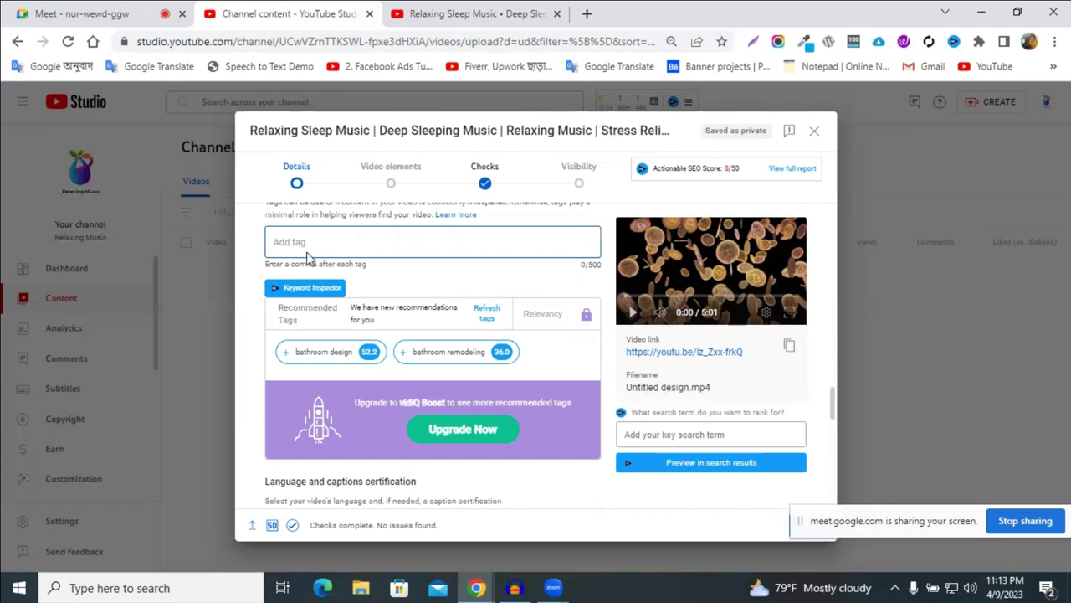
Copy the tag "relaxation" from the video tags listed for the Soothing Relaxation reference video.
click(456, 11)
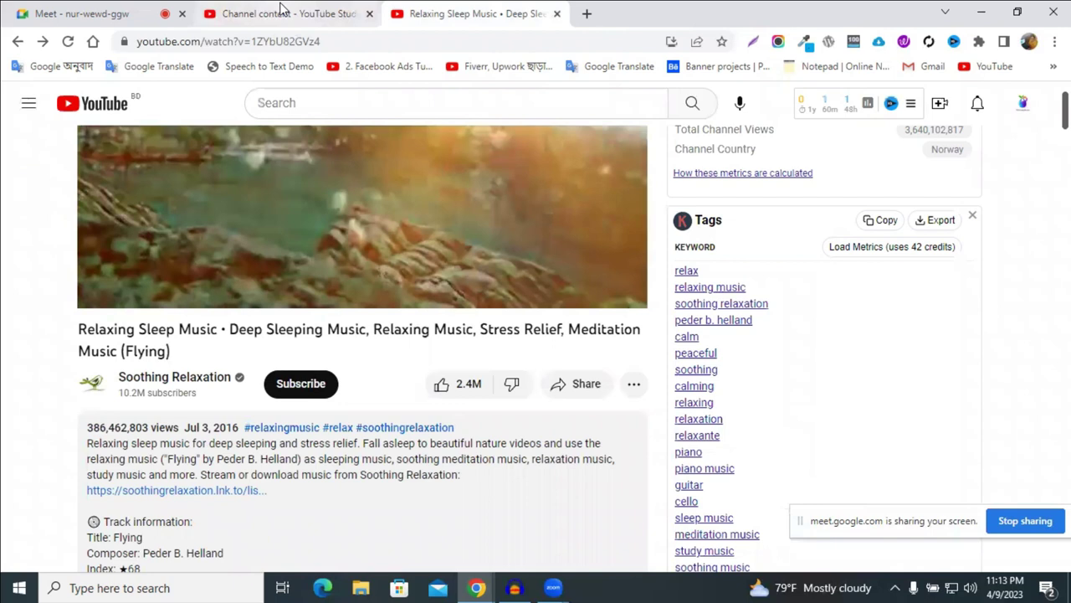
key(ctrl+shift+Tab)
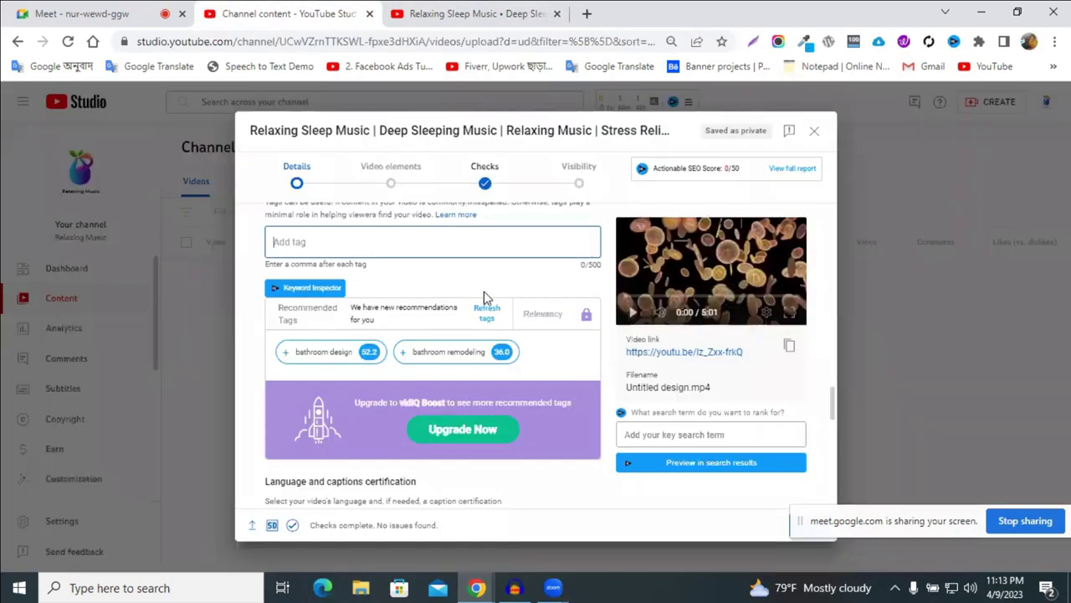
scroll(484, 293, down, 2)
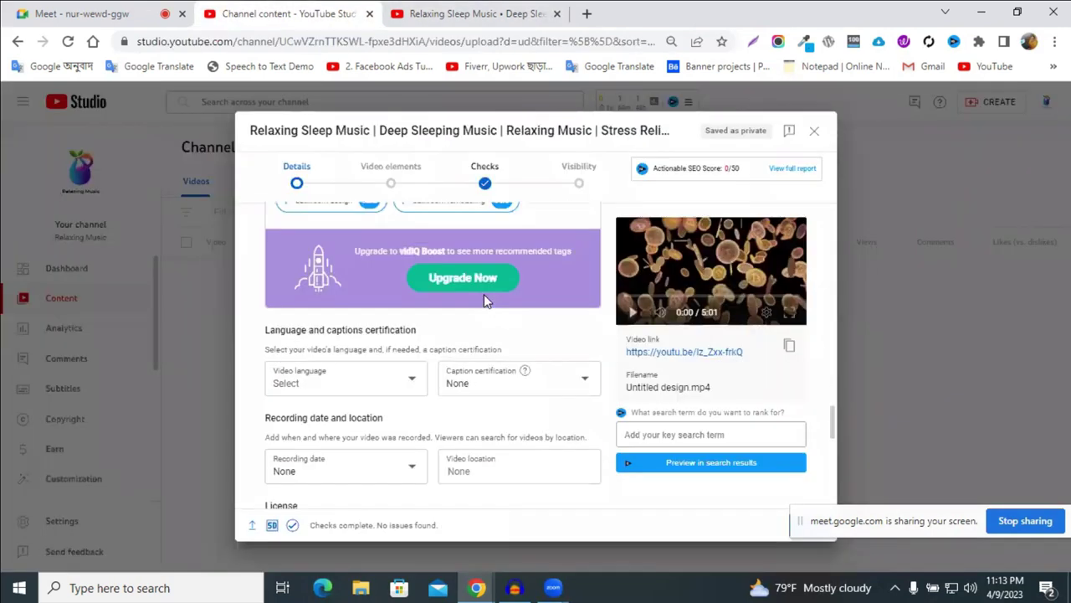
scroll(482, 300, up, 2)
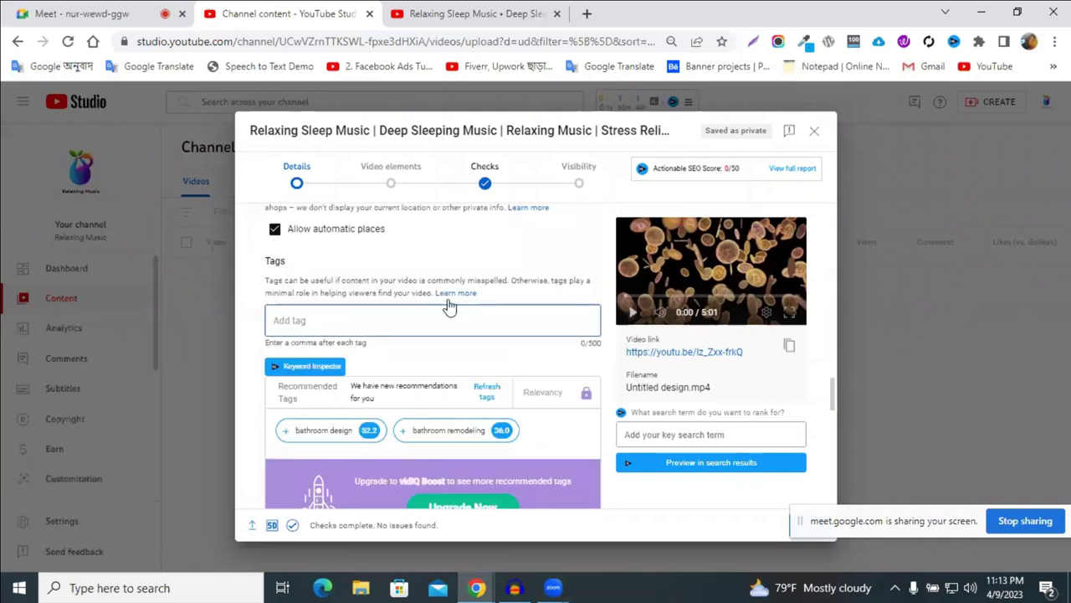
key(ctrl+Tab)
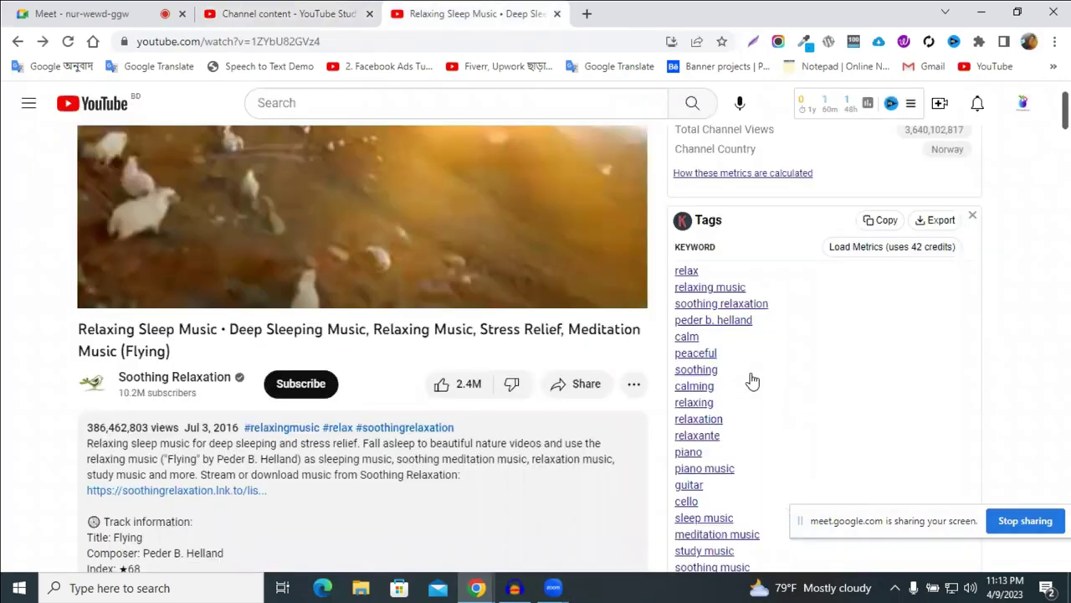
scroll(751, 380, down, 5)
scroll(751, 380, down, 5)
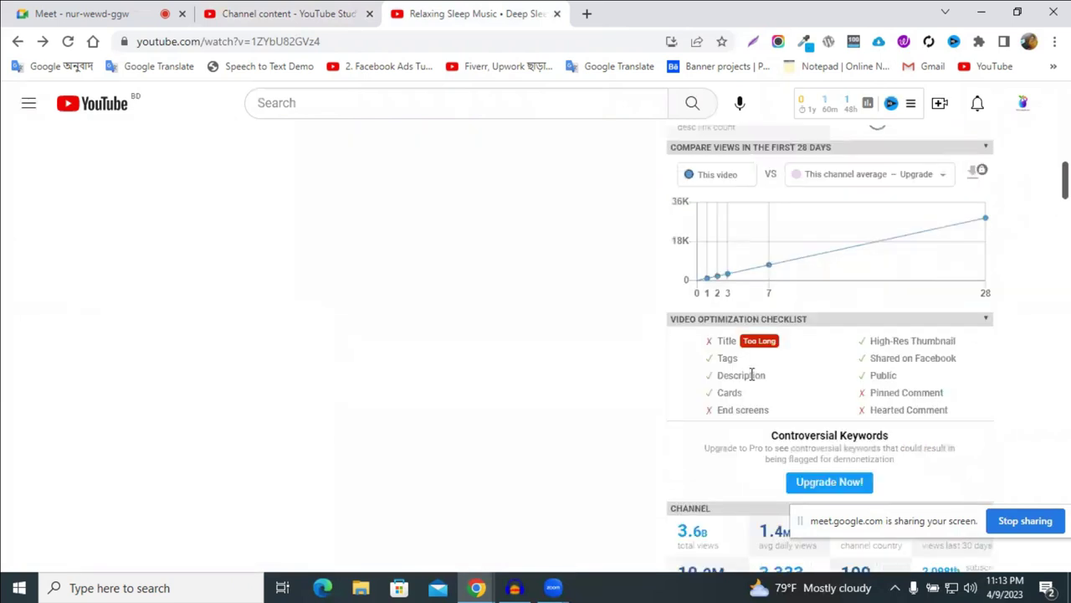
scroll(753, 381, down, 4)
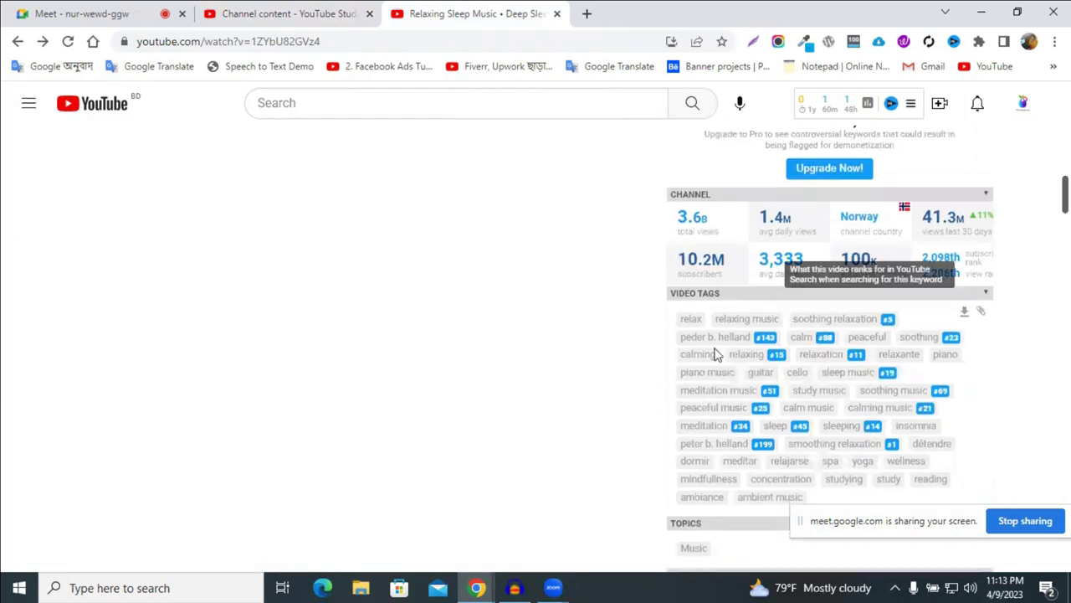
drag(796, 357, 849, 360)
key(ctrl+c)
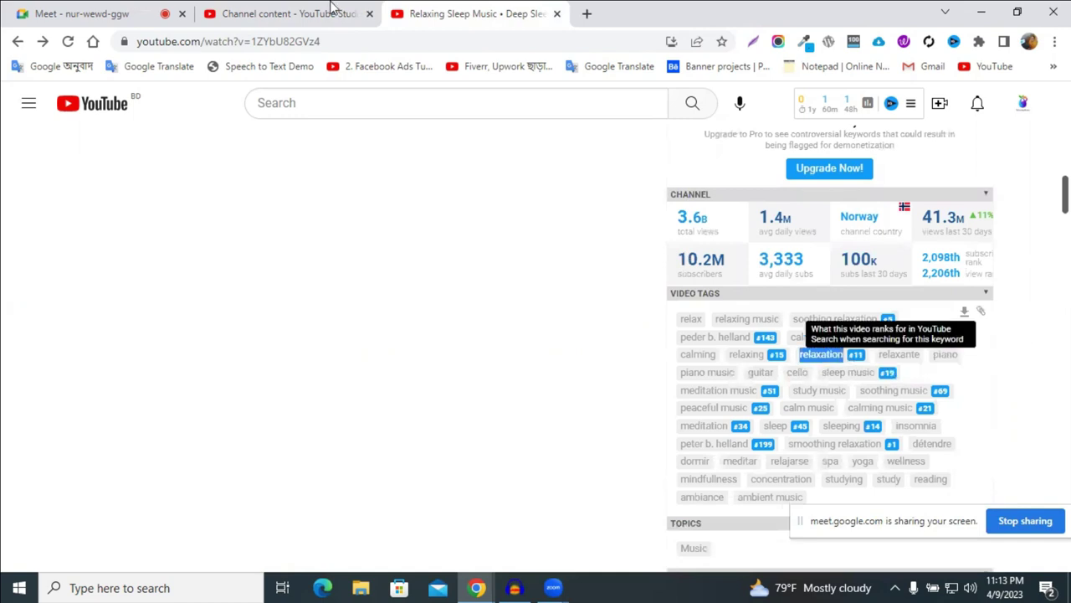
Add the copied "relaxation" keyword as a tag in the uploaded video's details.
key(ctrl+shift+Tab)
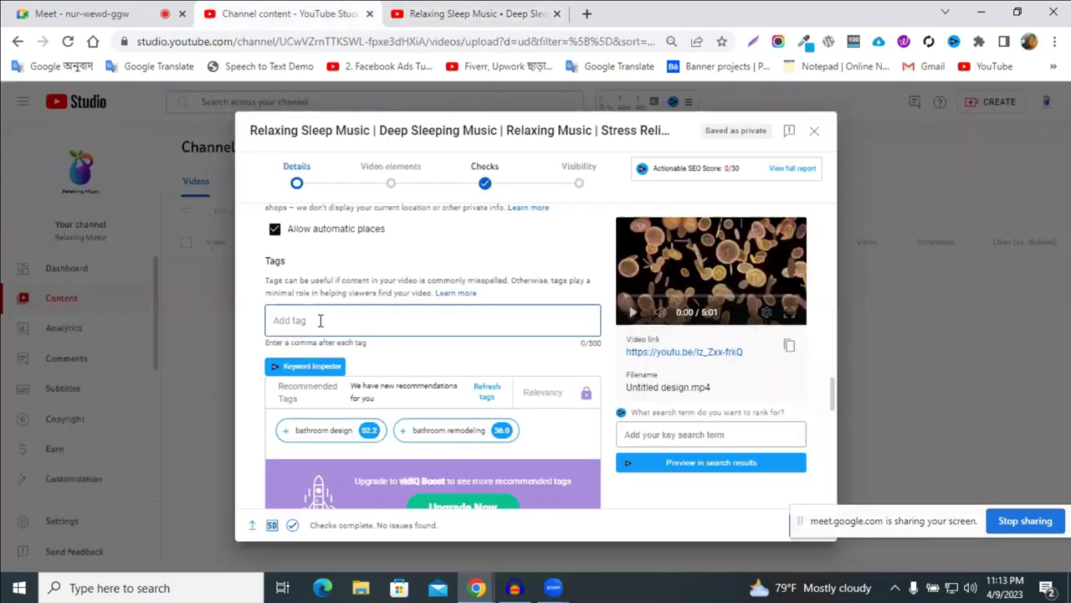
click(320, 320)
key(ctrl+v)
key(Return)
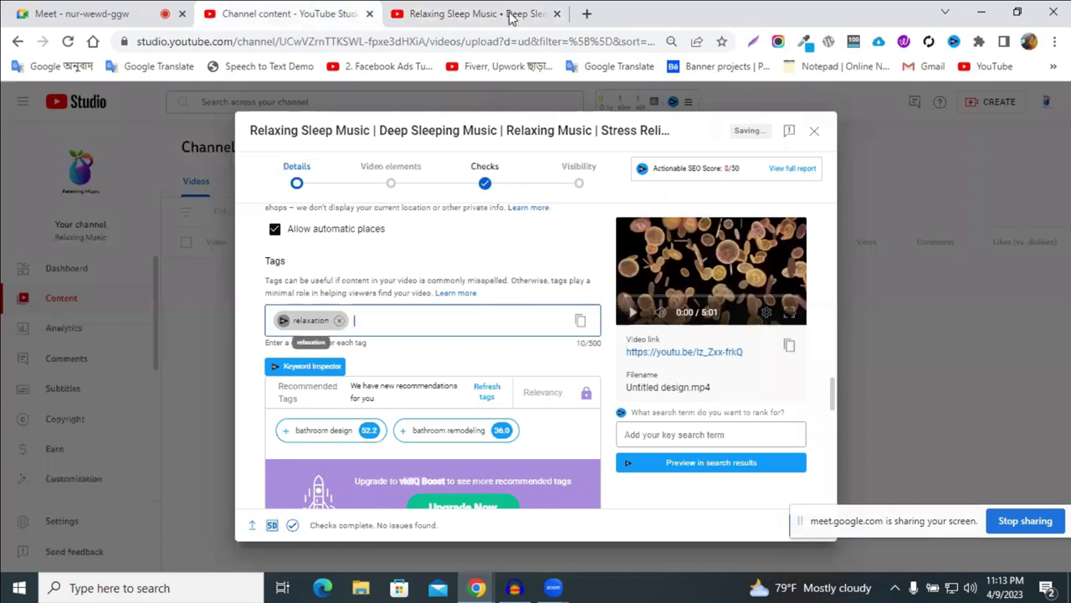
Copy the complete list of video tags from the Soothing Relaxation reference video.
key(ctrl+Tab)
scroll(921, 335, down, 2)
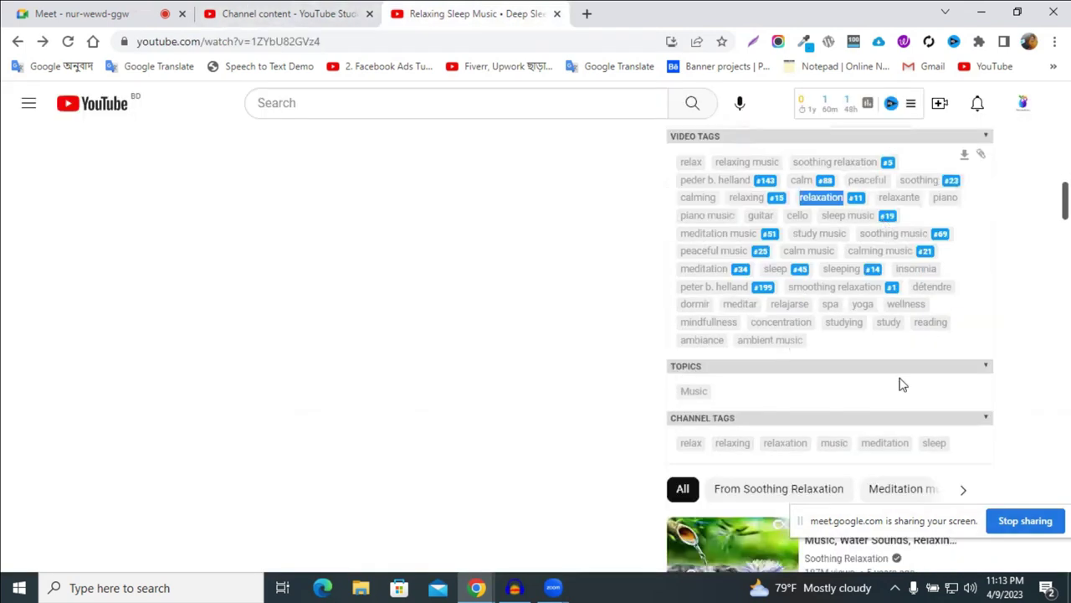
mouse_move(980, 156)
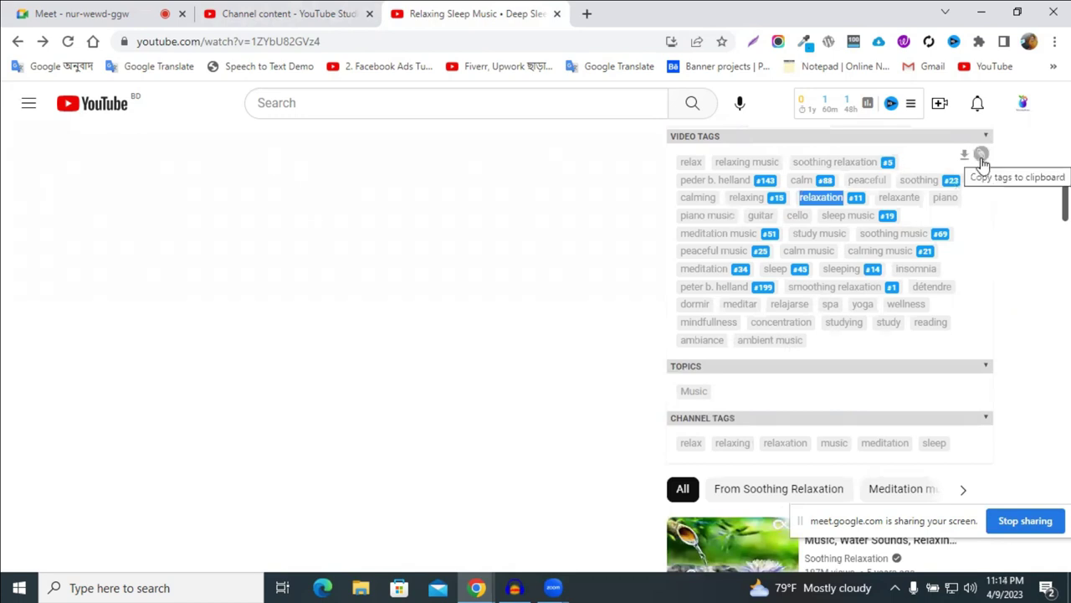
click(982, 157)
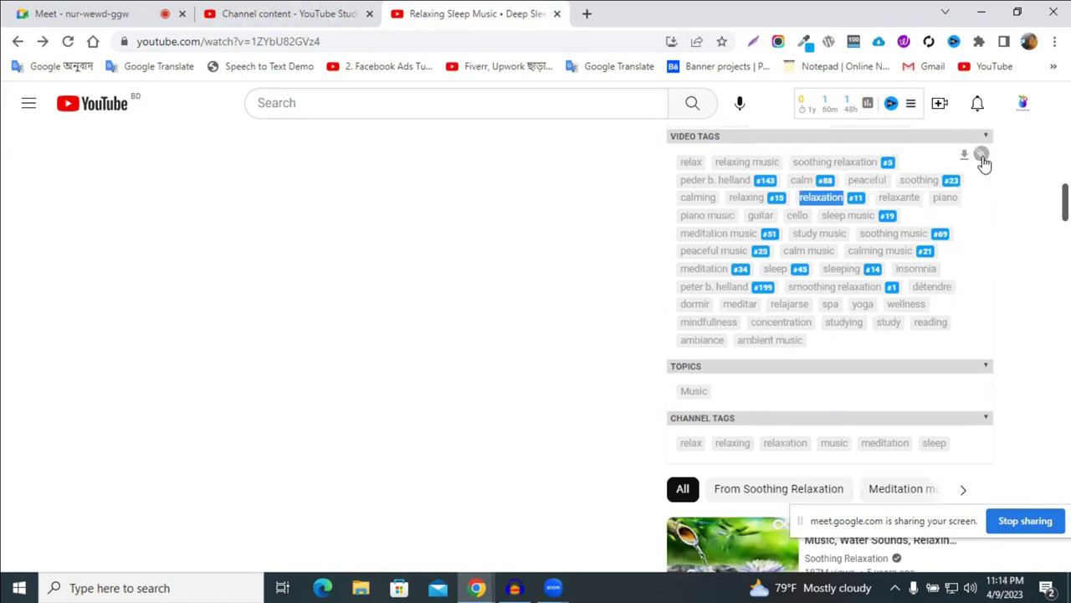
Paste the copied tag list after "relaxation" in the uploaded video's tags and check the list to its end.
key(ctrl+shift+Tab)
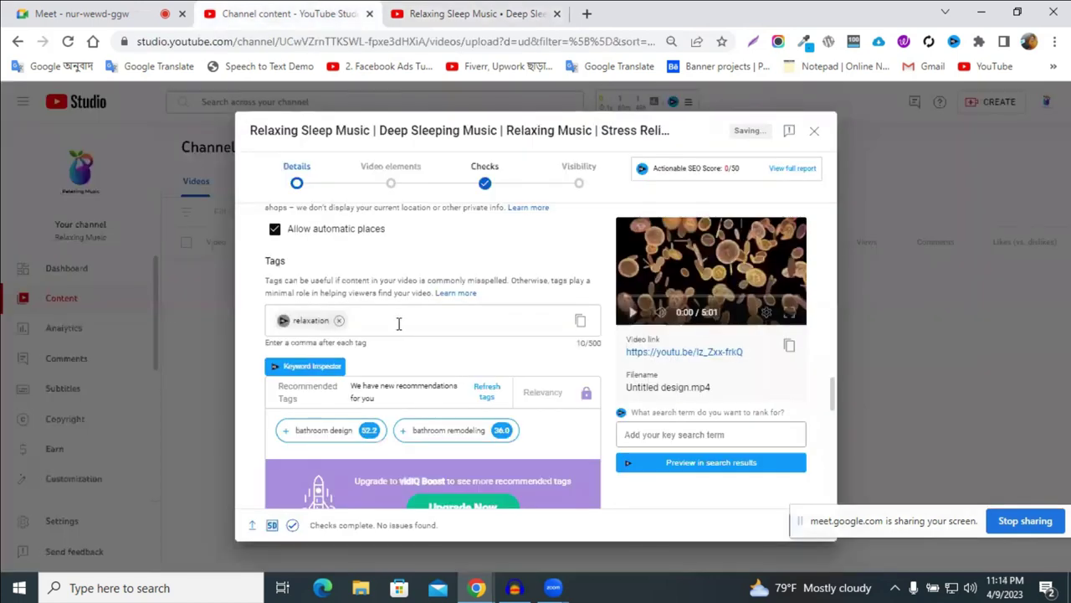
click(398, 323)
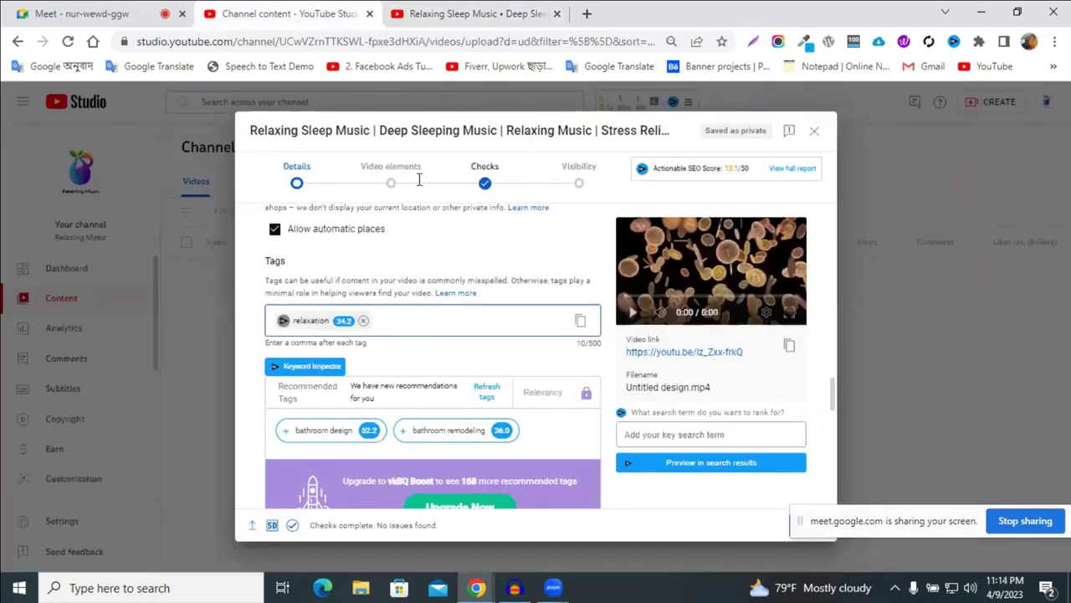
key(ctrl+v)
scroll(496, 352, down, 2)
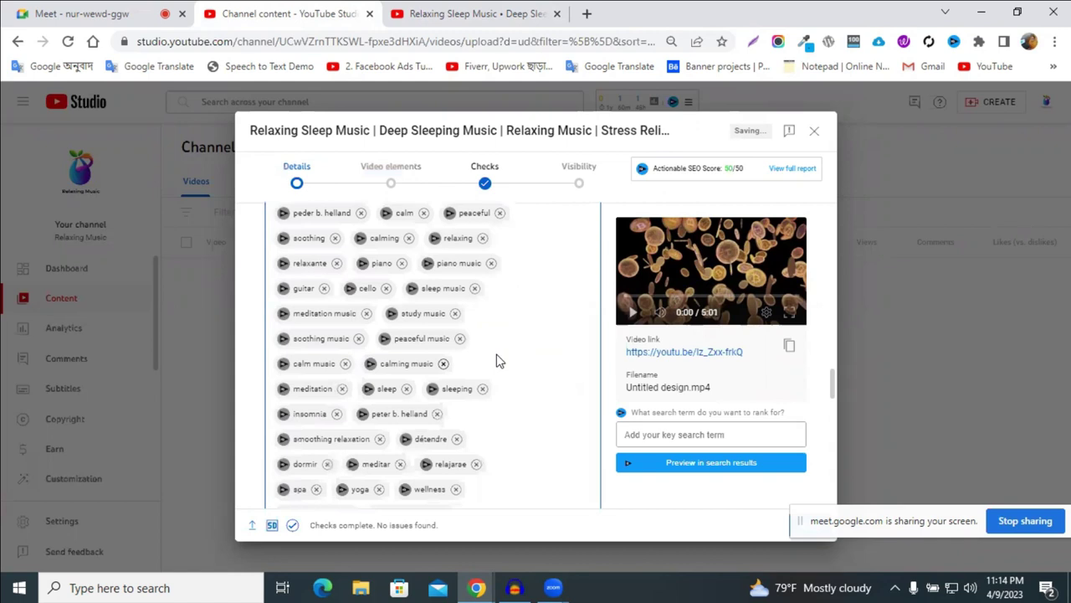
scroll(435, 334, down, 3)
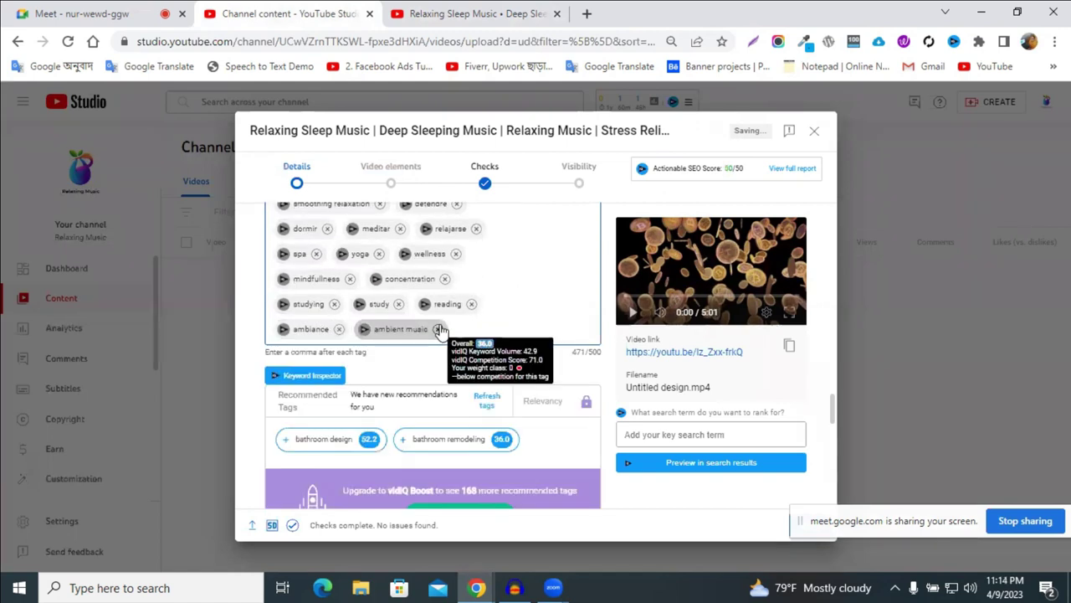
Remove the tags "wellness", "concentration", "studying", "study", "reading" and "ambient music" from the uploaded video.
click(398, 303)
click(334, 304)
click(334, 303)
click(442, 279)
click(453, 254)
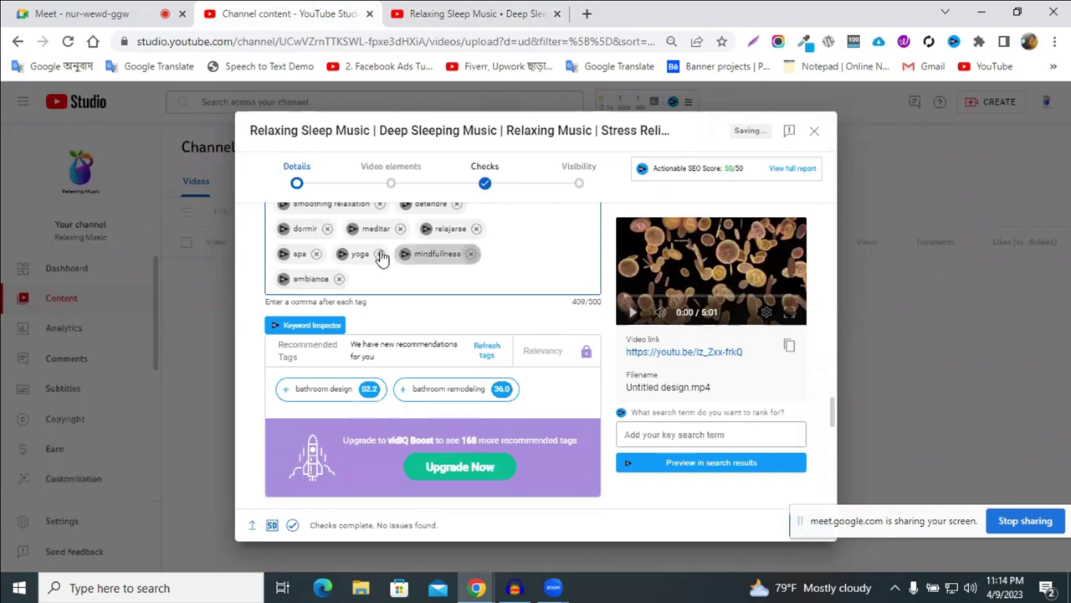
scroll(440, 293, up, 6)
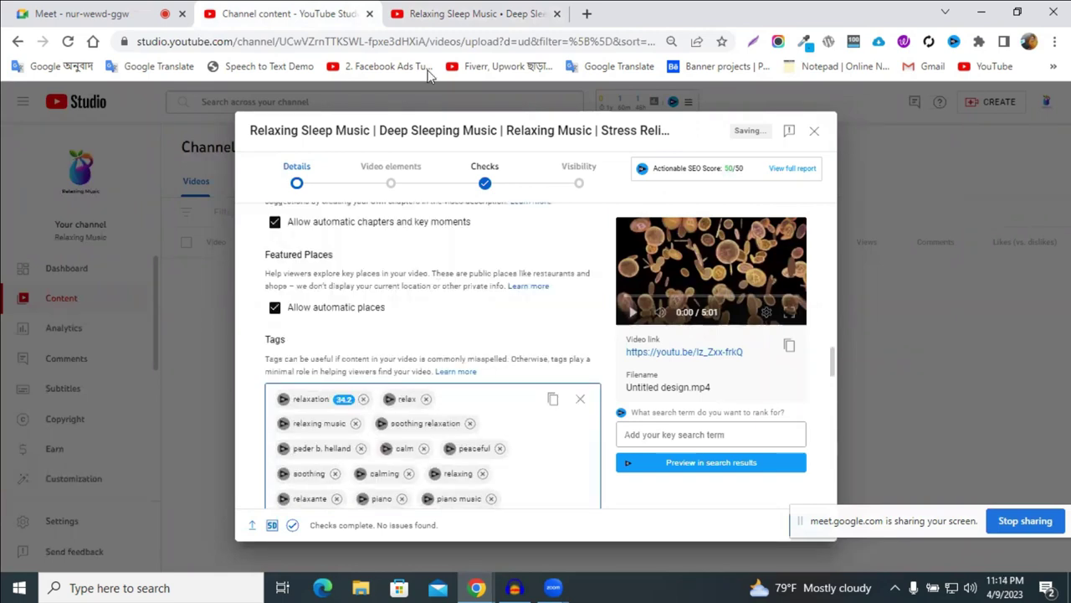
Return to the YouTube search results and copy the query "Relaxing Sleep Music".
click(427, 12)
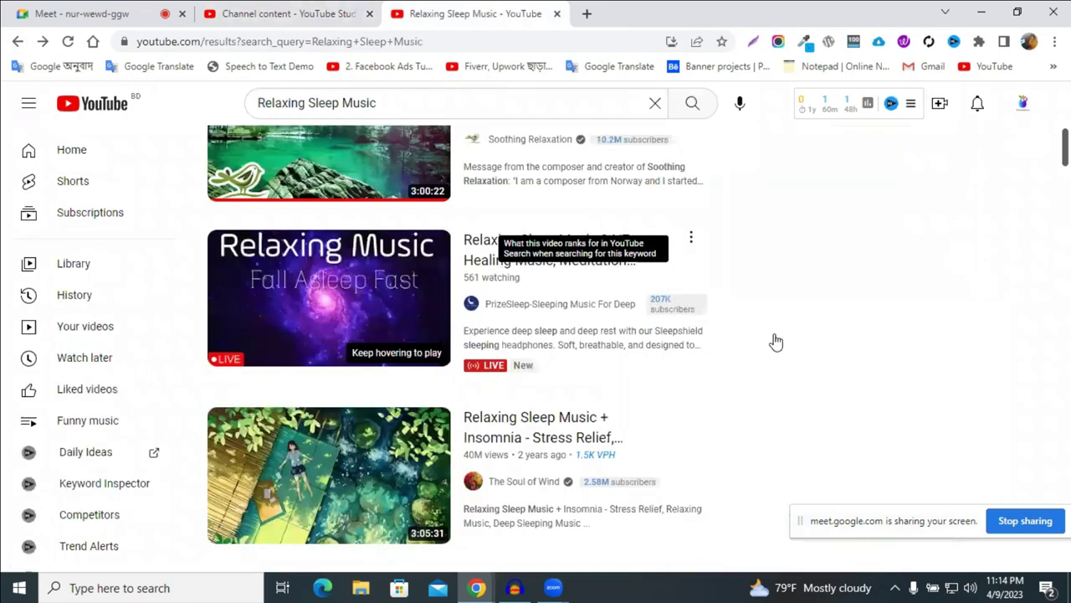
scroll(796, 344, up, 4)
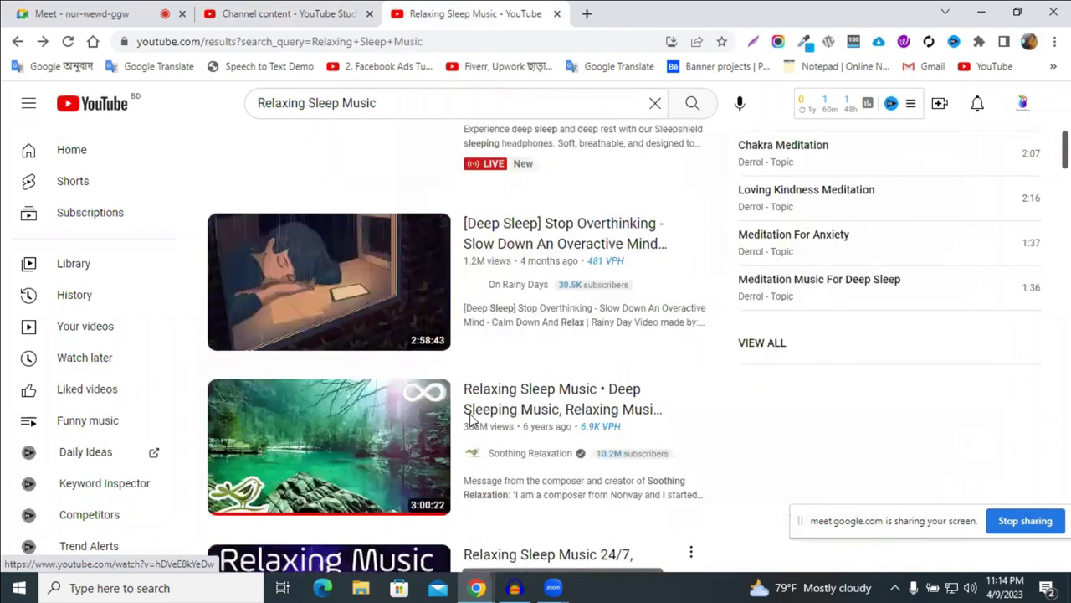
scroll(777, 381, up, 5)
scroll(787, 313, up, 2)
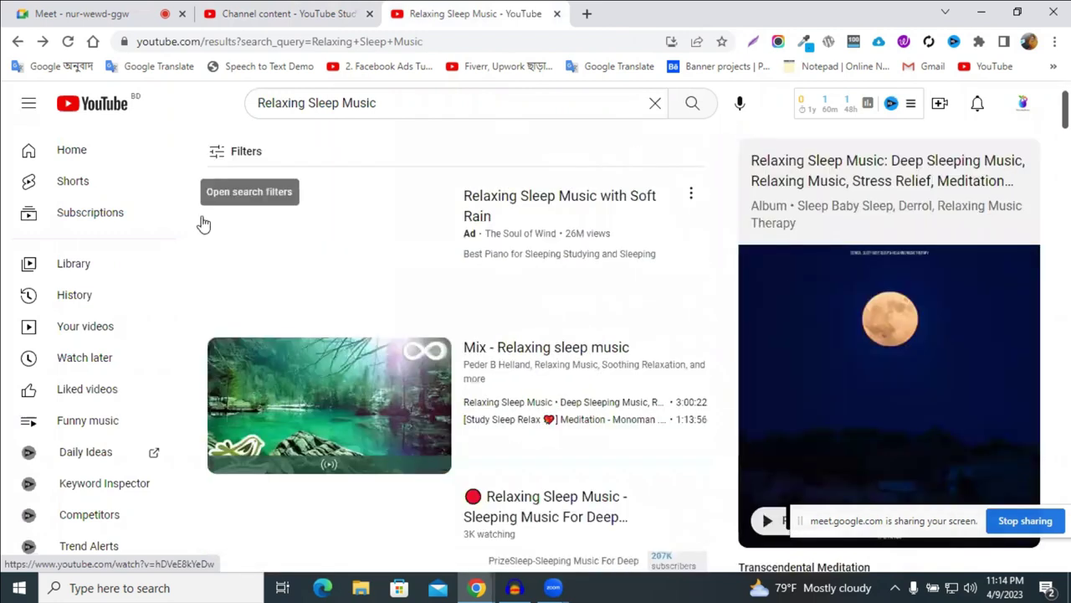
triple_click(363, 102)
key(ctrl+c)
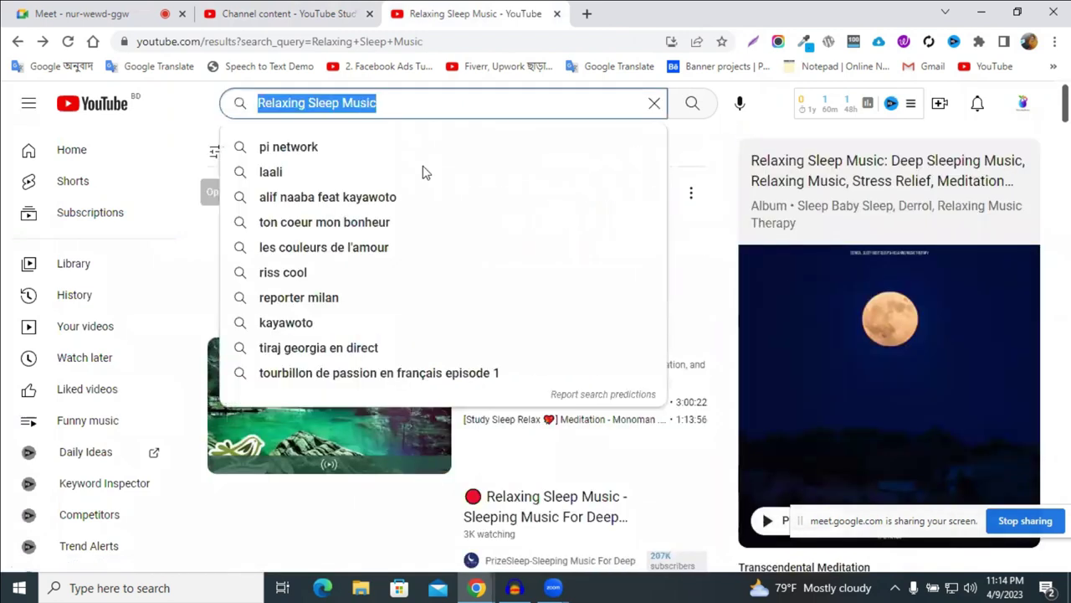
right_click(383, 102)
click(631, 9)
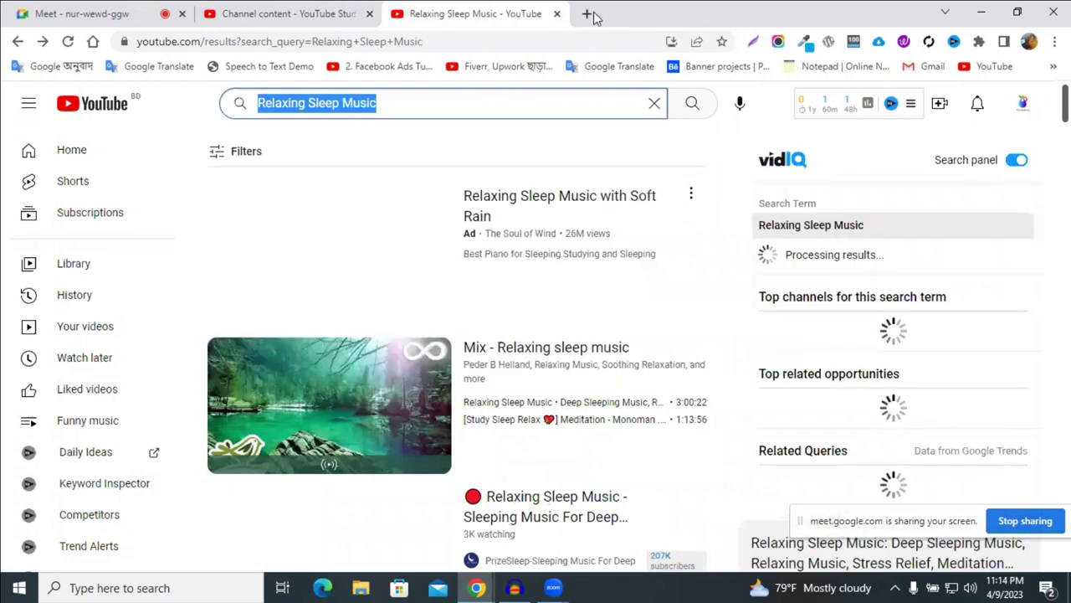
Search Google in a new tab for "youtube tag generator" and open the Rapidtags generator.
key(ctrl+t)
click(514, 41)
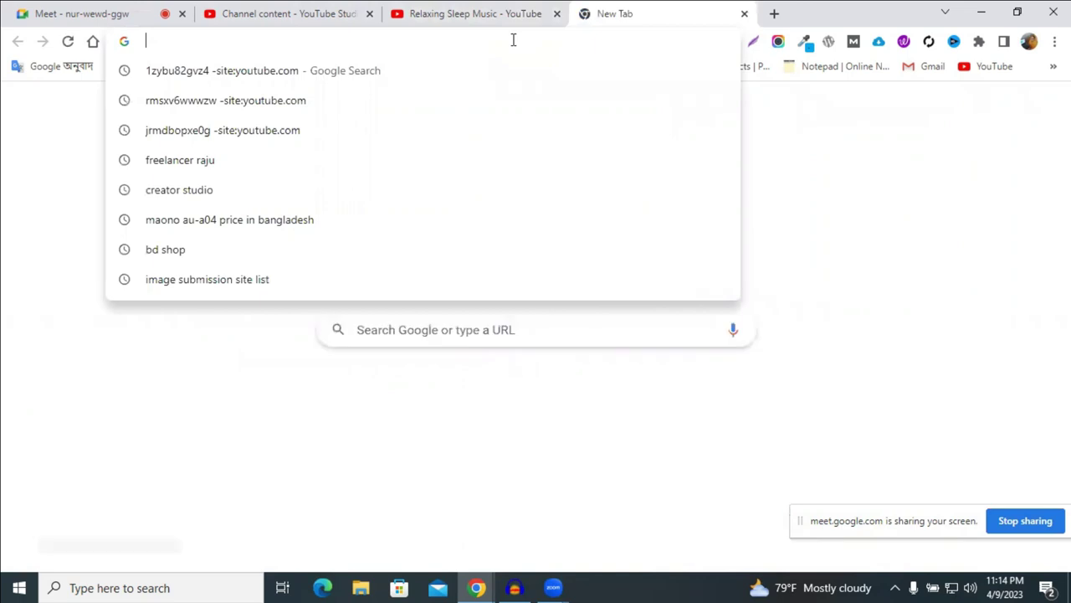
text(youtube.com)
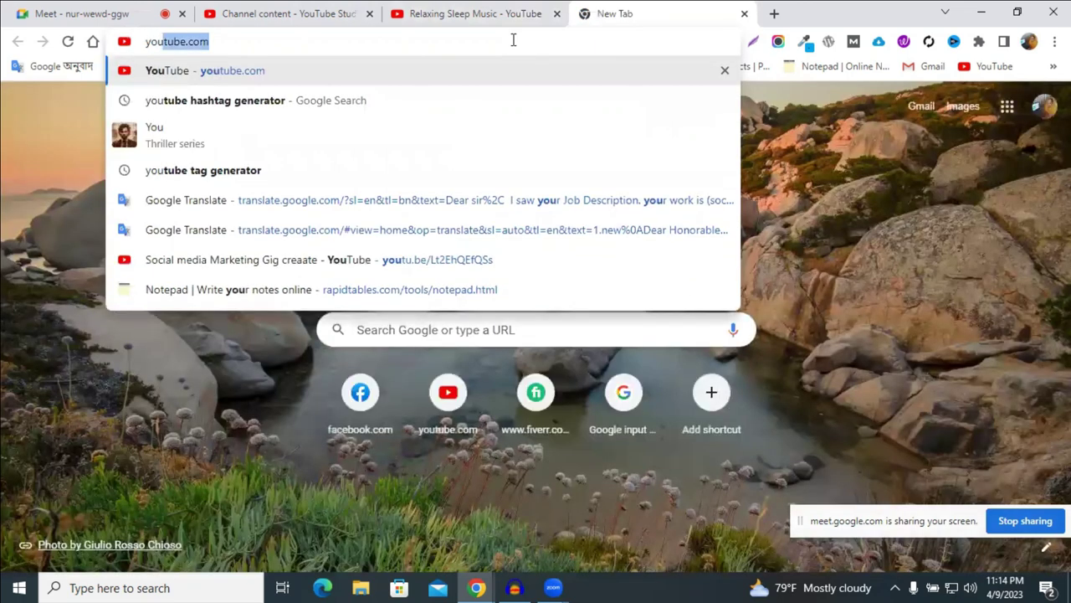
click(291, 175)
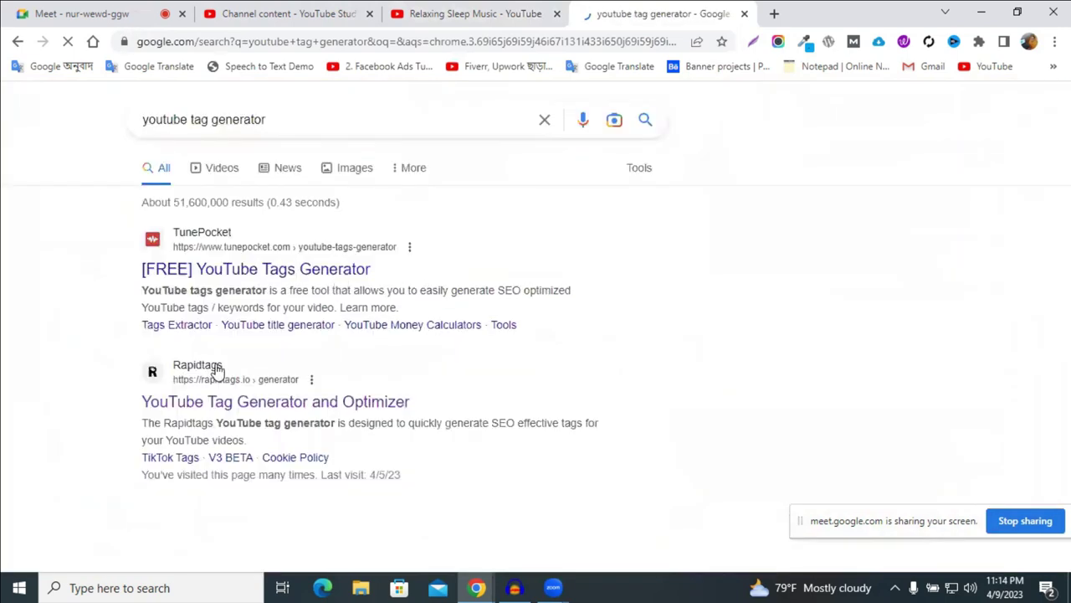
scroll(182, 330, down, 1)
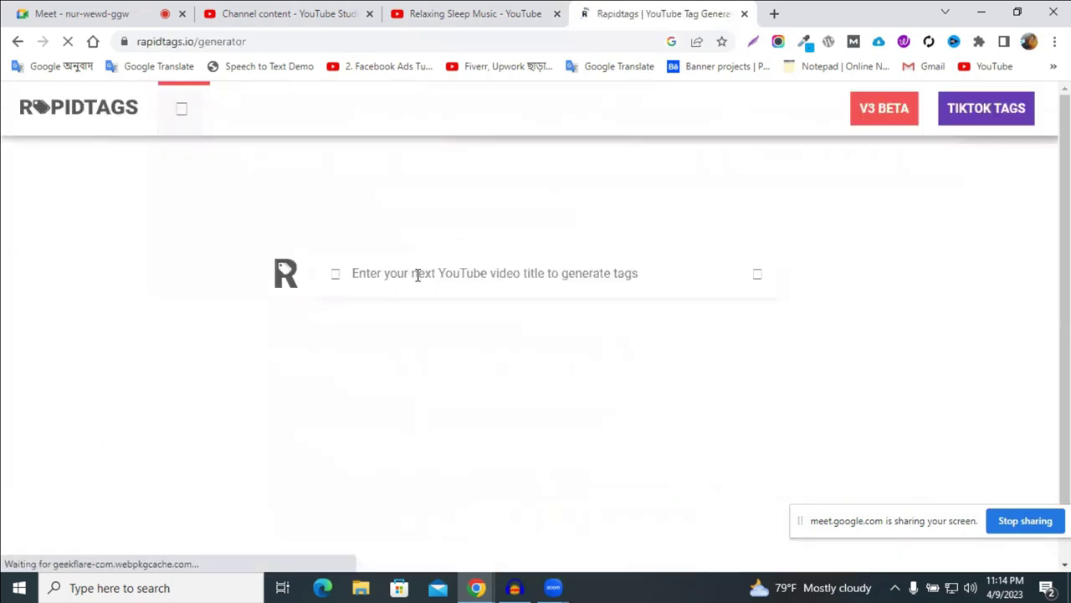
Generate tags for "Relaxing Sleep Music" in Rapidtags, review the suggestions and copy the whole list.
key(ctrl+v)
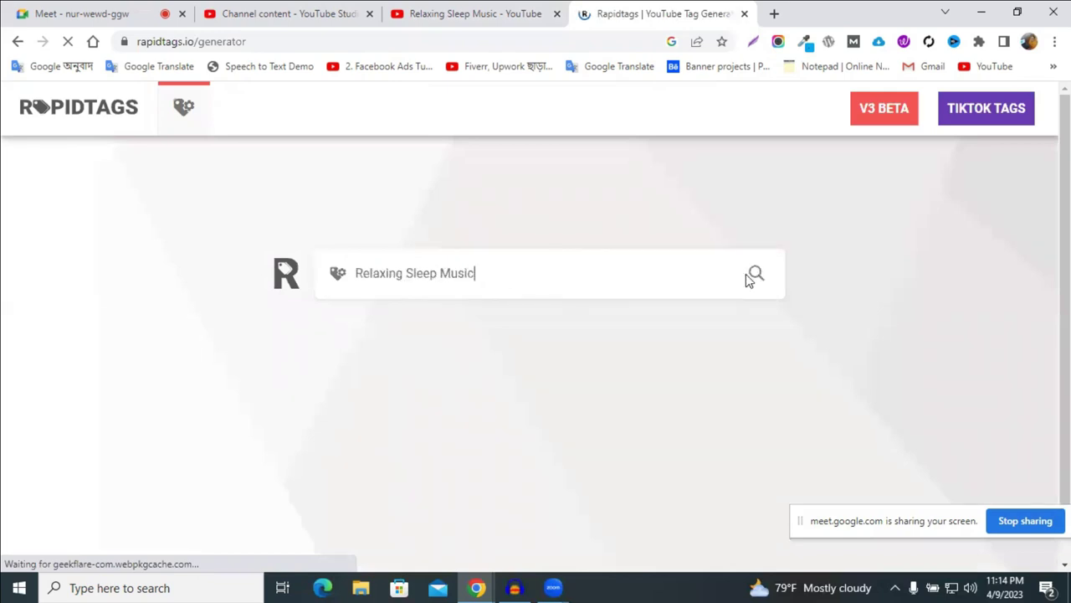
click(762, 276)
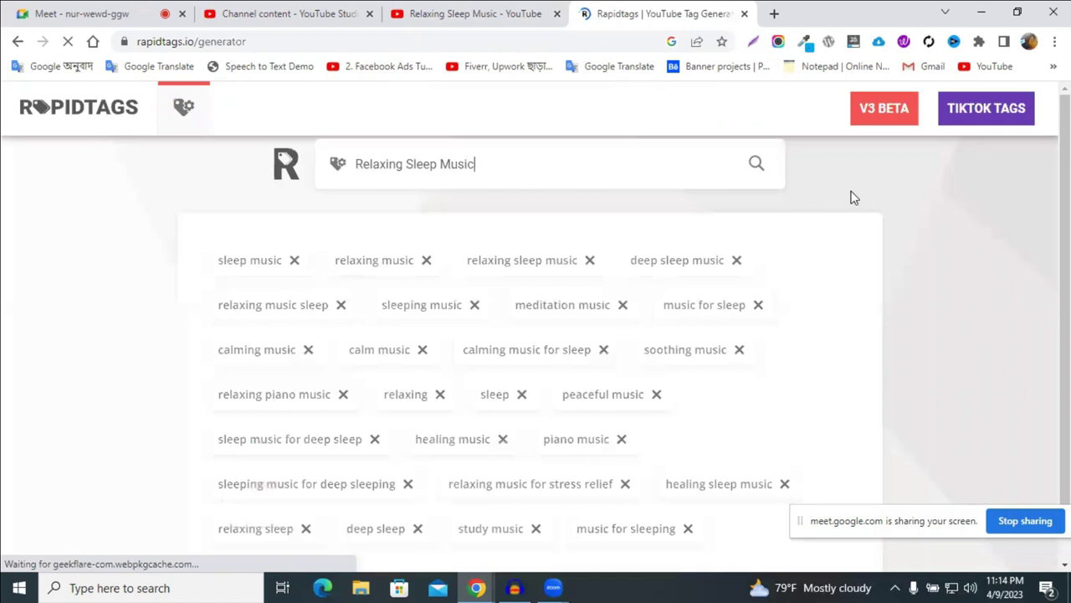
scroll(429, 272, down, 1)
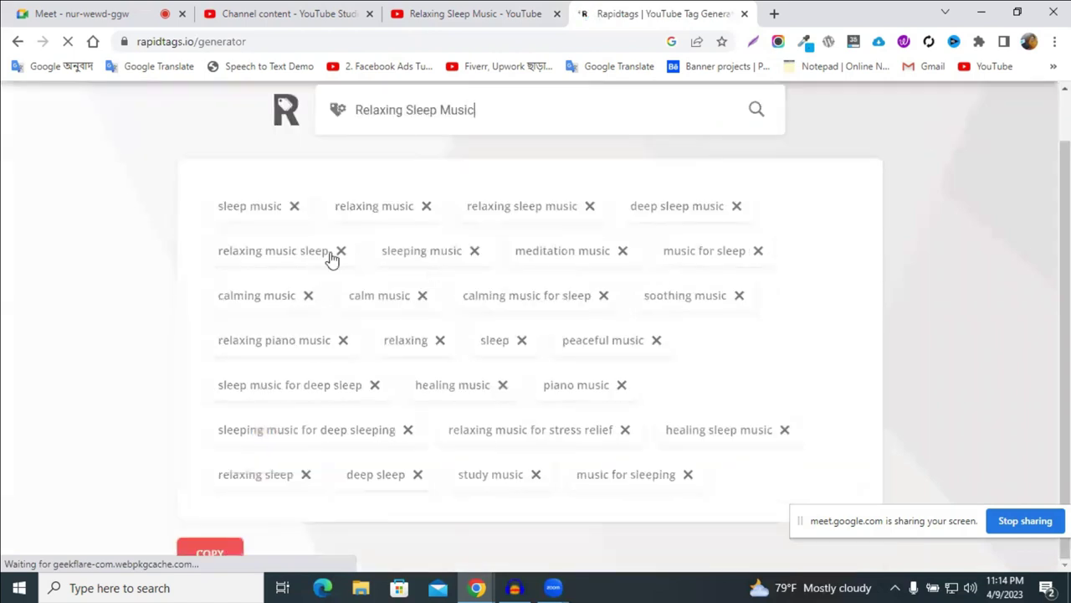
scroll(271, 372, up, 1)
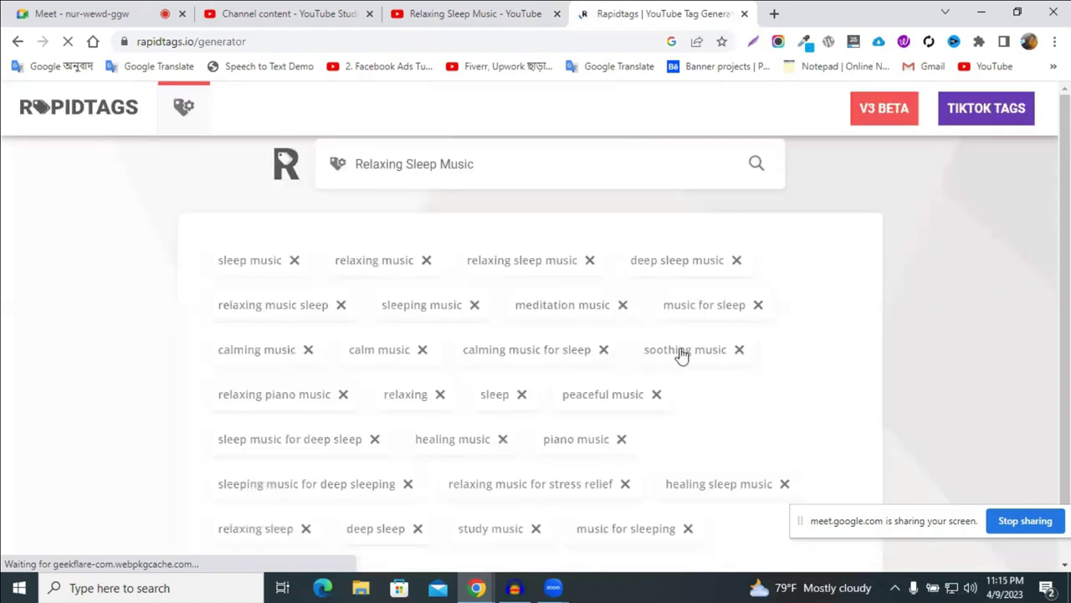
scroll(288, 174, down, 1)
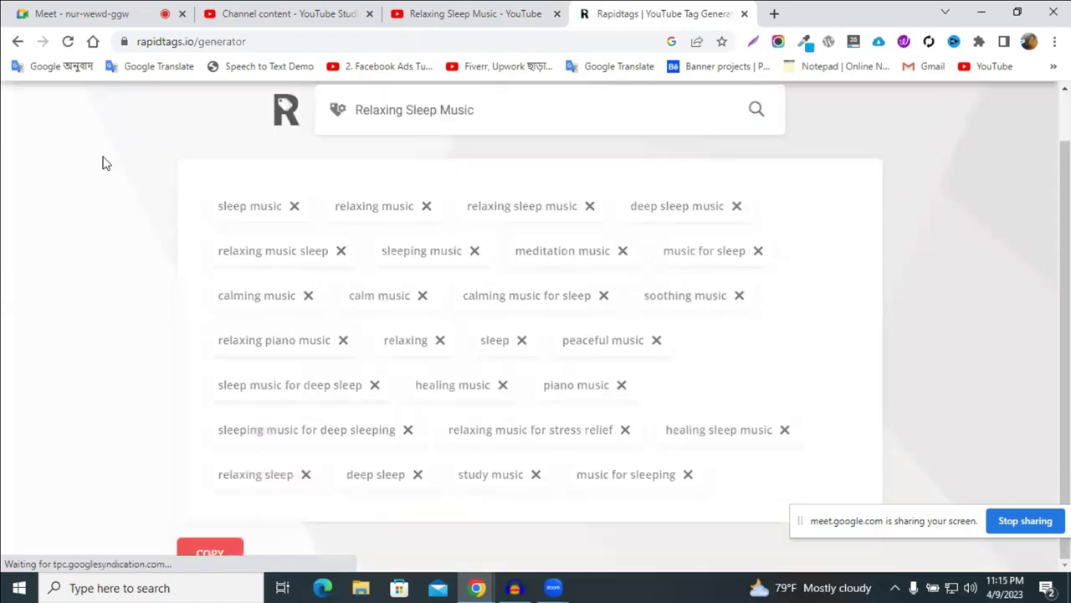
scroll(277, 191, up, 1)
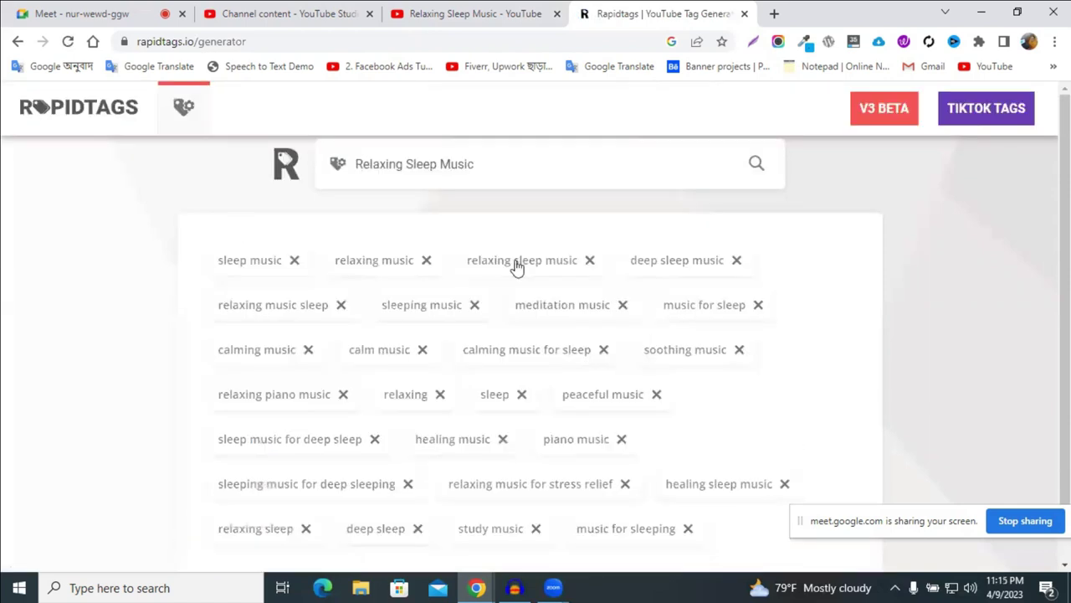
scroll(843, 299, down, 1)
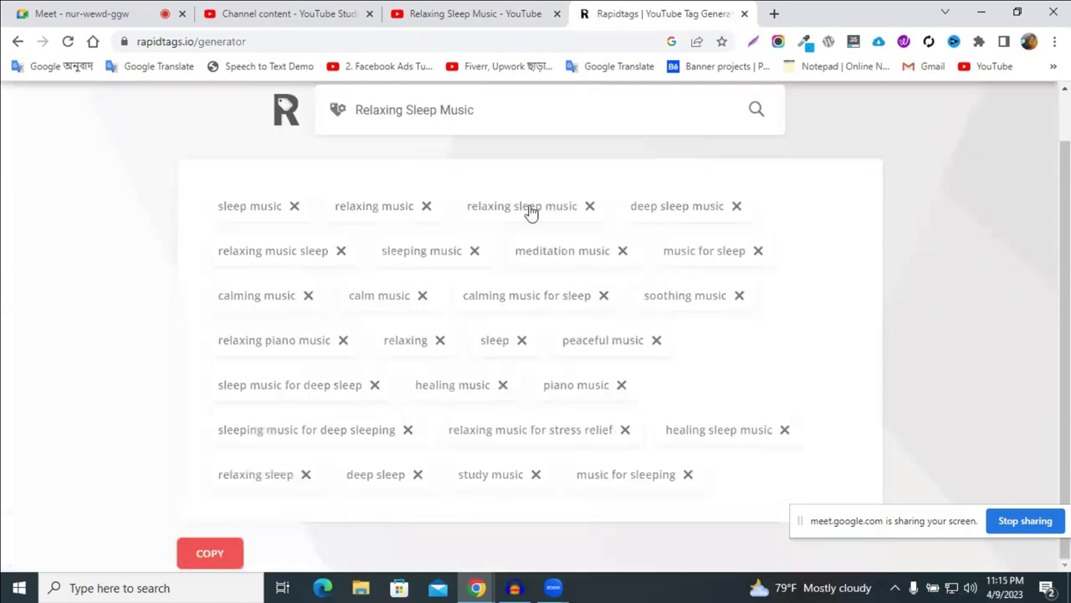
click(197, 559)
Copy the search phrase "Relaxing Sleep Music" from the Rapidtags generator.
scroll(443, 153, up, 1)
triple_click(414, 171)
right_click(414, 171)
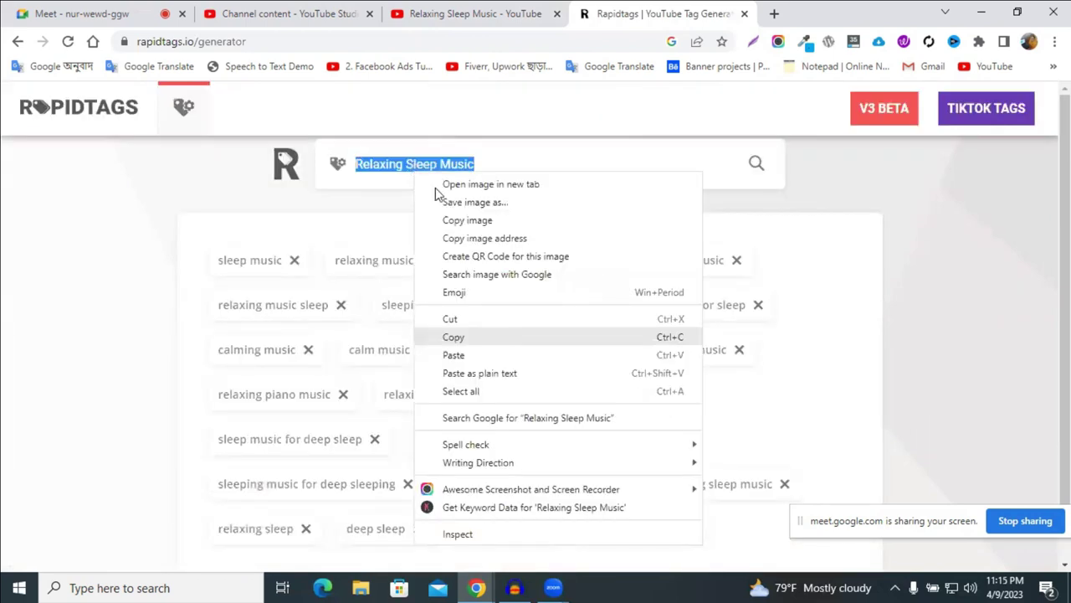
click(494, 336)
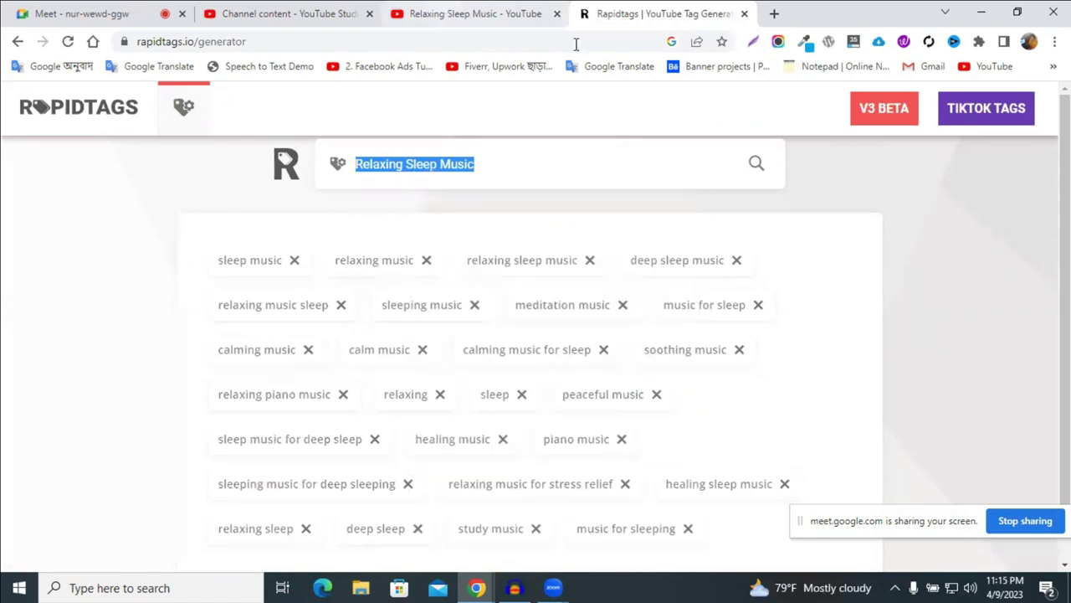
Return to the tags of the uploaded video in YouTube Studio and open vidIQ's Keyword Inspector.
key(ctrl+shift+Tab)
click(656, 8)
key(ctrl+shift+Tab)
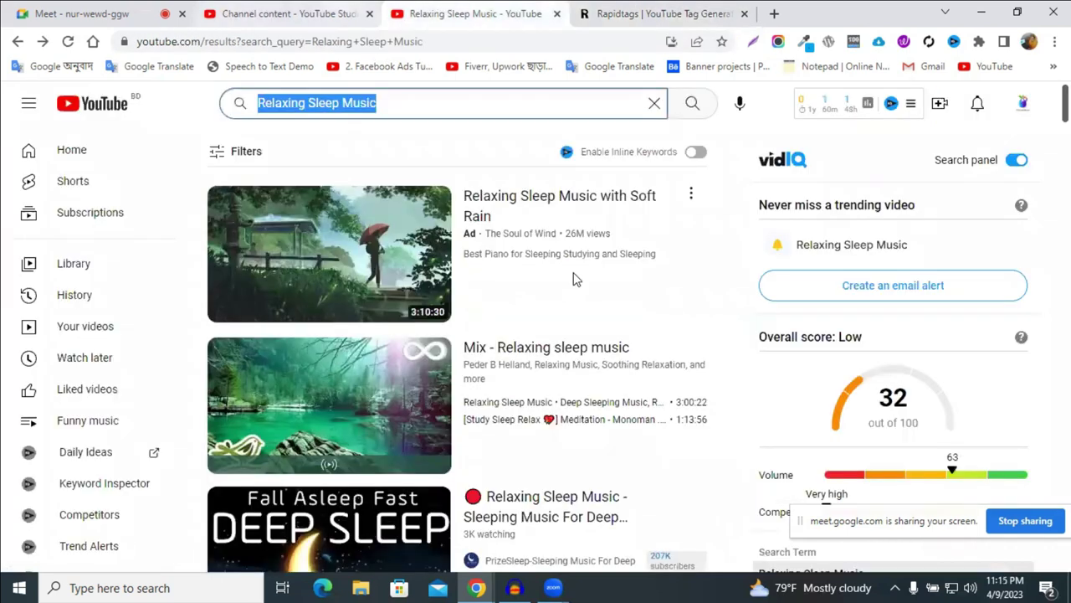
key(ctrl+shift+Tab)
scroll(552, 305, down, 1)
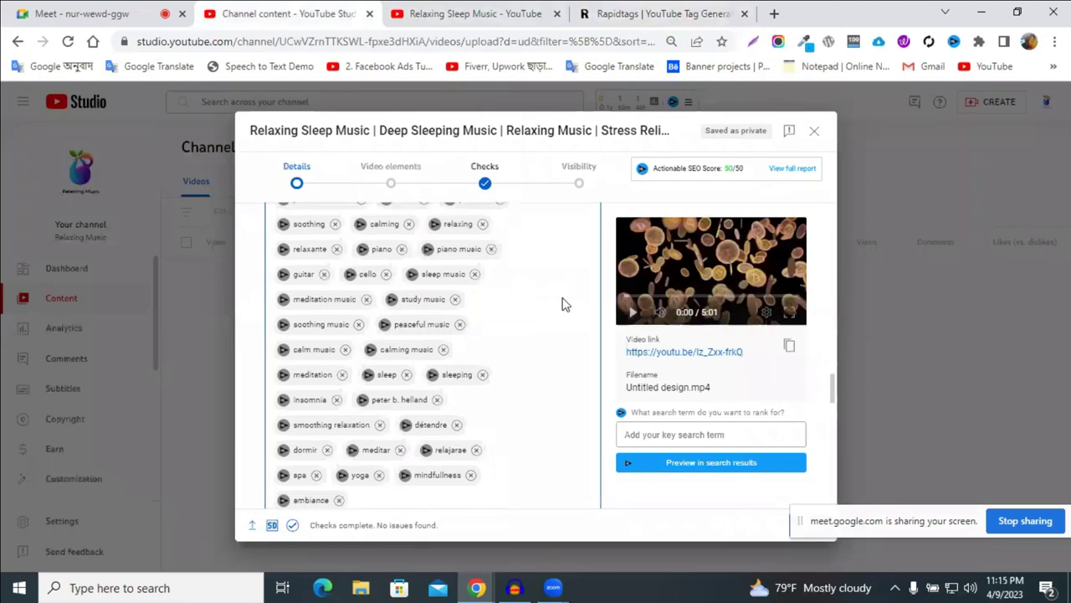
scroll(564, 304, down, 3)
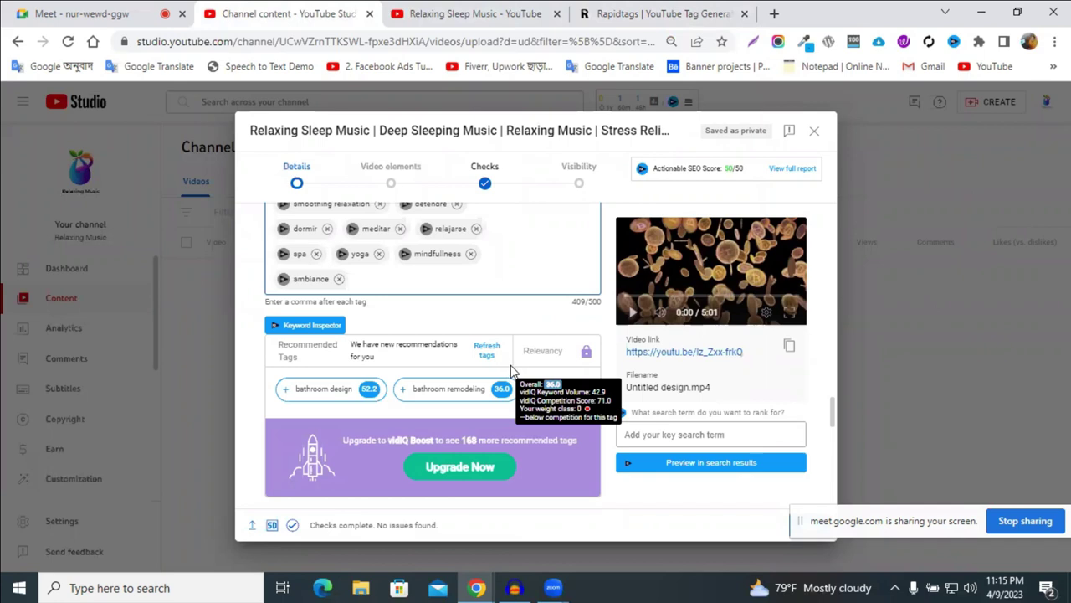
click(303, 333)
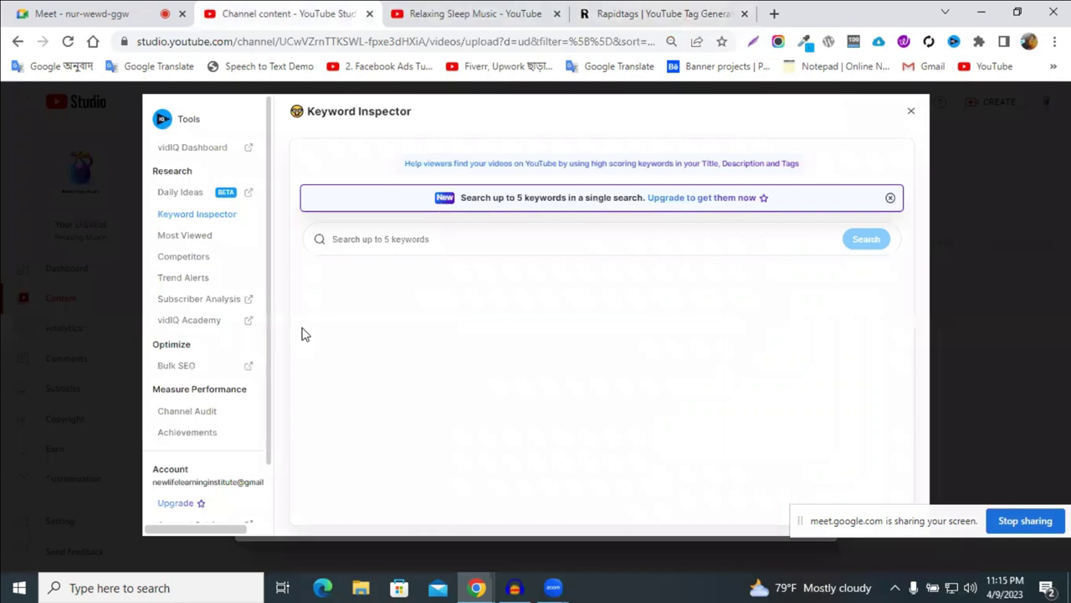
Look up "Relaxing Sleep Music" in the Keyword Inspector and examine the related keywords with their scores.
right_click(362, 241)
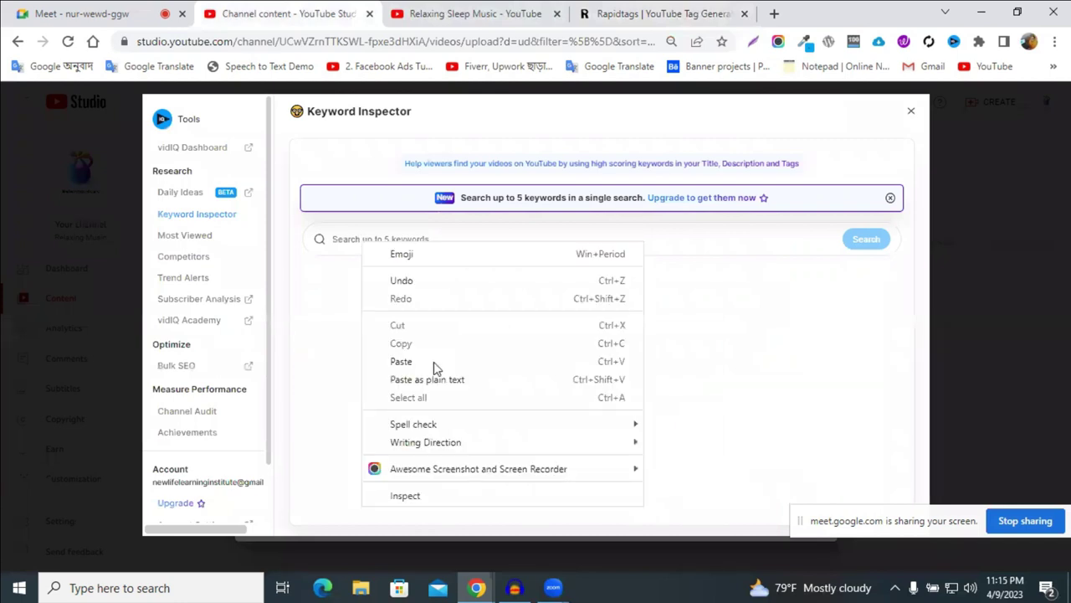
click(433, 362)
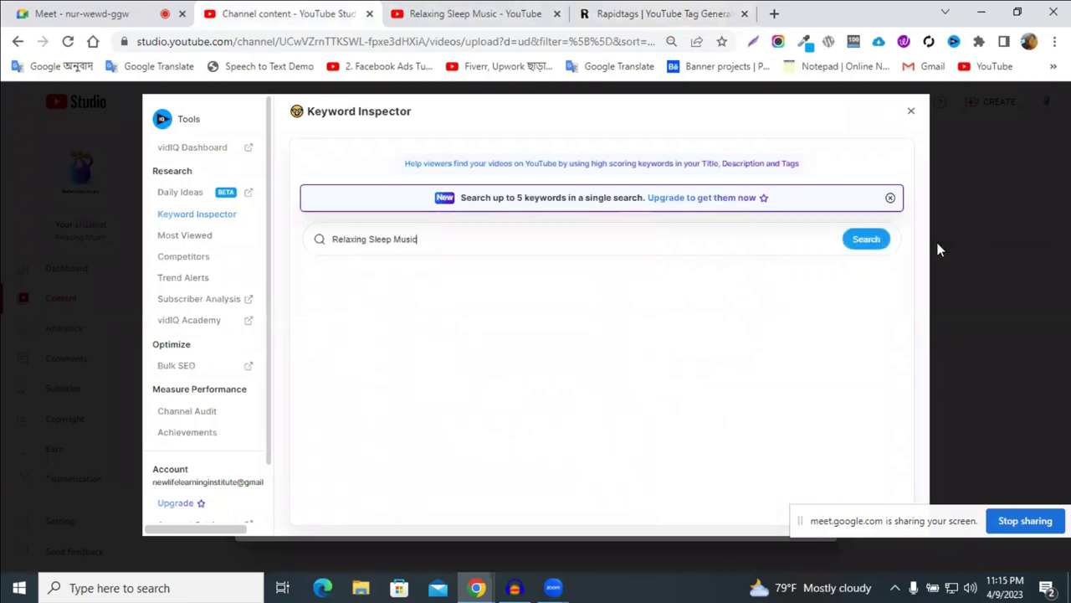
click(862, 239)
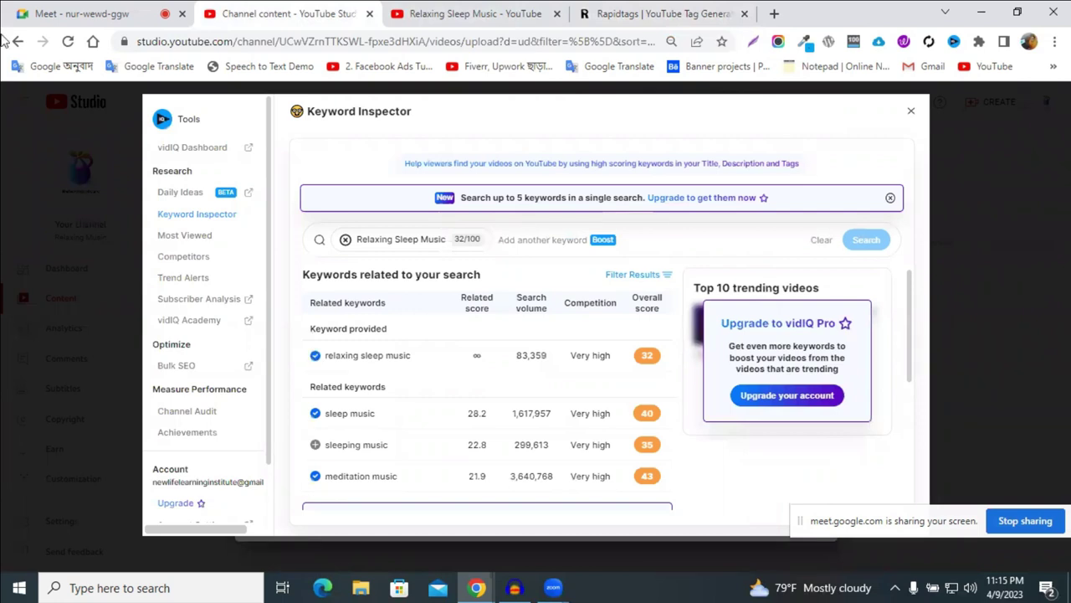
scroll(442, 372, down, 2)
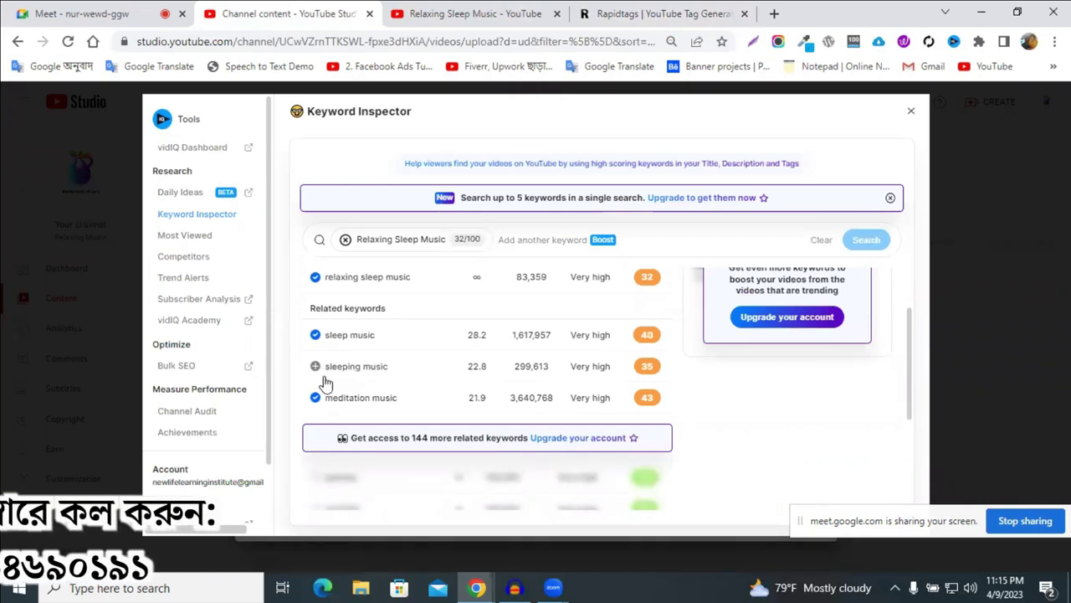
Add "sleeping music", "sleeping music for deep sleeping" and "deep sleep music" as tags from the Keyword Inspector, and look up "meditation music".
scroll(494, 376, up, 2)
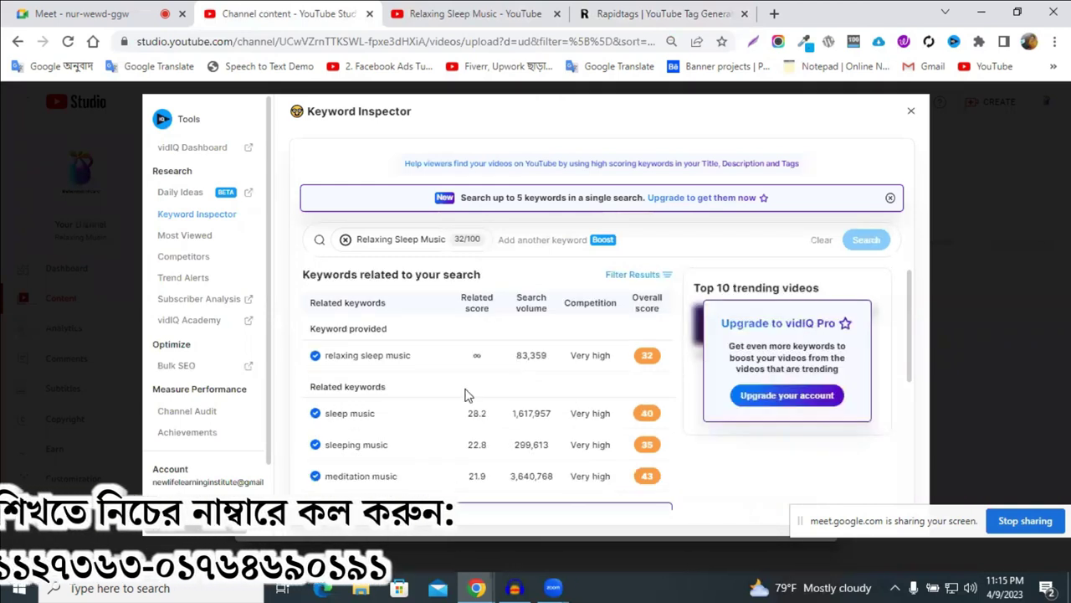
click(357, 446)
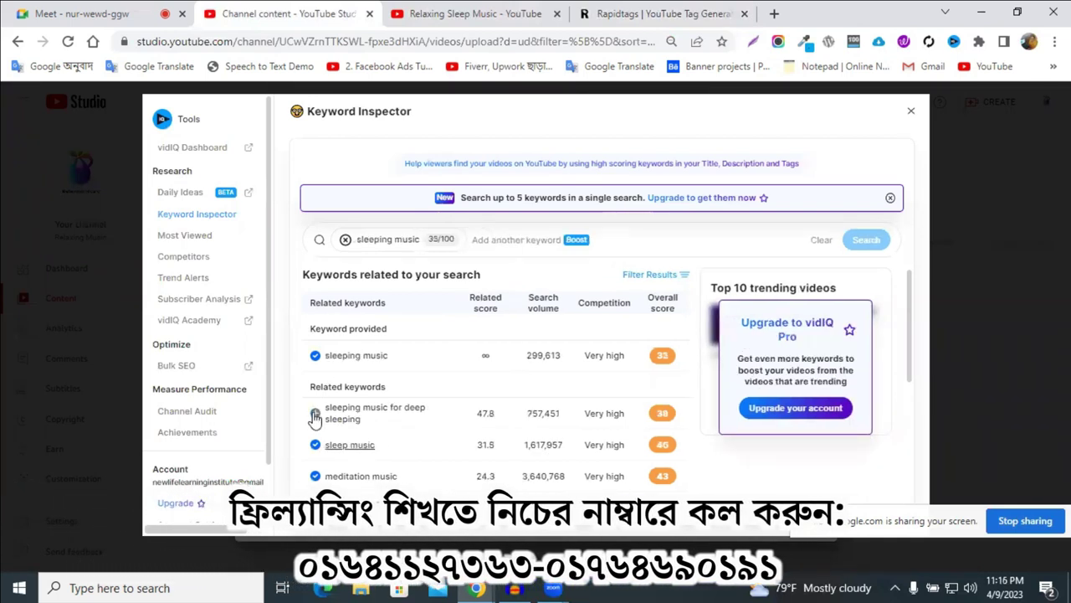
scroll(316, 417, down, 2)
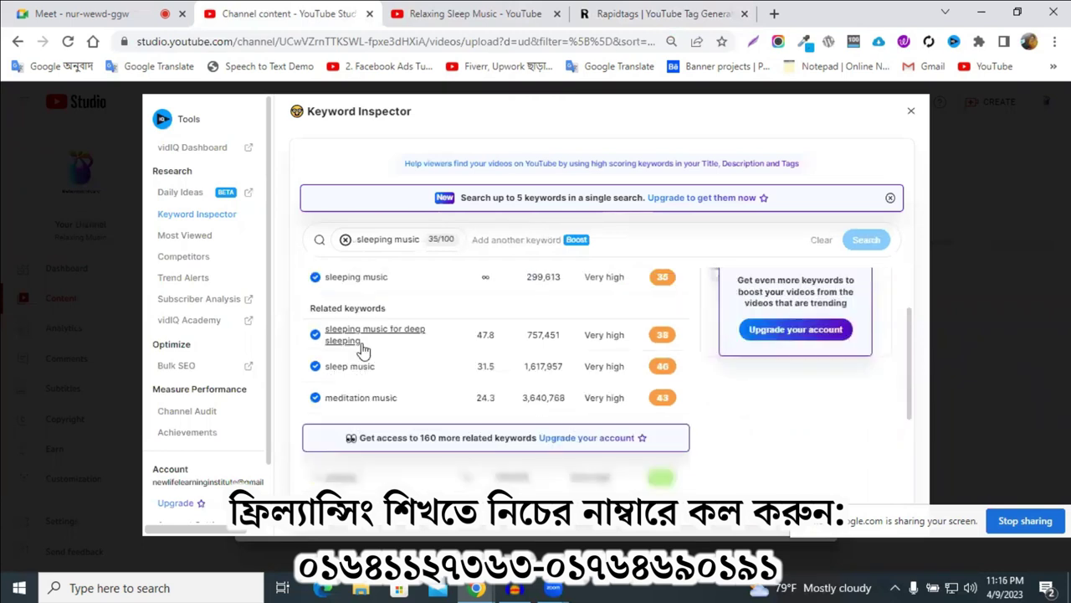
click(366, 339)
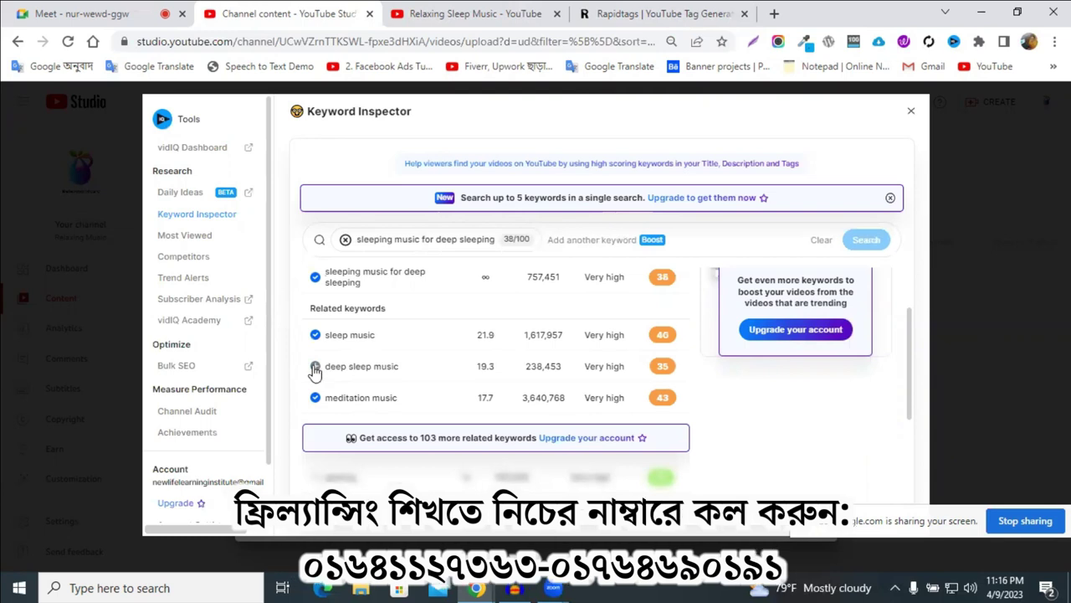
click(368, 367)
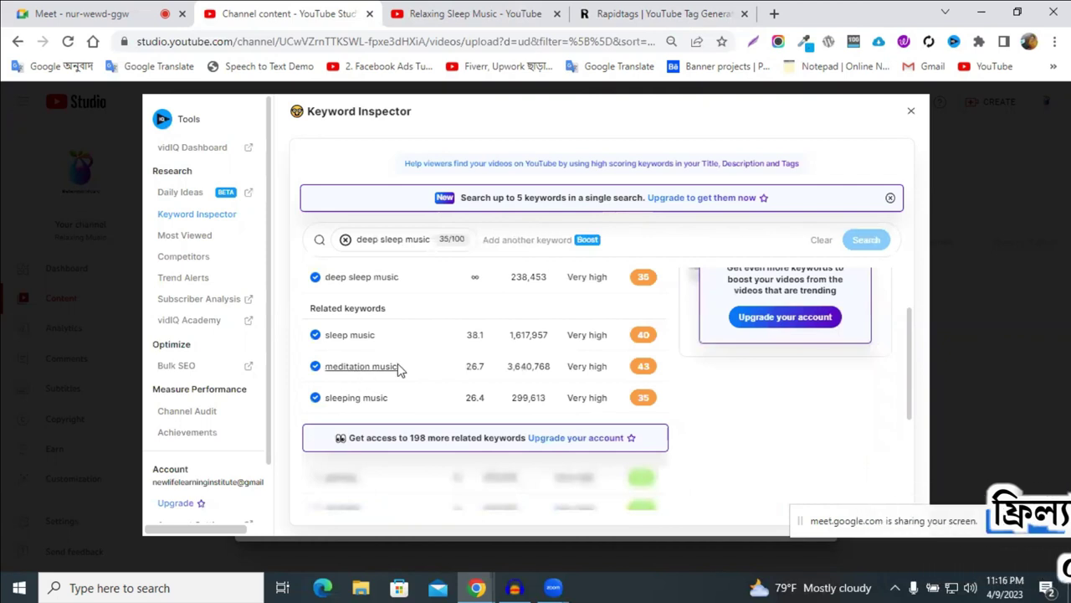
click(362, 368)
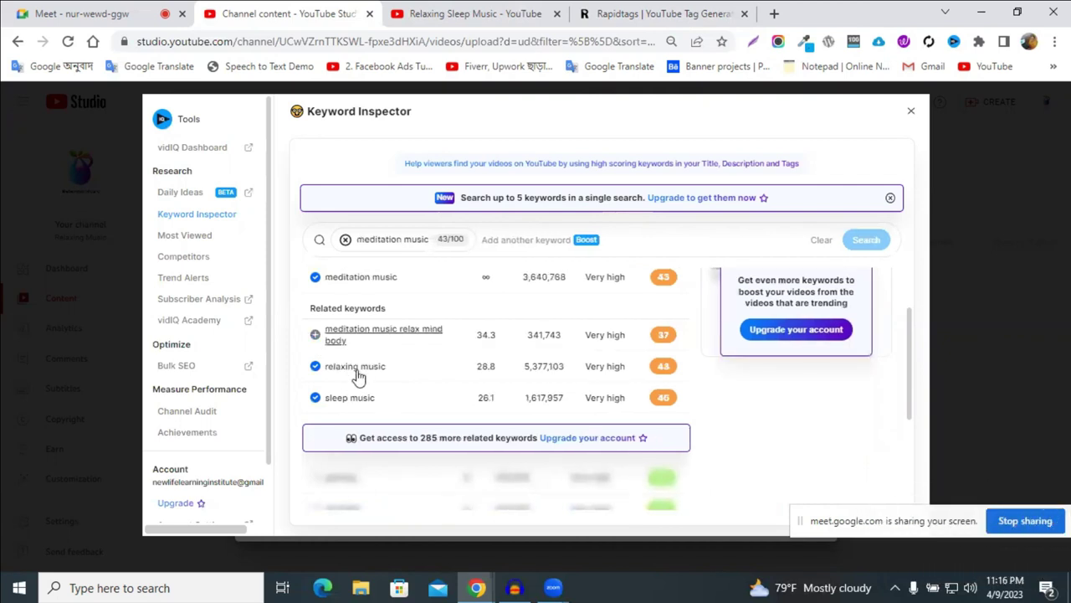
Close the Rapidtags page, find the vidIQ website by searching for "vidiq" in a new tab, and log in.
click(745, 13)
key(ctrl+t)
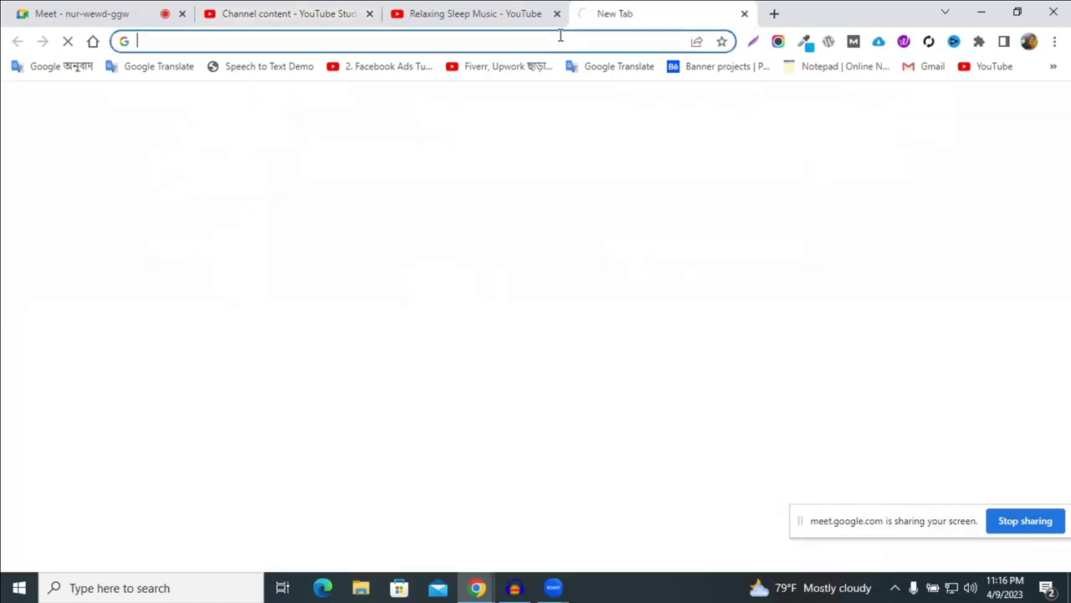
click(561, 36)
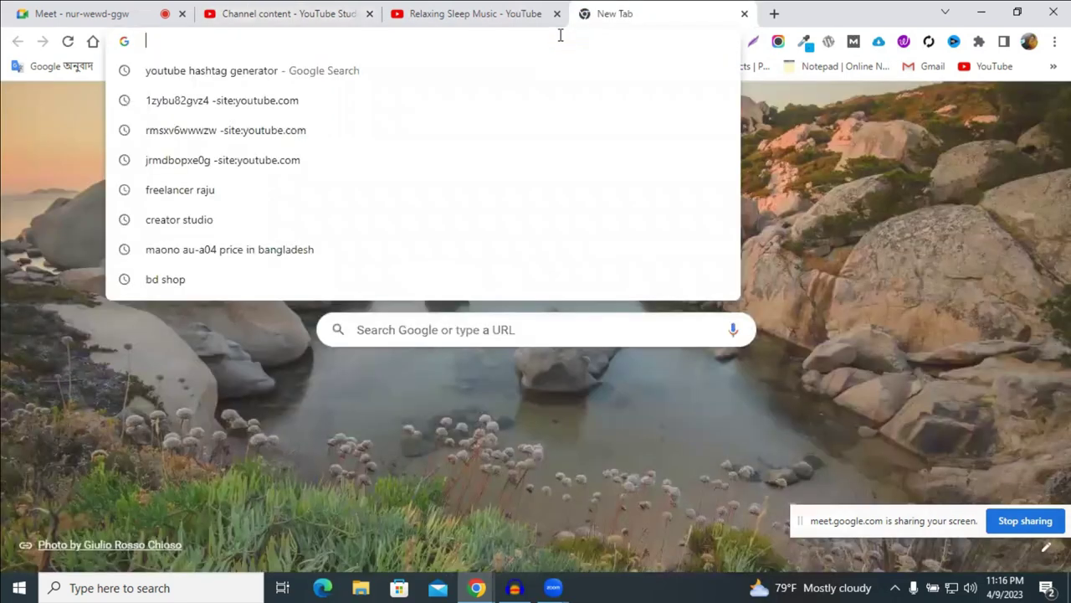
text(vidi)
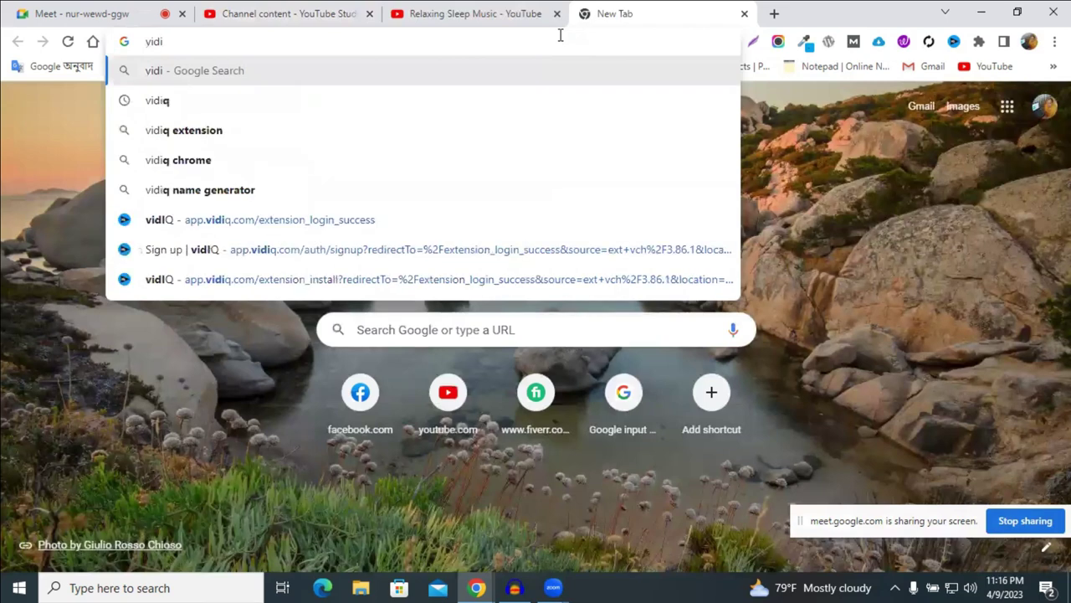
text(q)
key(Return)
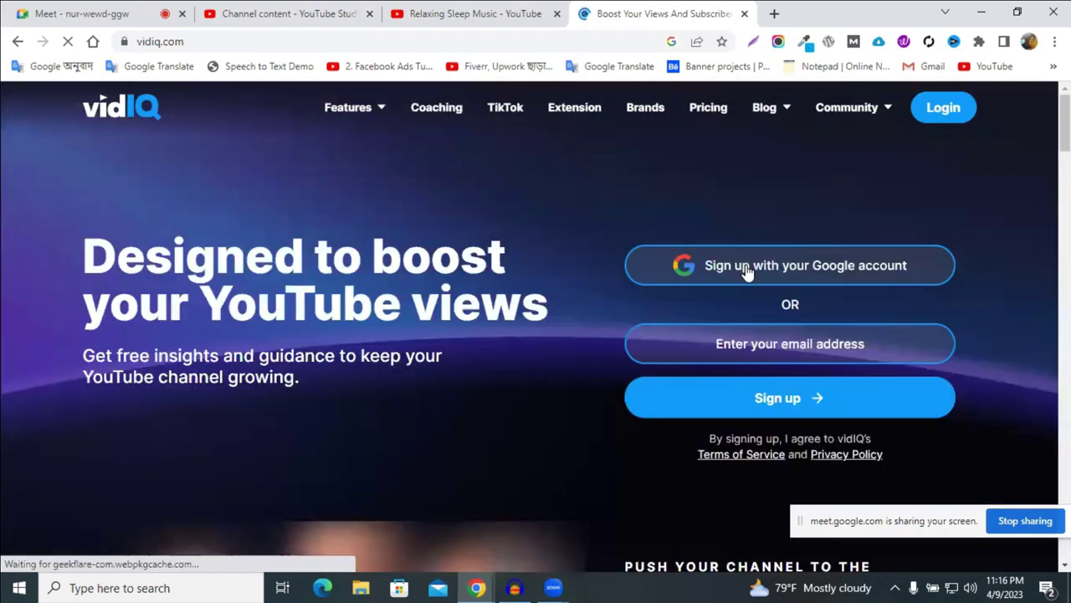
click(942, 113)
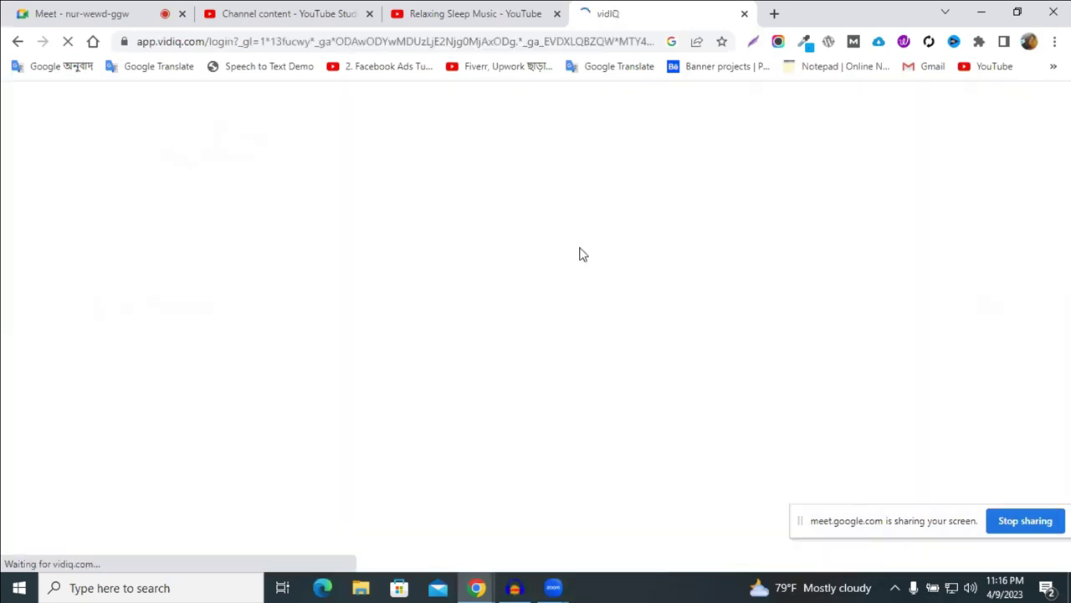
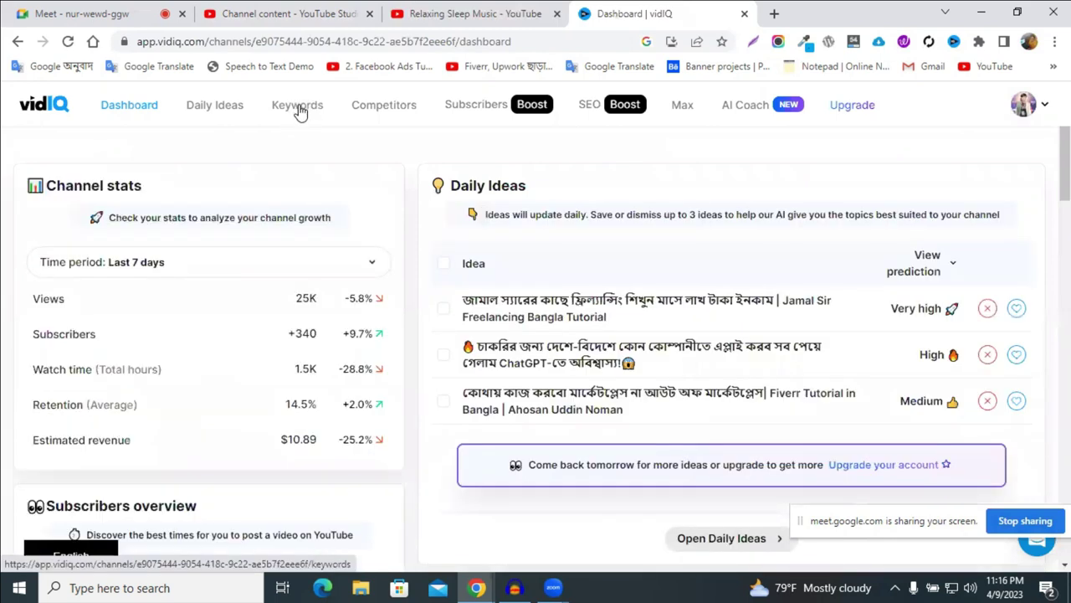
Look up the copied phrase "Relaxing Sleep Music" in vidIQ's keyword research.
click(298, 106)
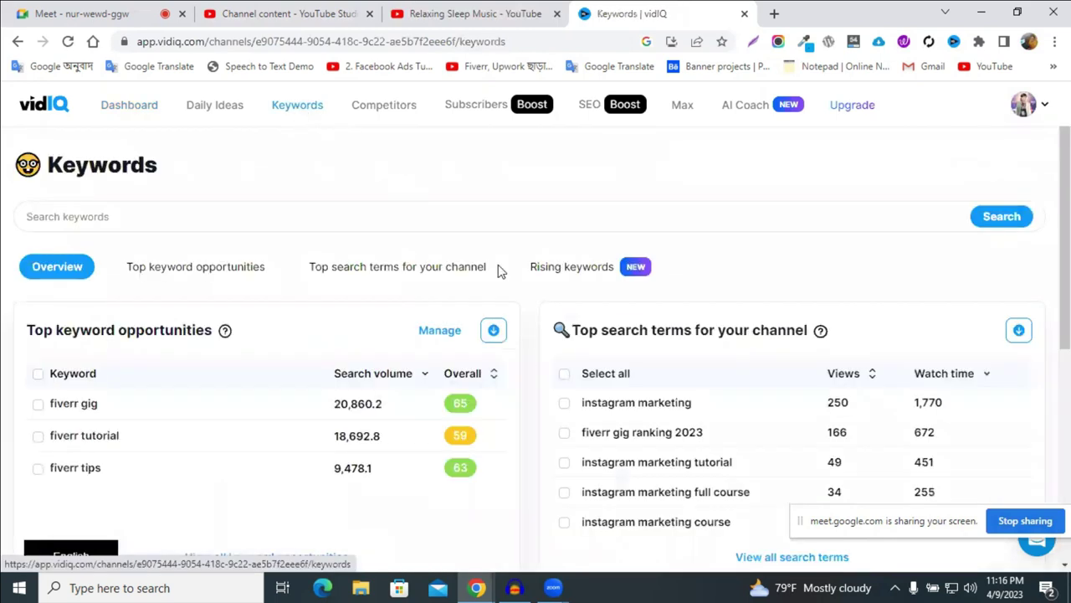
right_click(173, 211)
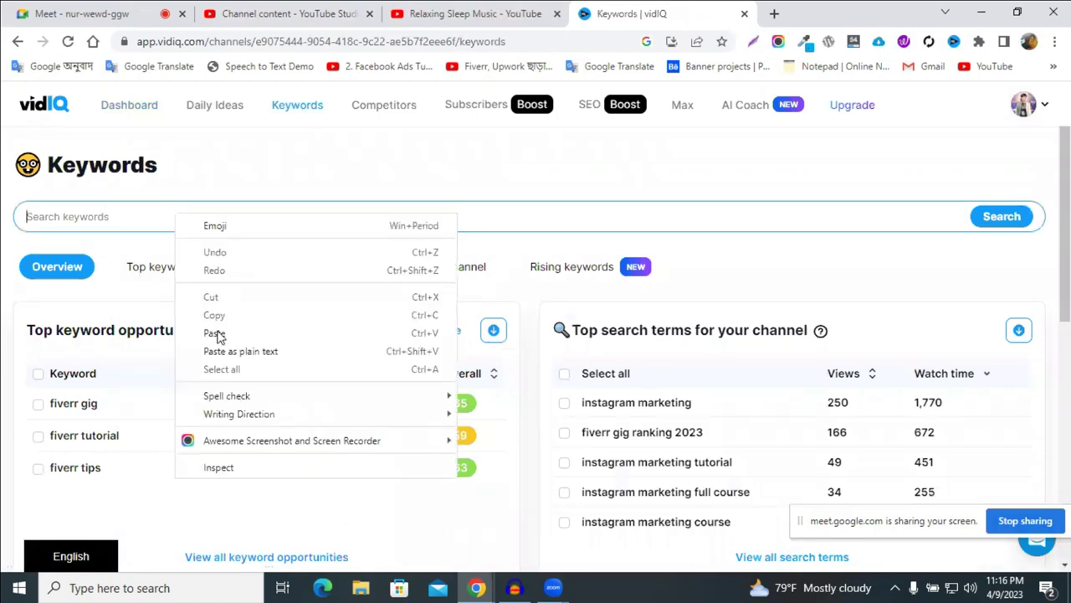
click(219, 330)
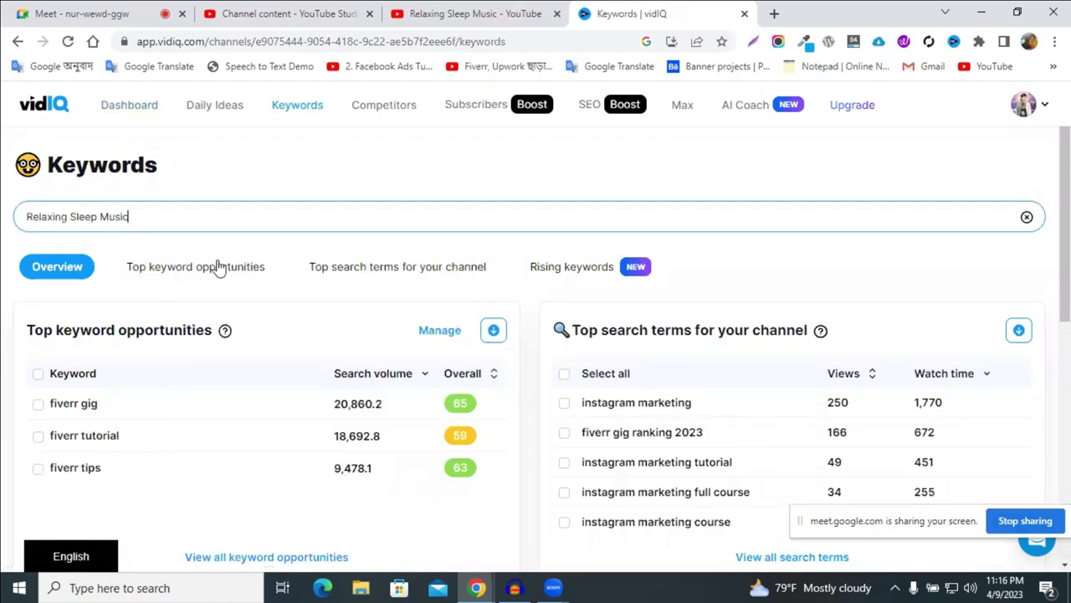
key(Return)
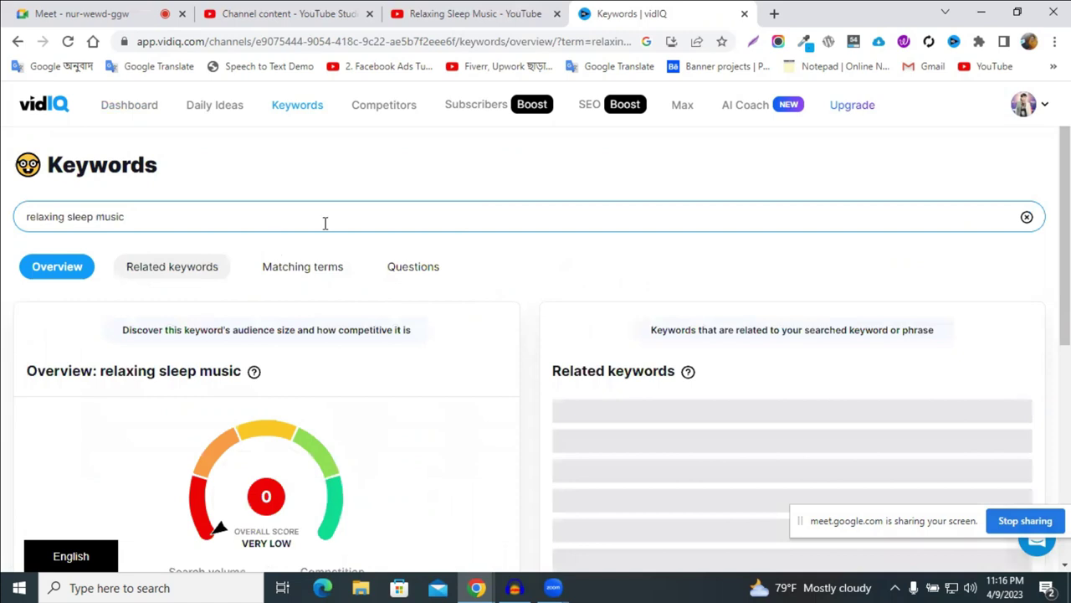
Examine the keyword's overall score, related keywords, matching terms, questions and top trending videos.
scroll(469, 246, down, 3)
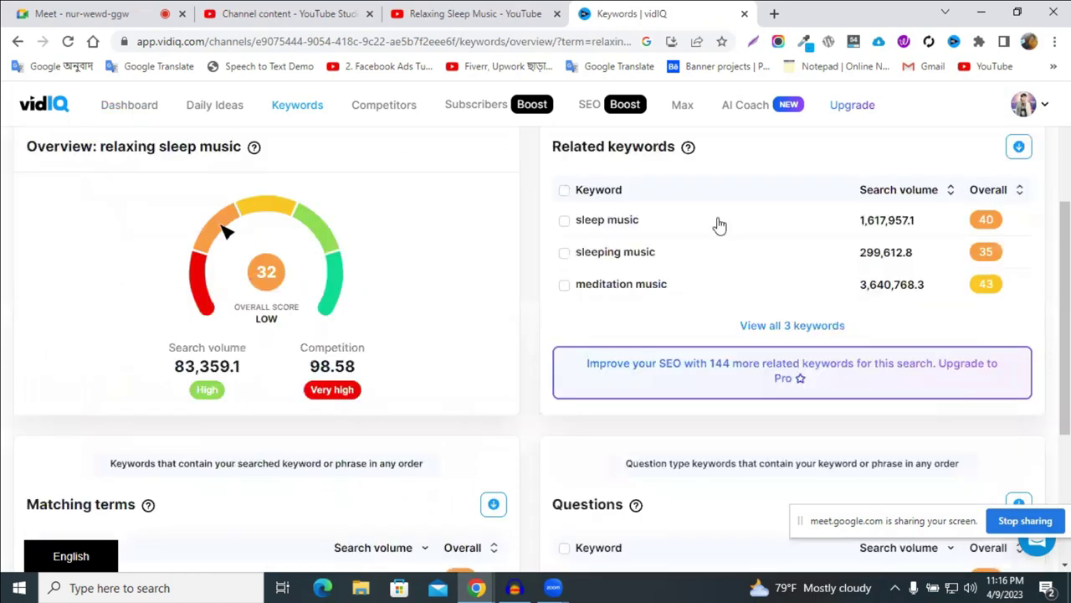
scroll(590, 332, up, 1)
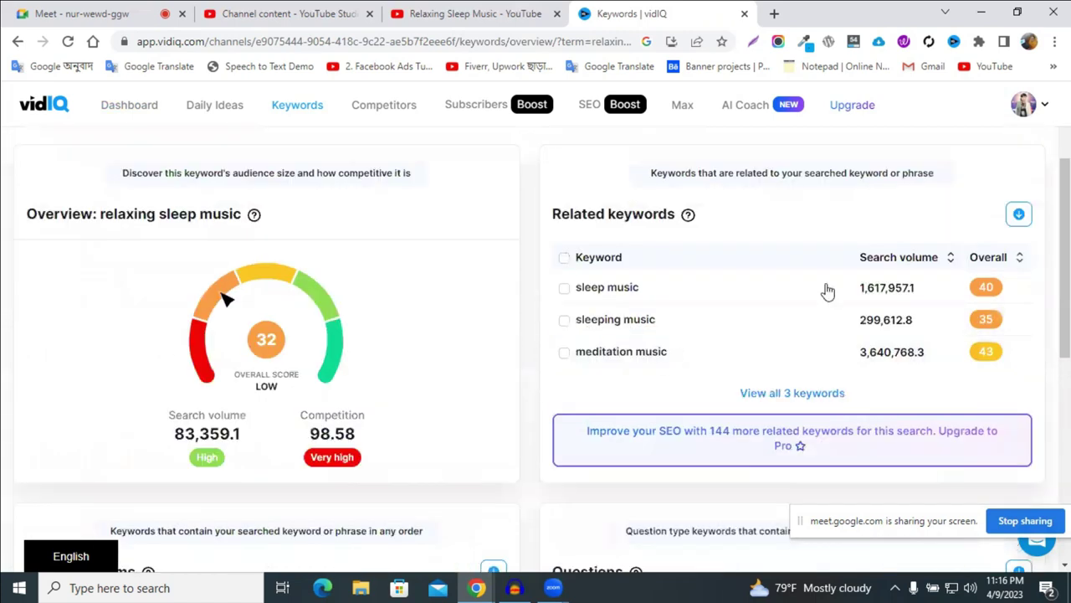
scroll(248, 474, down, 2)
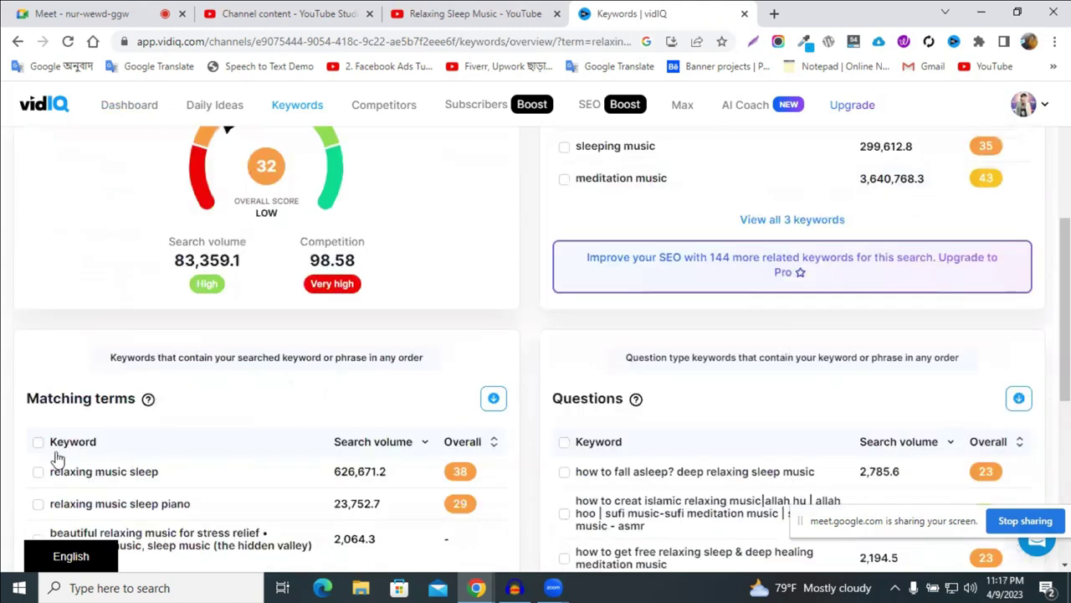
scroll(100, 435, down, 1)
scroll(163, 461, down, 2)
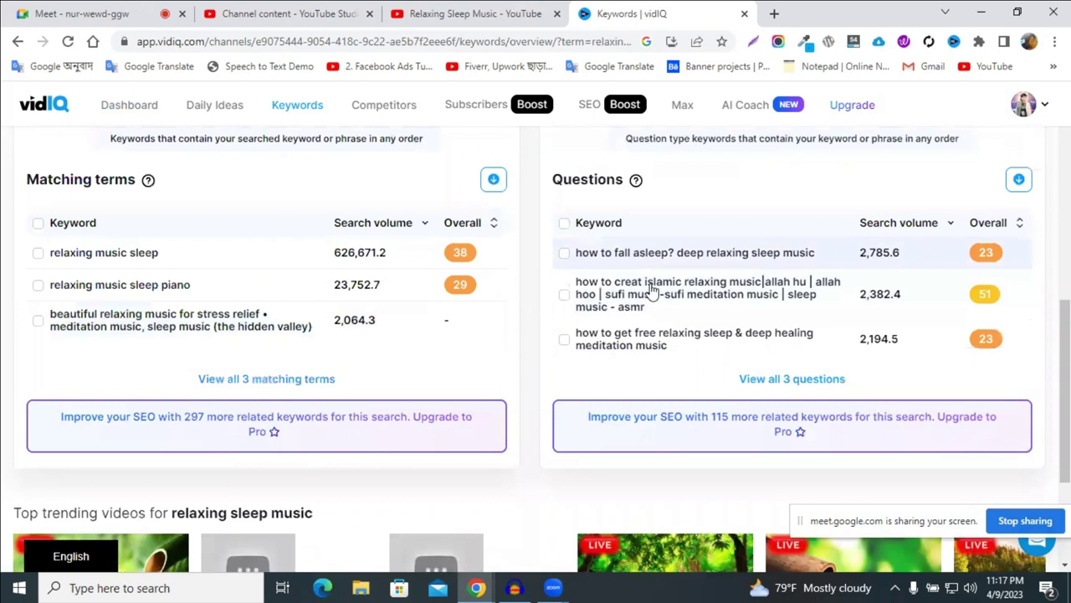
scroll(578, 319, down, 1)
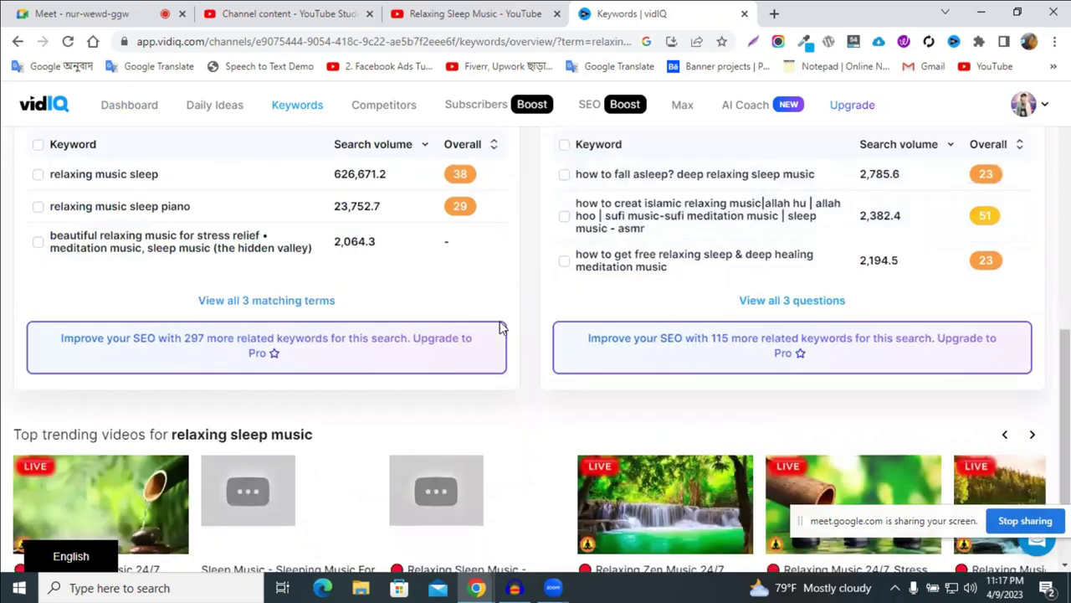
scroll(597, 341, down, 2)
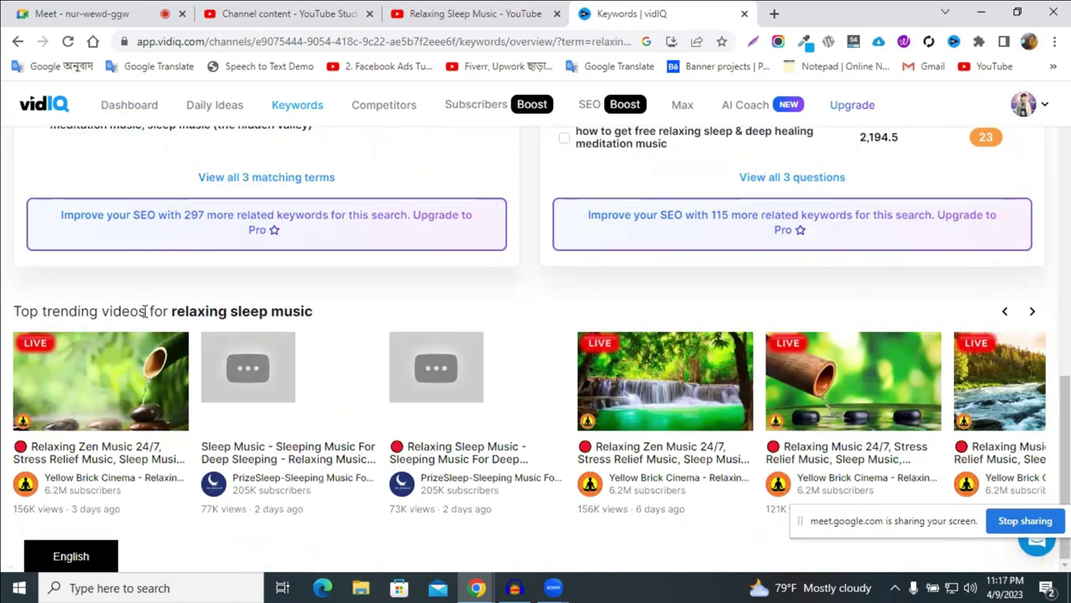
drag(60, 312, 149, 313)
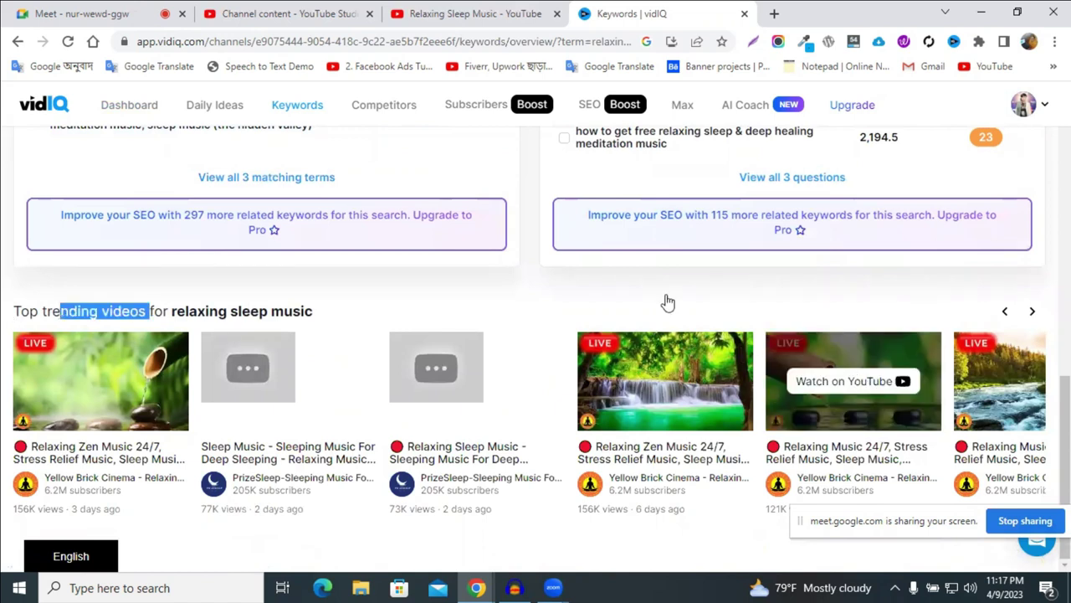
scroll(205, 297, up, 3)
scroll(215, 514, up, 1)
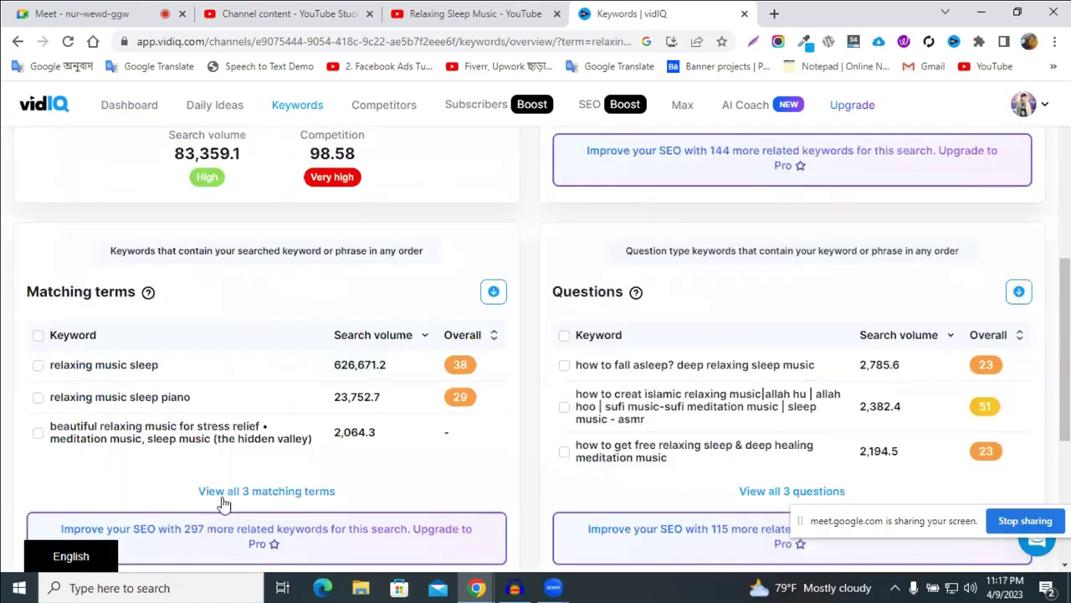
View the full list of matching terms for "relaxing sleep music" and highlight the searched phrase.
click(223, 492)
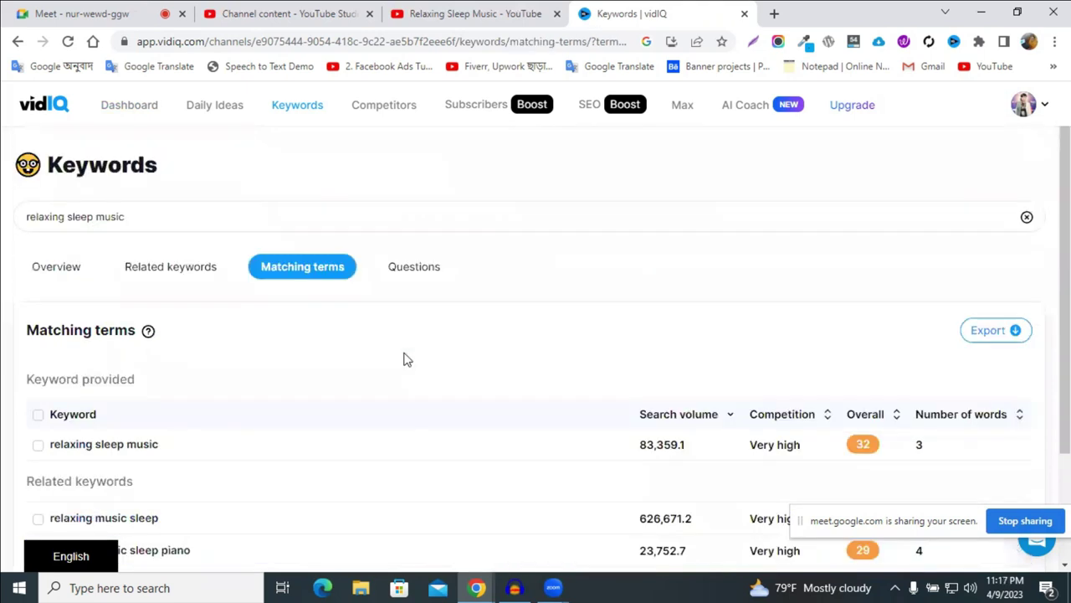
scroll(192, 377, down, 2)
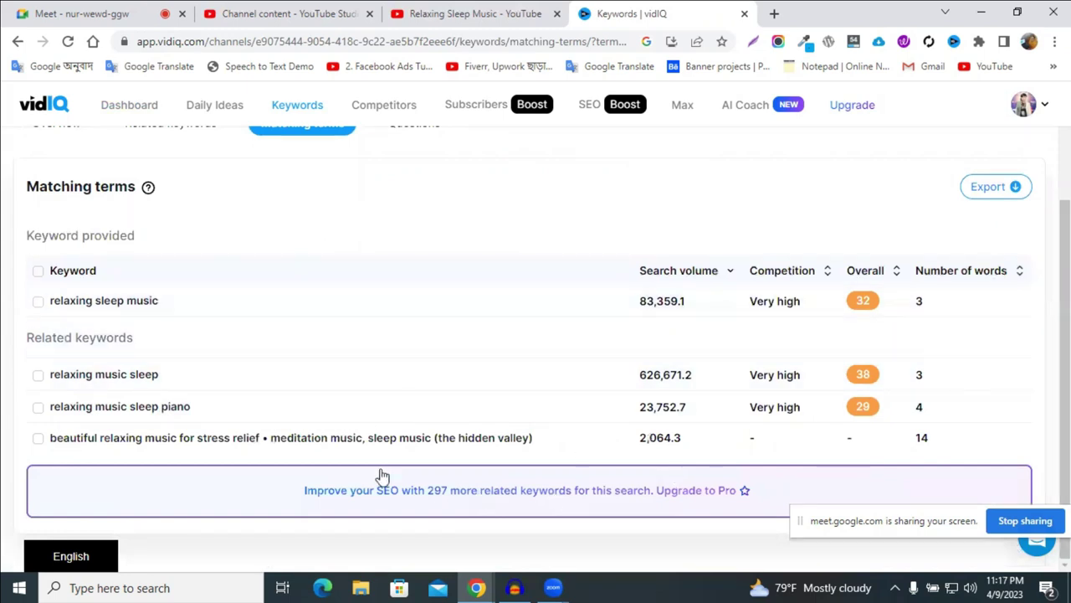
scroll(385, 468, up, 2)
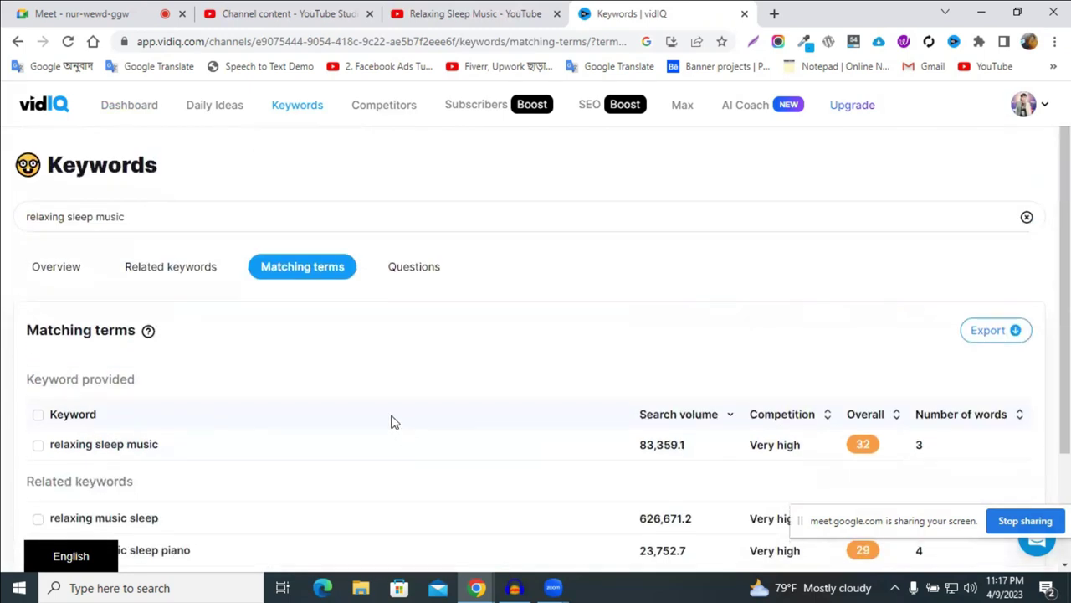
click(122, 216)
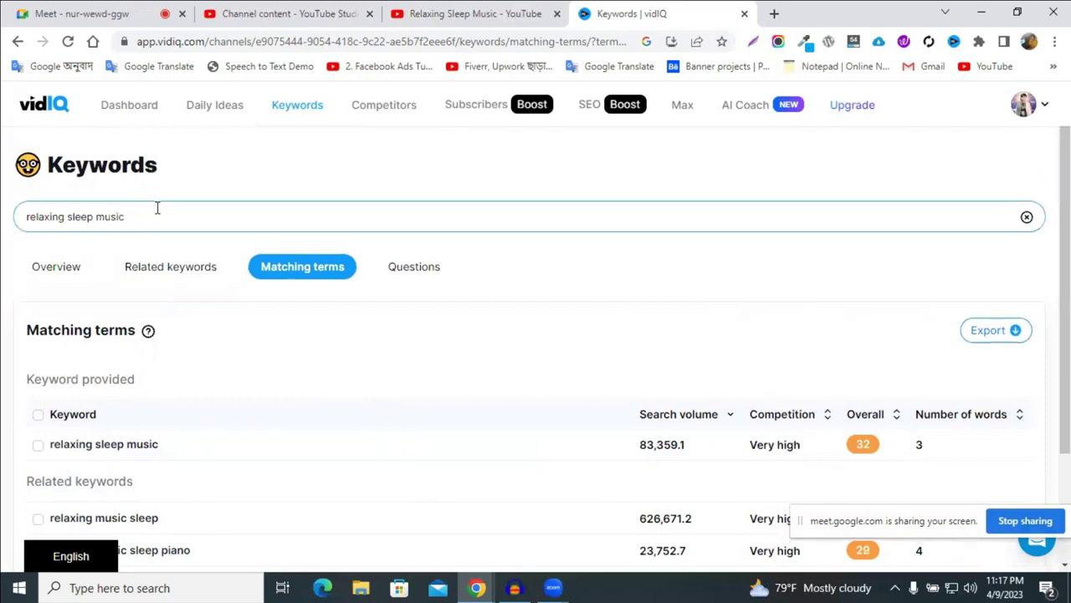
key(ctrl+shift+Left)
key(ctrl+shift+Left)
key(ctrl+shift+Left)
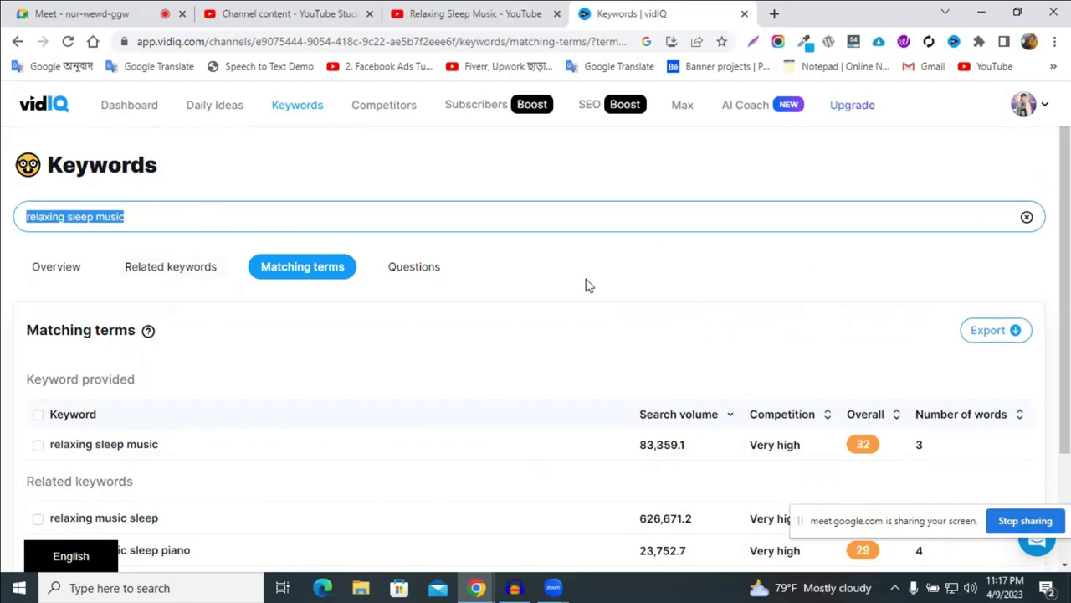
Return to the video's details in YouTube Studio, close the Keyword Inspector and remove the "spa" tag.
click(433, 10)
click(291, 10)
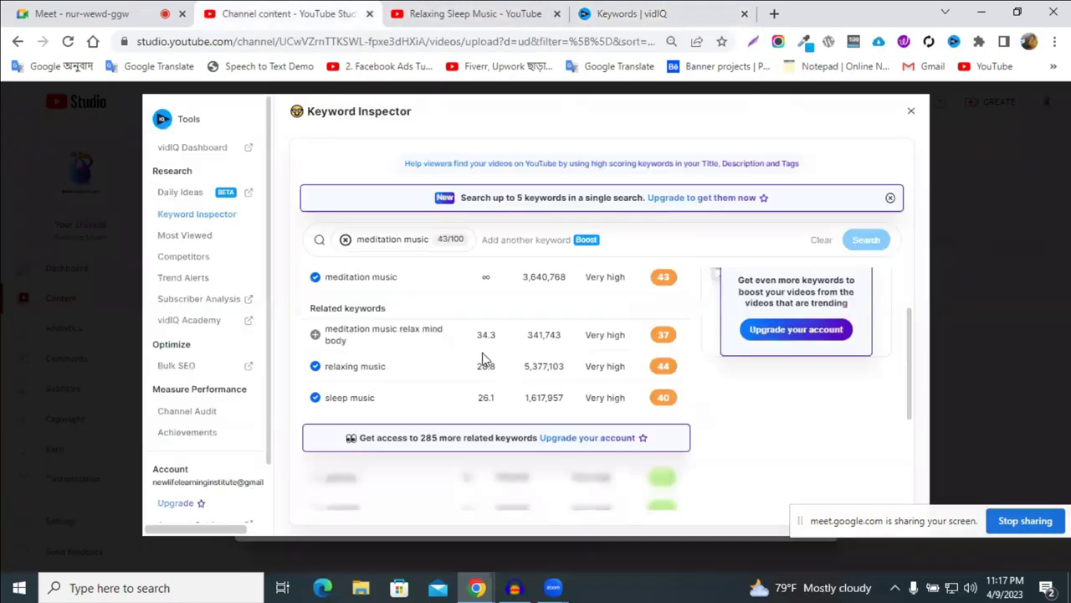
click(911, 111)
drag(586, 380, 499, 358)
click(397, 355)
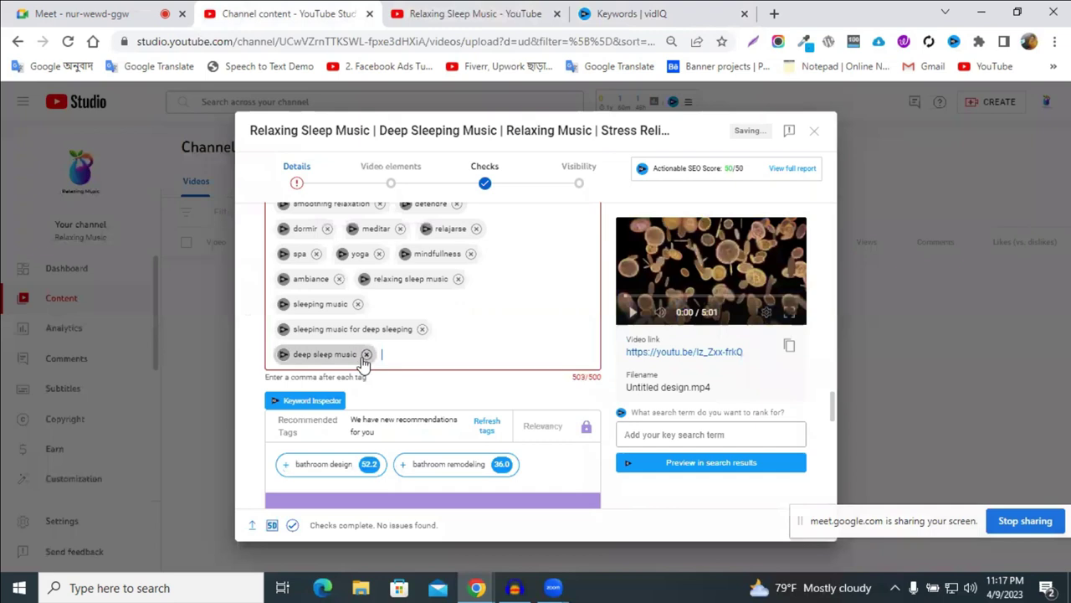
click(317, 253)
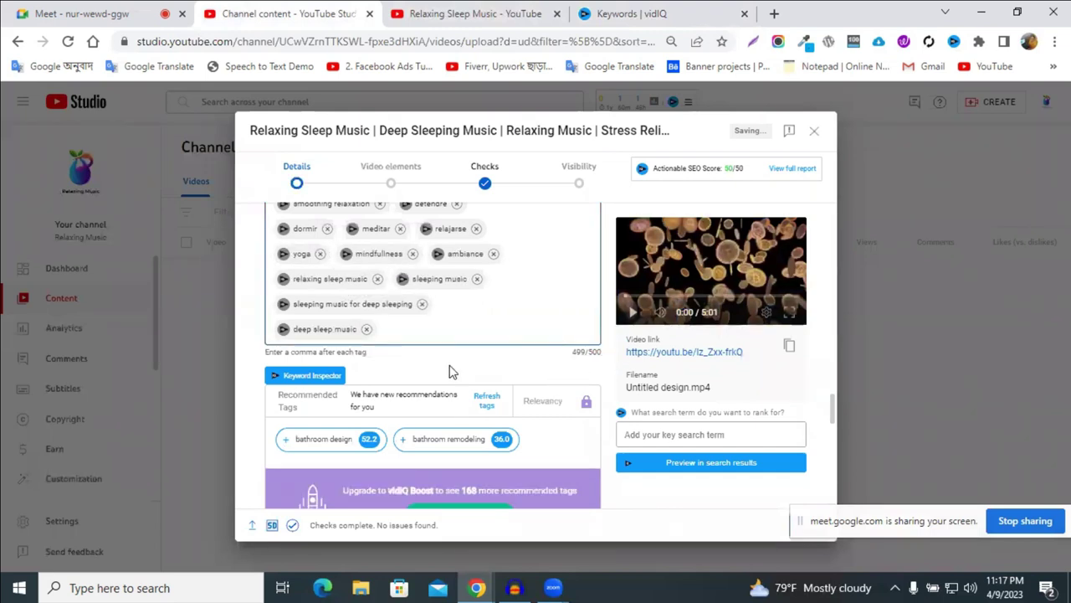
Review the key phrases in the video's title and look through its list of tags.
scroll(450, 370, up, 8)
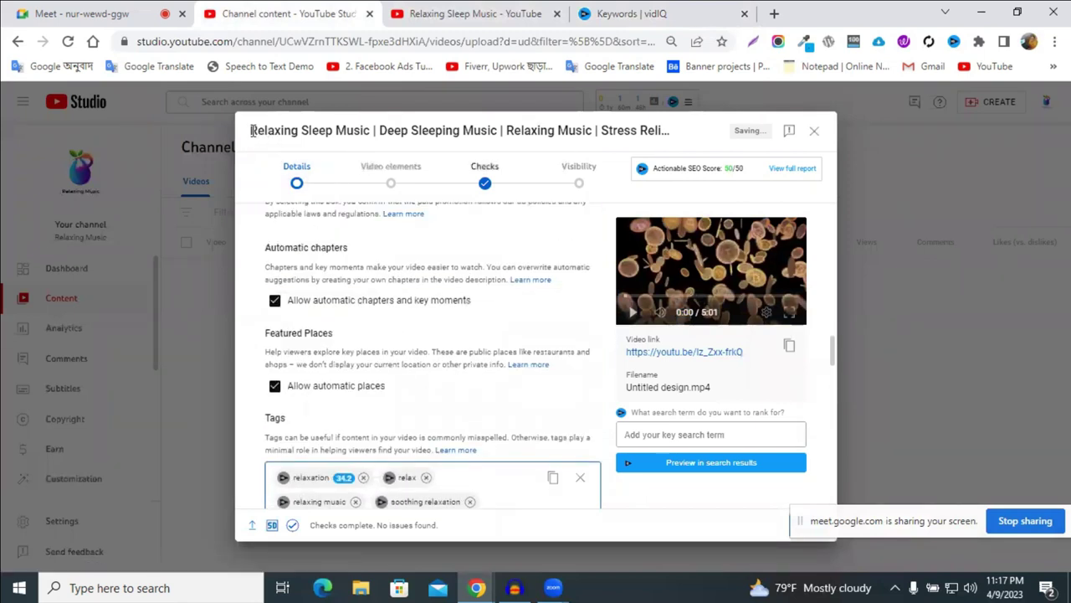
drag(251, 132, 615, 130)
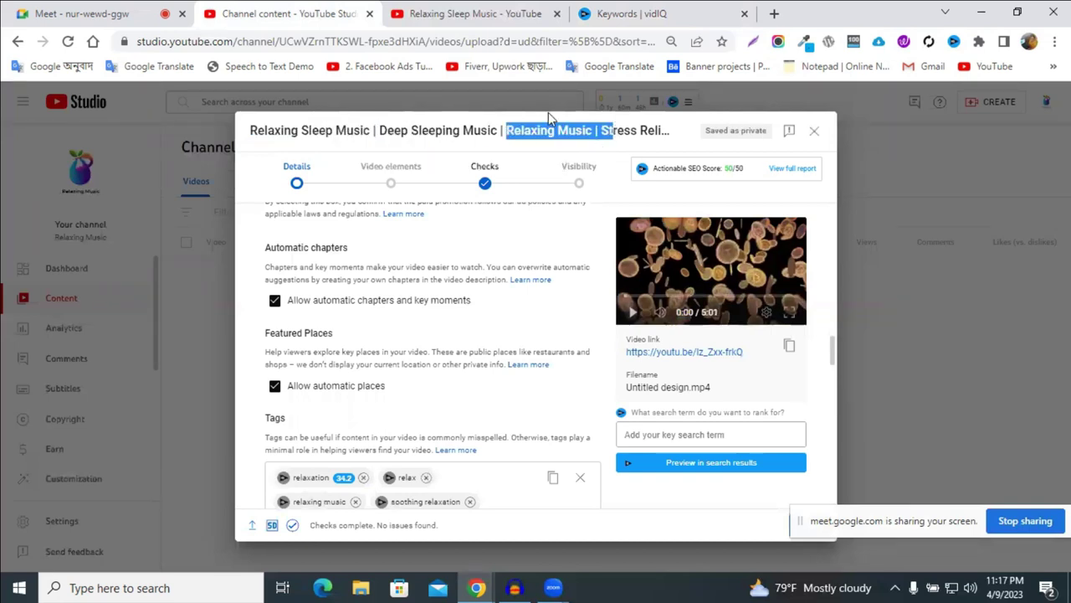
click(418, 390)
scroll(419, 390, down, 2)
scroll(503, 383, down, 2)
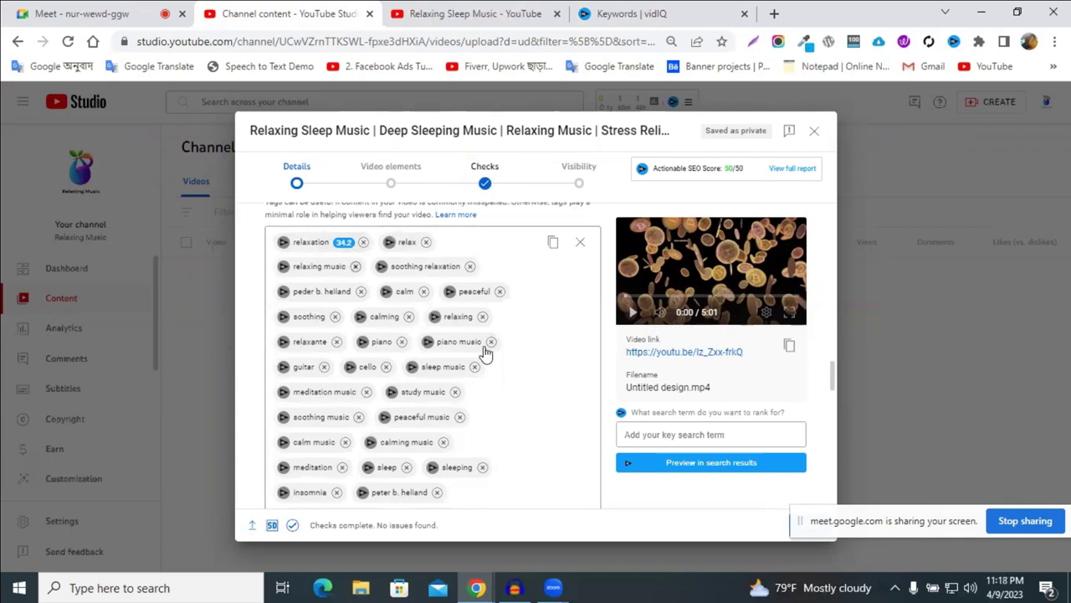
Review the video's Actionable SEO Score, view the full vidIQ SEO report and close it.
scroll(483, 355, up, 1)
scroll(514, 351, up, 10)
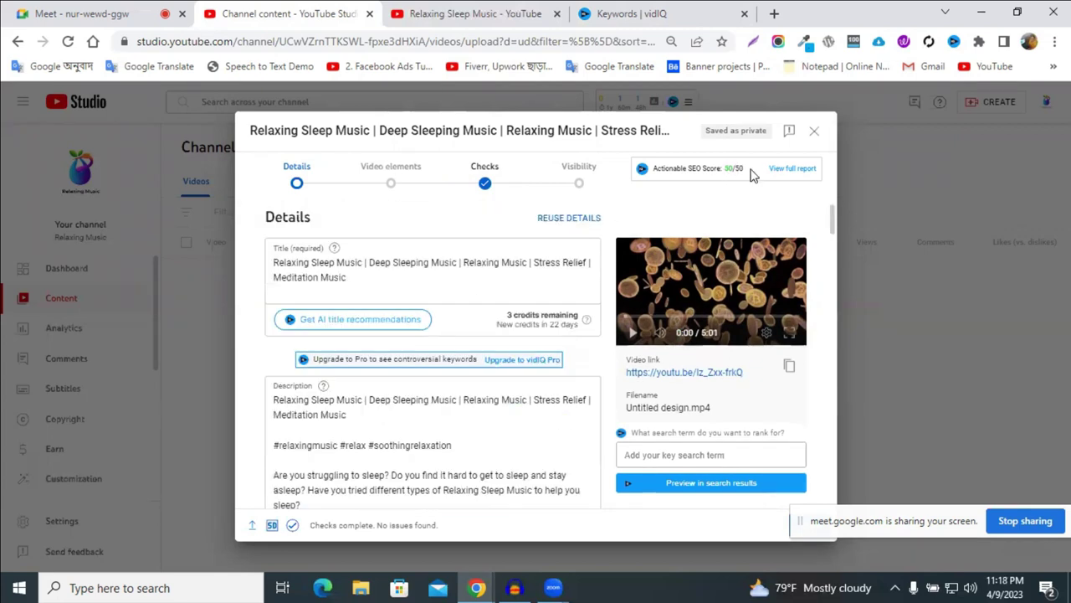
double_click(751, 174)
click(740, 183)
double_click(729, 168)
drag(638, 169, 726, 168)
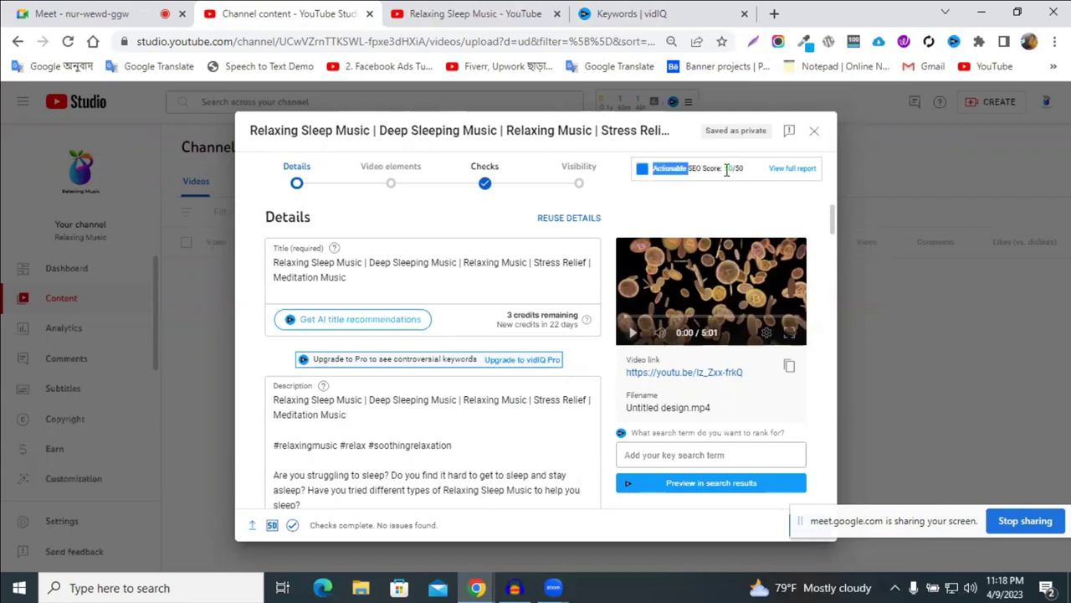
double_click(729, 168)
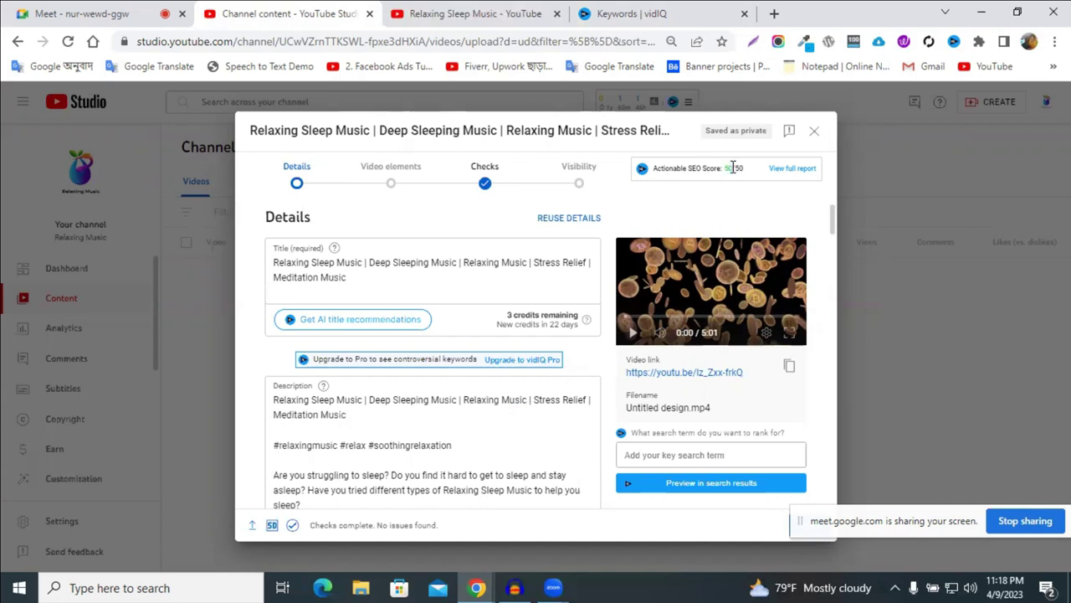
double_click(731, 168)
drag(731, 168, 741, 168)
click(787, 172)
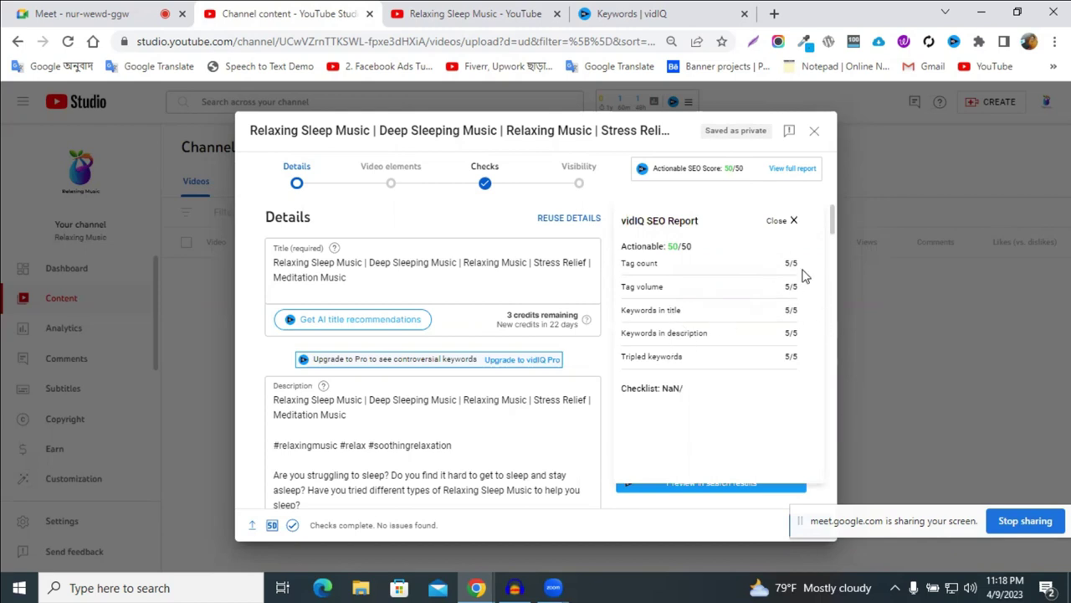
click(795, 222)
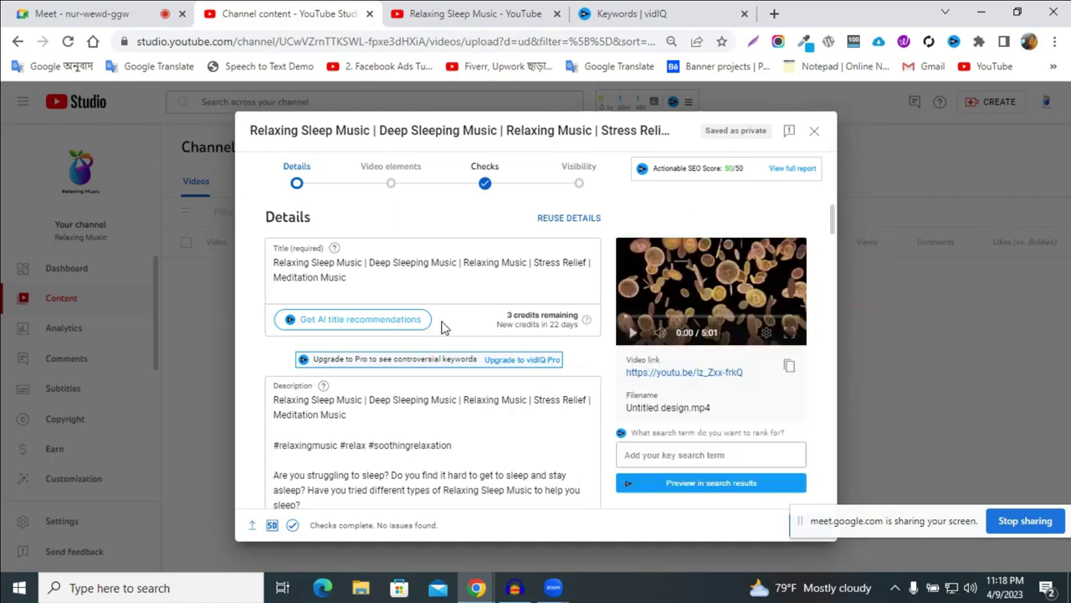
Cut the line repeating the video title from the start of the description and delete the blank line left above the hashtags.
scroll(437, 374, down, 1)
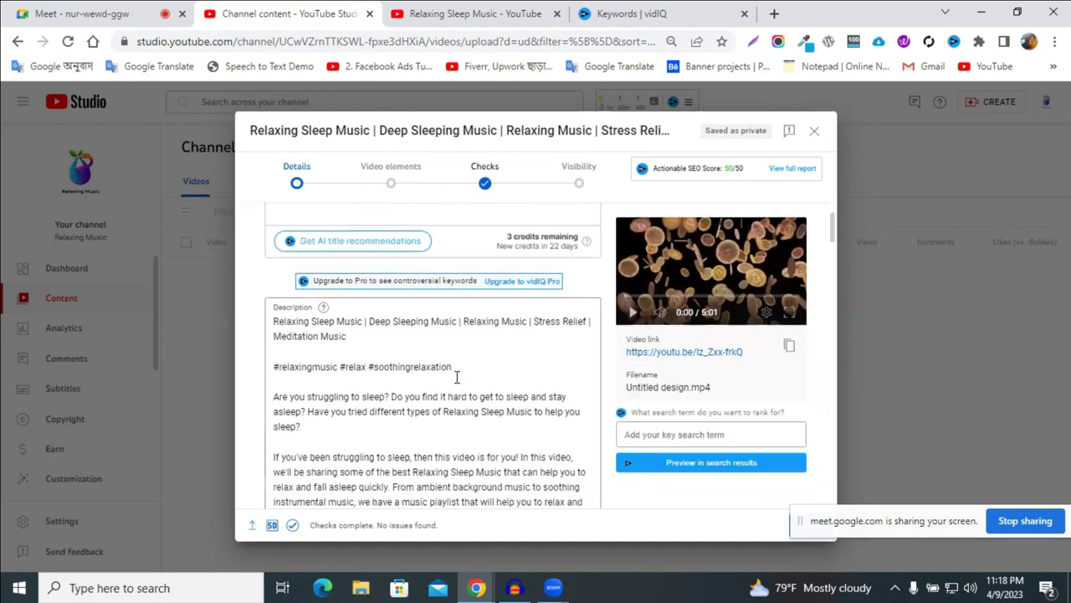
triple_click(324, 325)
right_click(323, 327)
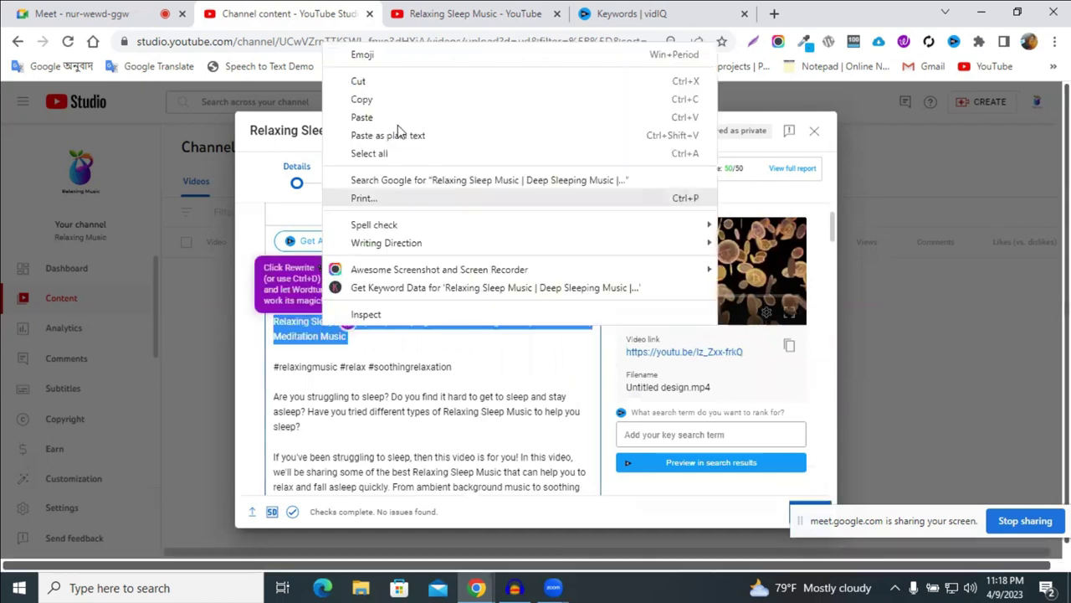
click(382, 75)
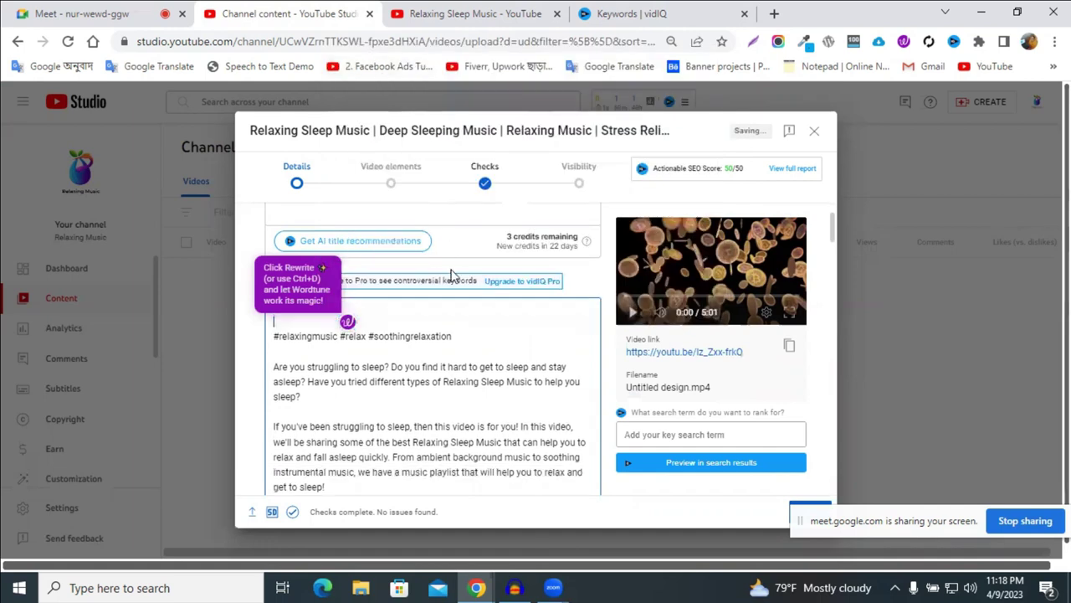
scroll(327, 316, up, 1)
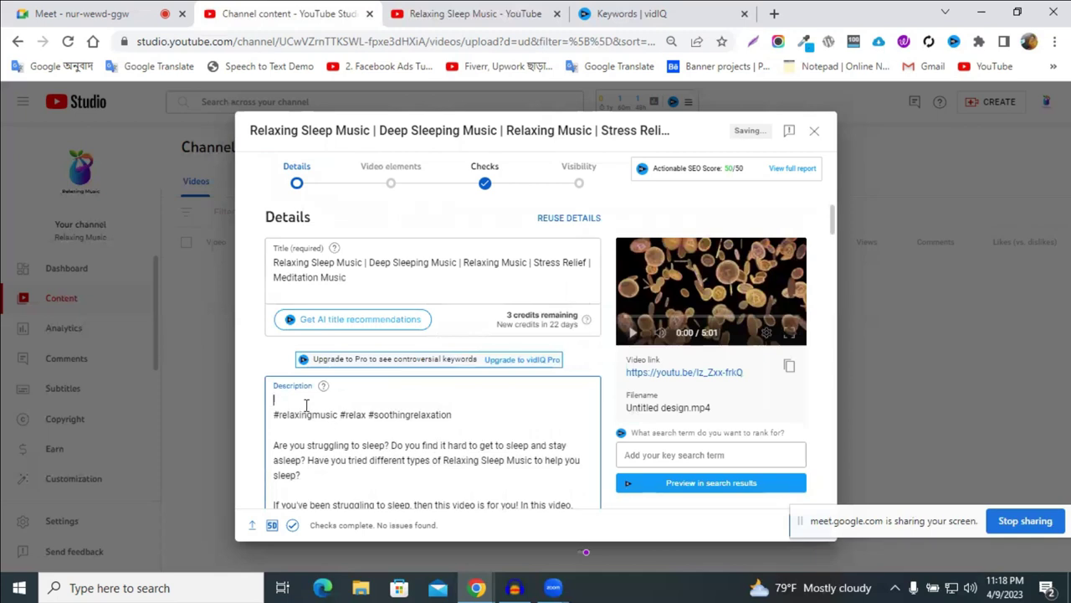
click(276, 414)
key(BackSpace)
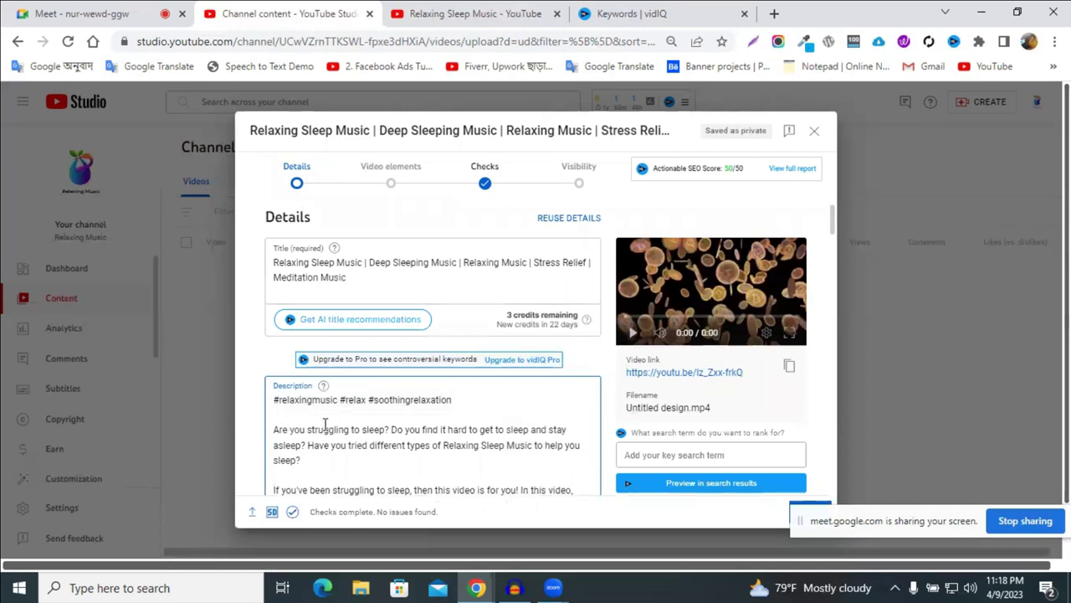
Break the description's hashtag line after #relaxingmusic, putting #relax #soothingrelaxation below it with a blank line between.
scroll(534, 371, down, 15)
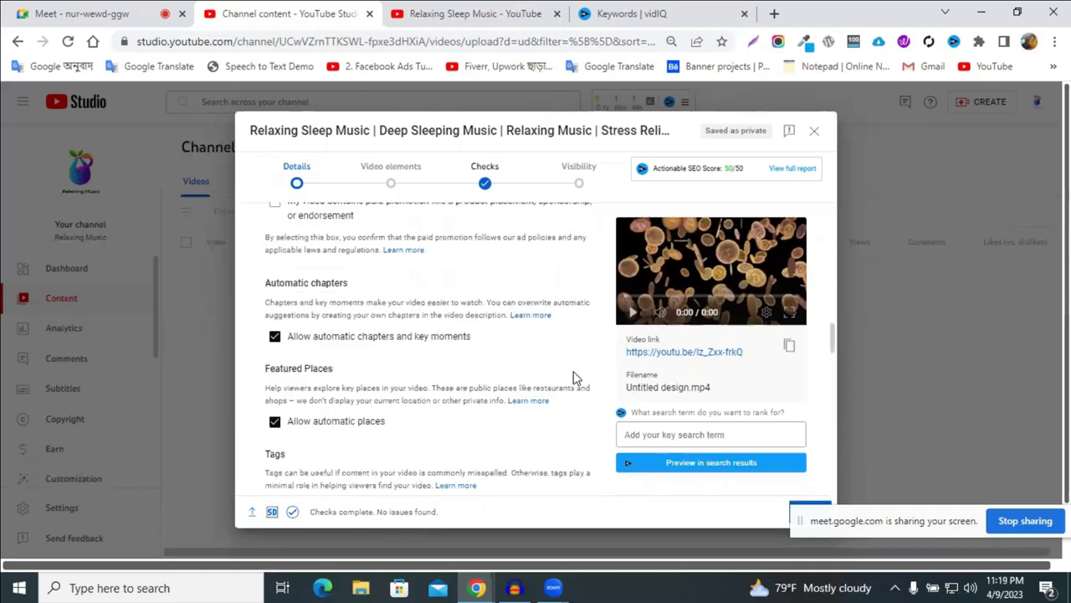
scroll(574, 375, up, 5)
scroll(736, 177, up, 3)
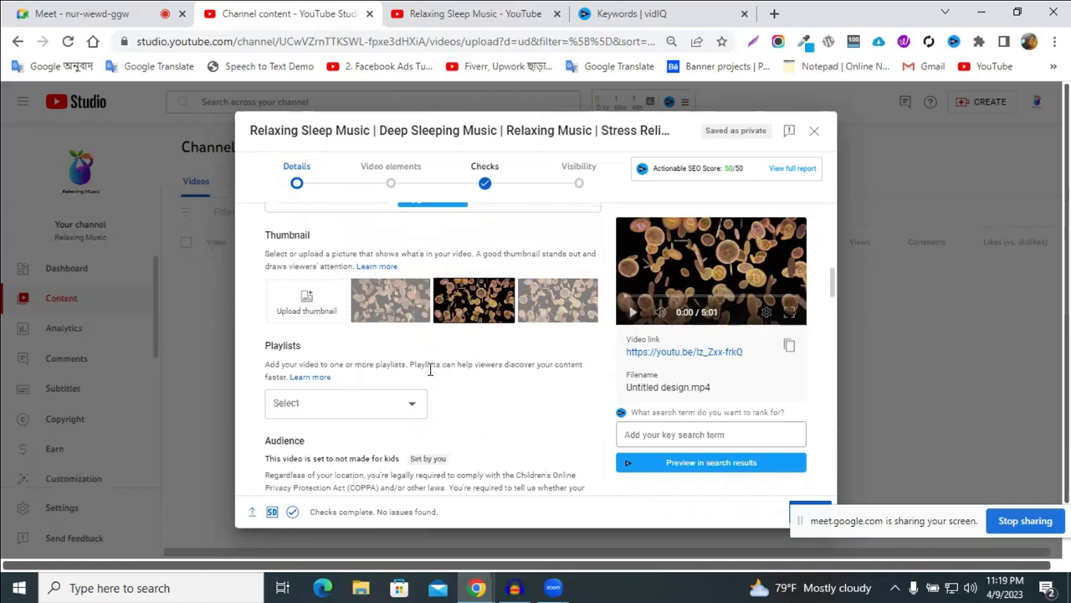
scroll(430, 370, up, 5)
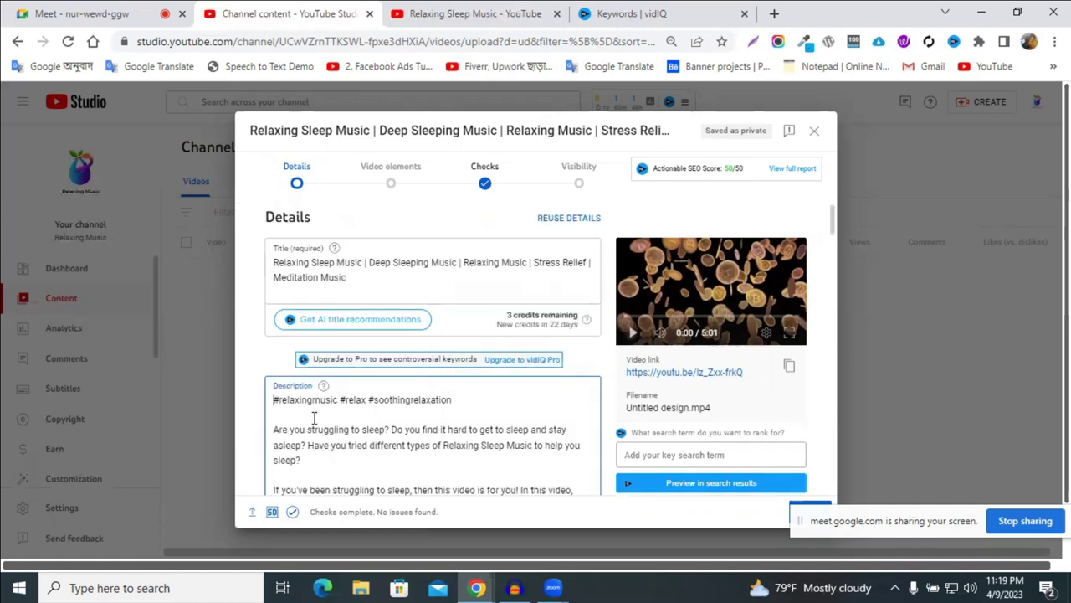
click(317, 414)
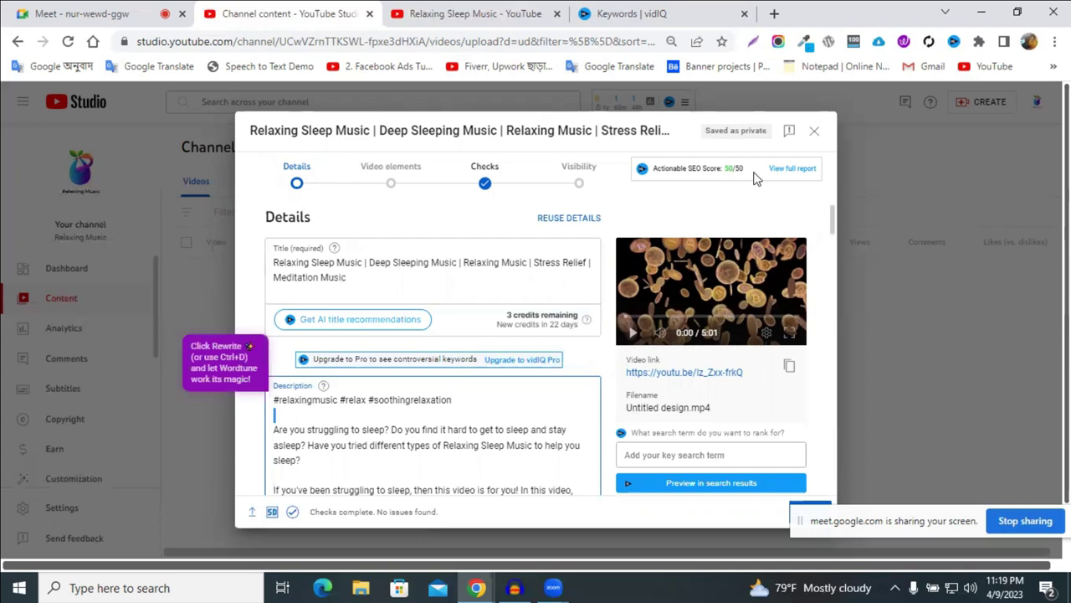
click(273, 399)
click(293, 414)
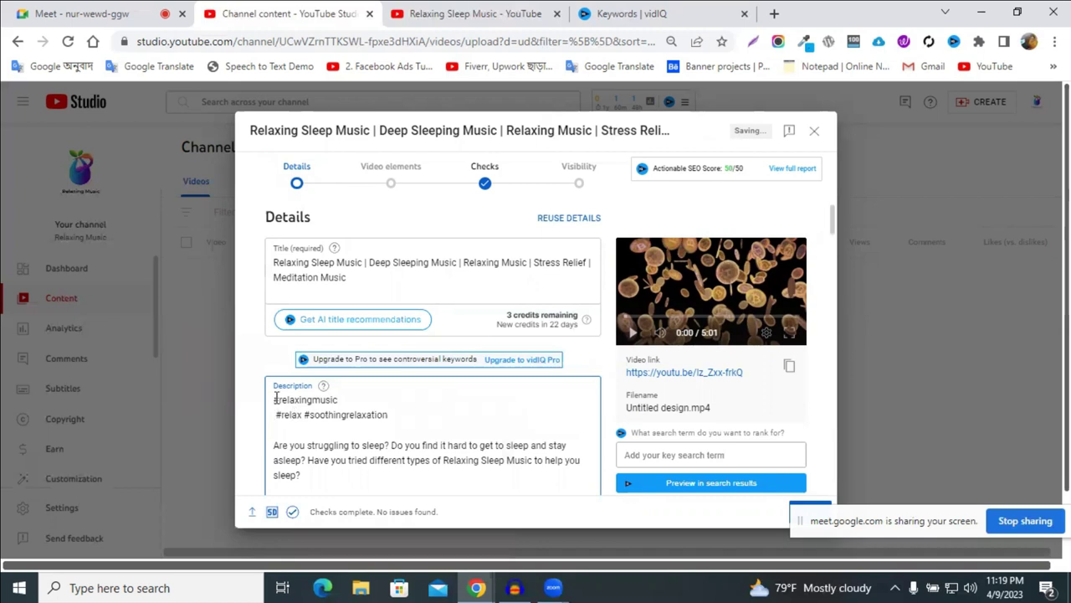
key(Return)
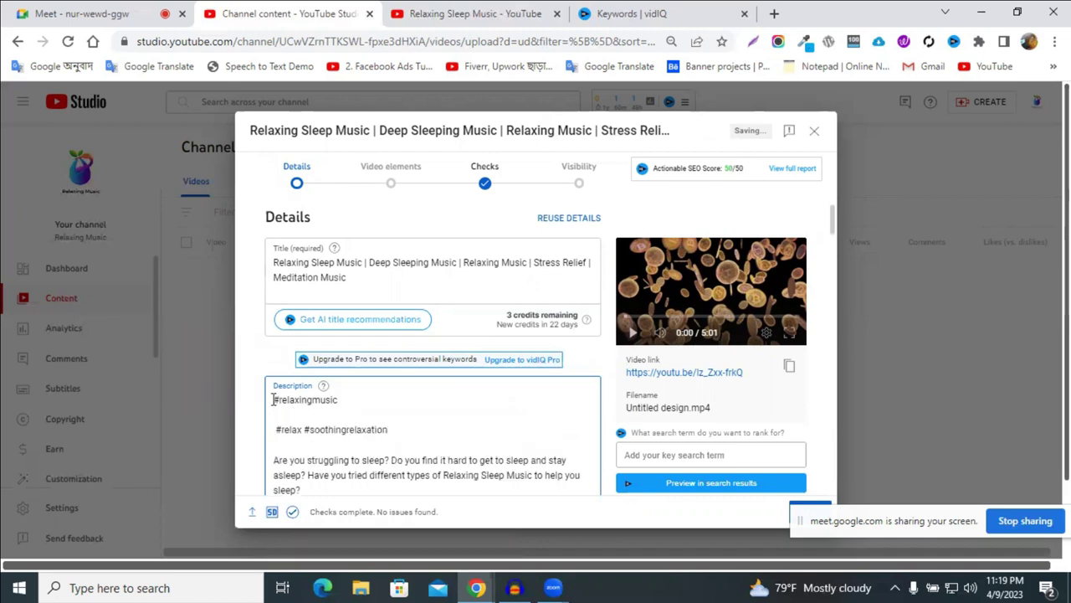
Paste the cut title line back at the start of the description, separated from #relaxingmusic by a blank line.
click(273, 399)
key(ctrl+v)
key(Return)
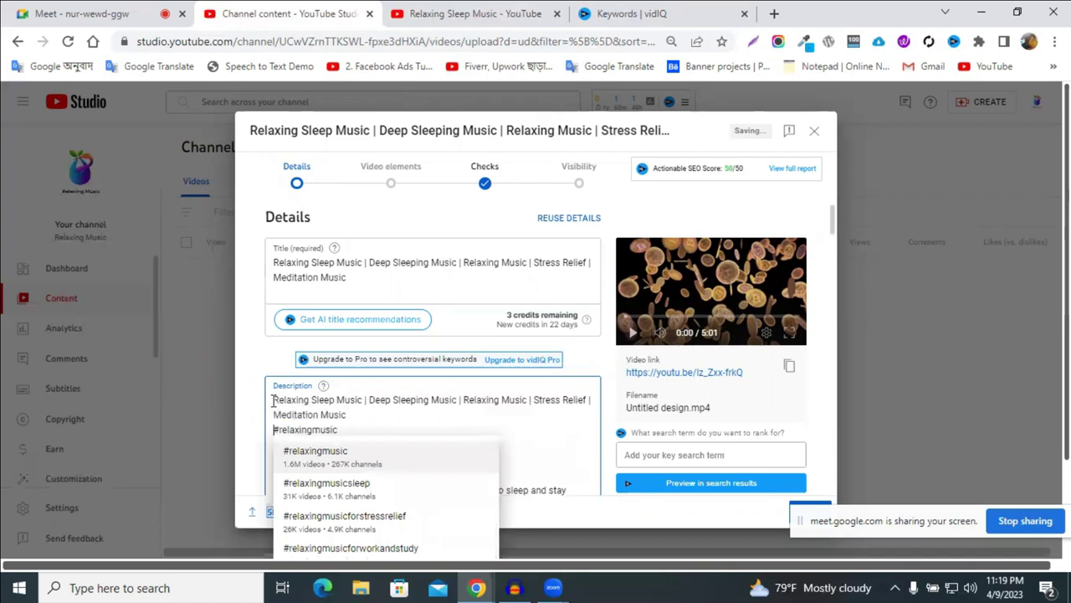
key(Return)
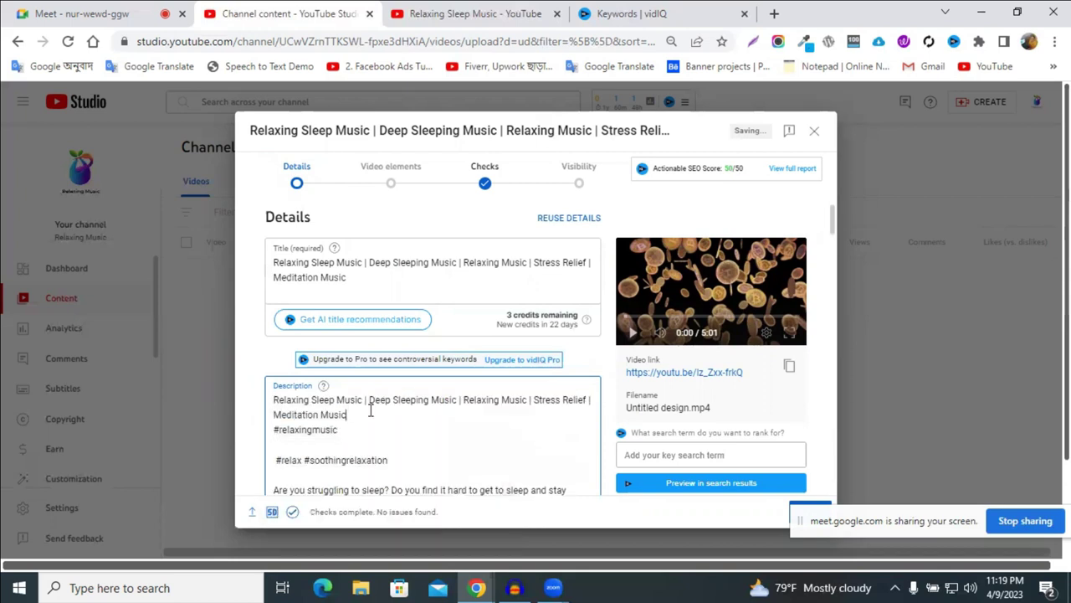
key(Return)
Remove the blank line between the description's hashtag lines and the leading space before #relax.
click(279, 463)
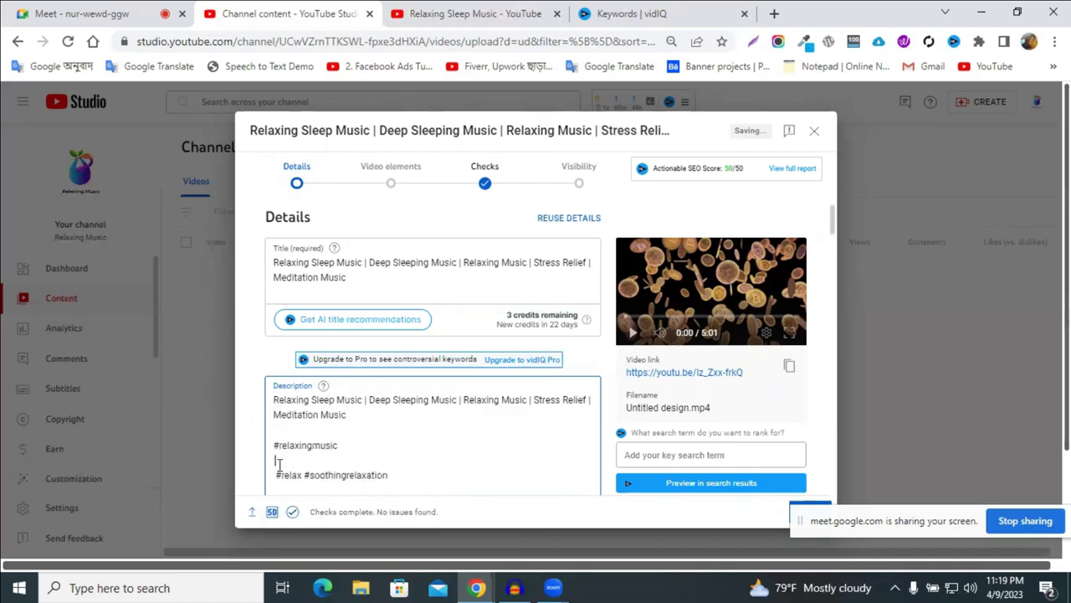
key(Delete)
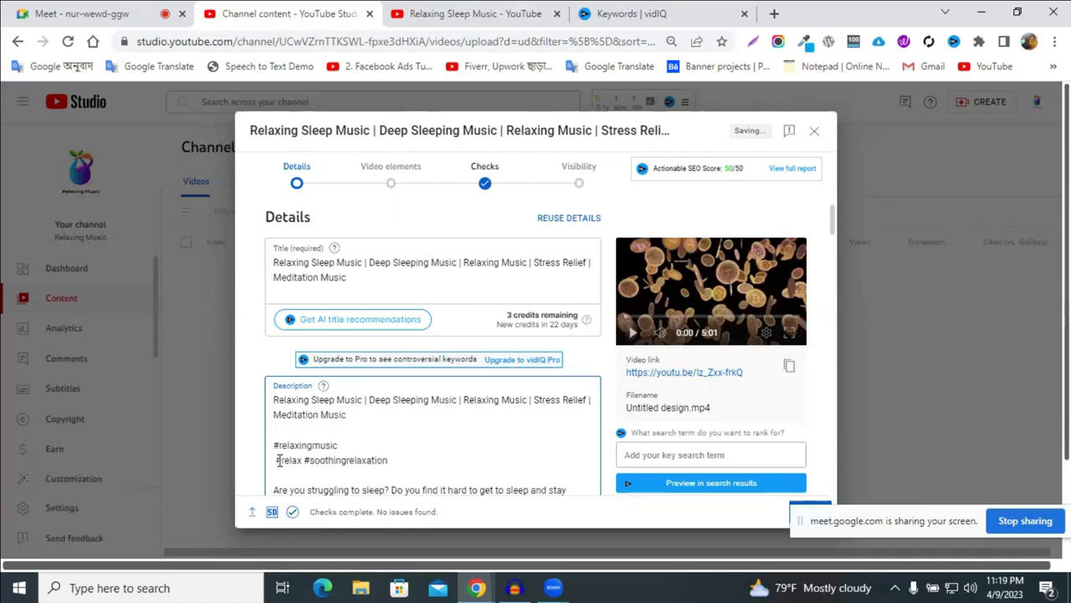
key(Delete)
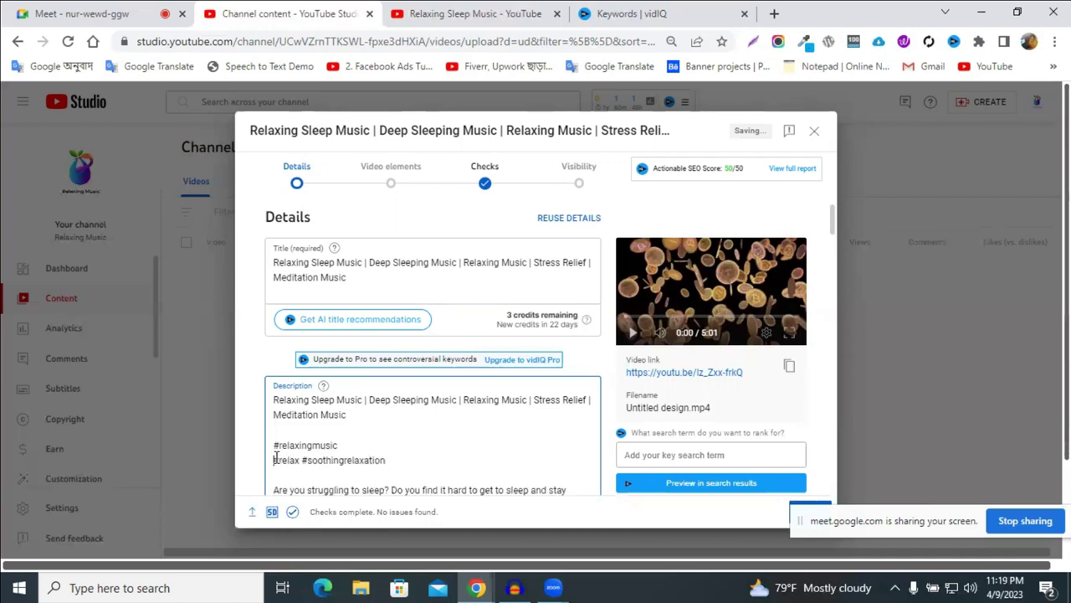
Set the video language to Not applicable and choose None as the caption certification.
scroll(559, 299, down, 5)
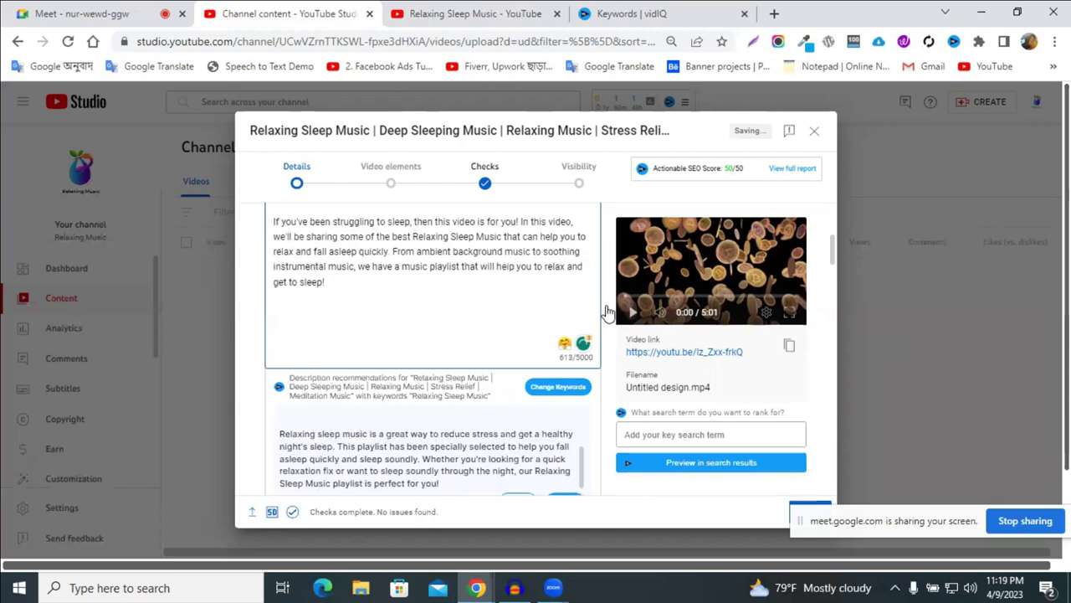
scroll(536, 313, down, 5)
scroll(471, 323, down, 5)
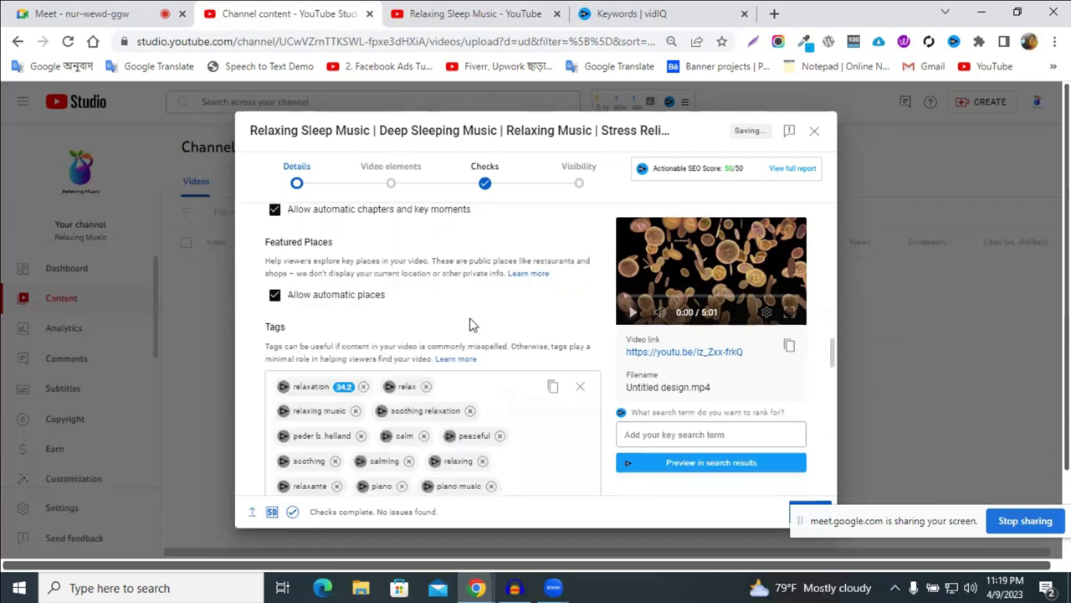
scroll(322, 307, down, 5)
mouse_move(498, 284)
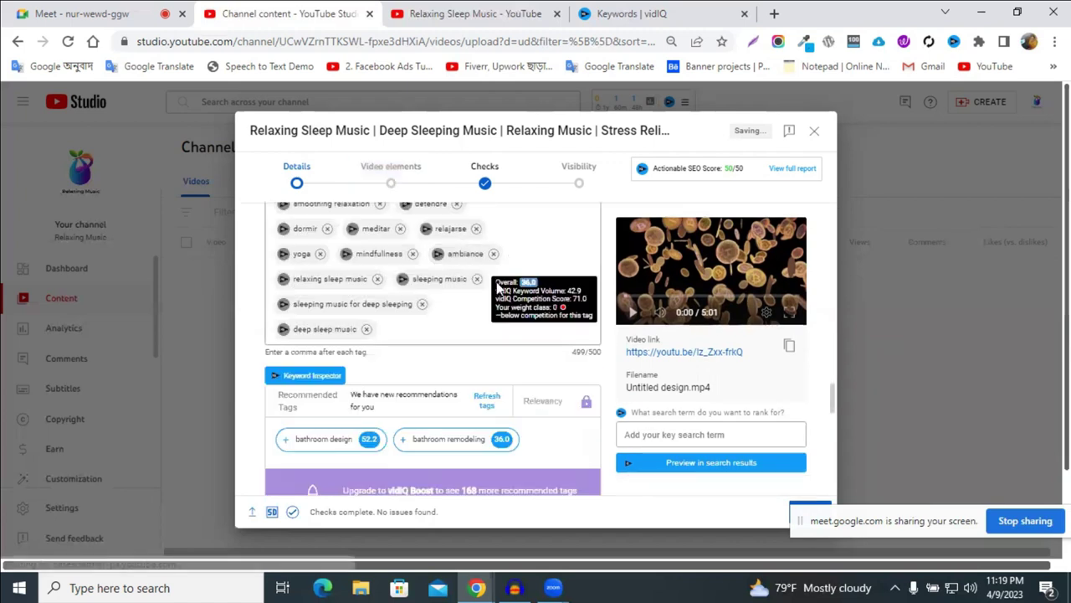
scroll(498, 285, down, 5)
scroll(310, 308, up, 1)
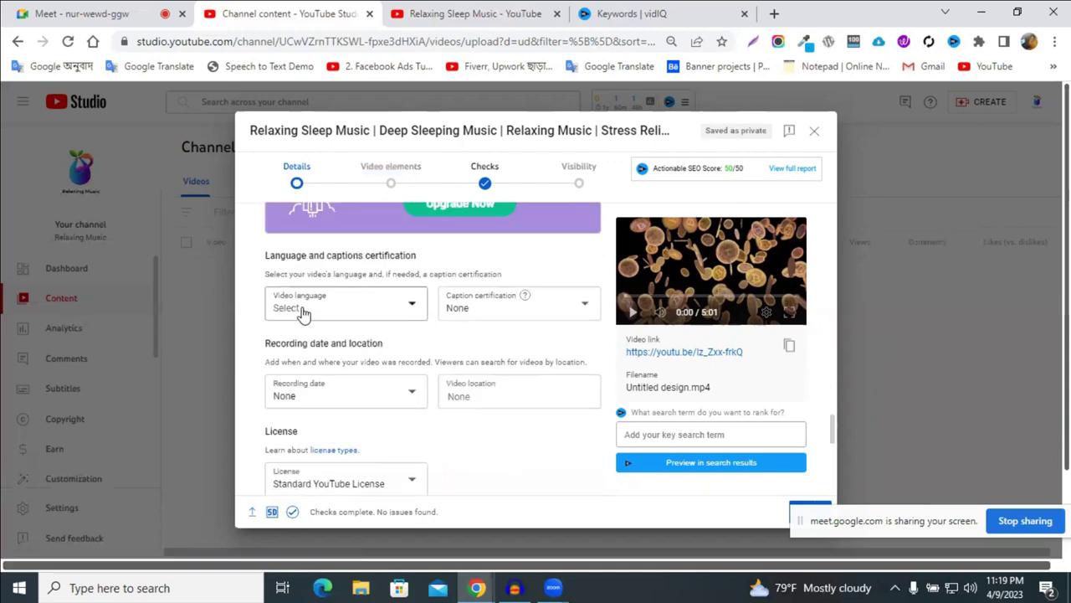
click(324, 313)
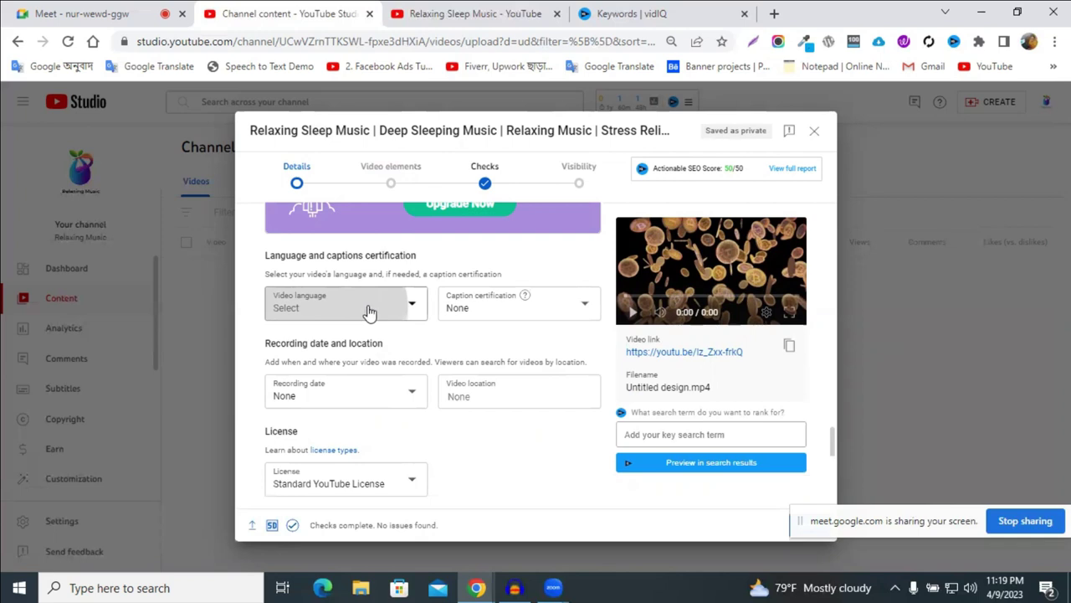
click(497, 317)
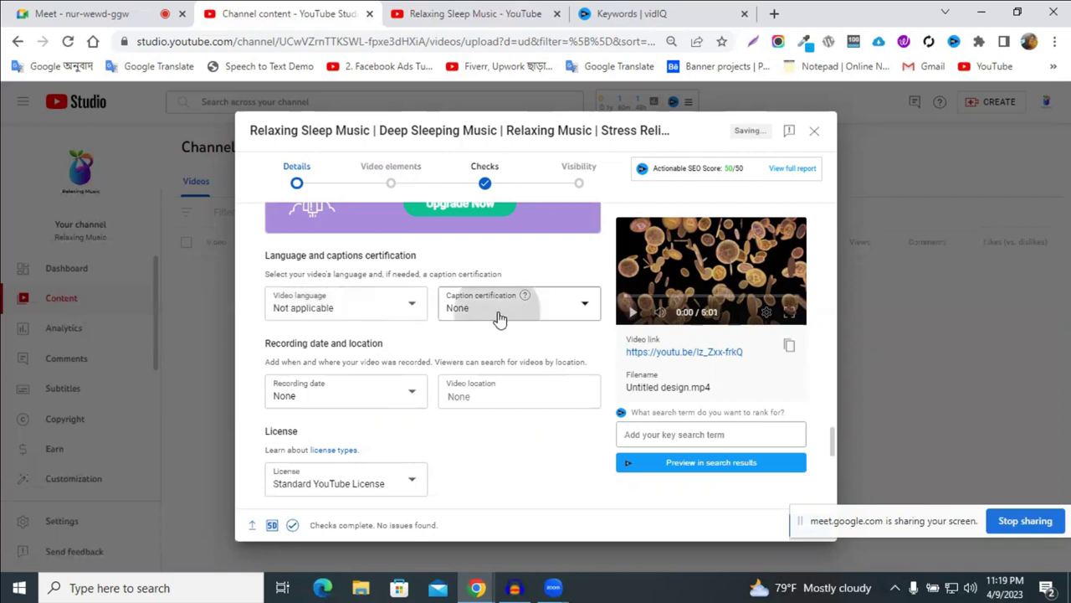
key(Return)
Set the video language to English in the language and captions certification settings.
click(318, 313)
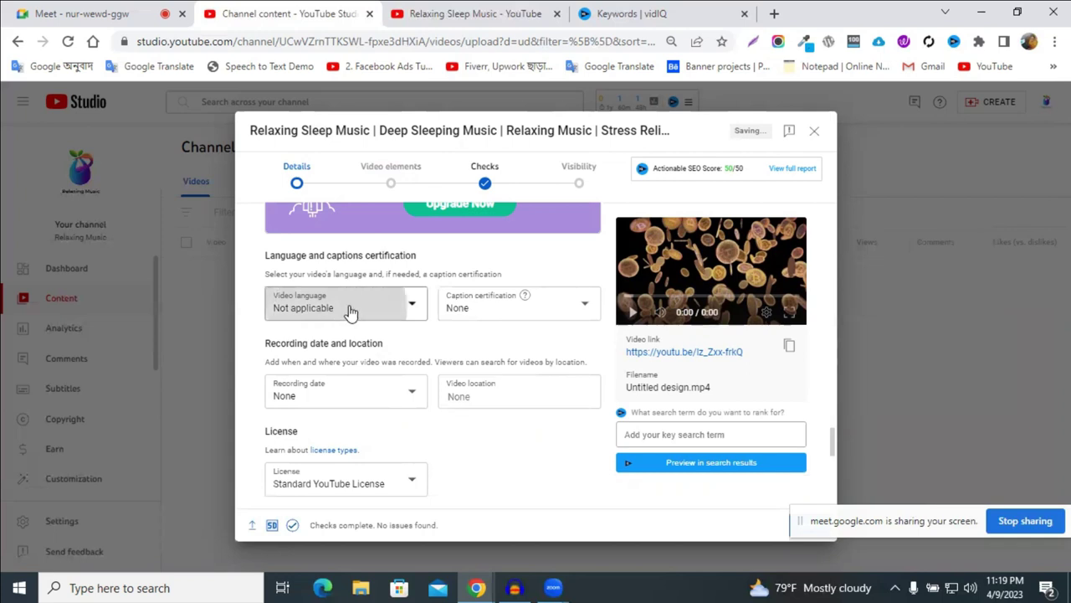
click(351, 312)
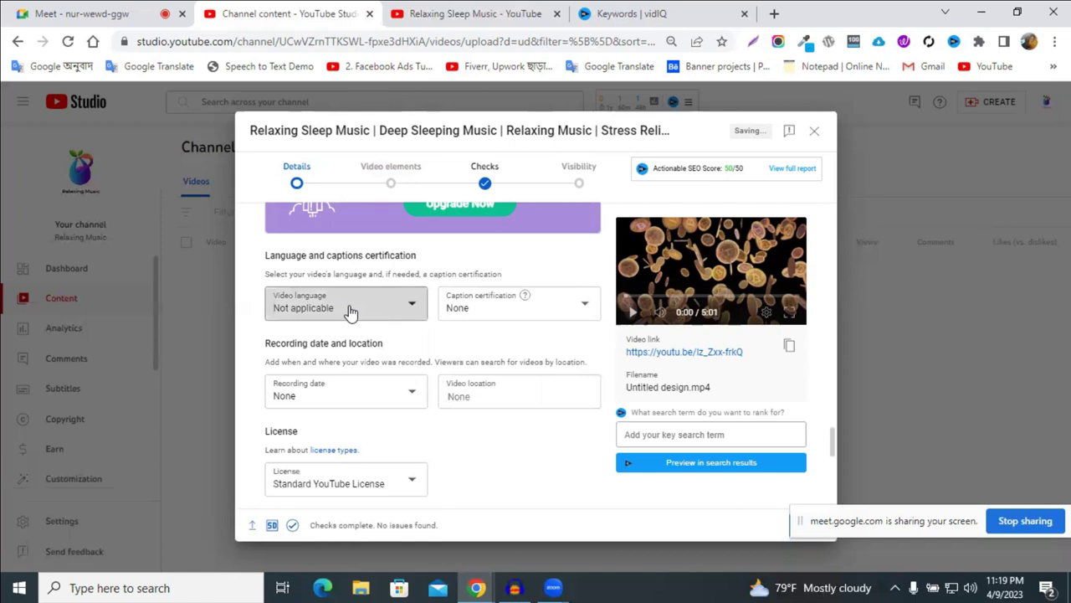
click(351, 312)
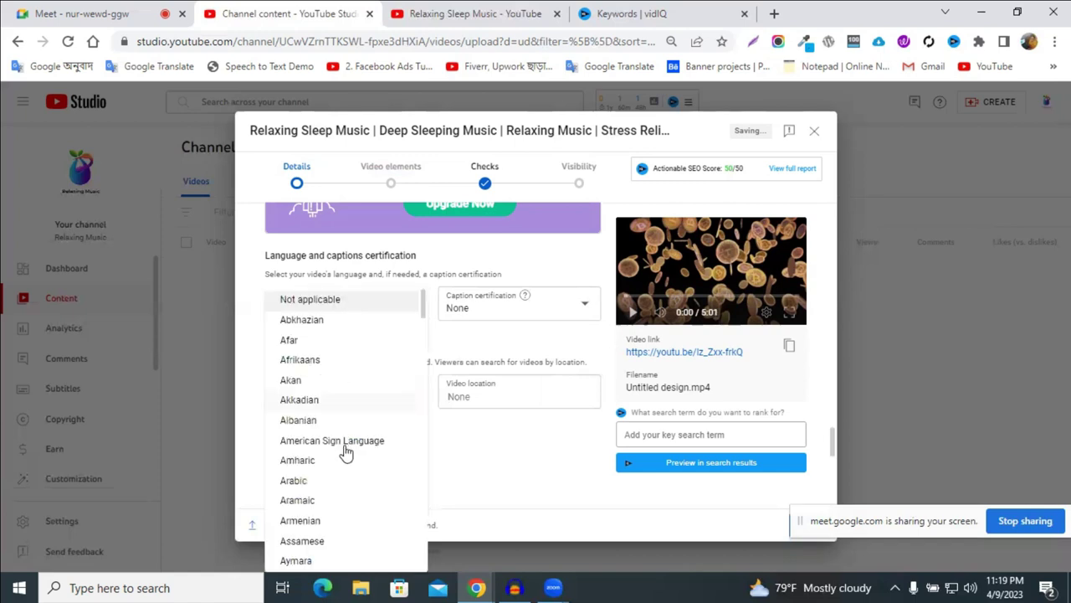
scroll(357, 408, down, 3)
scroll(357, 416, down, 5)
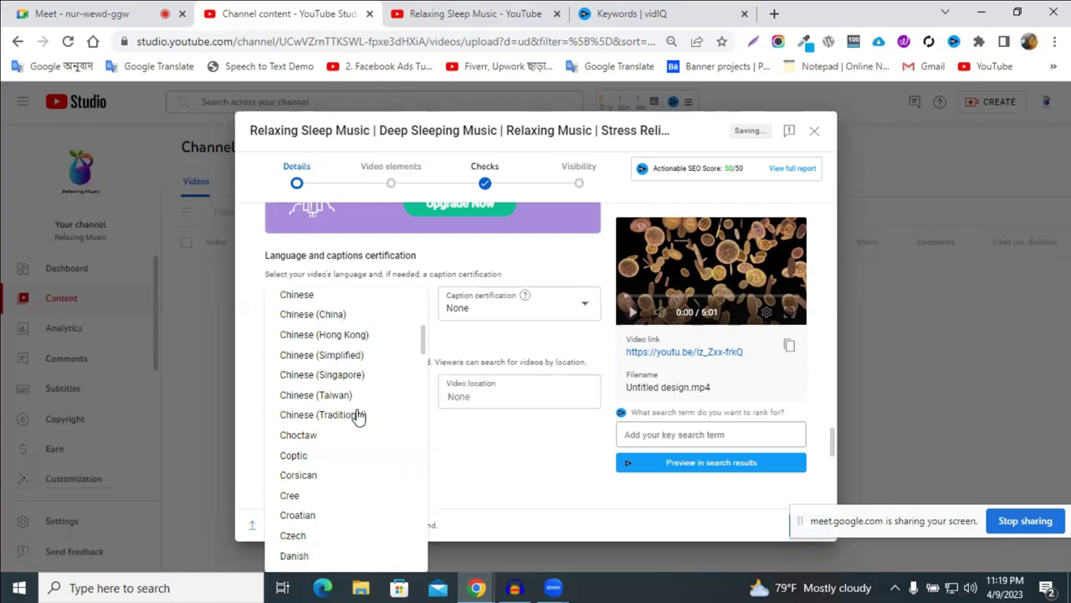
scroll(358, 416, down, 5)
scroll(358, 420, down, 5)
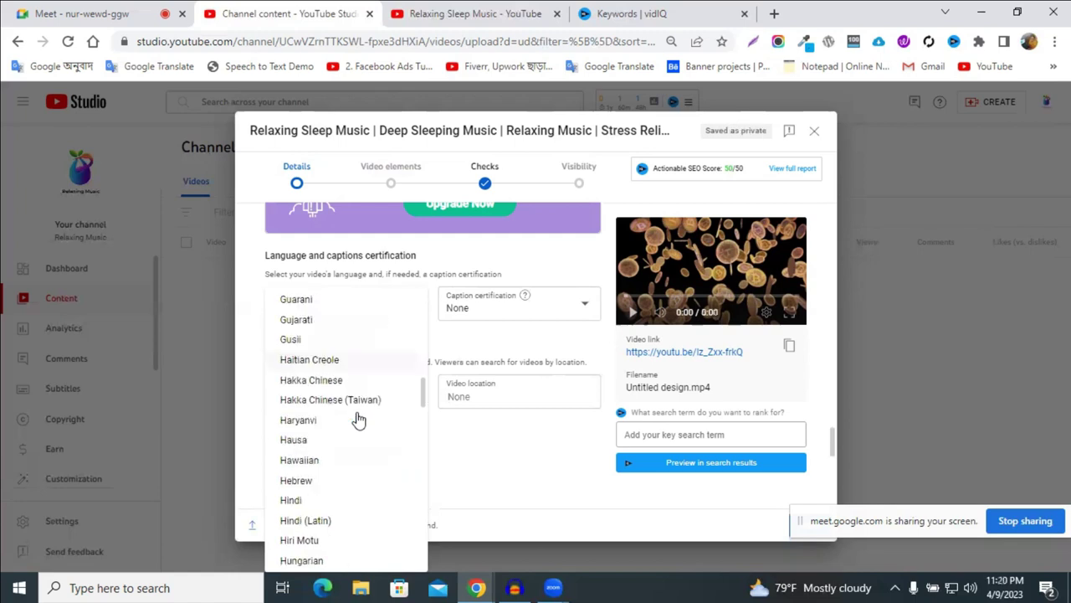
scroll(359, 419, down, 5)
scroll(359, 421, down, 5)
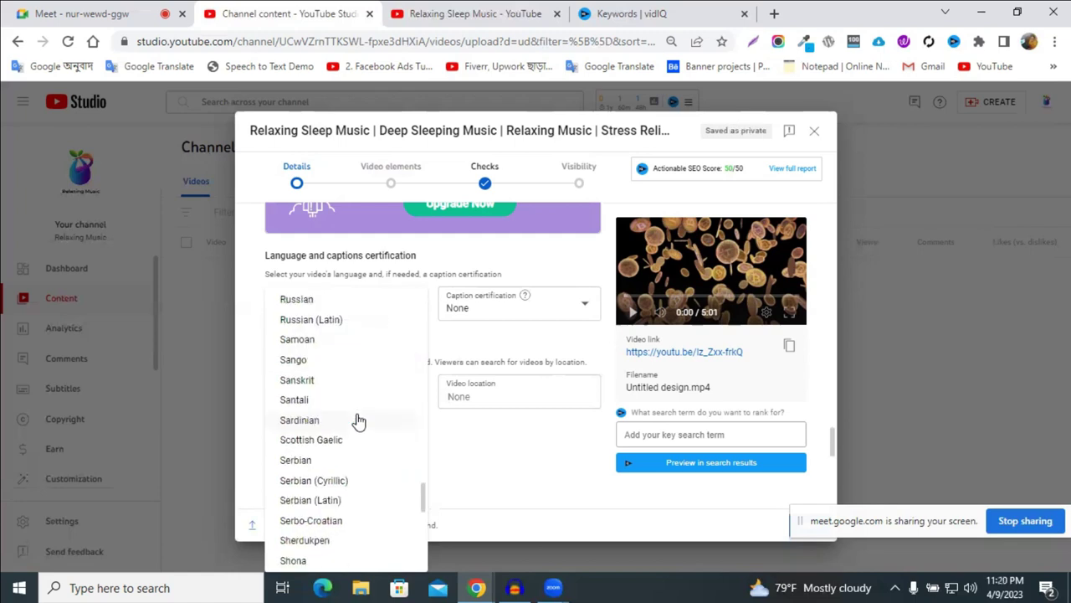
scroll(358, 421, down, 5)
scroll(358, 421, down, 5)
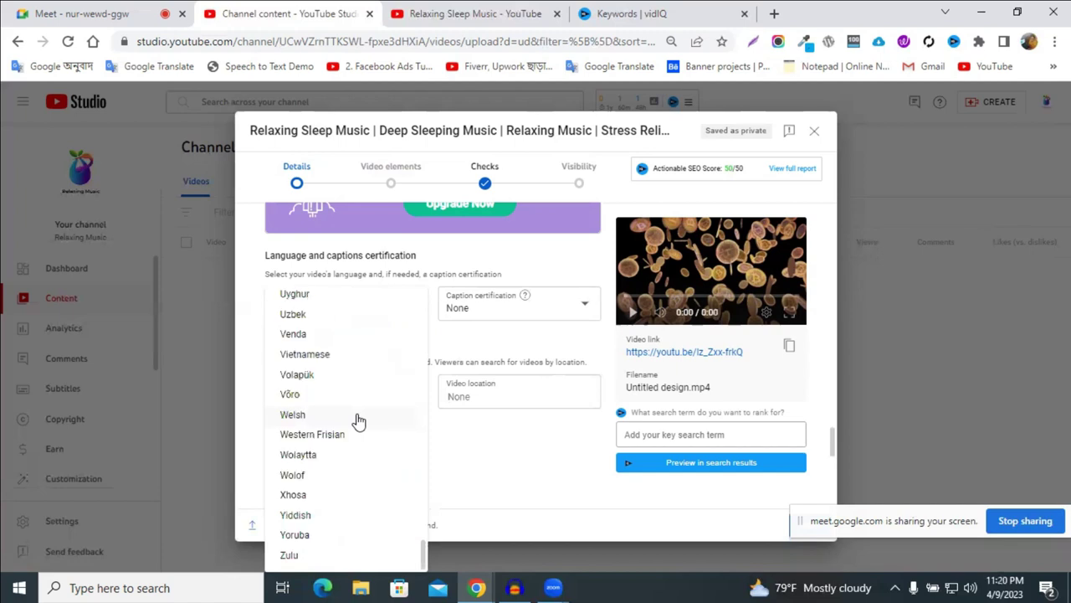
scroll(358, 421, up, 5)
scroll(359, 421, up, 15)
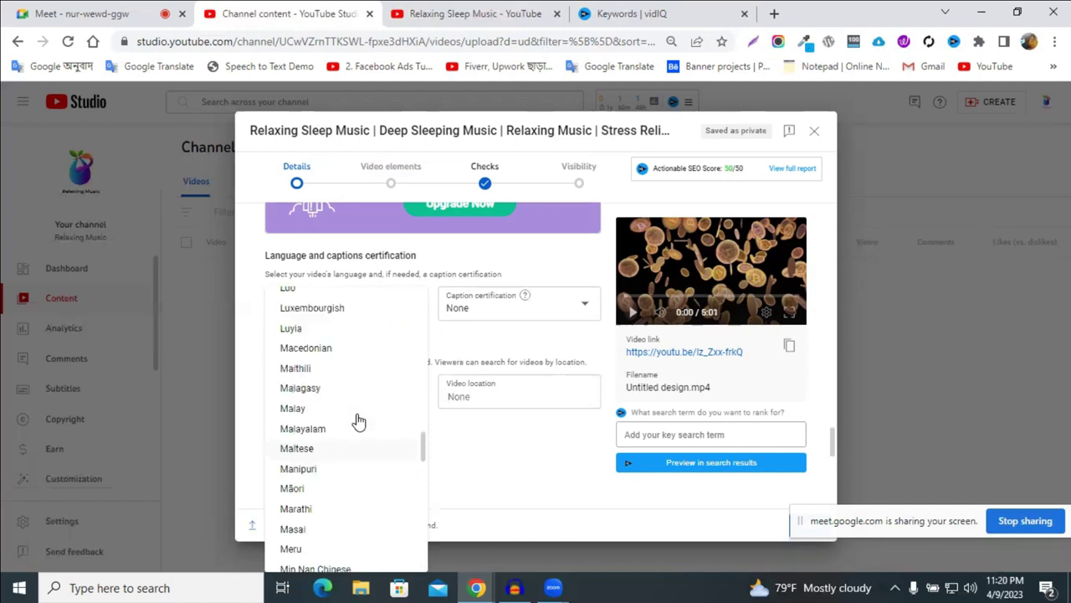
scroll(359, 421, up, 5)
scroll(358, 421, up, 10)
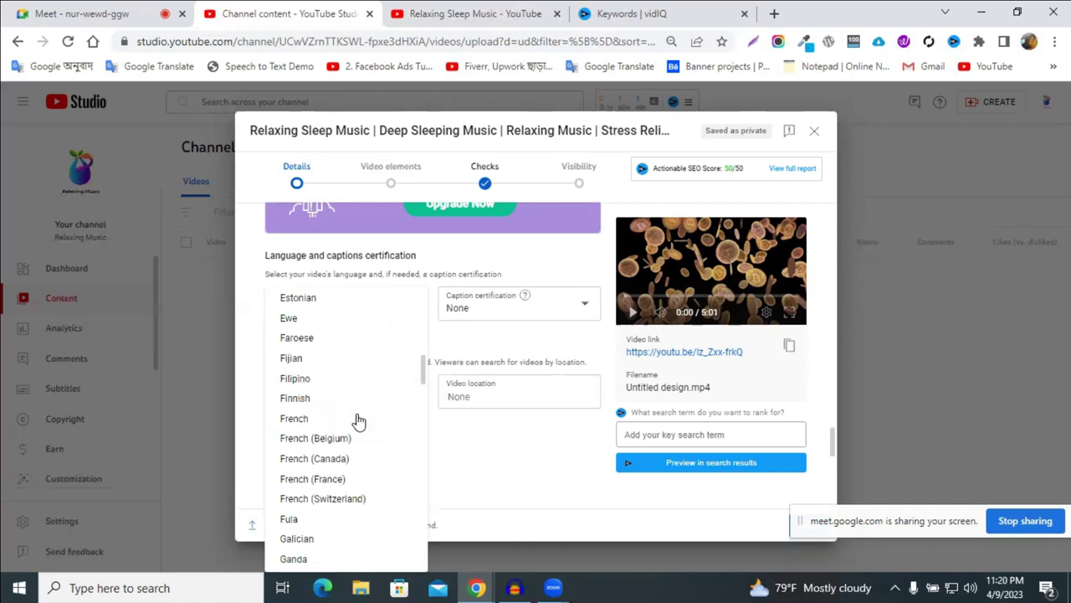
scroll(359, 421, up, 5)
scroll(358, 421, up, 1)
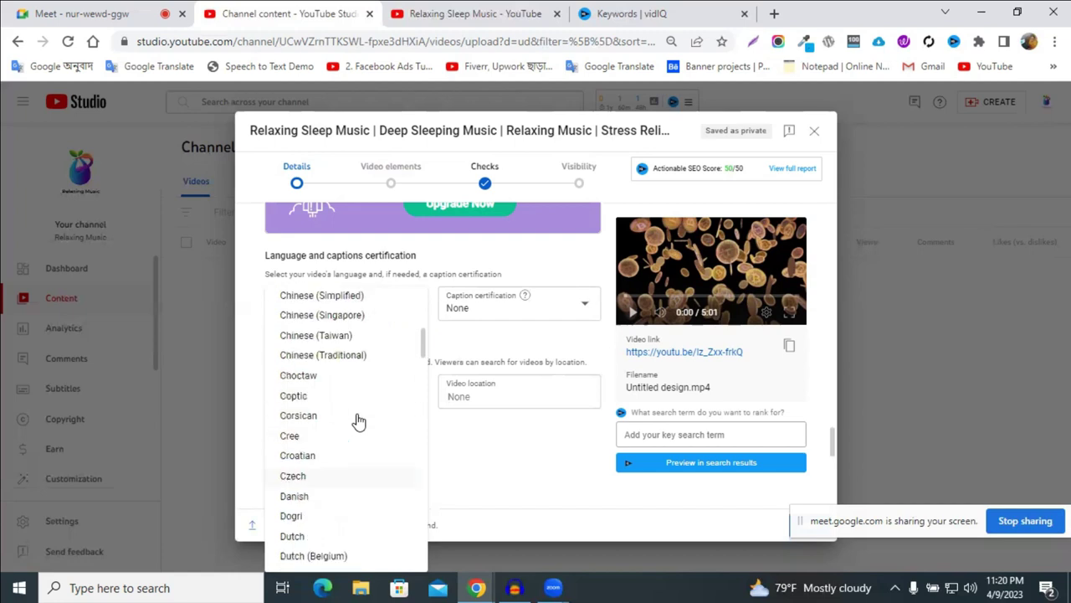
scroll(341, 447, down, 1)
scroll(308, 403, down, 2)
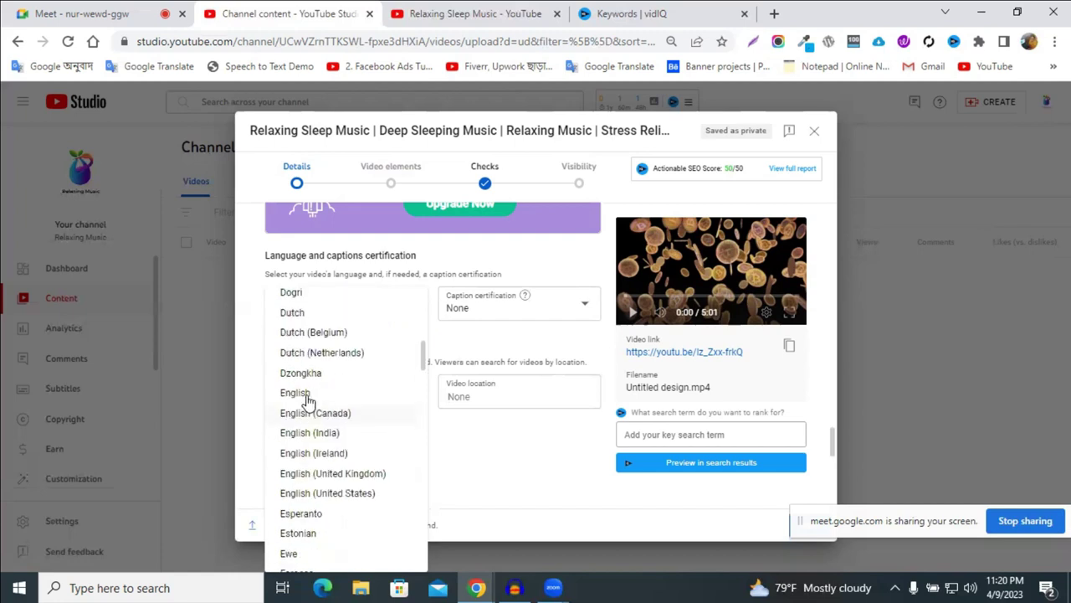
click(308, 398)
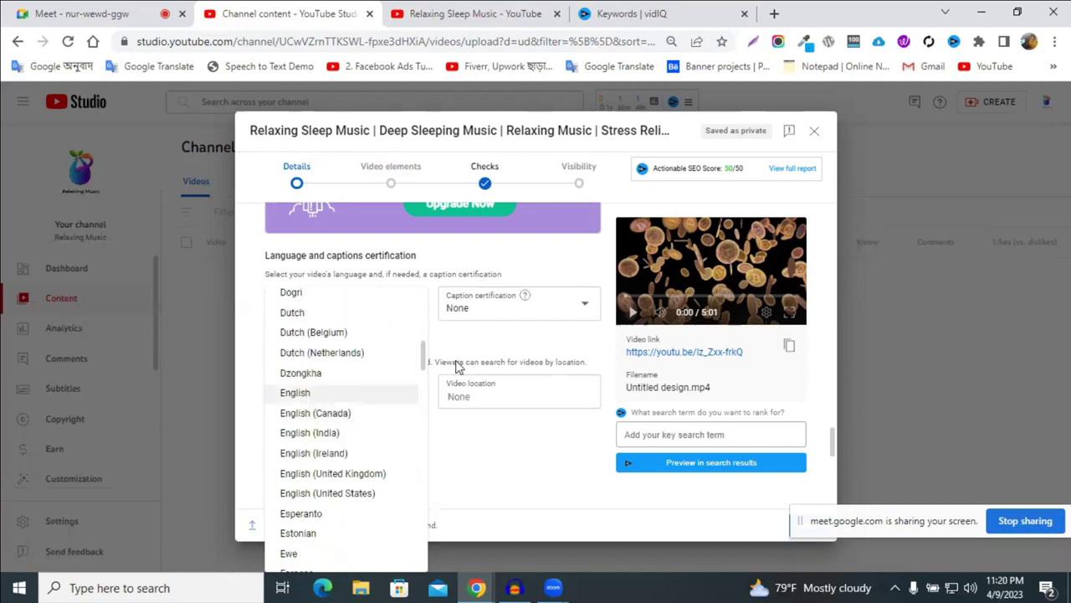
click(471, 310)
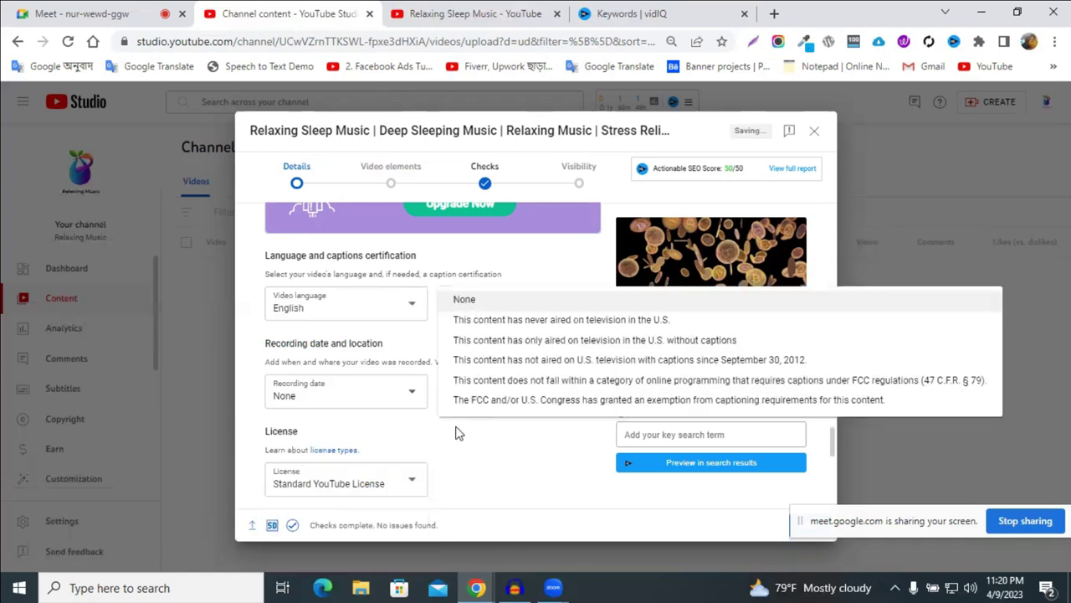
key(Escape)
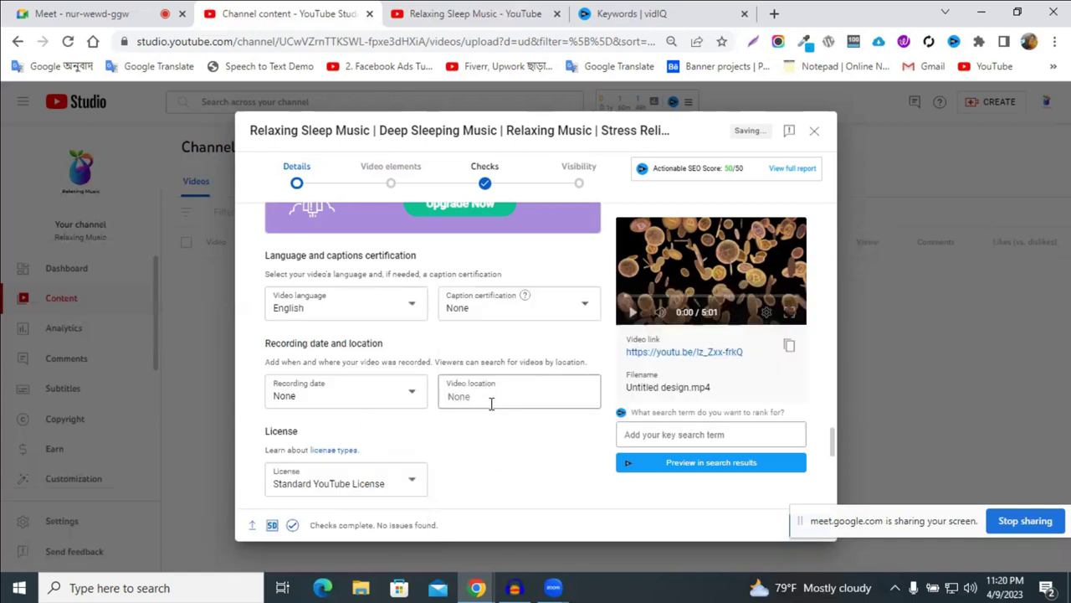
key(ctrl+Tab)
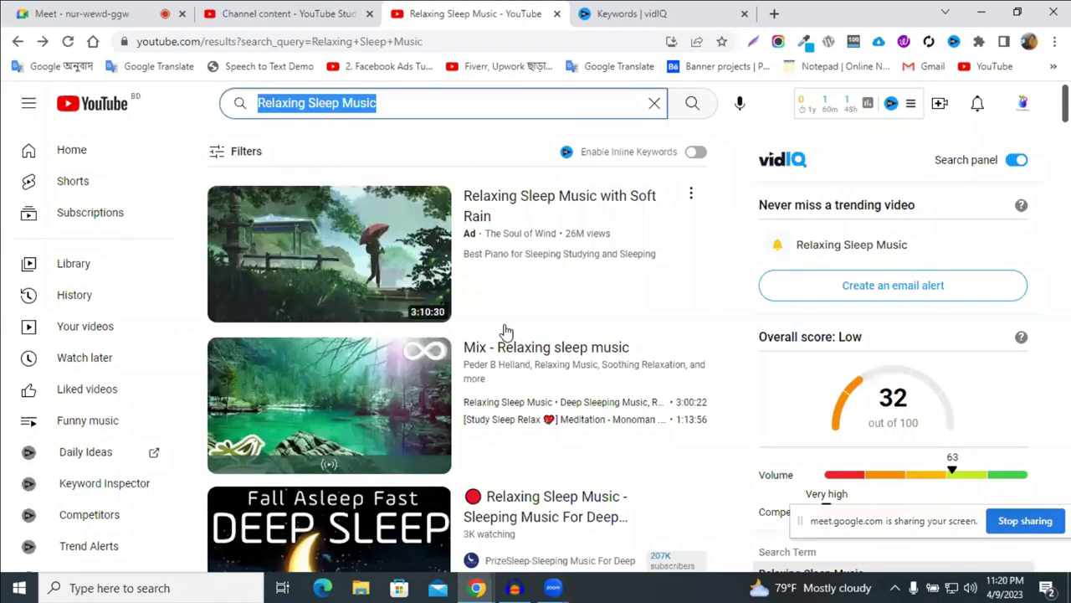
scroll(507, 343, down, 2)
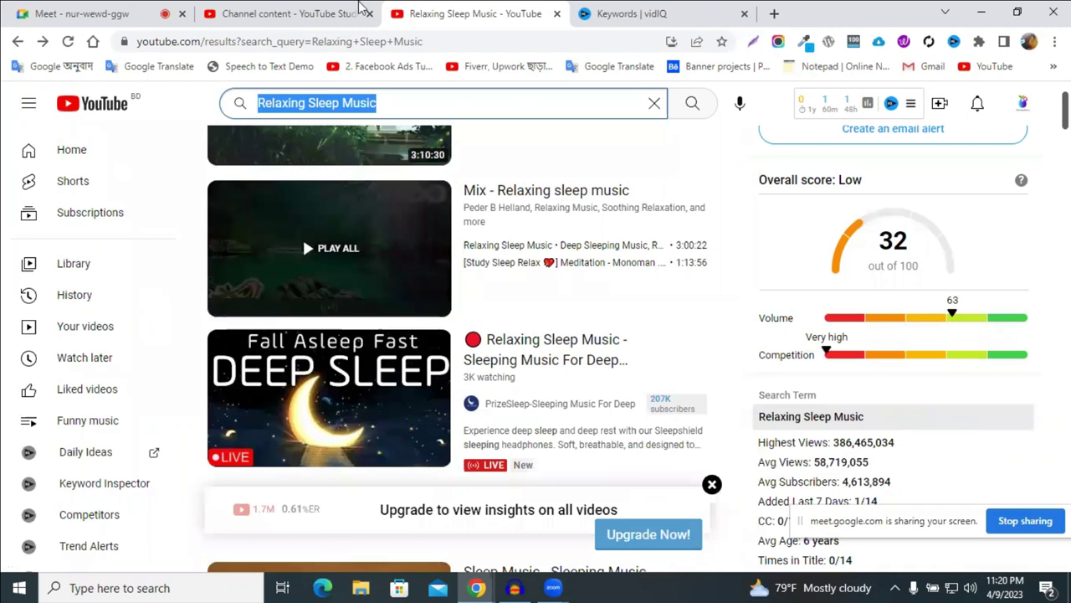
key(ctrl+shift+Tab)
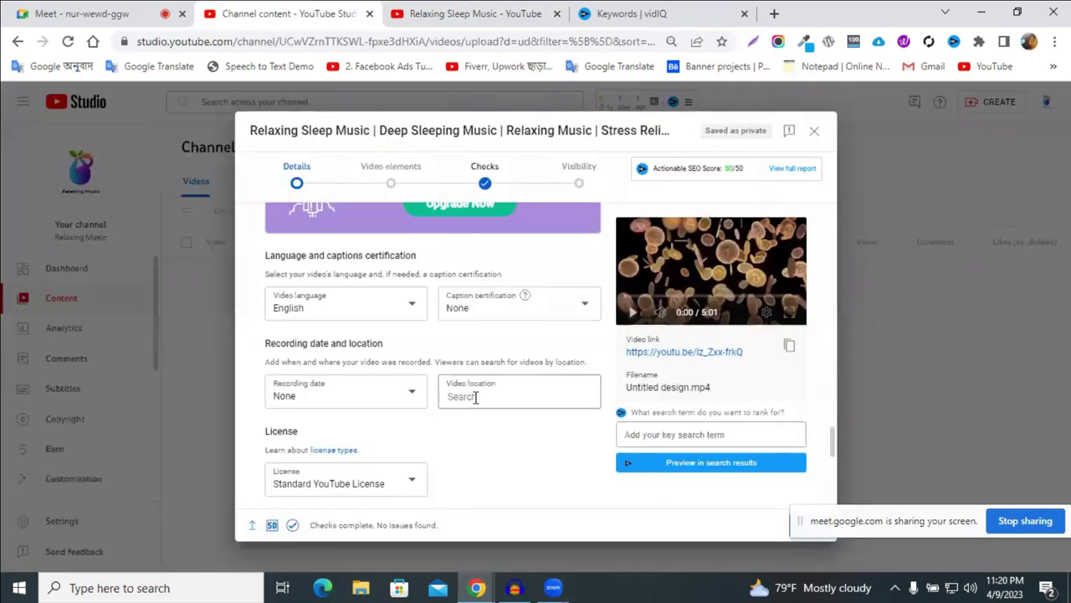
Set the video location to USA by searching for usa and picking the matching place.
click(475, 398)
text(usa)
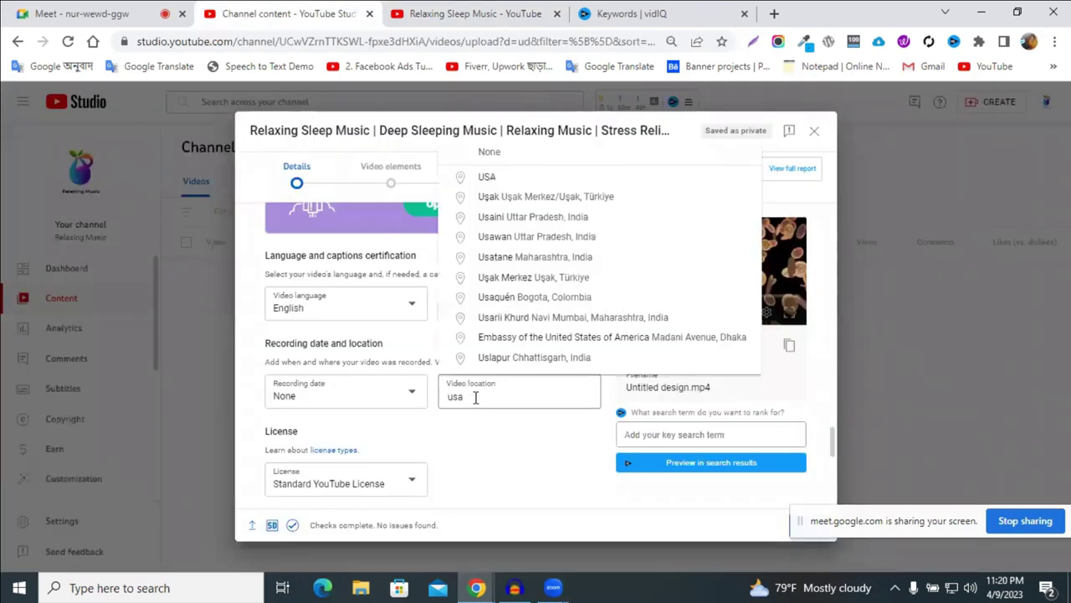
click(516, 177)
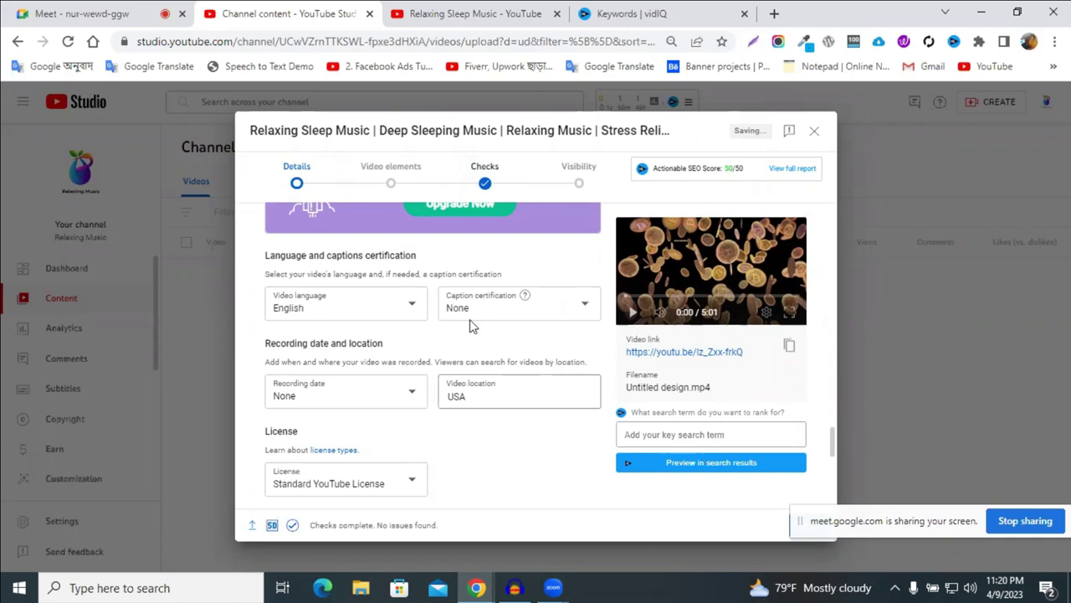
Review the video's license, Shorts sampling, category, and comments and ratings settings.
scroll(473, 326, down, 3)
scroll(479, 335, up, 2)
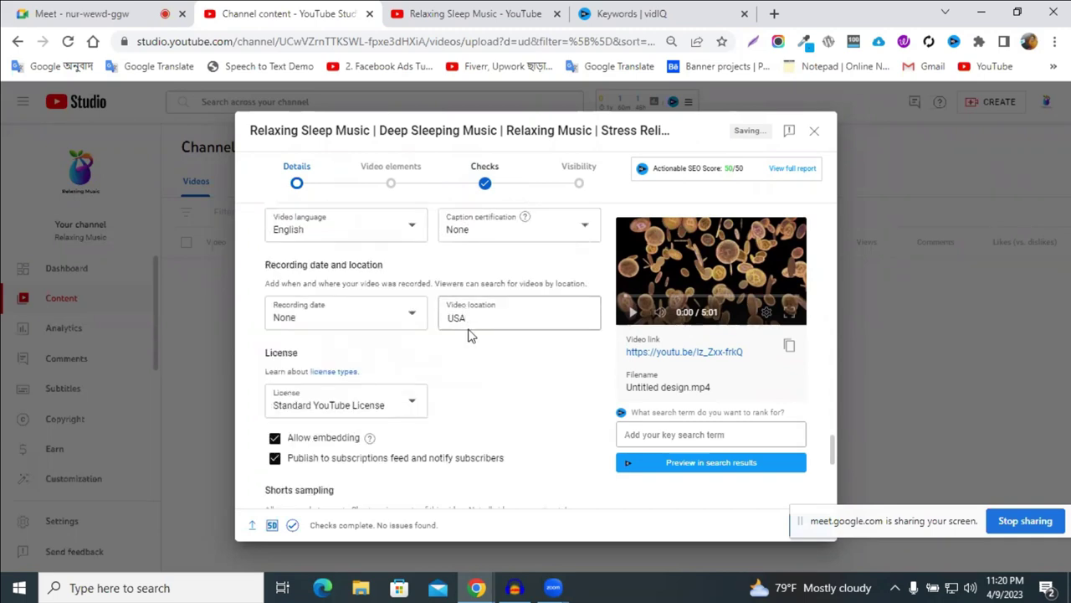
scroll(469, 336, down, 3)
scroll(292, 412, down, 1)
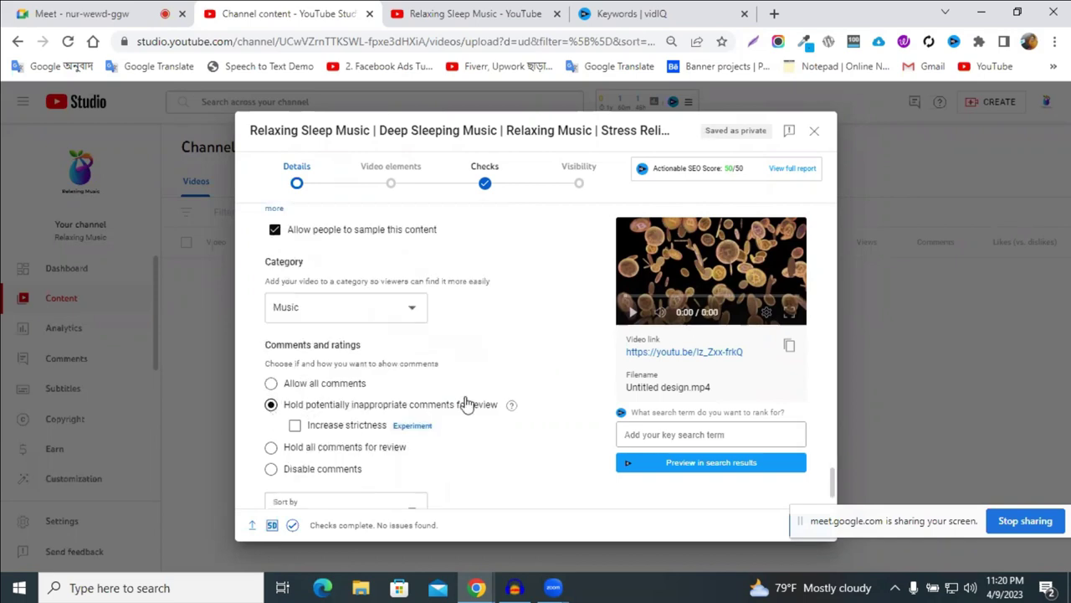
scroll(284, 335, down, 1)
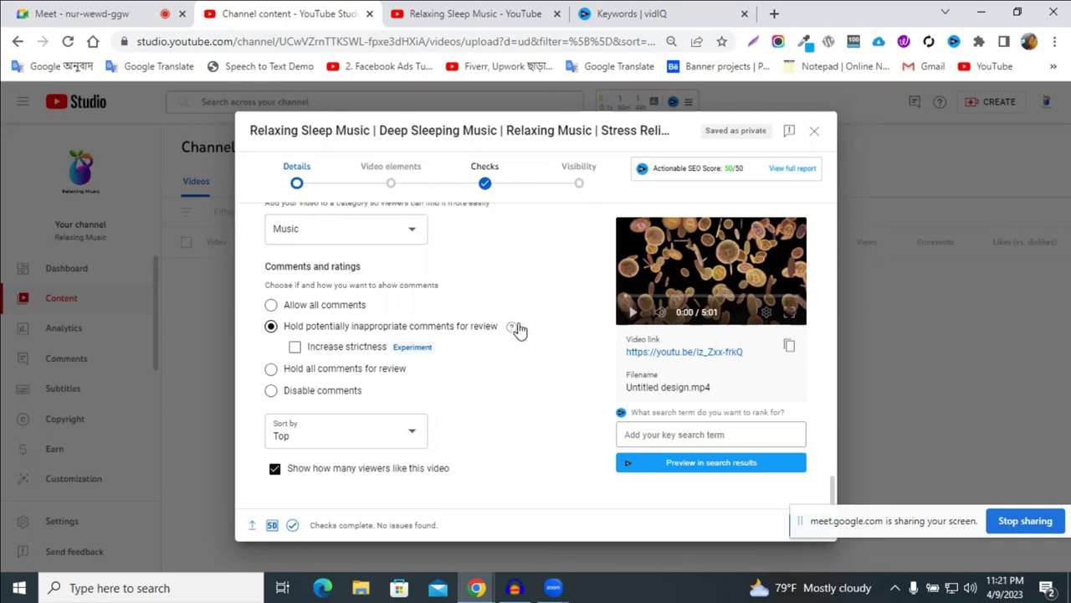
mouse_move(512, 327)
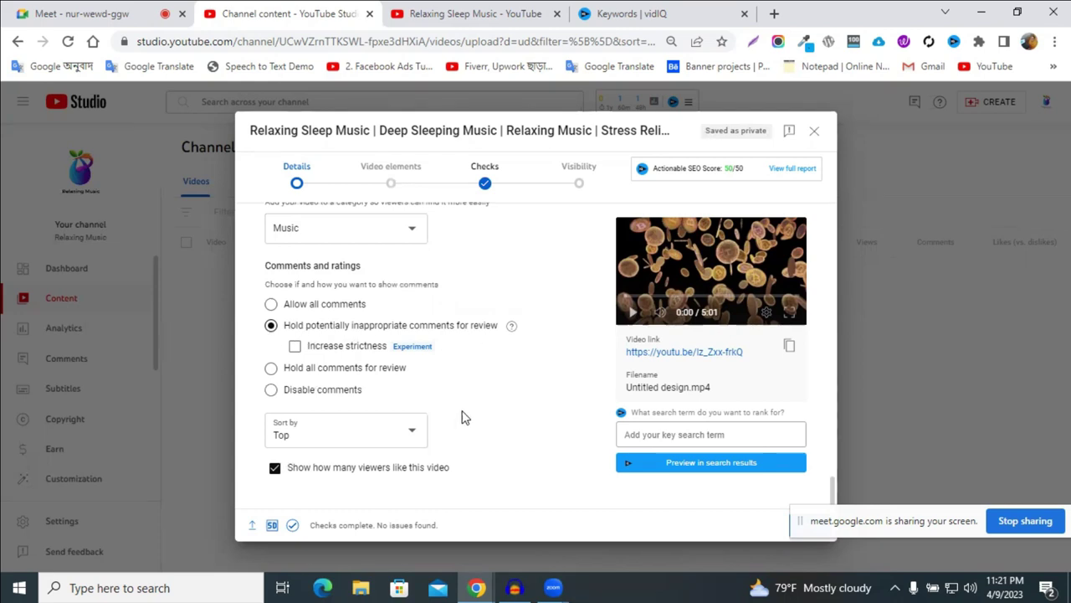
Check the available license types and select Standard YouTube License for the video.
scroll(457, 419, up, 4)
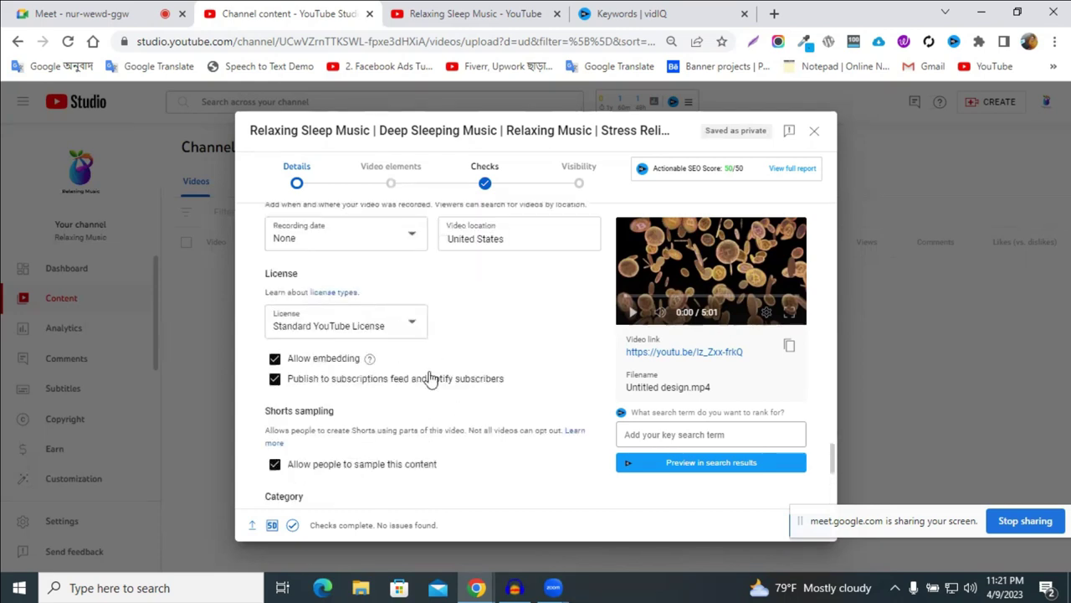
click(339, 328)
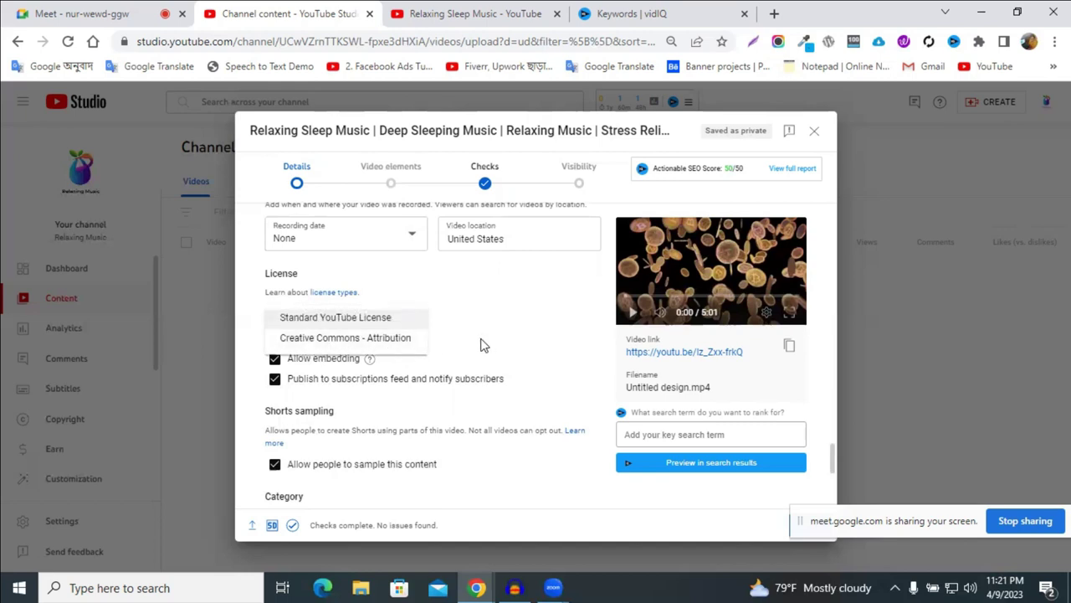
click(360, 321)
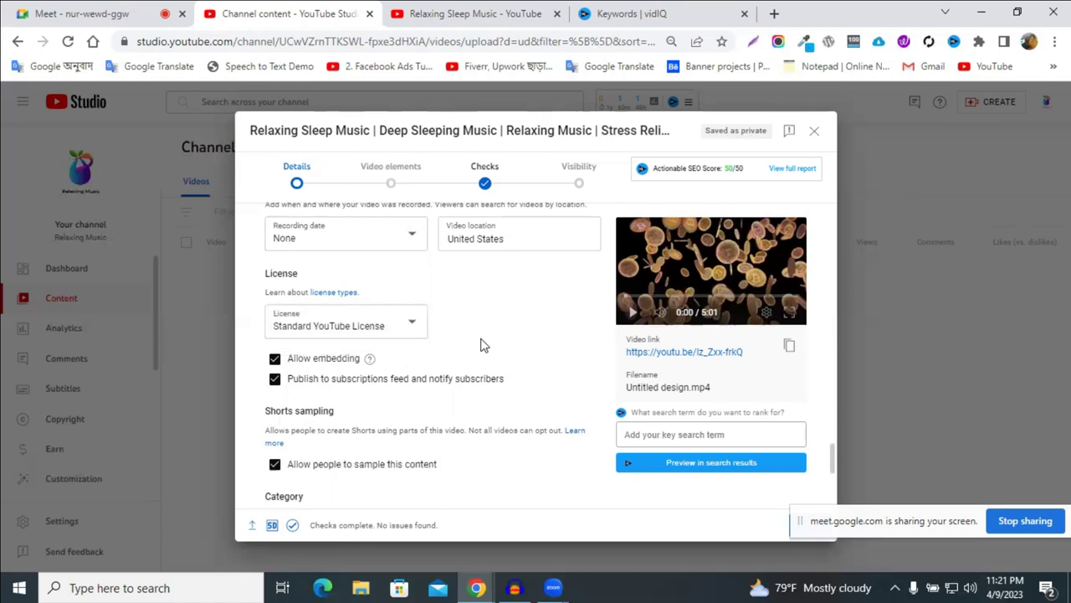
click(359, 328)
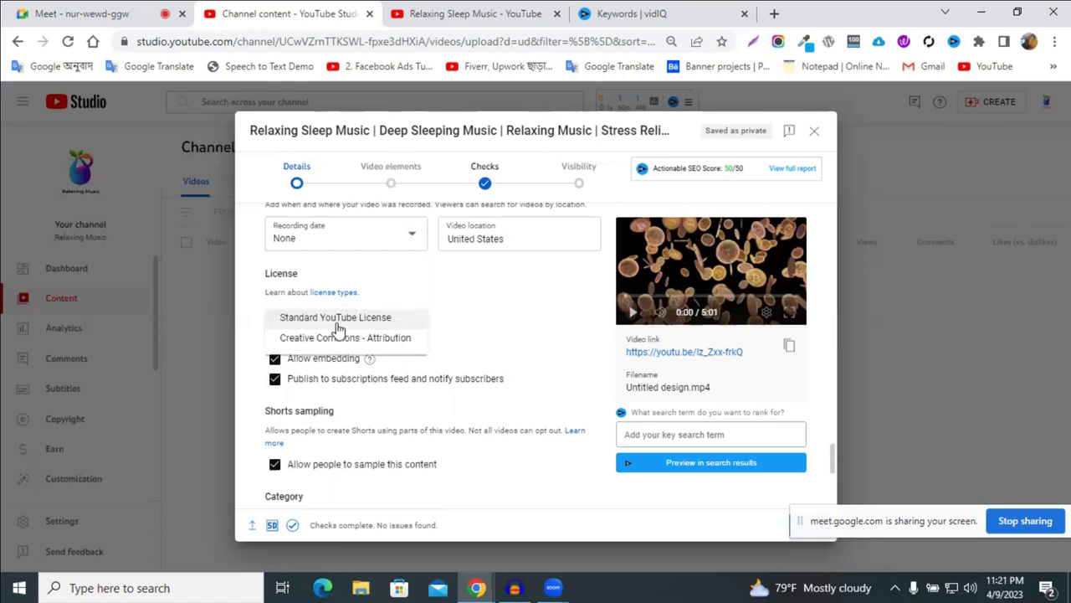
click(474, 307)
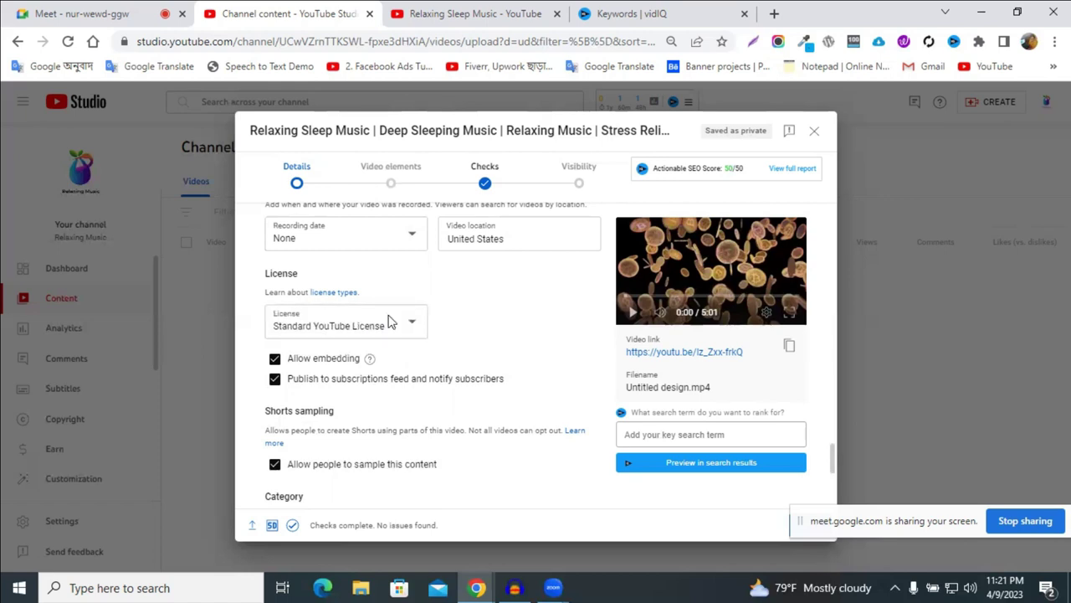
Proceed from the video details to the Video elements stage of the upload.
scroll(462, 336, down, 2)
scroll(469, 343, down, 2)
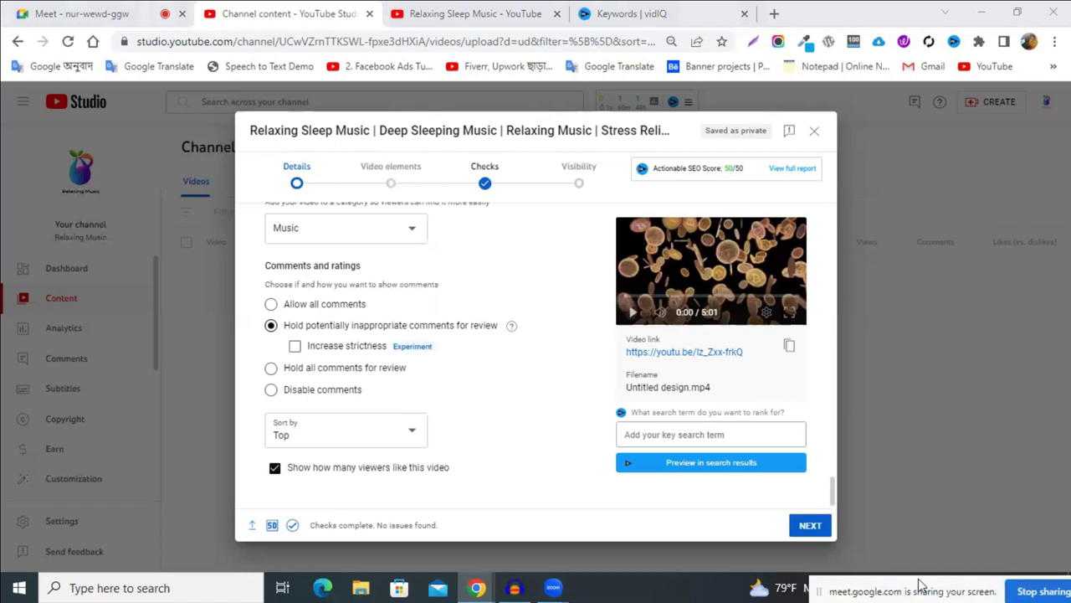
click(810, 525)
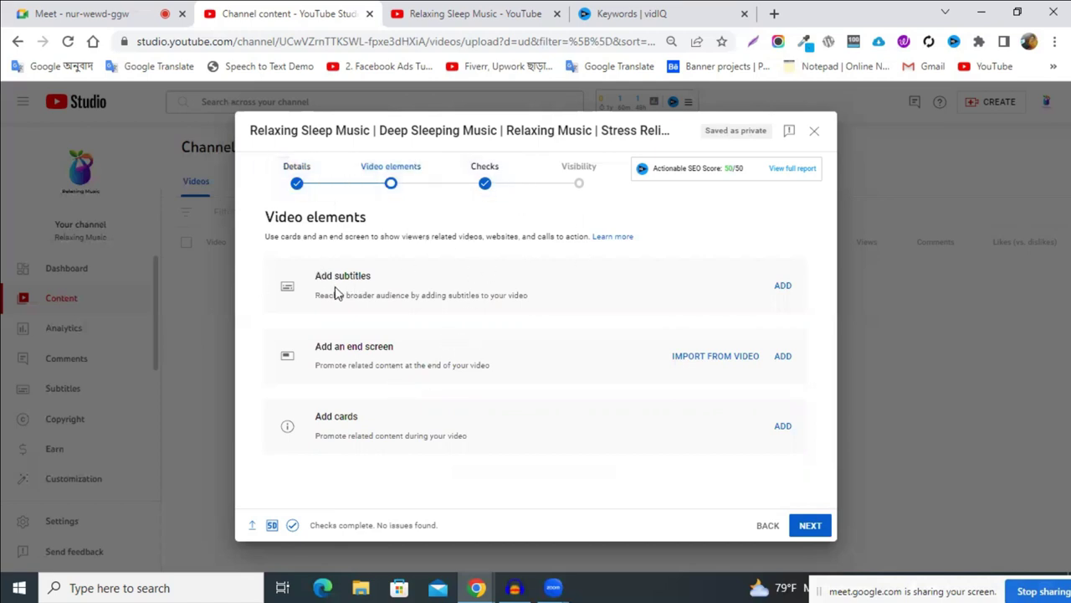
Add English subtitles to the video and publish them.
click(783, 286)
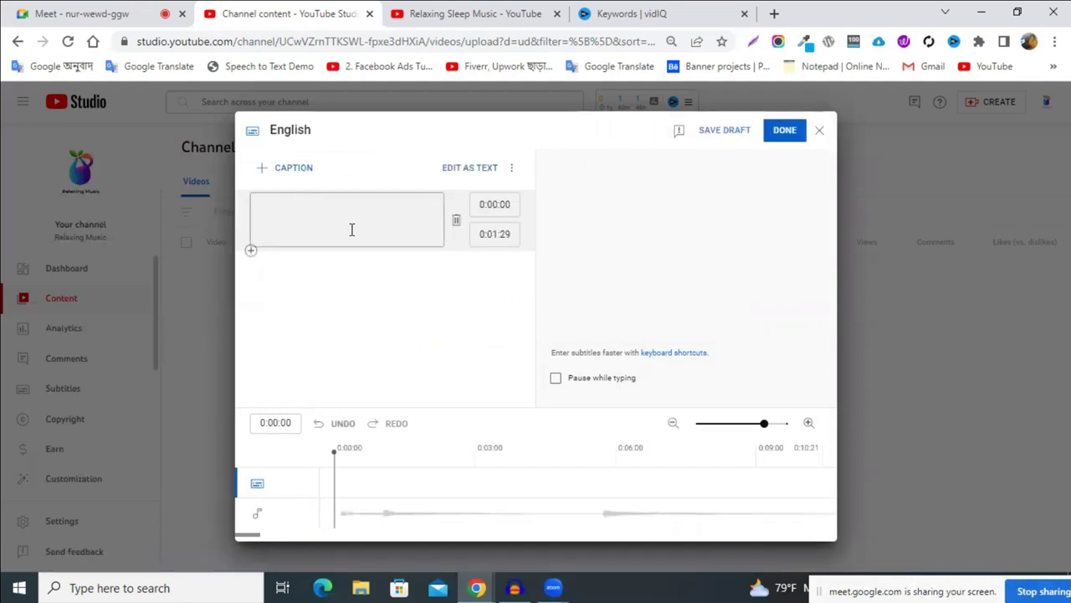
click(352, 229)
click(785, 130)
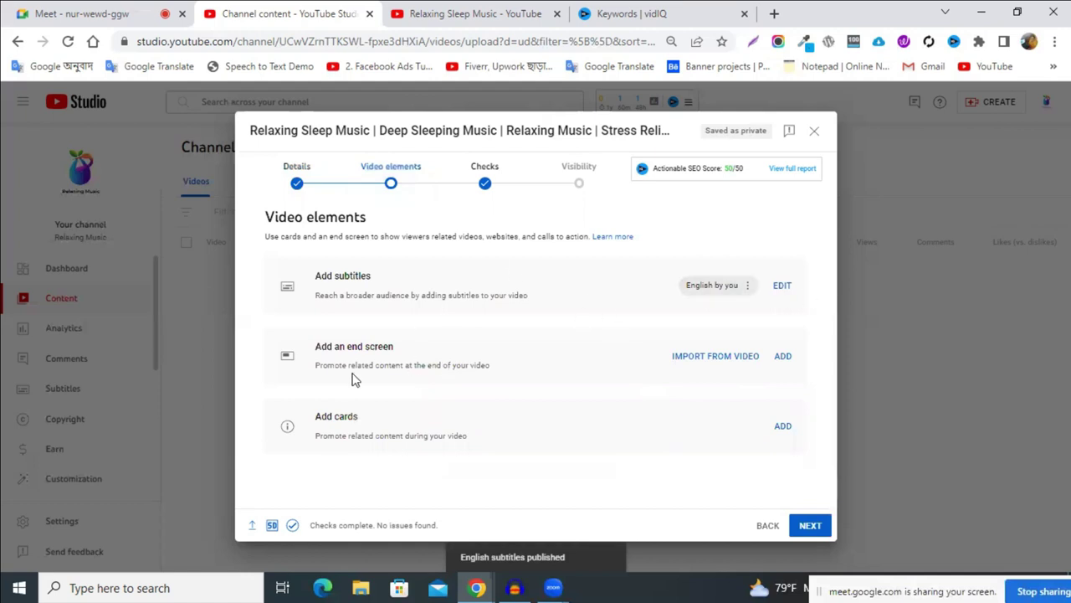
Start an end screen and place a video element featuring the most recent upload in the upper-left part of the video frame.
click(784, 359)
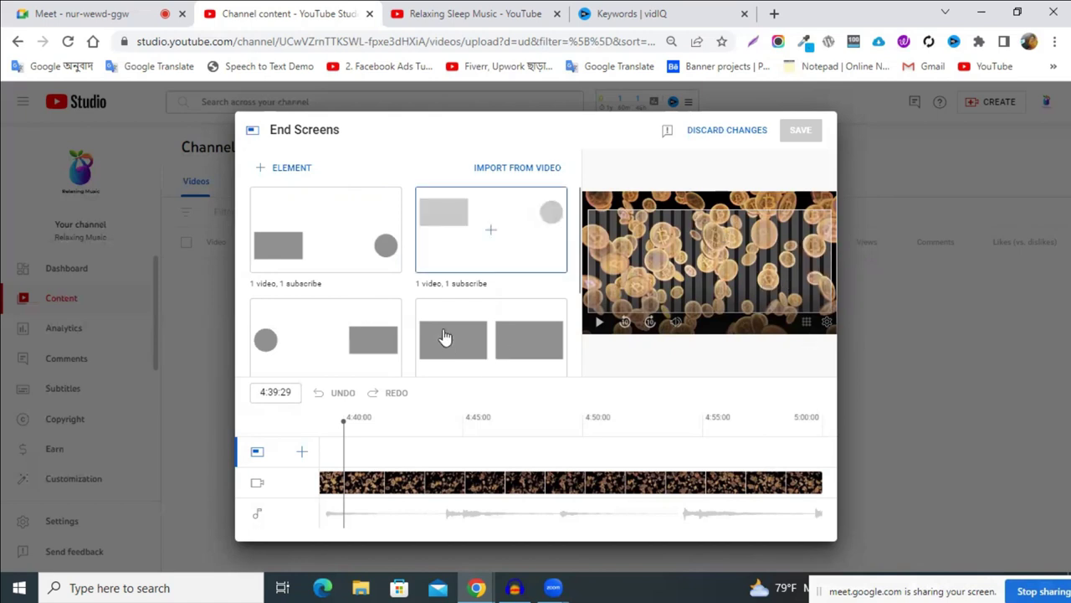
click(519, 339)
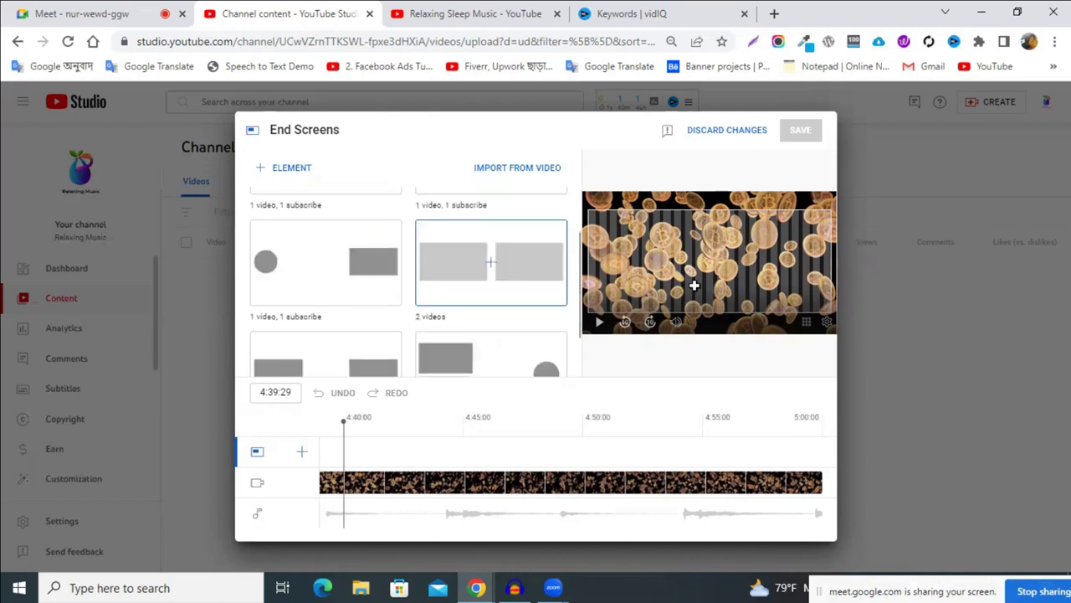
click(623, 238)
click(639, 242)
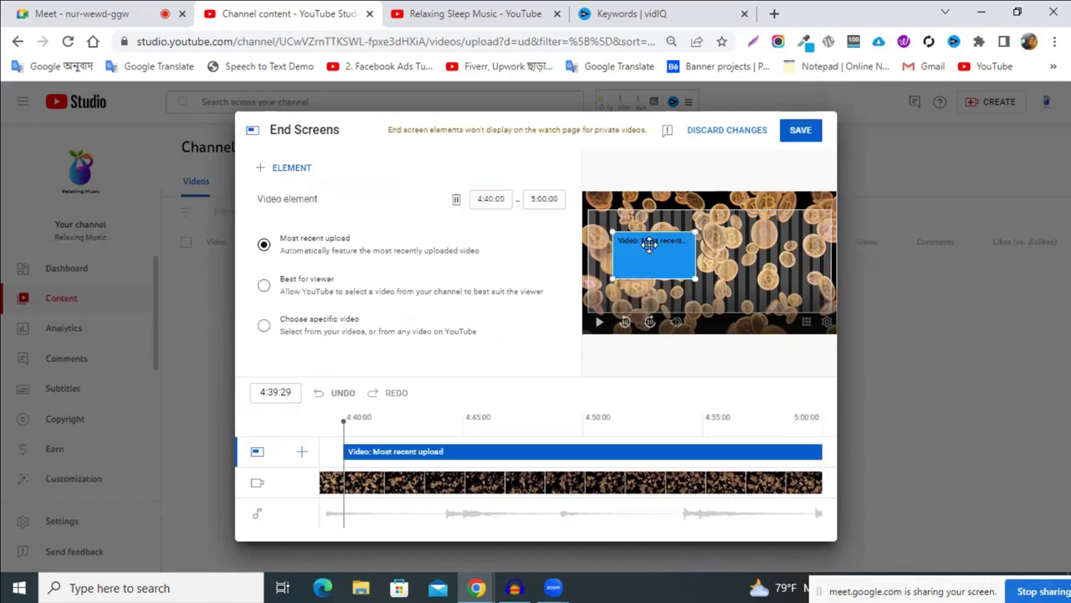
Move the most recent upload element into the frame's upper-left corner and add a Best for viewer video element in the upper-right corner.
drag(606, 240, 594, 228)
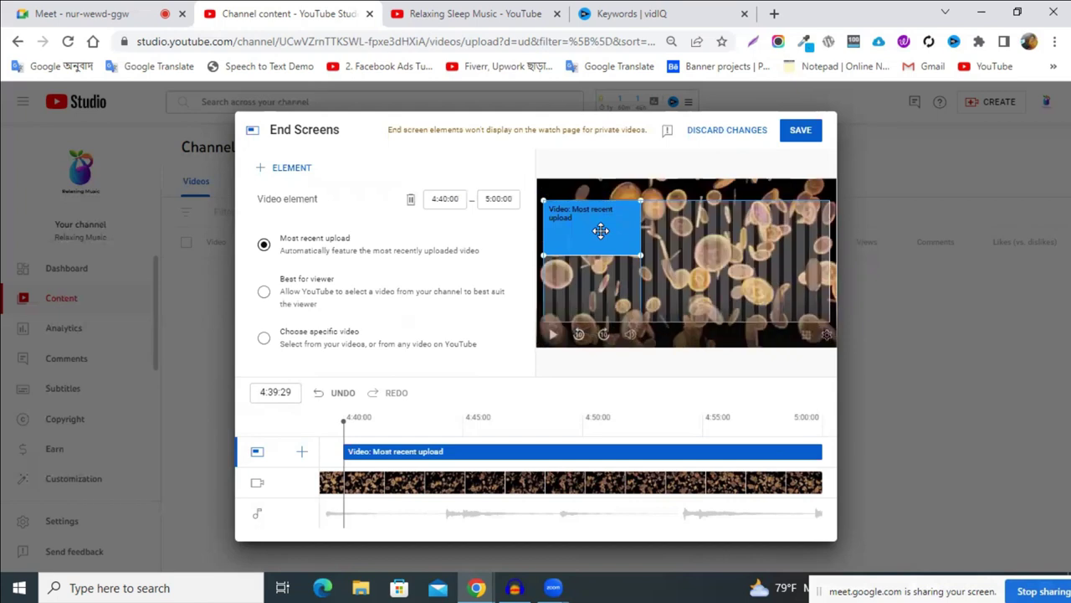
click(742, 243)
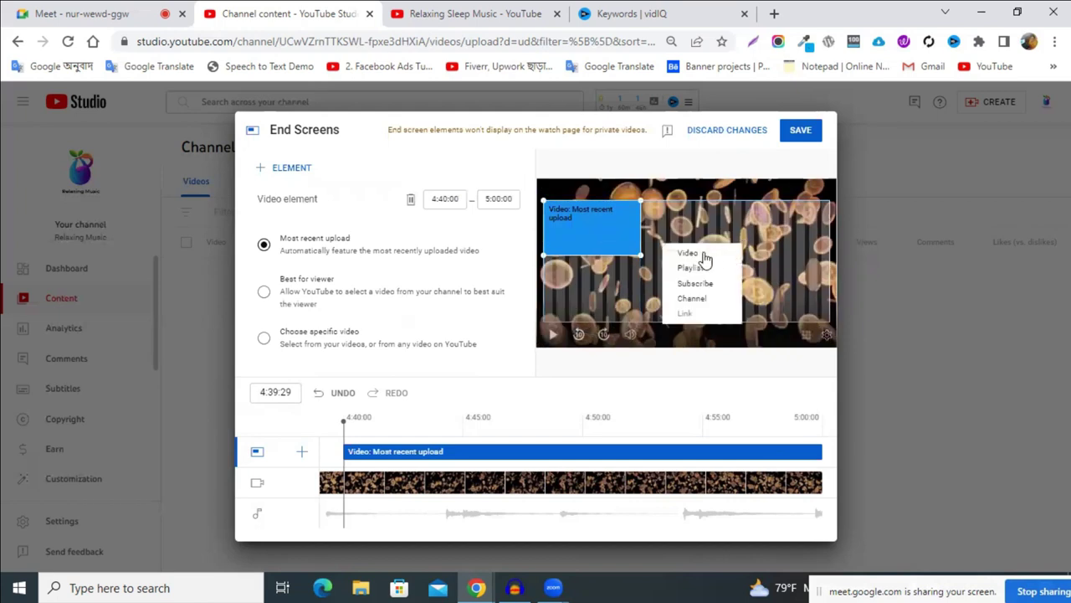
click(696, 251)
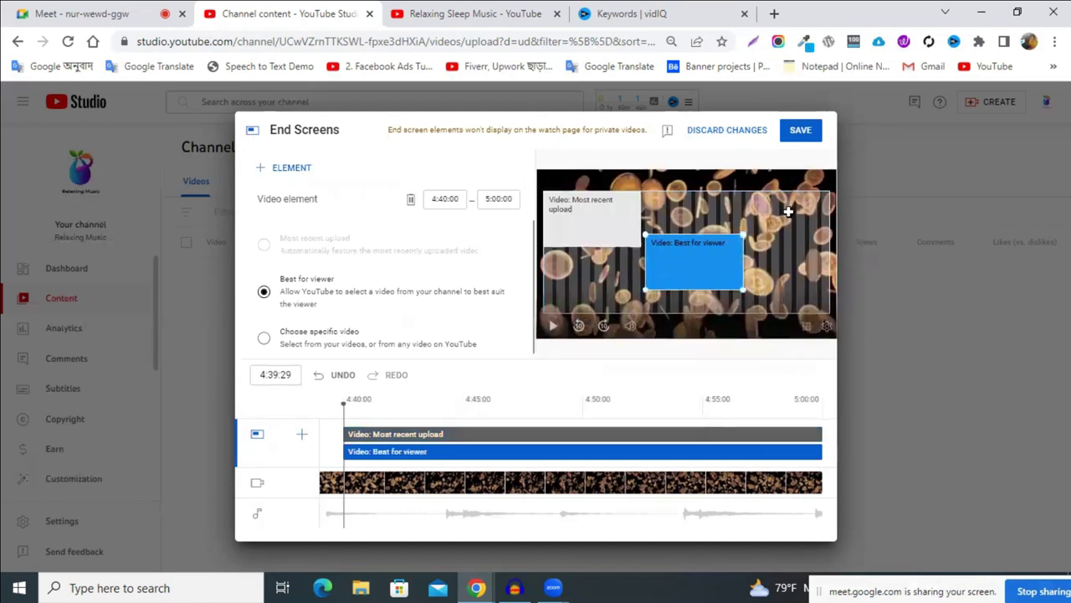
drag(674, 258, 757, 213)
Add an end screen video element featuring the specific video Relaxing Sleep Music and place it in the frame's lower-left corner.
right_click(618, 286)
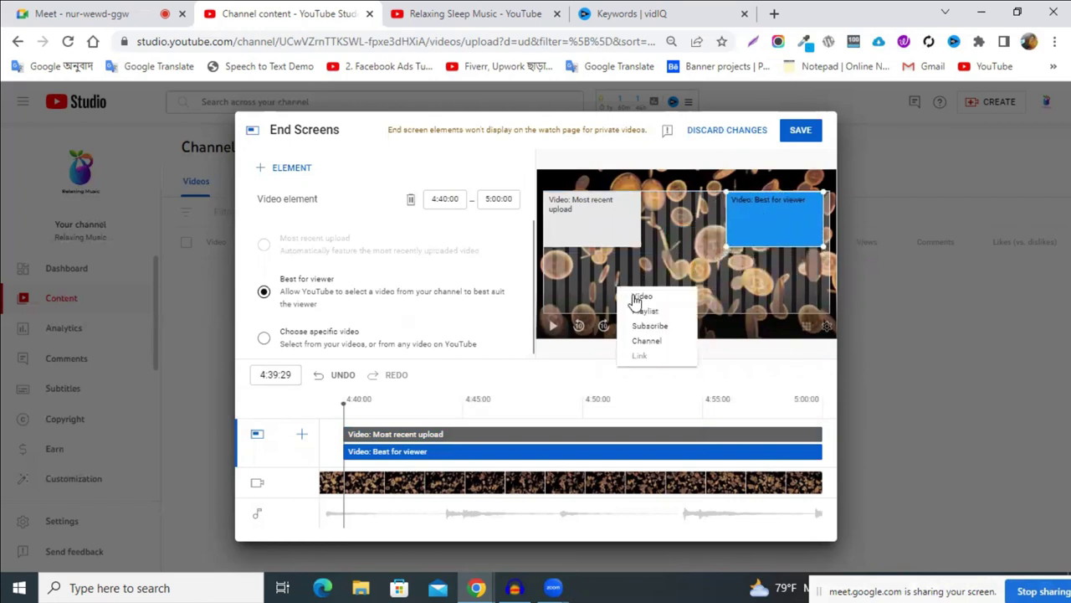
click(657, 298)
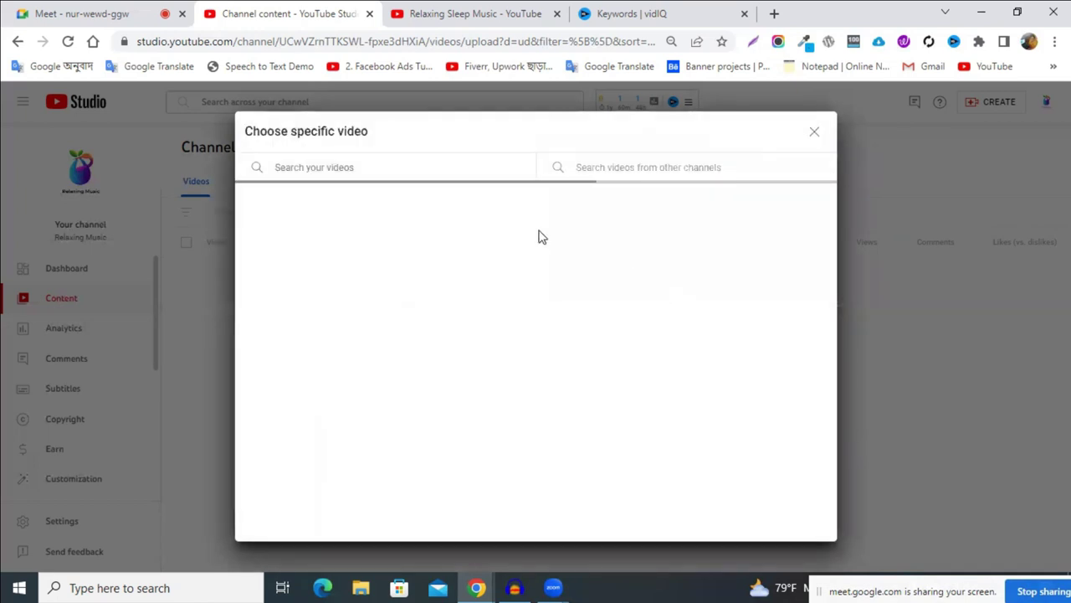
click(309, 248)
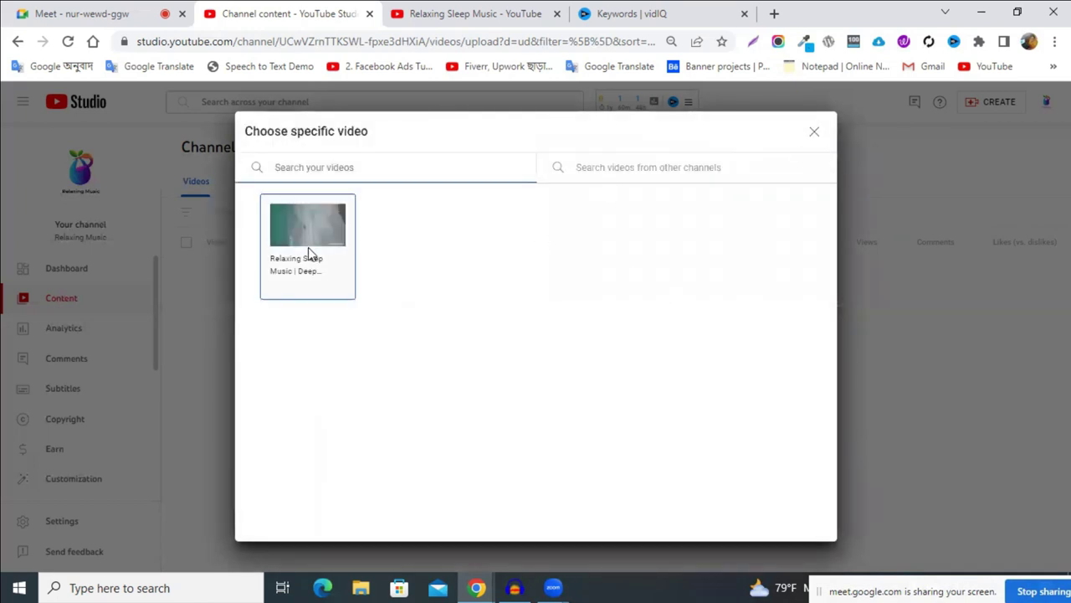
drag(664, 308, 590, 281)
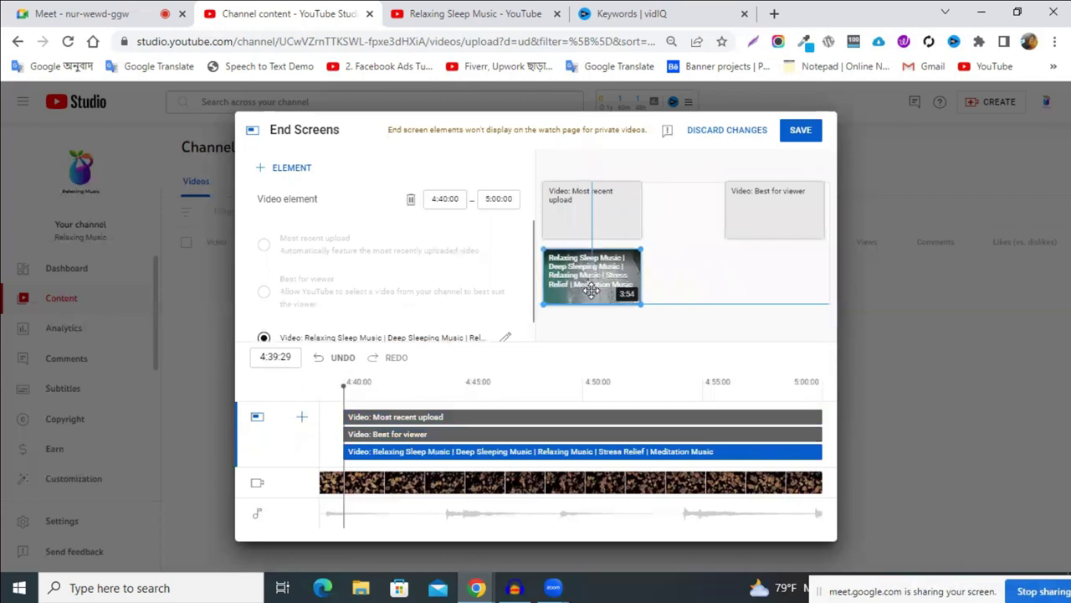
Try a Funny music playlist element below the Best for viewer element, and delete it.
right_click(731, 285)
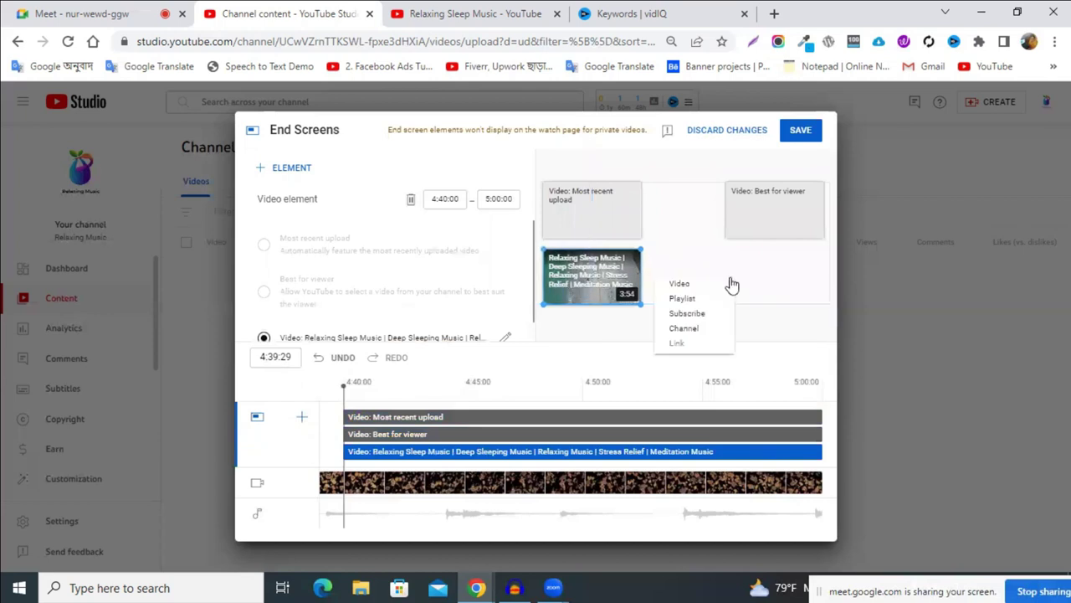
click(686, 299)
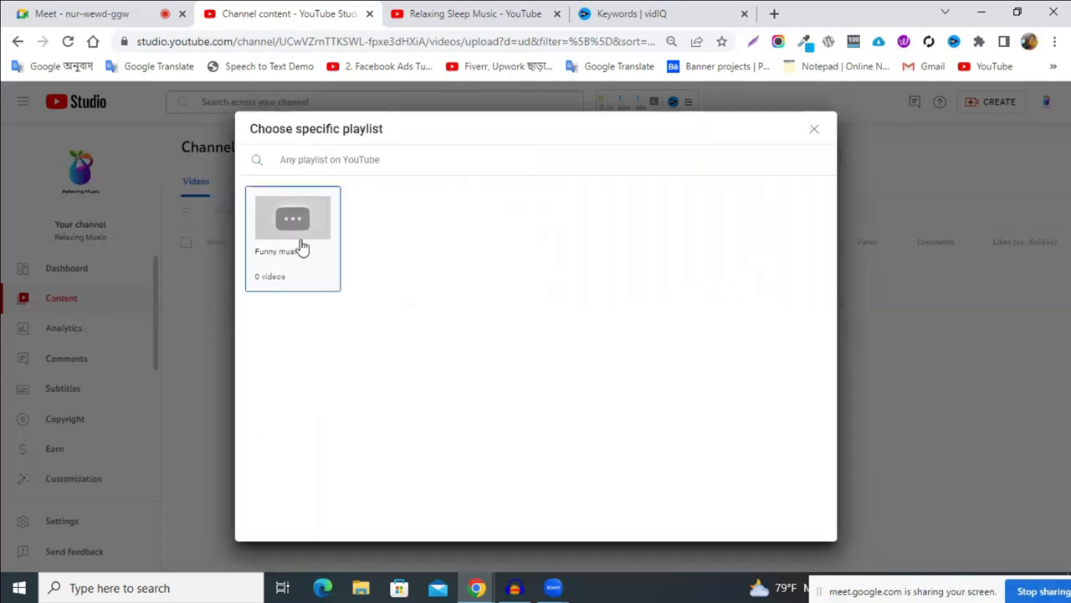
click(303, 247)
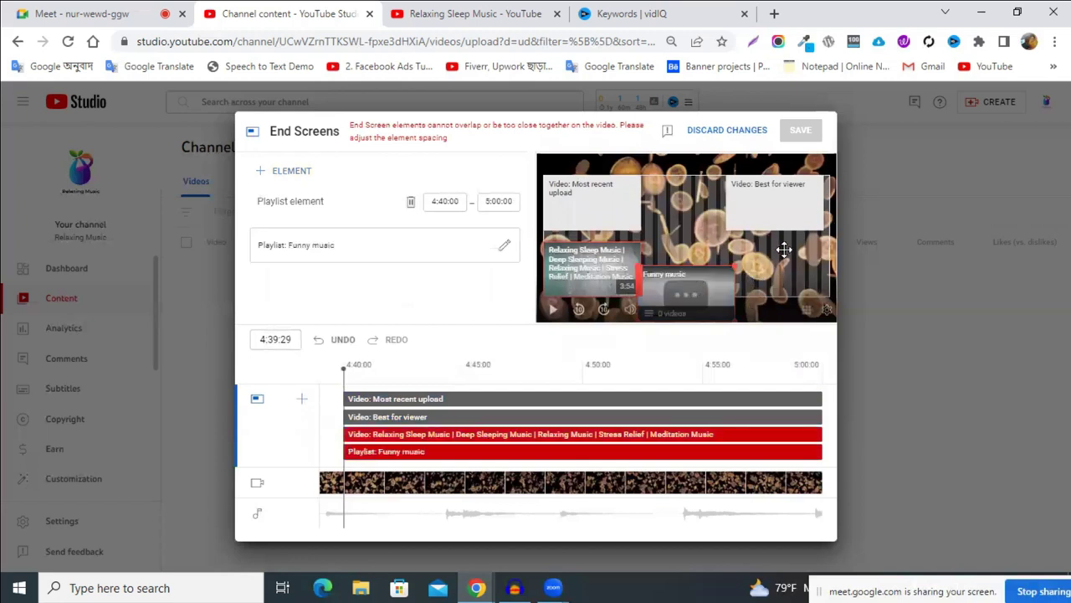
drag(784, 250, 797, 231)
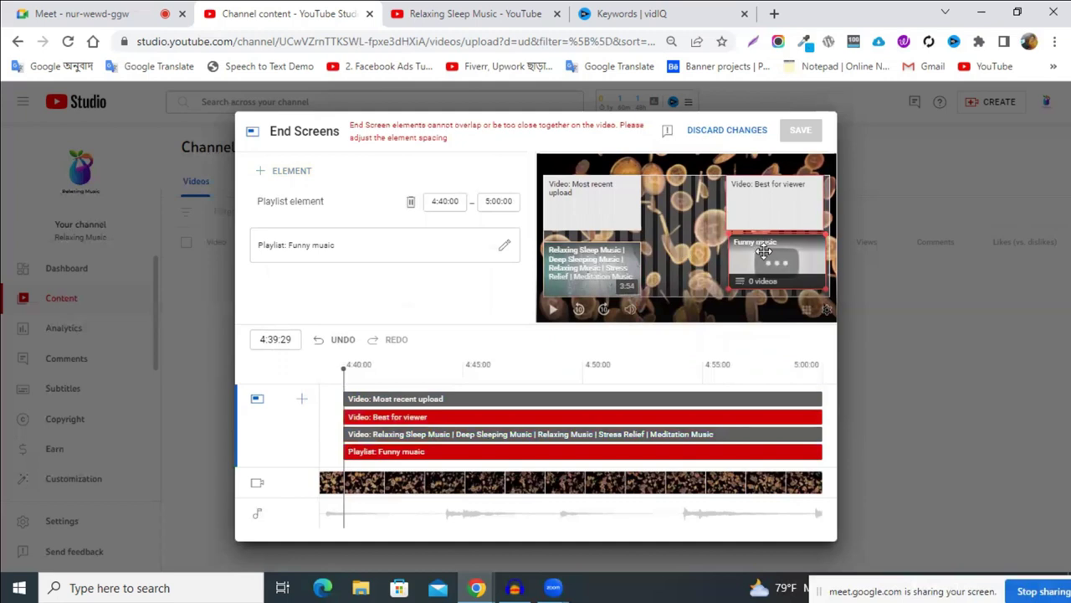
key(Delete)
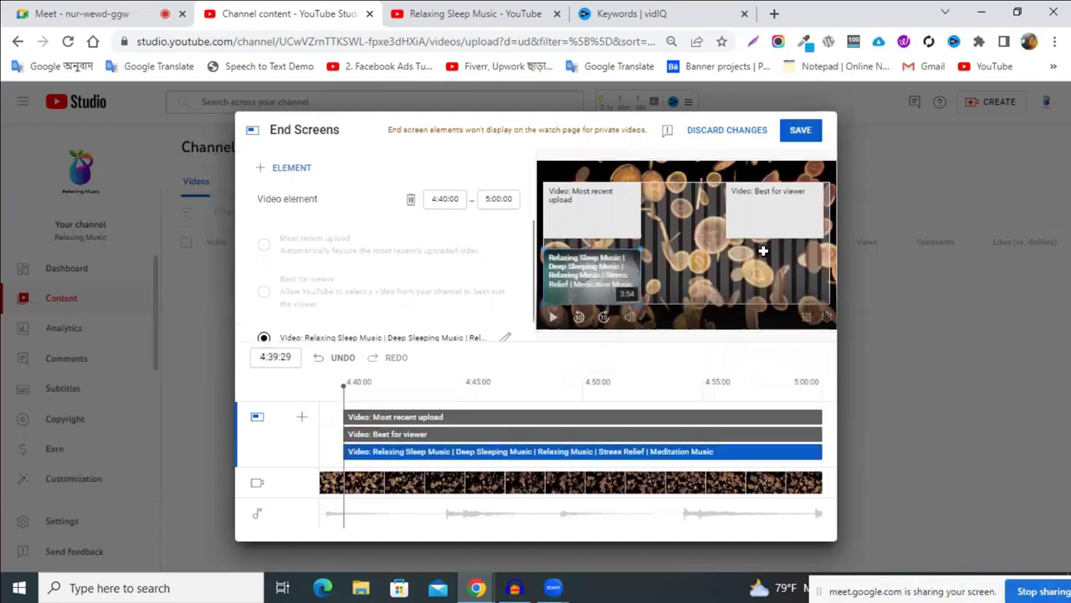
Try a second element featuring the same Relaxing Sleep Music video in the frame's lower-right area, and delete it.
right_click(763, 250)
click(711, 261)
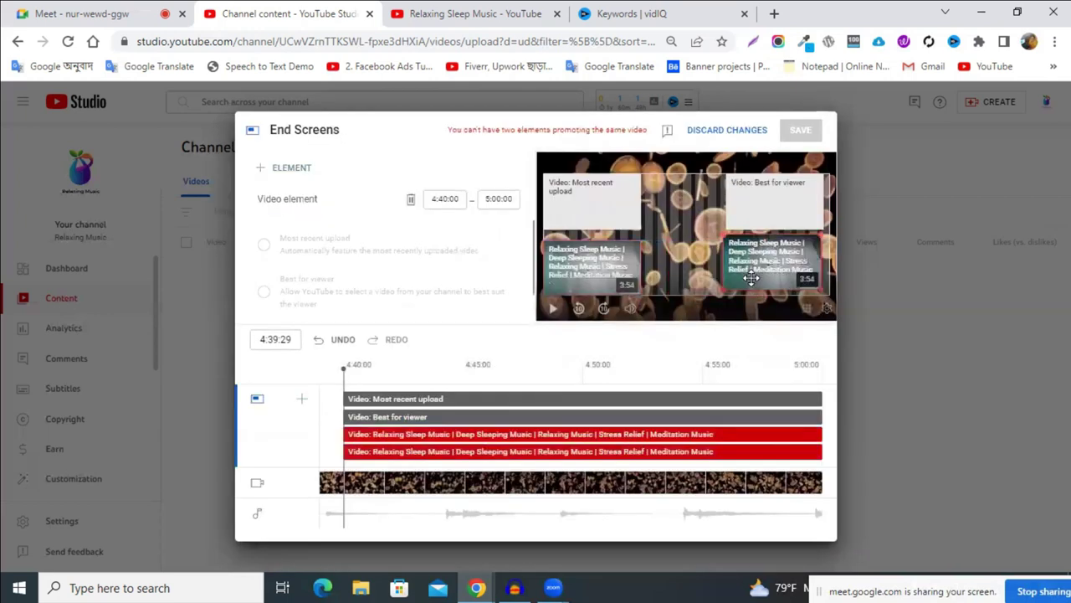
key(Delete)
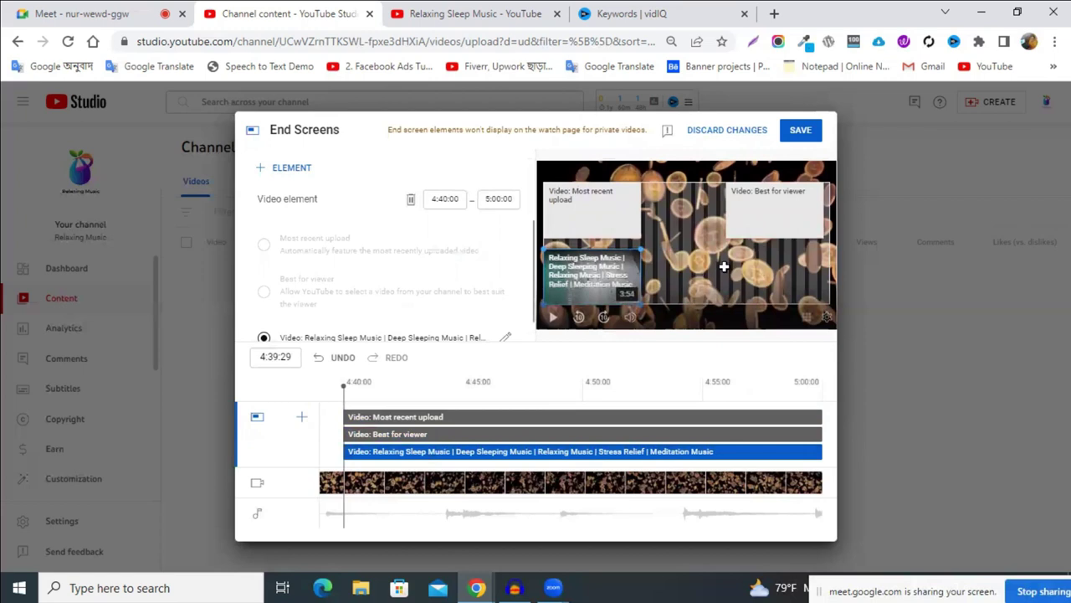
click(693, 318)
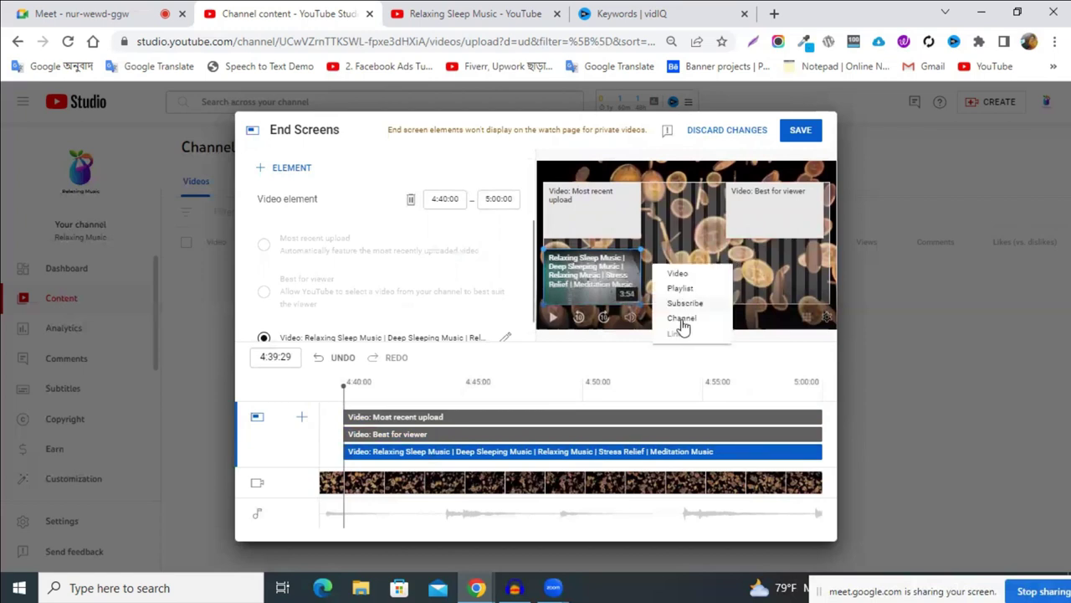
click(681, 318)
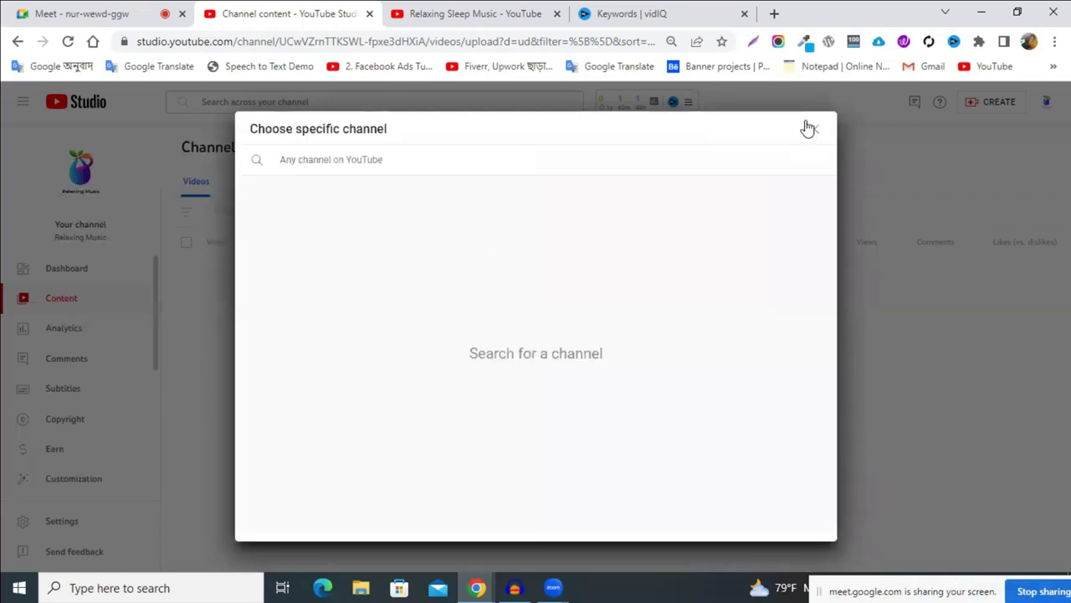
key(Escape)
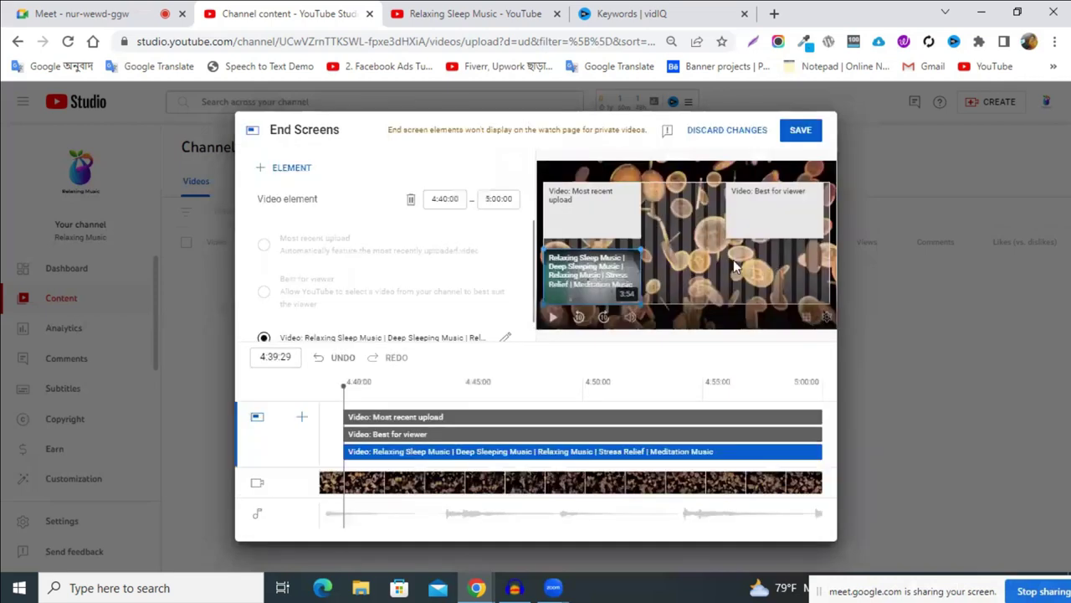
click(679, 247)
key(Escape)
Delete the Best for viewer and most recent upload elements from the end screen.
click(762, 224)
key(Delete)
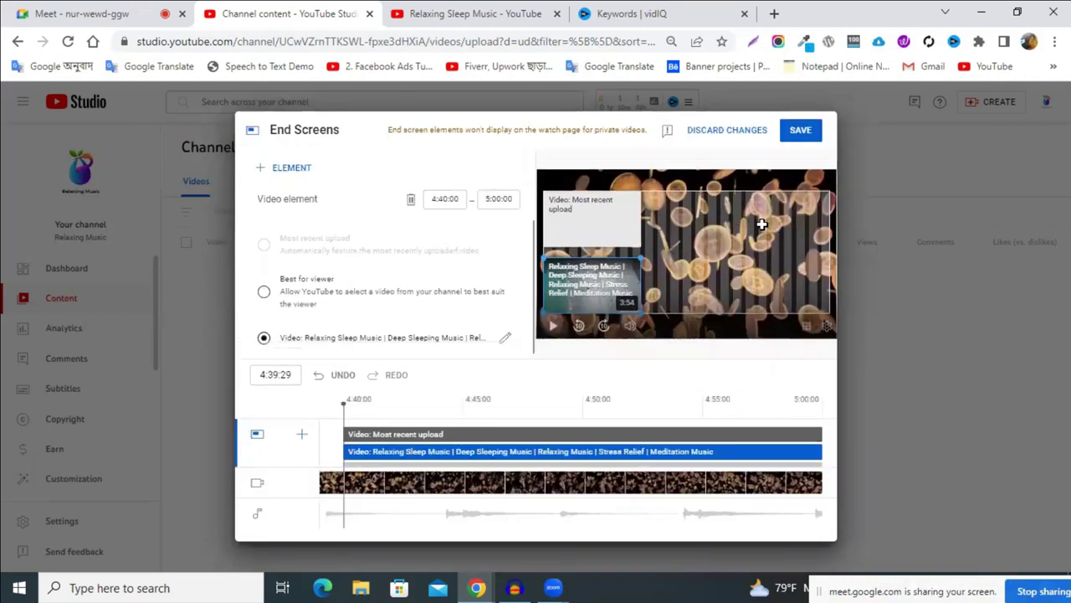
click(613, 221)
key(Delete)
Keep the remaining element set to the specific Relaxing Sleep Music video and save the end screen.
click(264, 338)
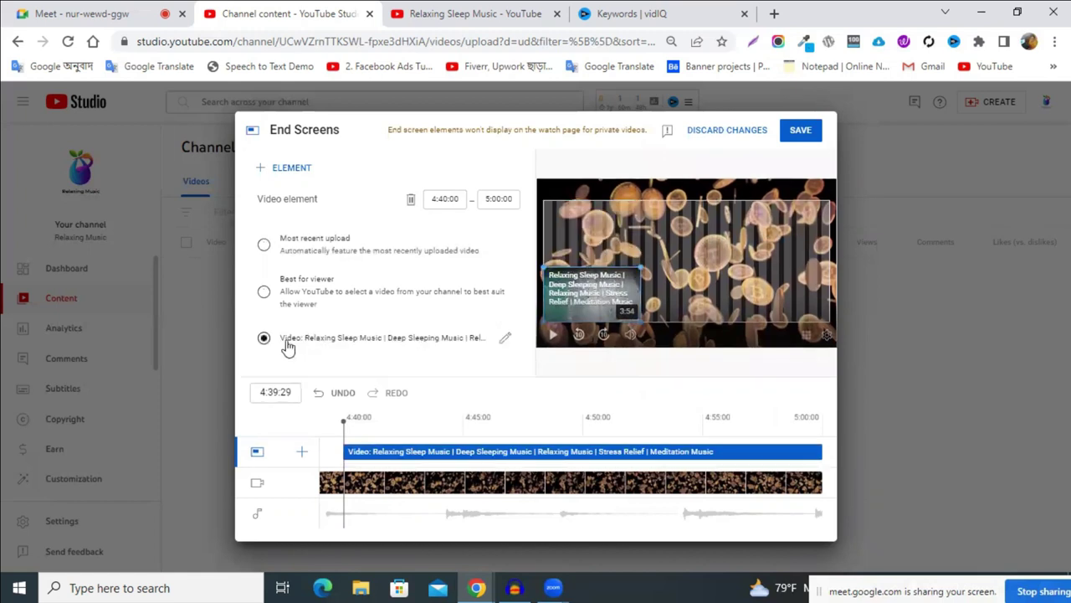
click(376, 339)
click(331, 268)
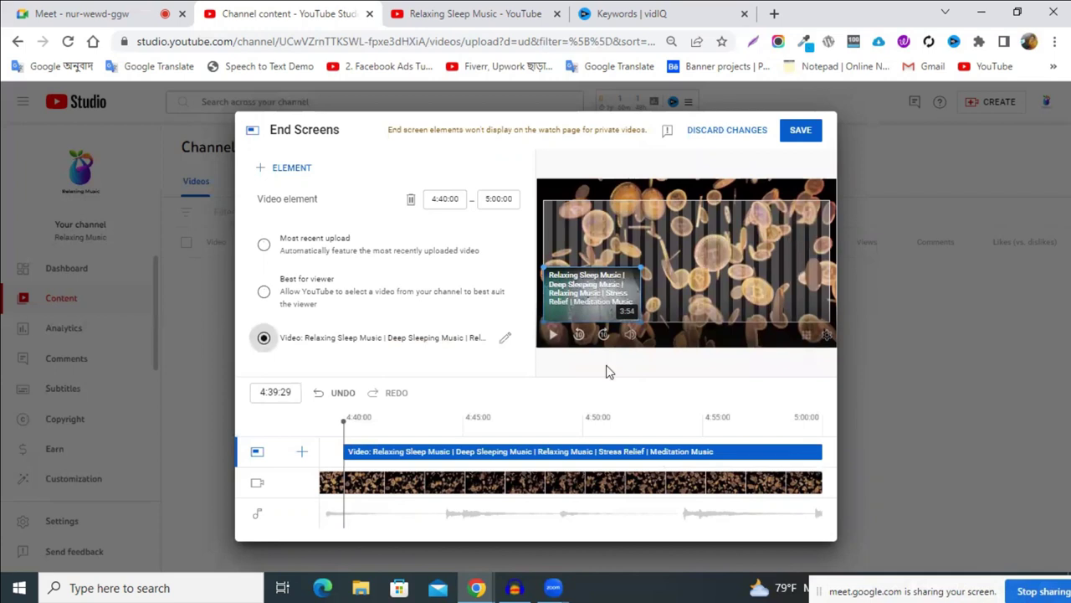
click(801, 133)
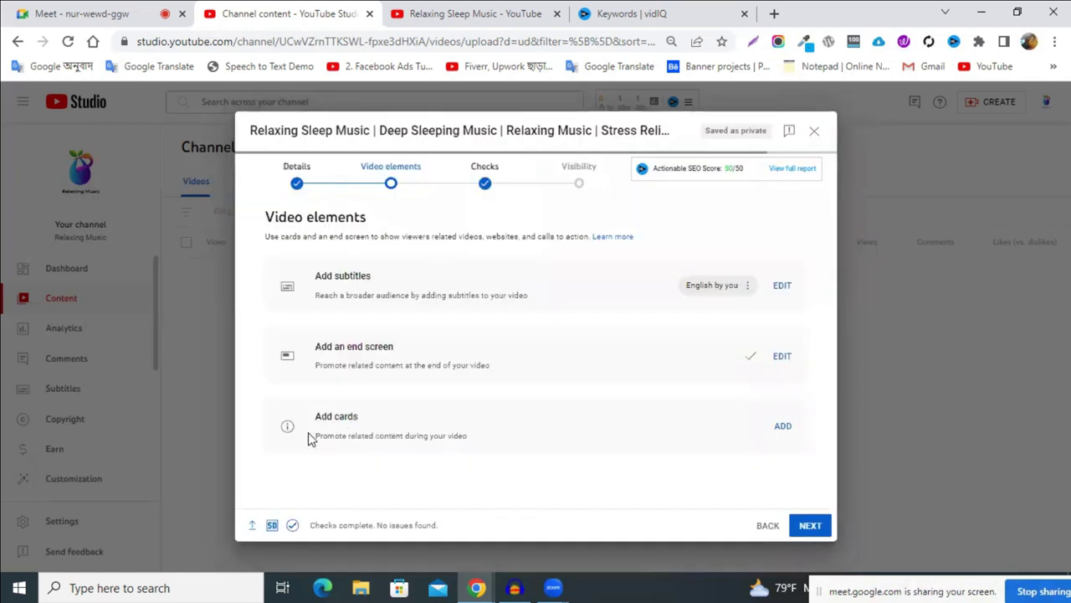
Add a video card linking to the channel's Relaxing Sleep Music video and save the cards.
click(782, 428)
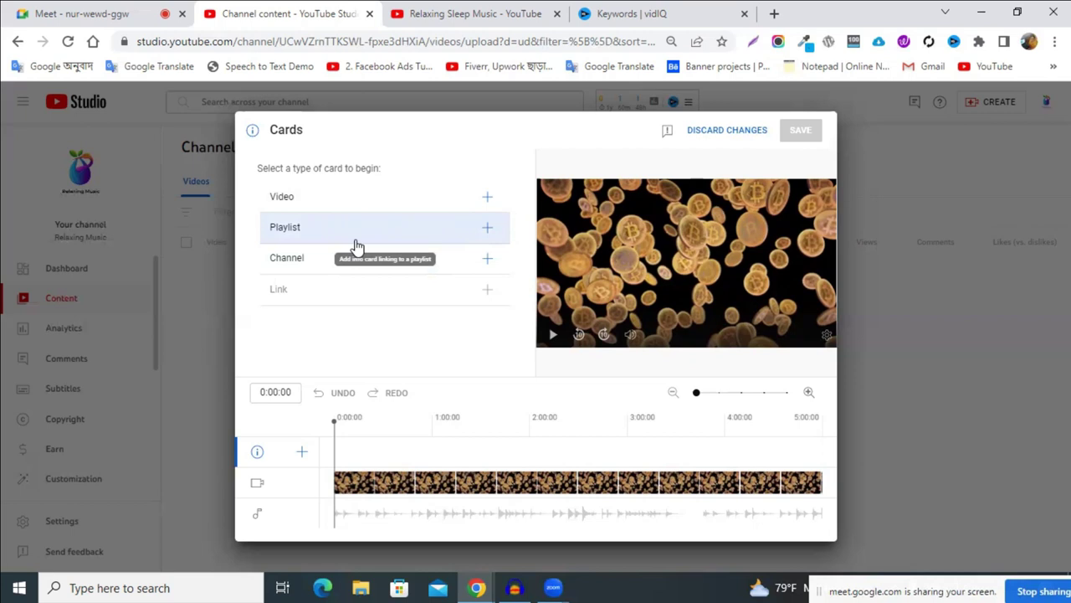
click(359, 195)
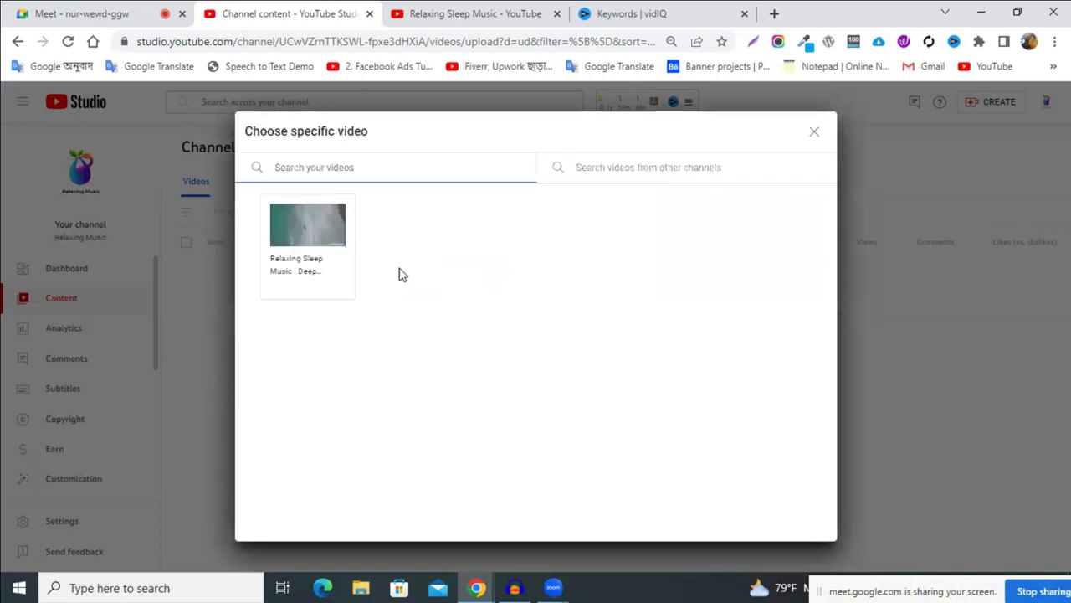
click(311, 243)
click(802, 131)
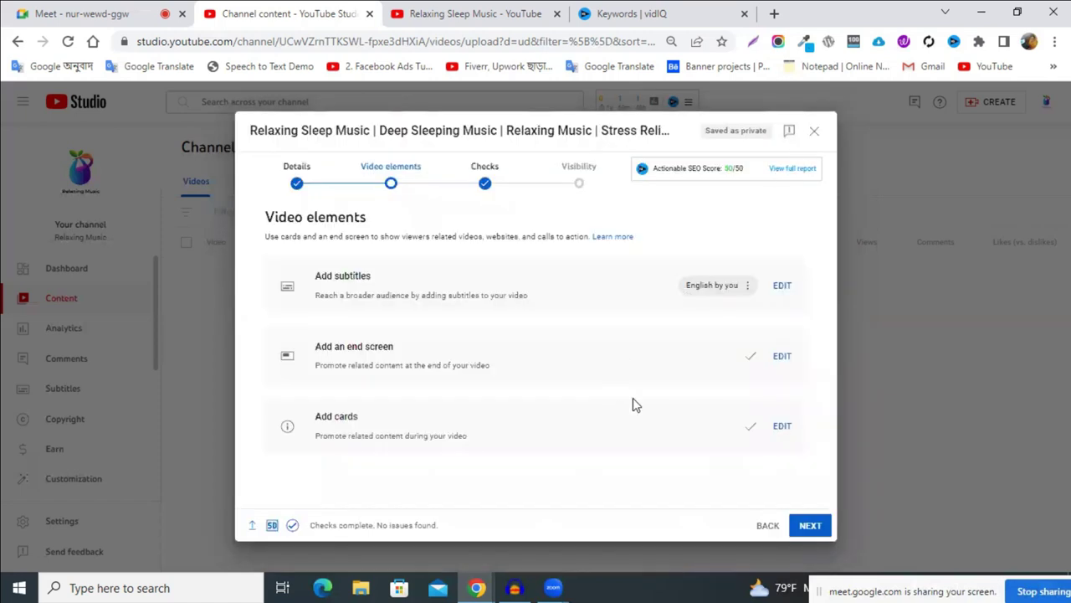
Proceed to the Checks stage and review the copyright check result.
click(810, 525)
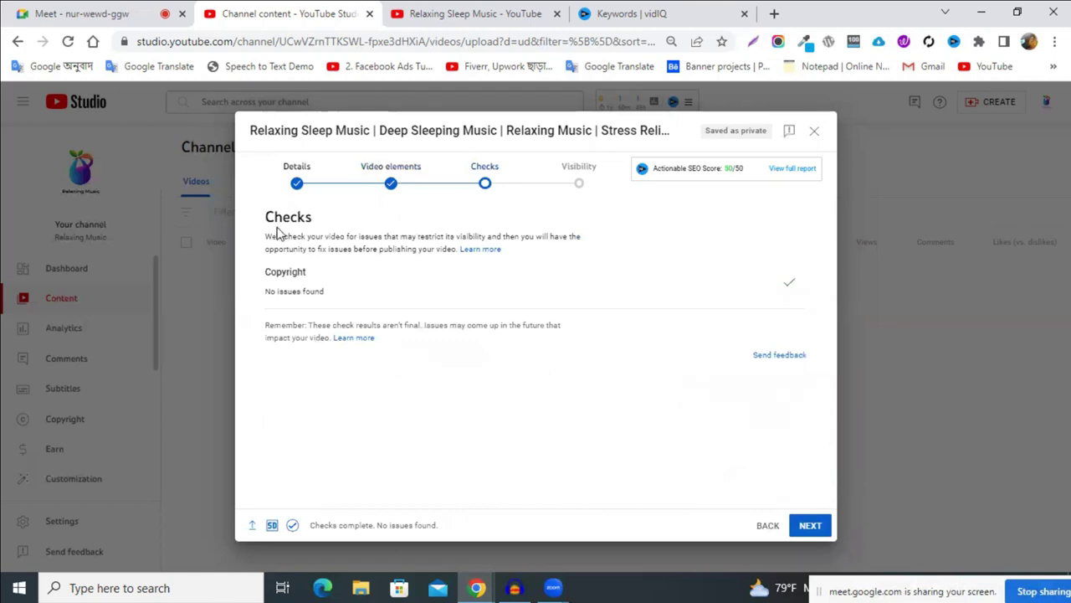
drag(263, 278, 260, 300)
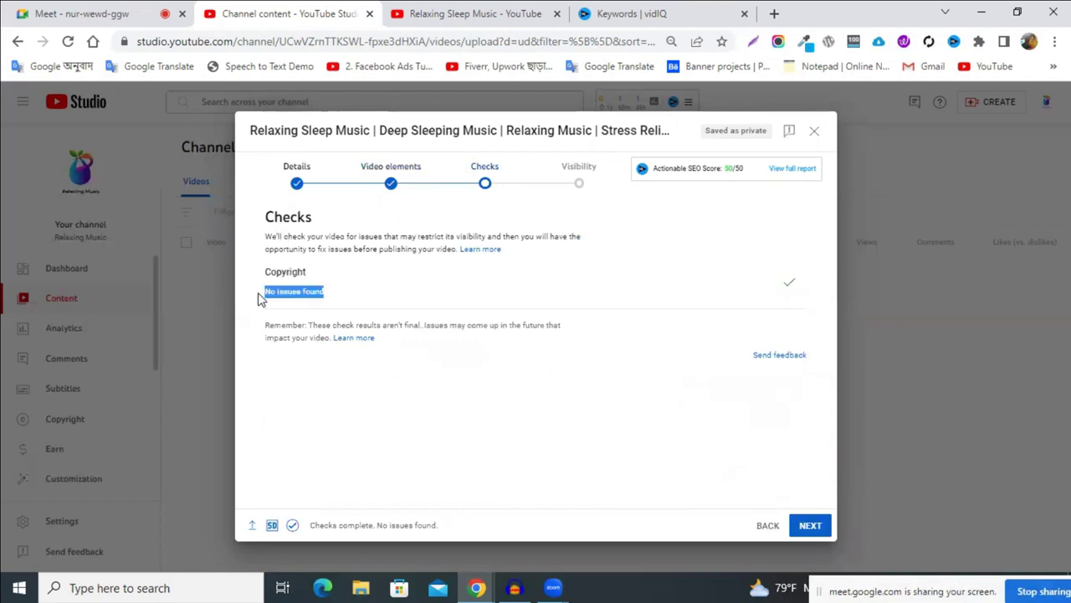
click(365, 298)
drag(323, 290, 267, 294)
click(438, 292)
triple_click(303, 292)
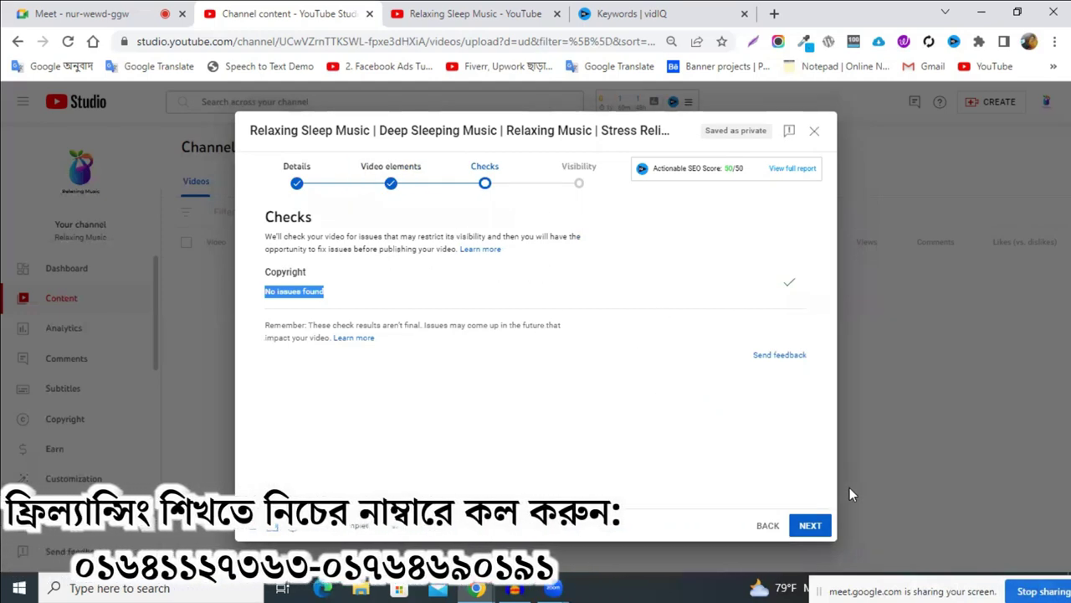
Proceed to the Visibility stage and set the video to Private.
click(810, 525)
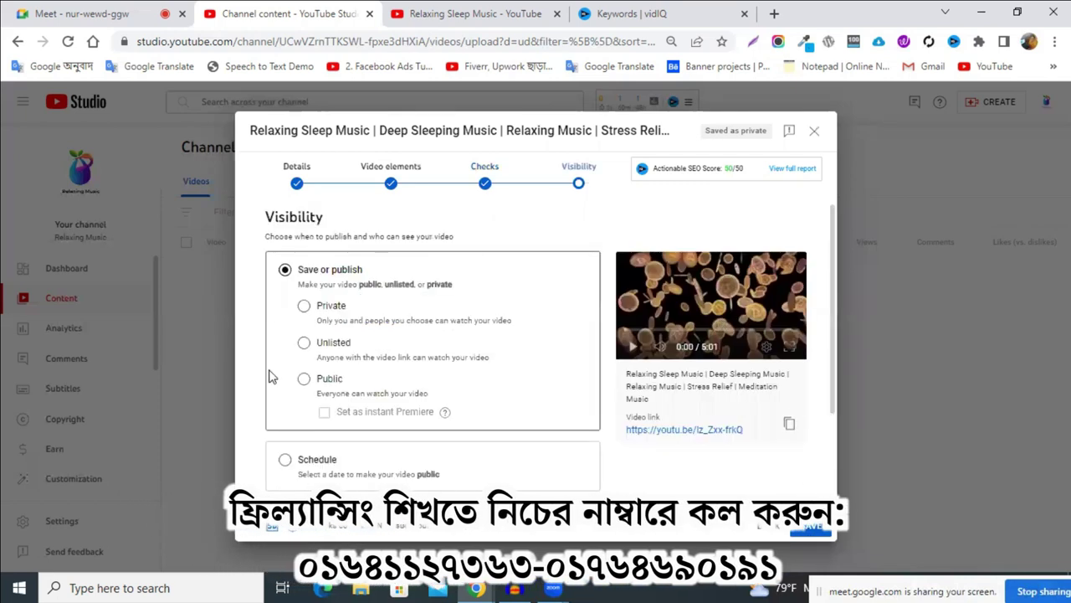
scroll(494, 385, down, 2)
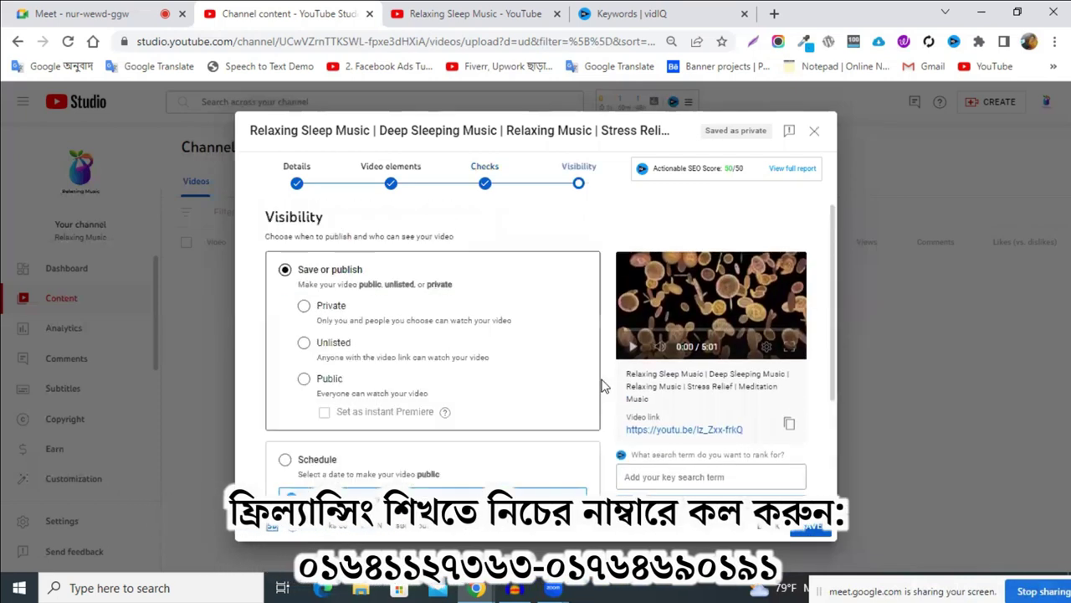
click(304, 307)
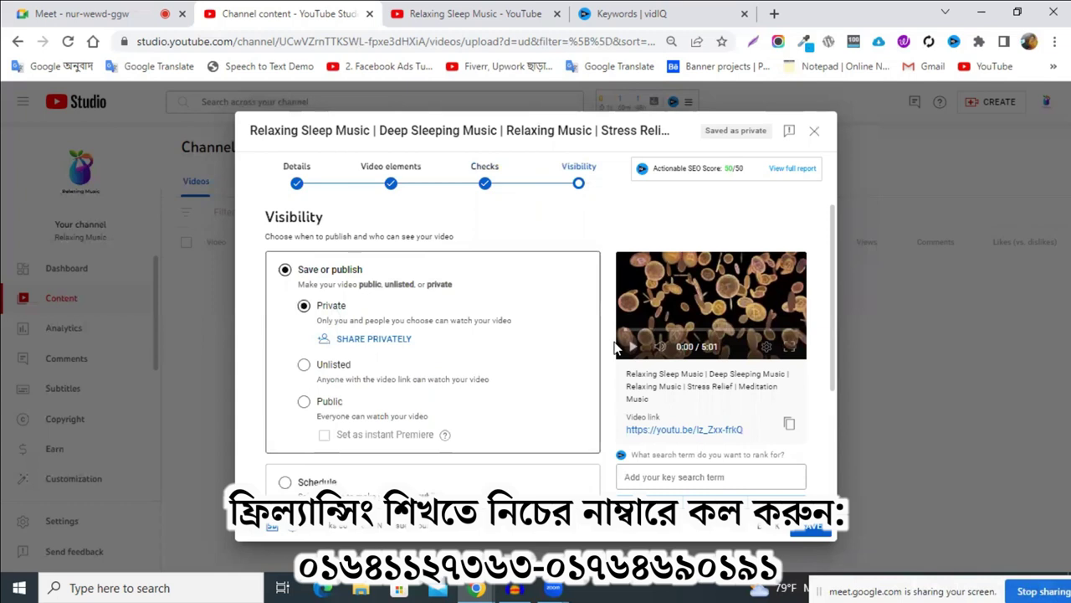
Switch to Google Meet, admit the participant waiting to join the call, and return to the upload in YouTube Studio.
click(58, 10)
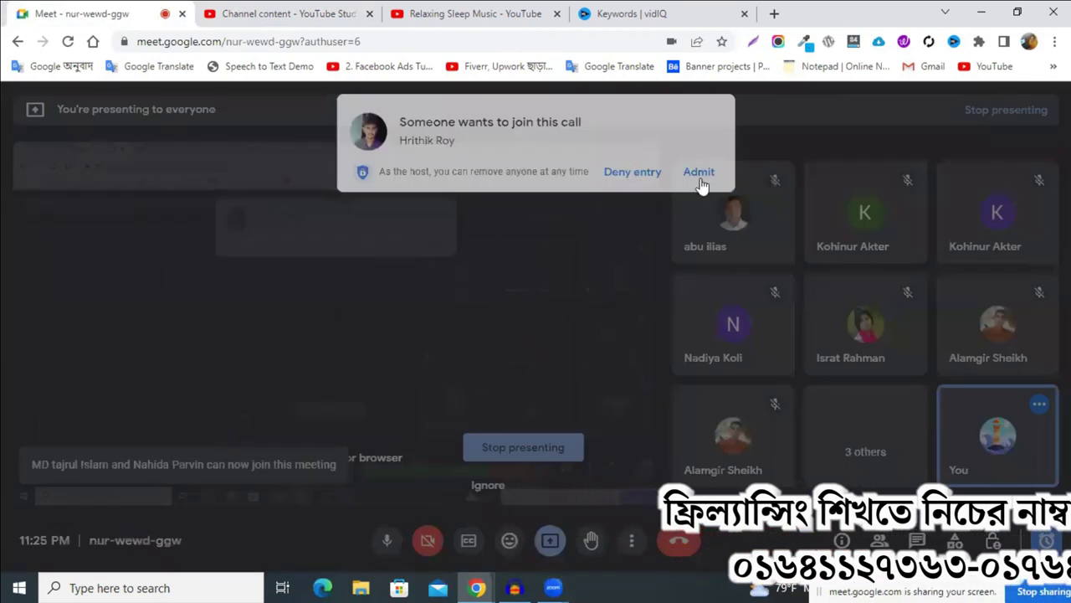
click(699, 173)
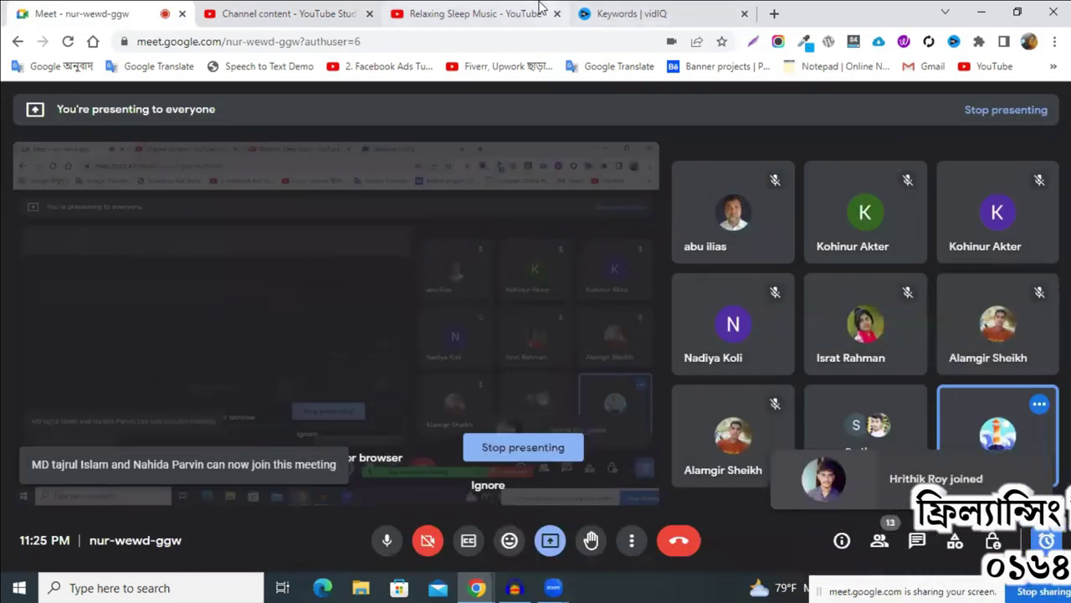
click(471, 12)
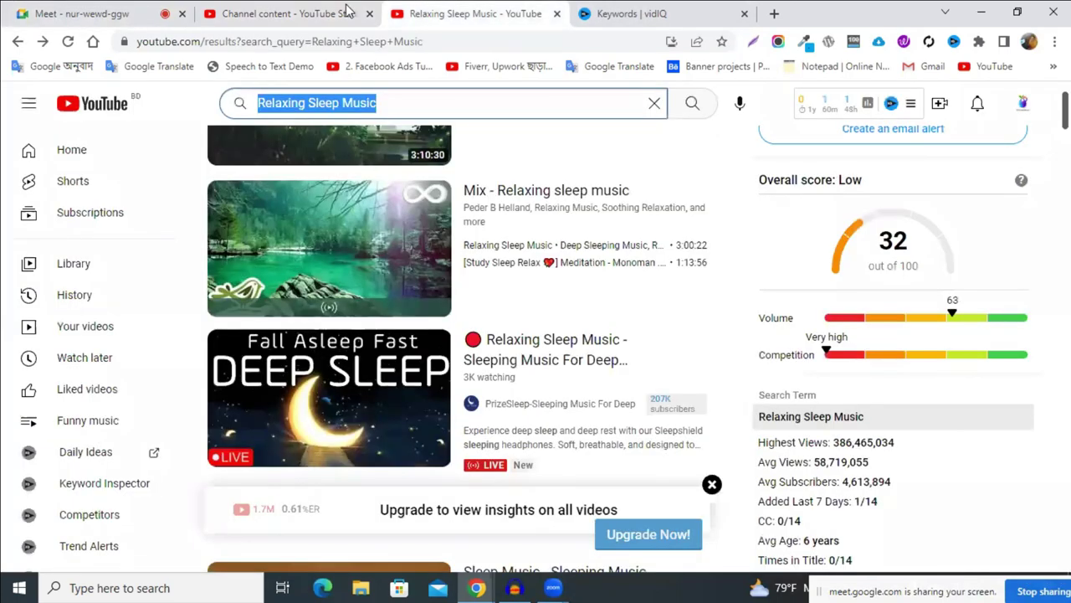
click(348, 12)
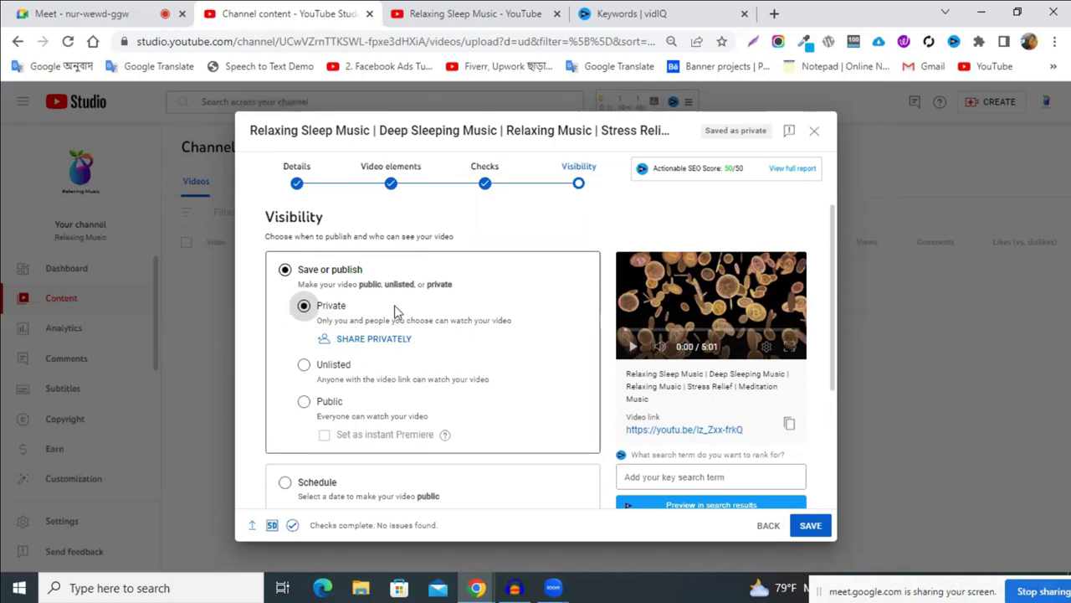
Try the Unlisted visibility option for the video.
click(303, 364)
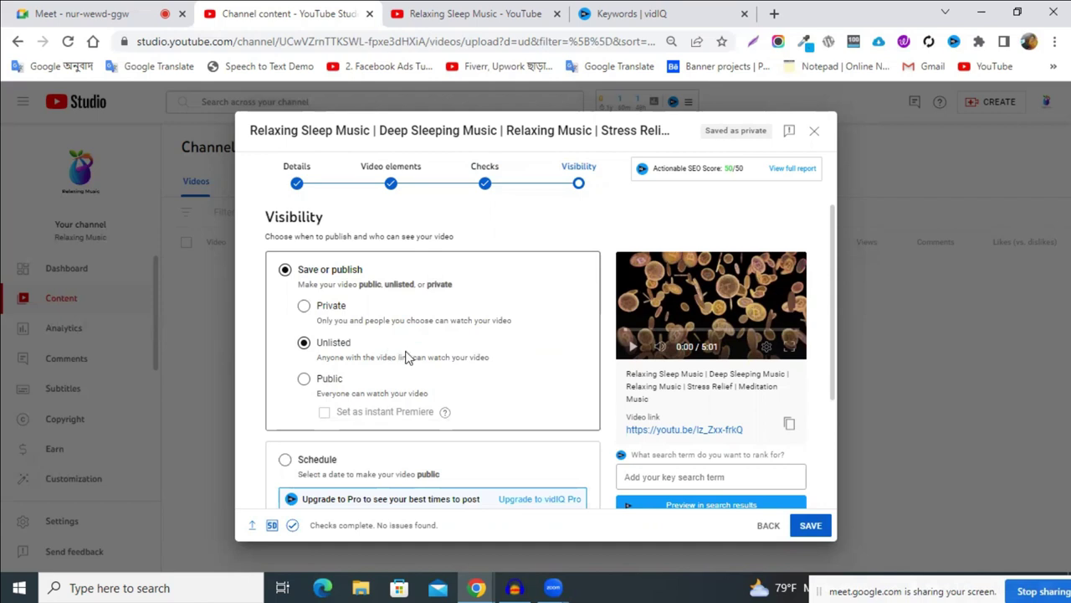
click(496, 361)
scroll(453, 353, down, 1)
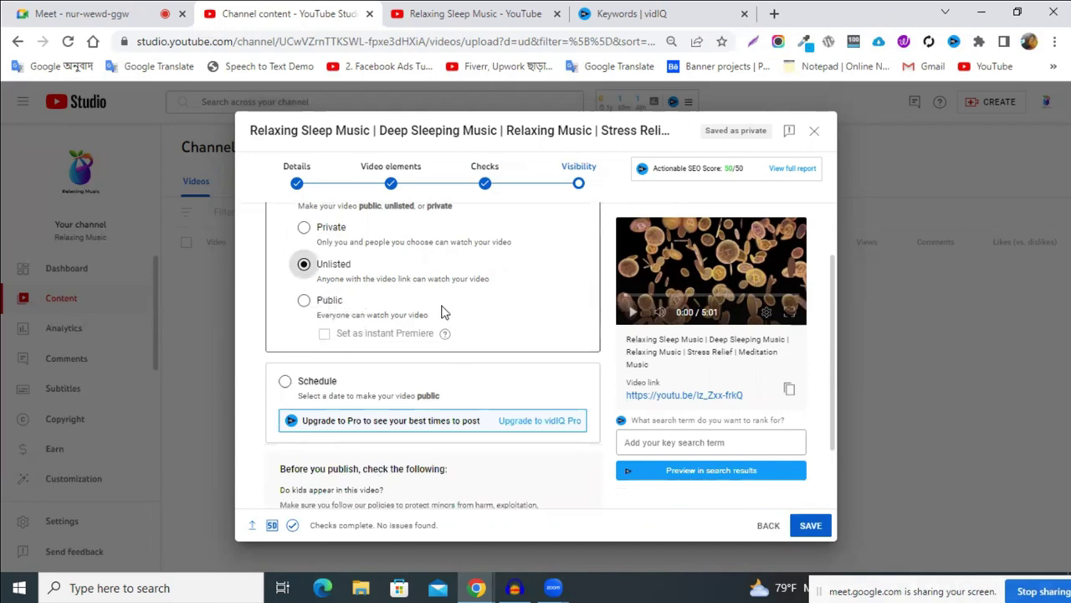
Set the video's visibility to Public and enable it as an instant Premiere.
click(304, 302)
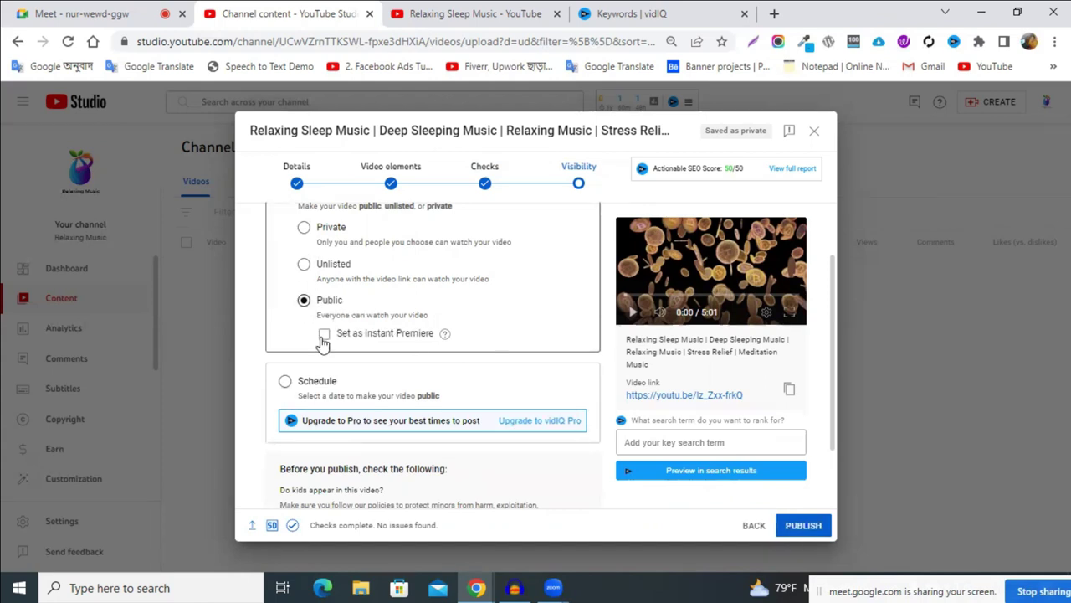
click(422, 339)
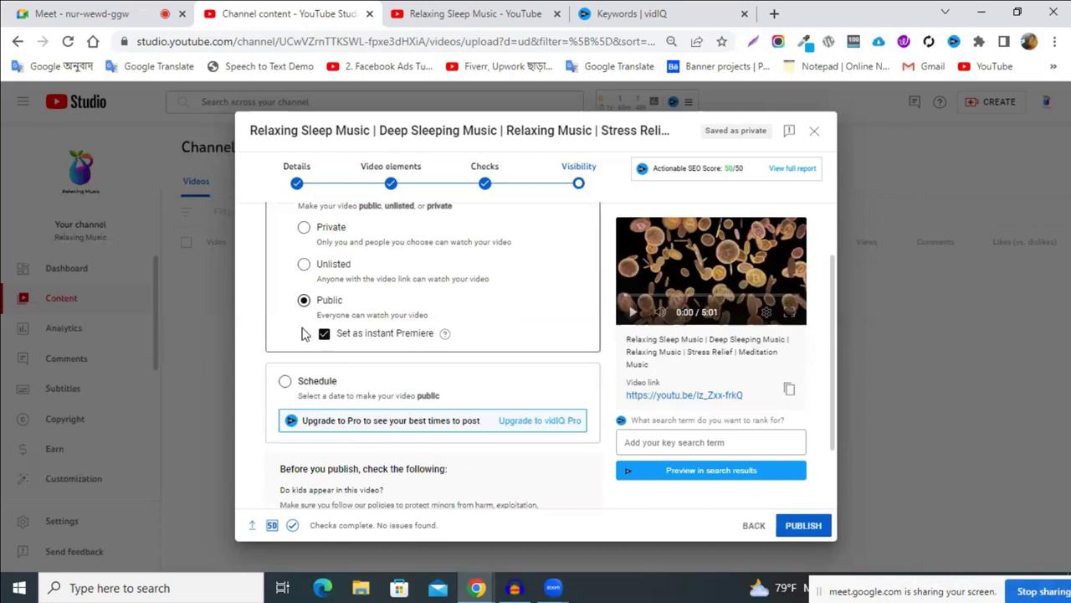